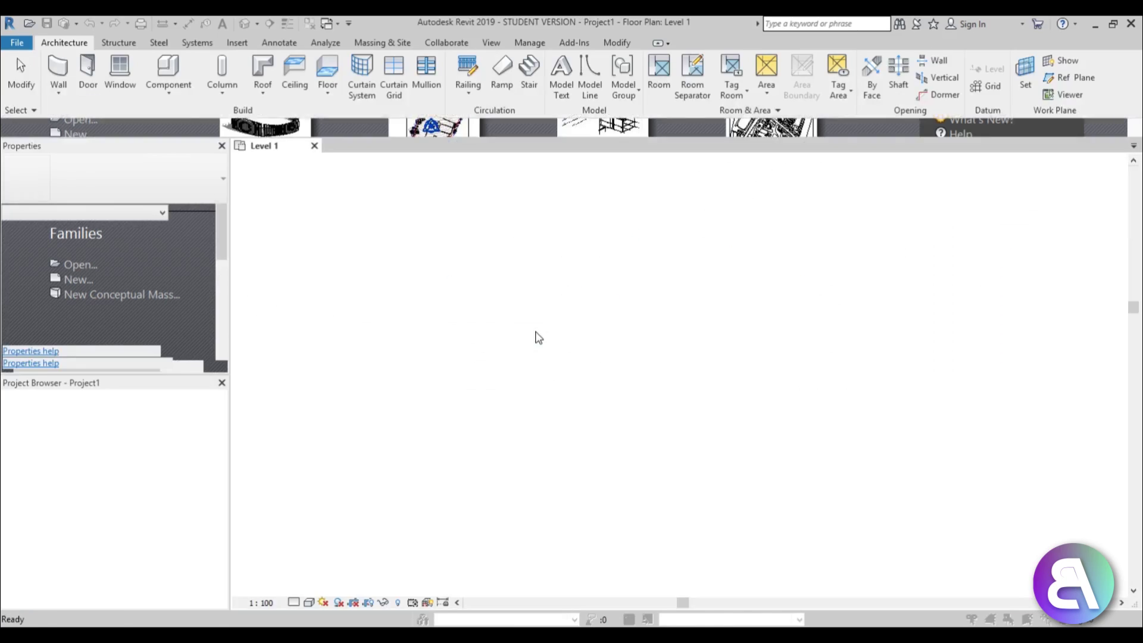
# Step: Set the project's length units to meters
pyautogui.press('u')
pyautogui.press('n')
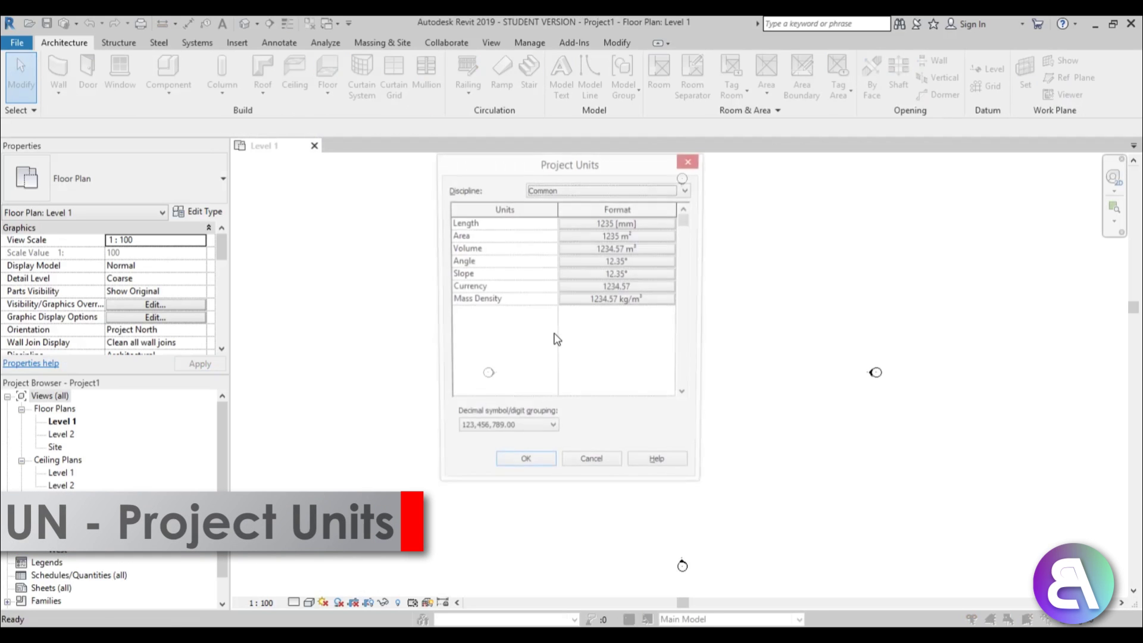
pyautogui.click(602, 228)
pyautogui.click(571, 249)
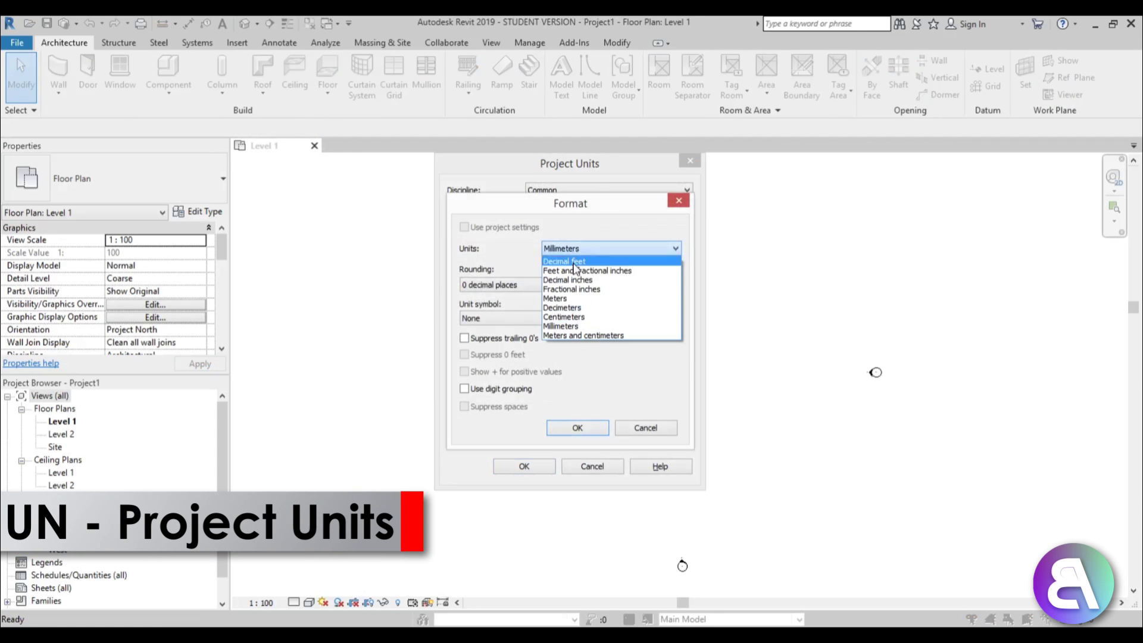
pyautogui.click(571, 298)
pyautogui.click(573, 429)
pyautogui.click(524, 466)
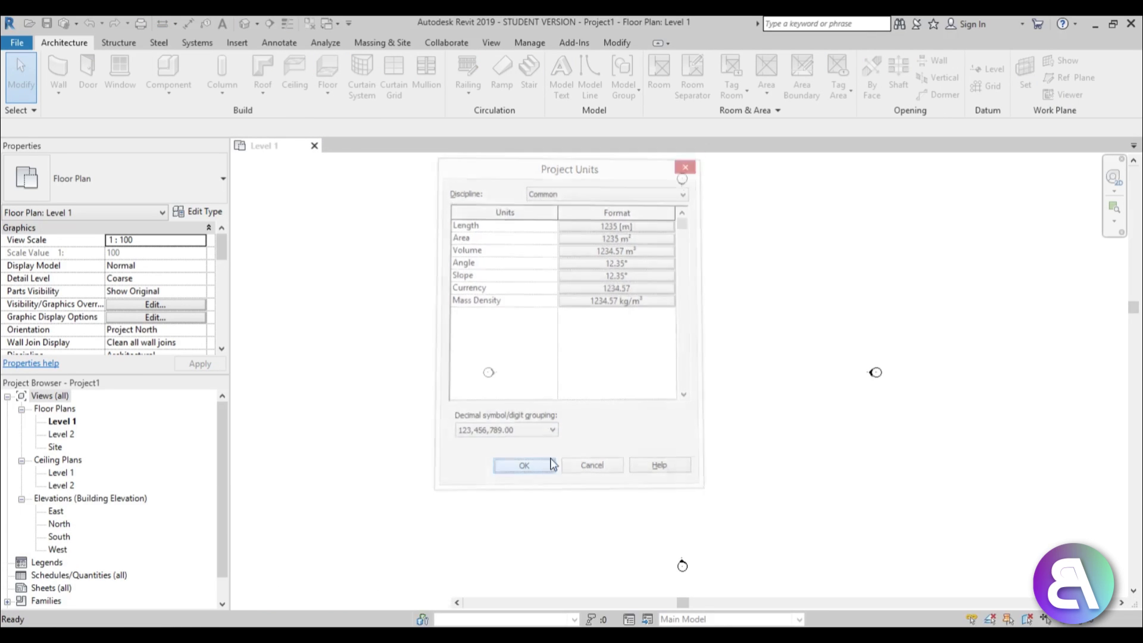
# Step: Move the east and west elevation markers outward, away from the middle of the floor plan
pyautogui.scroll(-2, 598, 361)
pyautogui.moveTo(611, 378)
pyautogui.mouseDown(button='middle')
pyautogui.moveTo(563, 353)
pyautogui.moveTo(596, 354)
pyautogui.mouseUp(button='middle')
pyautogui.scroll(1, 605, 347)
pyautogui.moveTo(609, 307); pyautogui.dragTo(734, 386)
pyautogui.moveTo(652, 337); pyautogui.dragTo(926, 340)
pyautogui.moveTo(459, 316); pyautogui.dragTo(523, 377)
pyautogui.moveTo(504, 337); pyautogui.dragTo(262, 337)
pyautogui.scroll(-2, 495, 393)
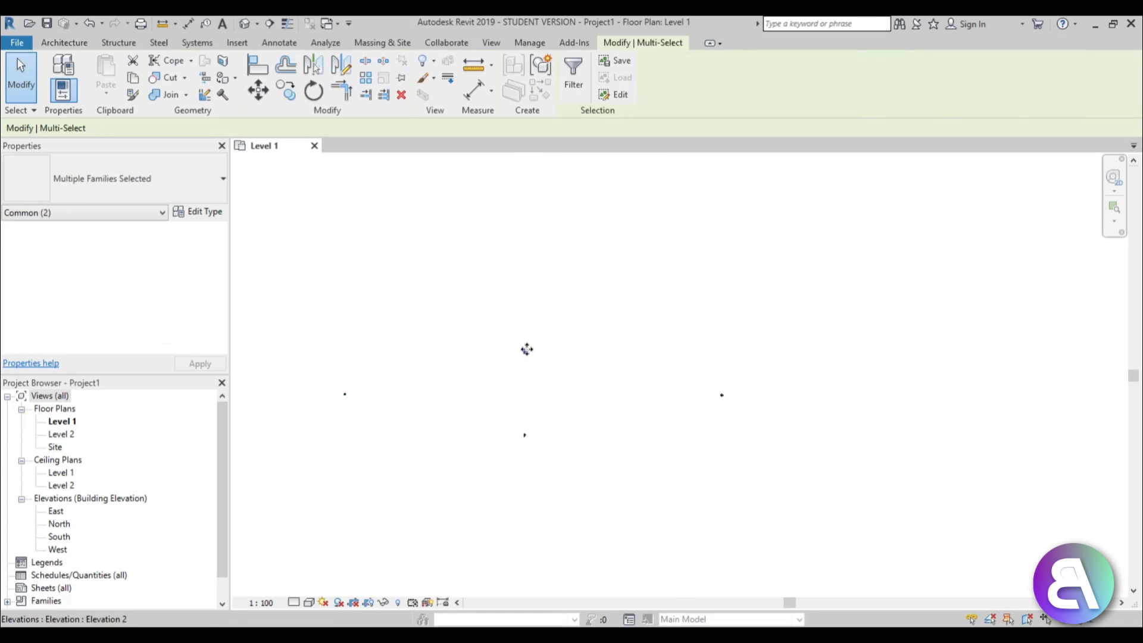
# Step: Move the north and south elevation markers outward, away from the middle of the floor plan
pyautogui.moveTo(526, 348); pyautogui.dragTo(526, 273)
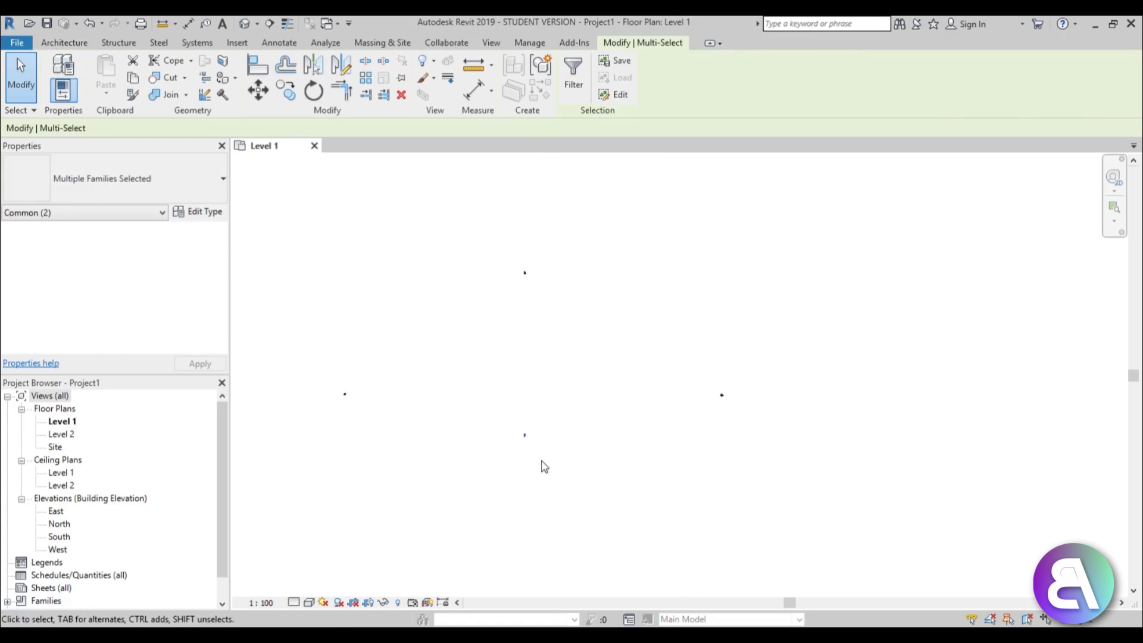
pyautogui.moveTo(524, 438); pyautogui.dragTo(523, 569)
pyautogui.click(653, 434)
# Step: Shift the north, east and west elevation markers a little farther out to enlarge the working area
pyautogui.moveTo(458, 212); pyautogui.dragTo(619, 322)
pyautogui.moveTo(525, 272); pyautogui.dragTo(525, 239)
pyautogui.moveTo(663, 349); pyautogui.dragTo(776, 451)
pyautogui.moveTo(723, 395); pyautogui.dragTo(741, 398)
pyautogui.moveTo(345, 395); pyautogui.dragTo(288, 395)
pyautogui.click(535, 359)
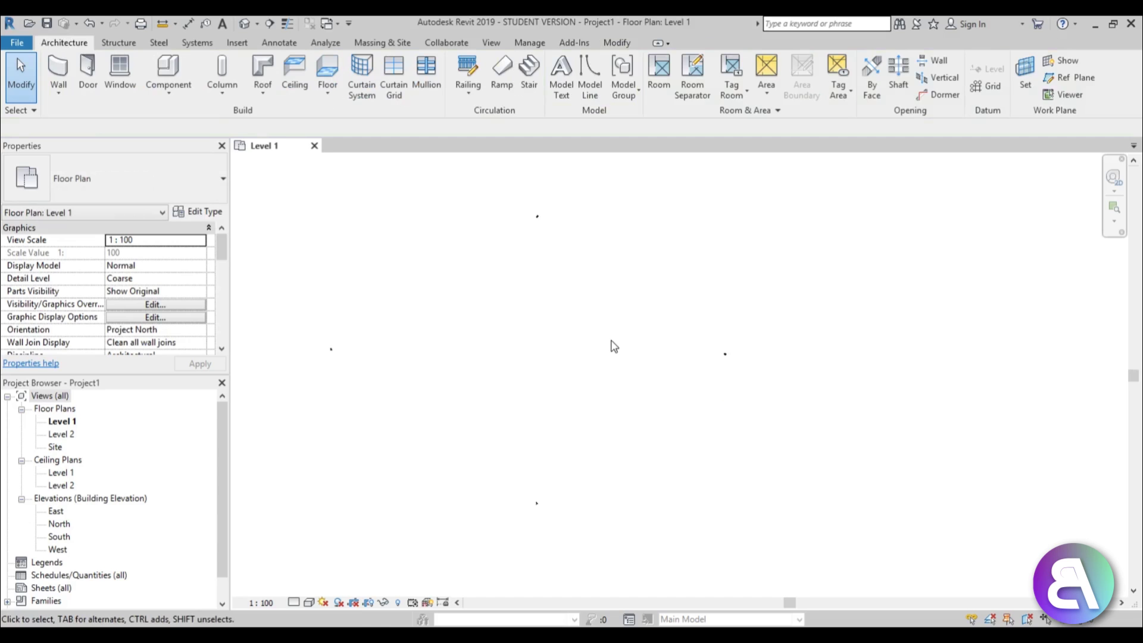
# Step: Import the image stringio from the Desktop and place it in the middle between the elevation markers
pyautogui.moveTo(616, 381); pyautogui.dragTo(617, 363, button='middle')
pyautogui.scroll(1, 500, 321)
pyautogui.click(245, 46)
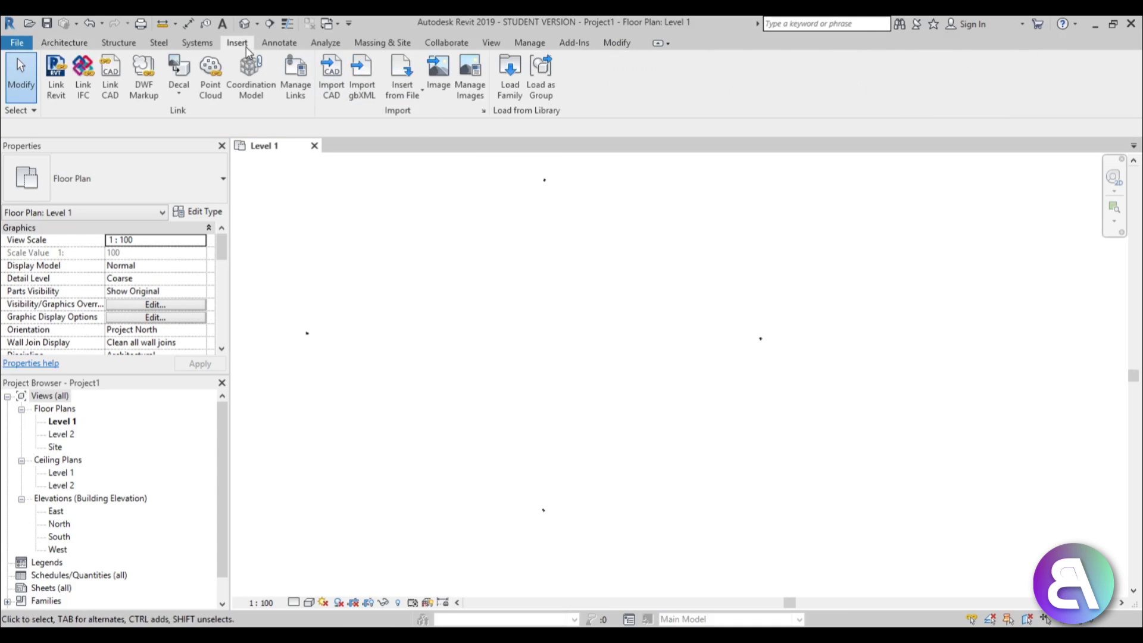
pyautogui.click(438, 72)
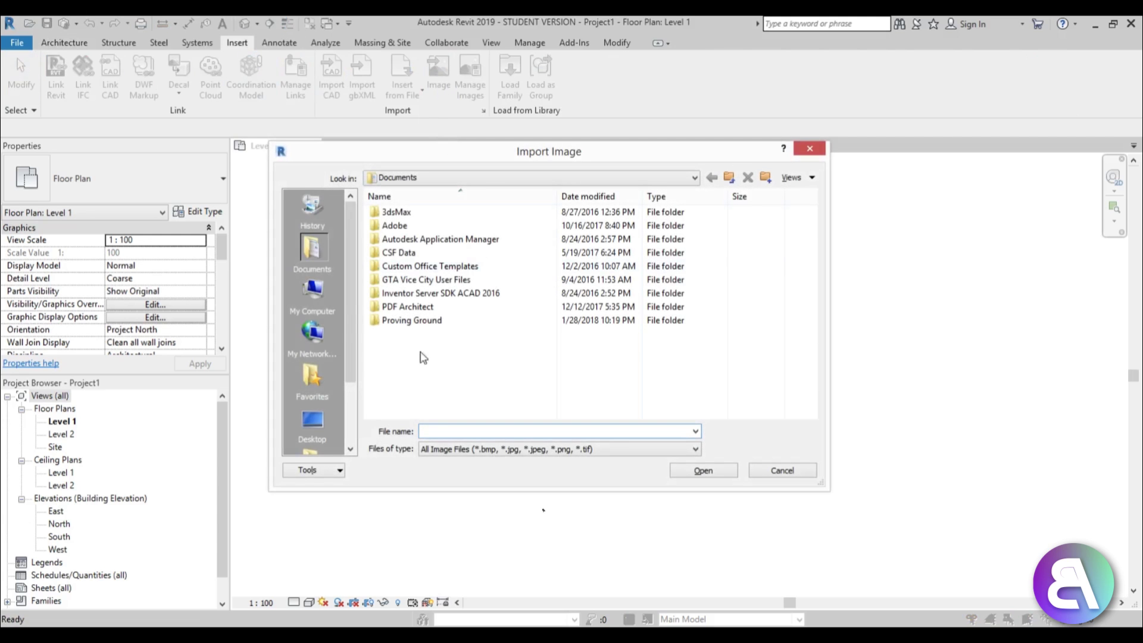
pyautogui.click(312, 420)
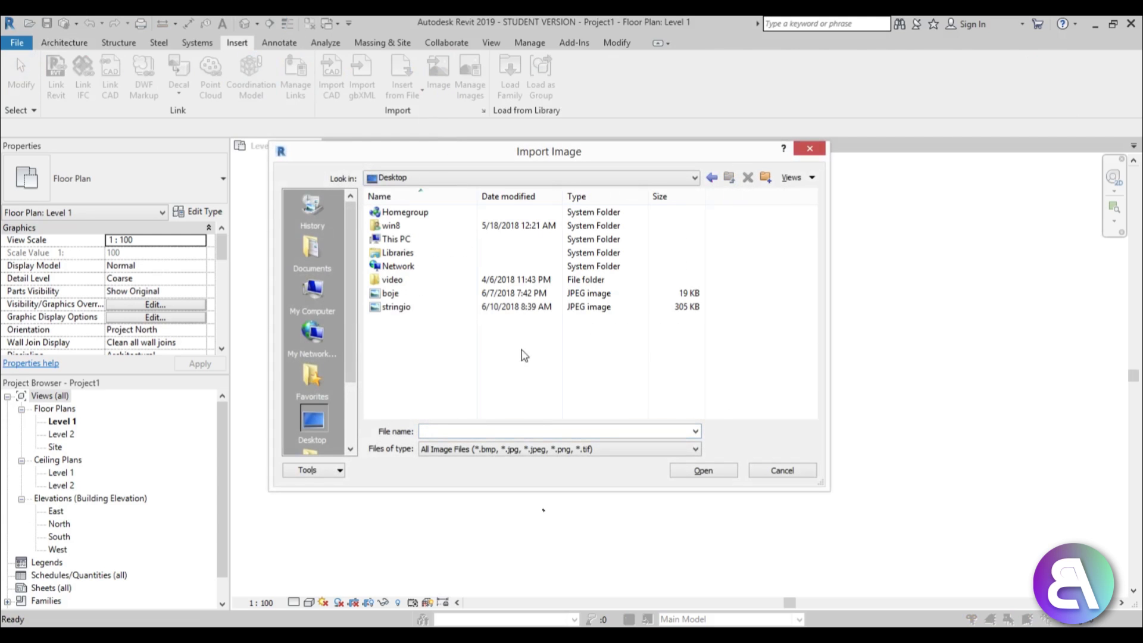
pyautogui.doubleClick(403, 308)
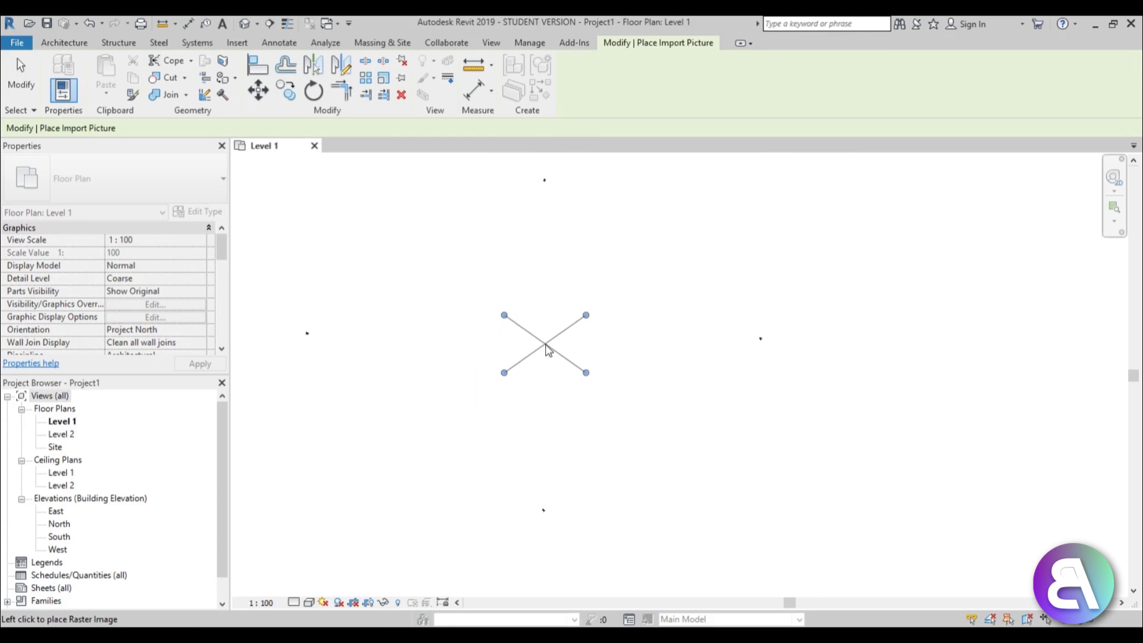
pyautogui.click(545, 344)
pyautogui.scroll(1, 552, 363)
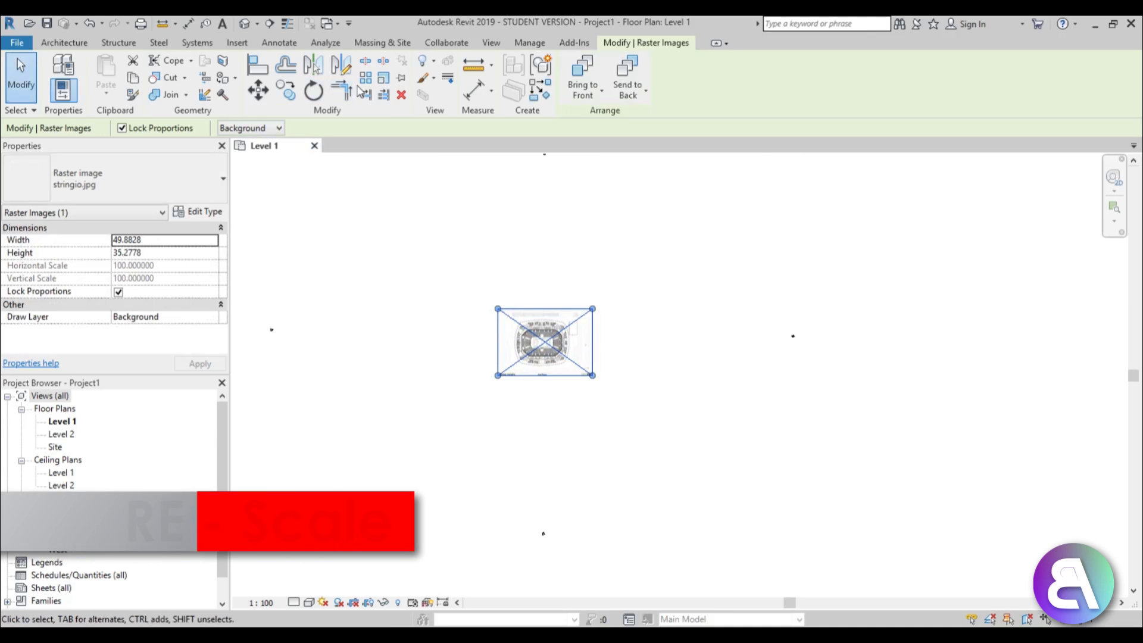
# Step: Scale the plan image numerically by a factor of 10 about its center and shift it to center the court between the markers
pyautogui.press('r')
pyautogui.press('e')
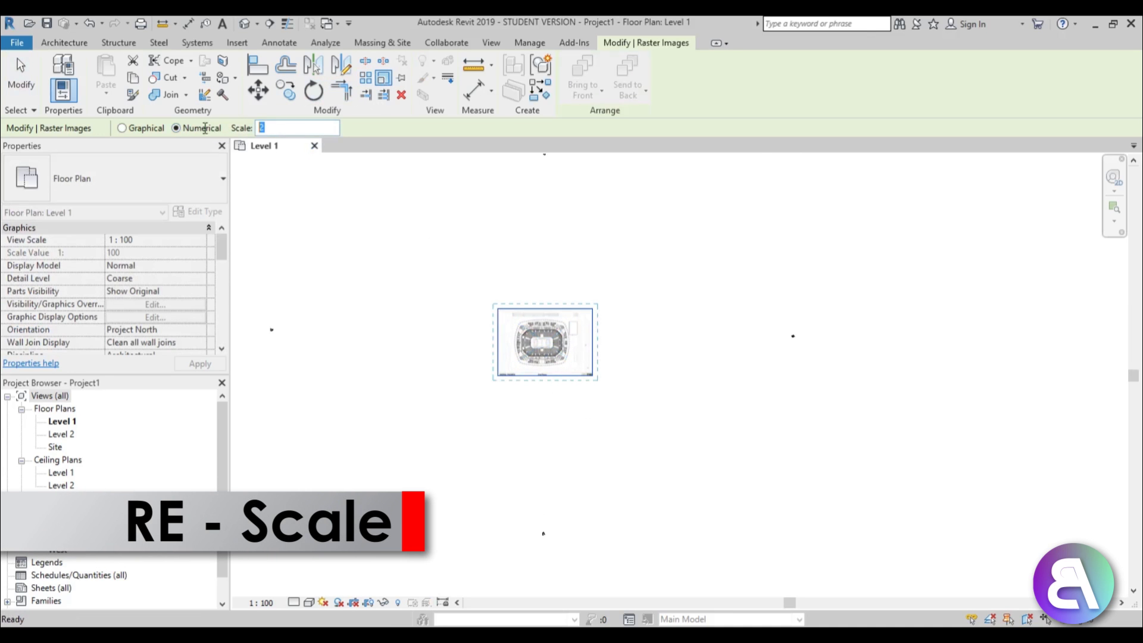
pyautogui.write('10')
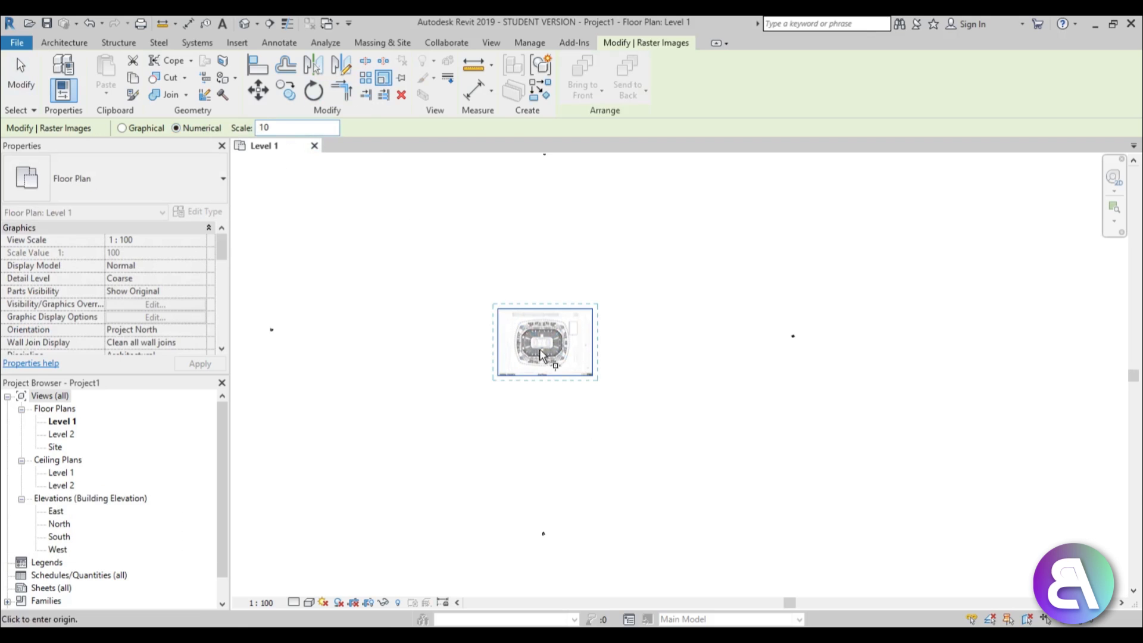
pyautogui.click(538, 343)
pyautogui.scroll(-3, 648, 313)
pyautogui.click(1010, 459)
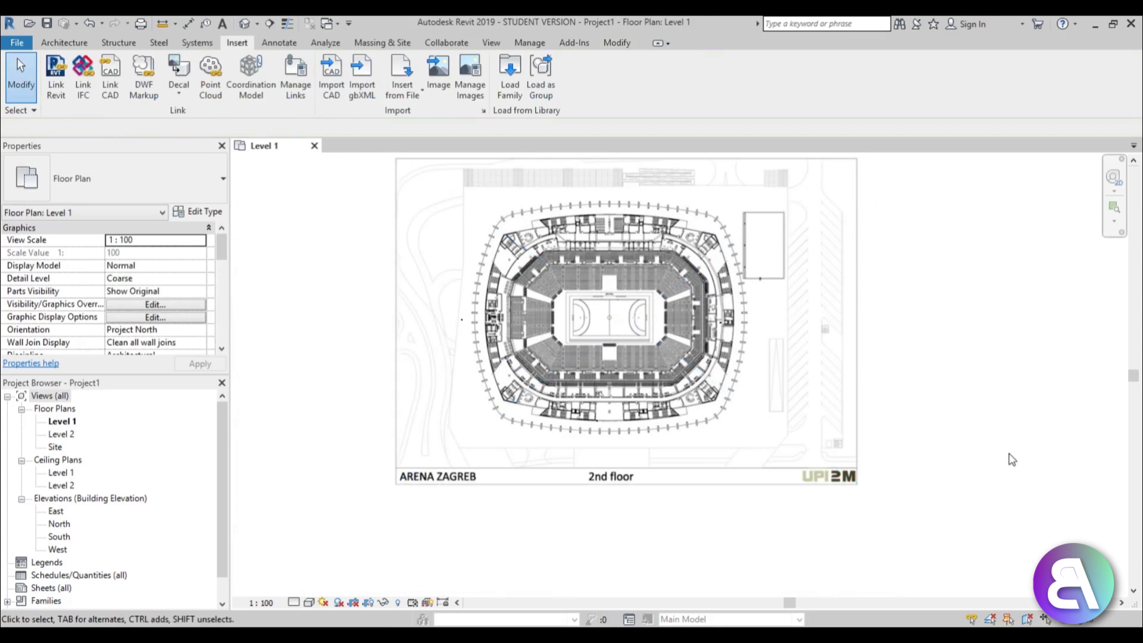
pyautogui.moveTo(634, 346); pyautogui.dragTo(599, 346)
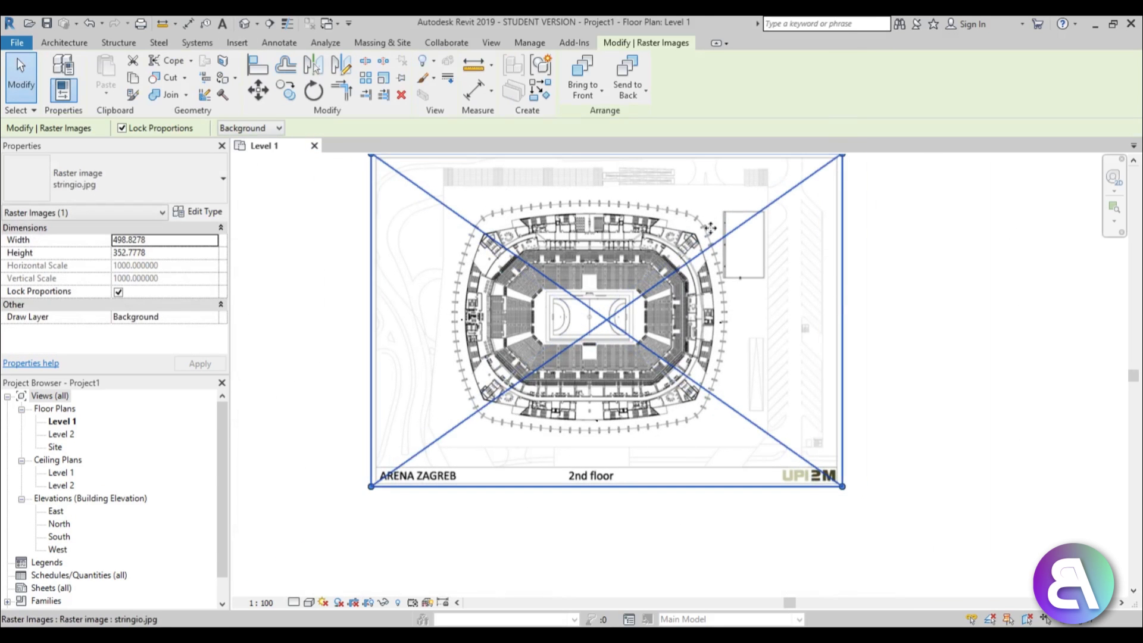
# Step: Move the east elevation marker outward past the arena's east side on the plan image
pyautogui.scroll(-3, 709, 228)
pyautogui.moveTo(699, 193); pyautogui.dragTo(825, 462)
pyautogui.scroll(3, 721, 339)
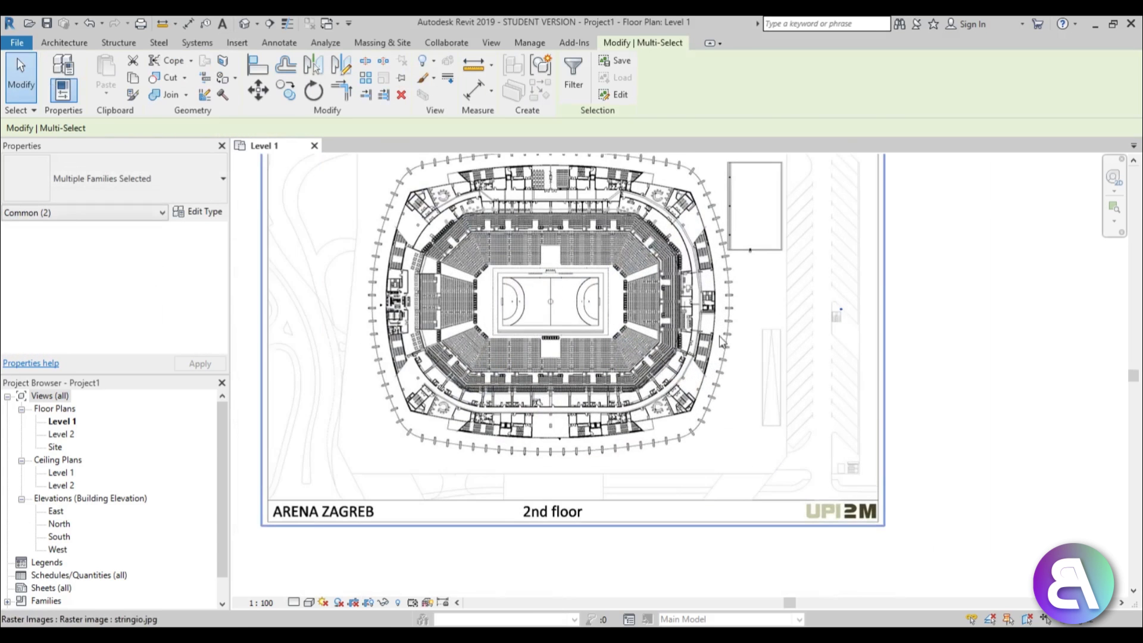
pyautogui.scroll(3, 818, 335)
pyautogui.scroll(-4, 766, 312)
pyautogui.moveTo(765, 312); pyautogui.dragTo(766, 425, button='middle')
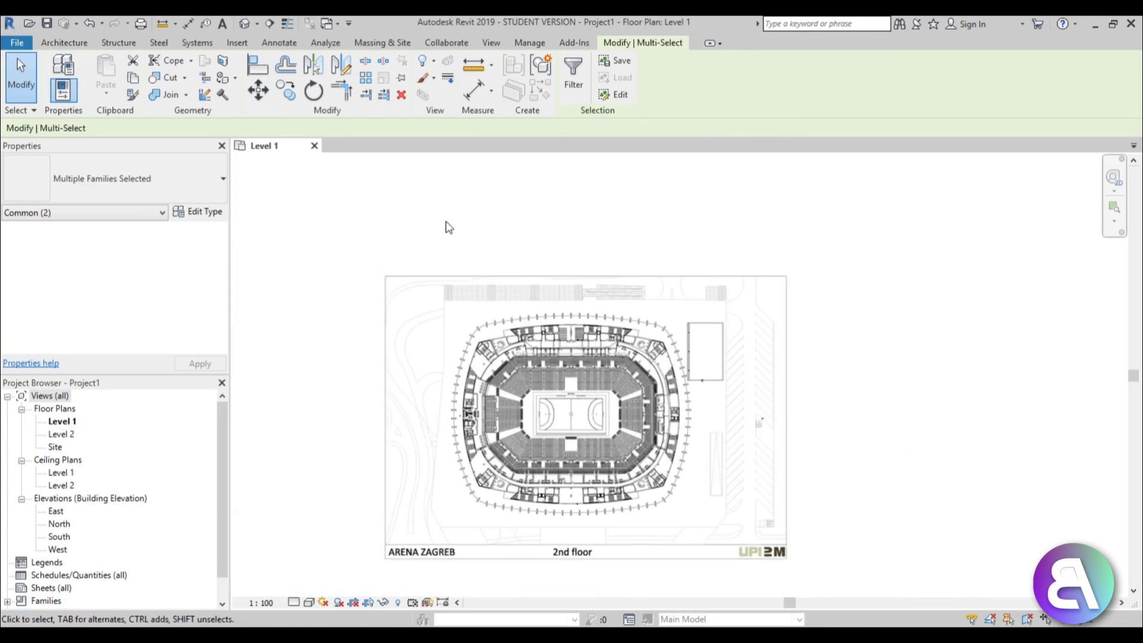
# Step: Move the north elevation marker out of the arena to just beyond the plan image's north edge
pyautogui.moveTo(369, 200); pyautogui.dragTo(848, 369)
pyautogui.scroll(4, 574, 337)
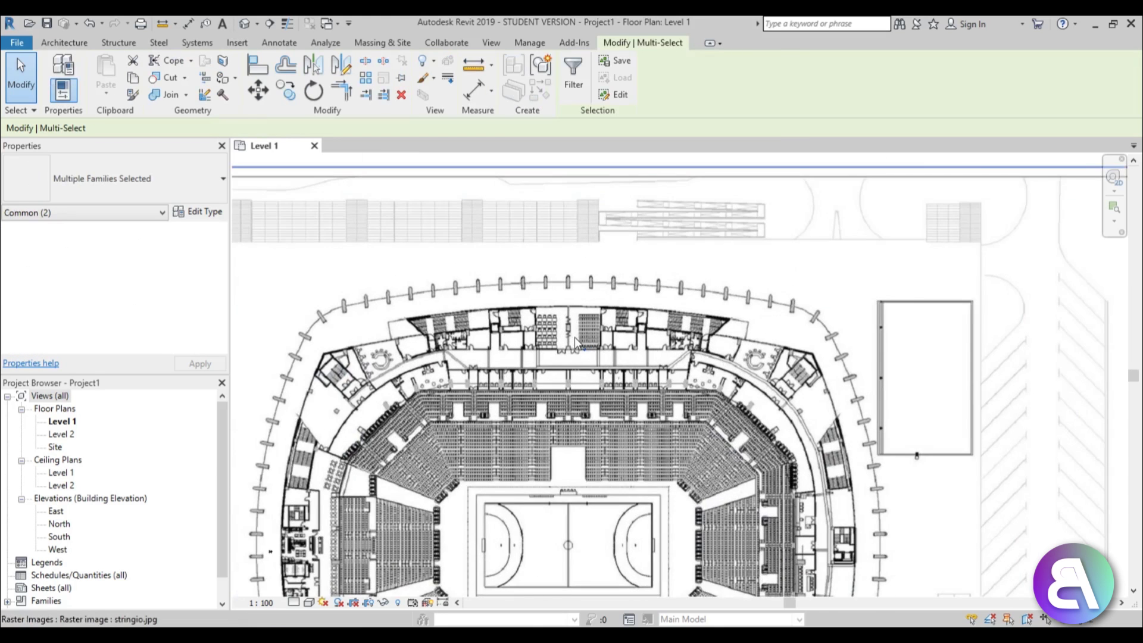
pyautogui.scroll(3, 574, 337)
pyautogui.moveTo(583, 284); pyautogui.dragTo(584, 284)
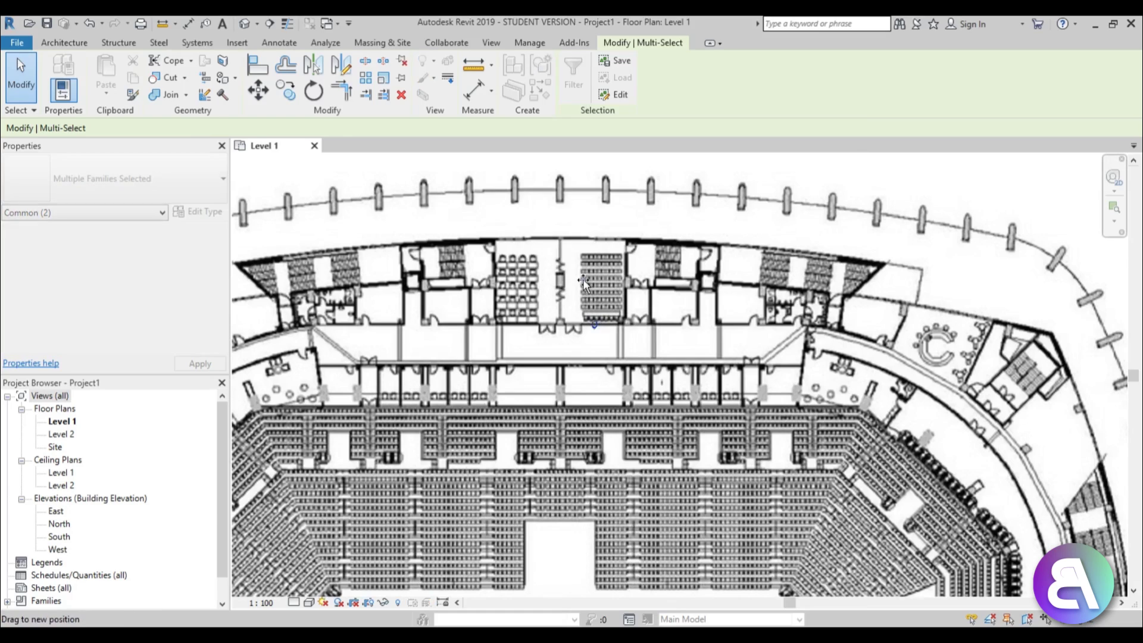
pyautogui.scroll(-5, 583, 284)
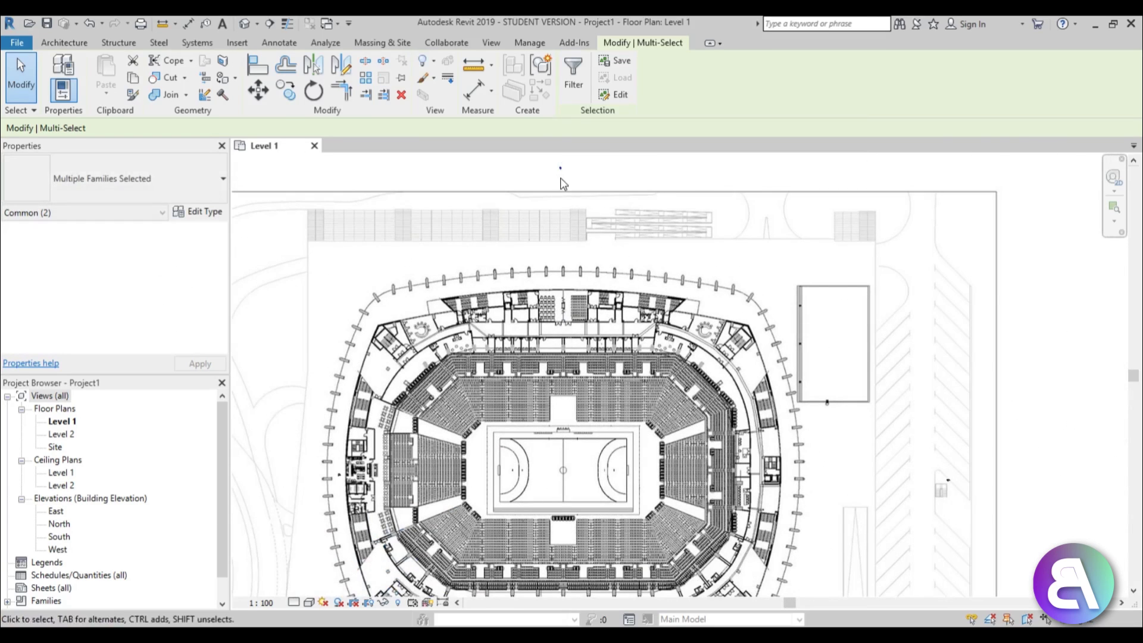
# Step: Move the south elevation marker below the plan image and the west marker outside the arena's west side
pyautogui.scroll(-4, 612, 421)
pyautogui.scroll(6, 566, 331)
pyautogui.scroll(-5, 579, 295)
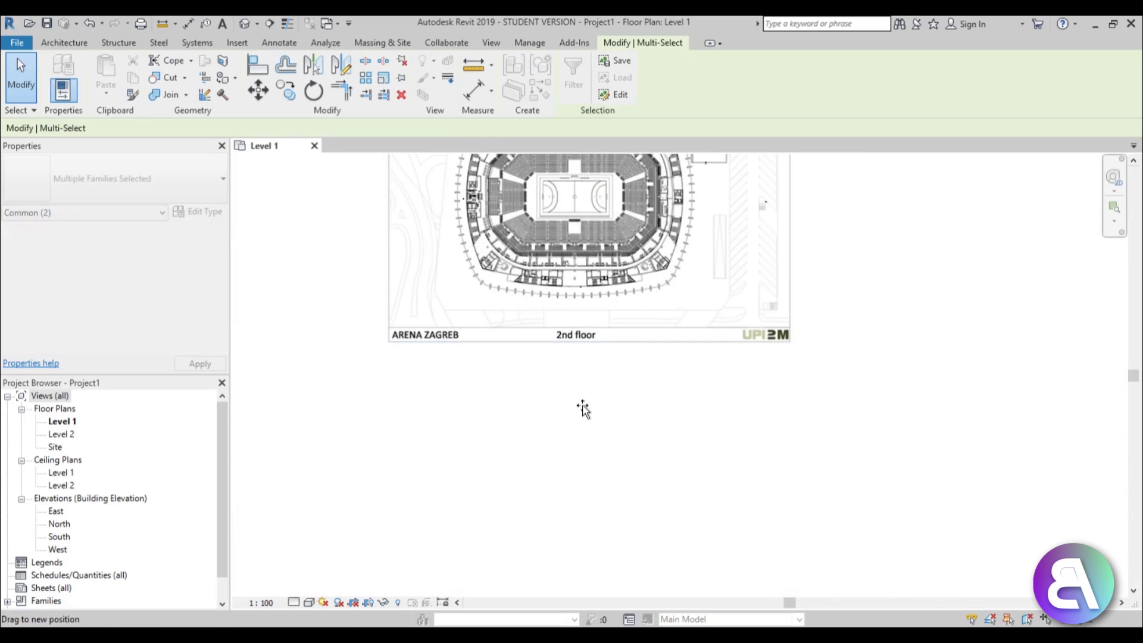
pyautogui.scroll(-3, 581, 408)
pyautogui.moveTo(413, 255); pyautogui.dragTo(564, 447)
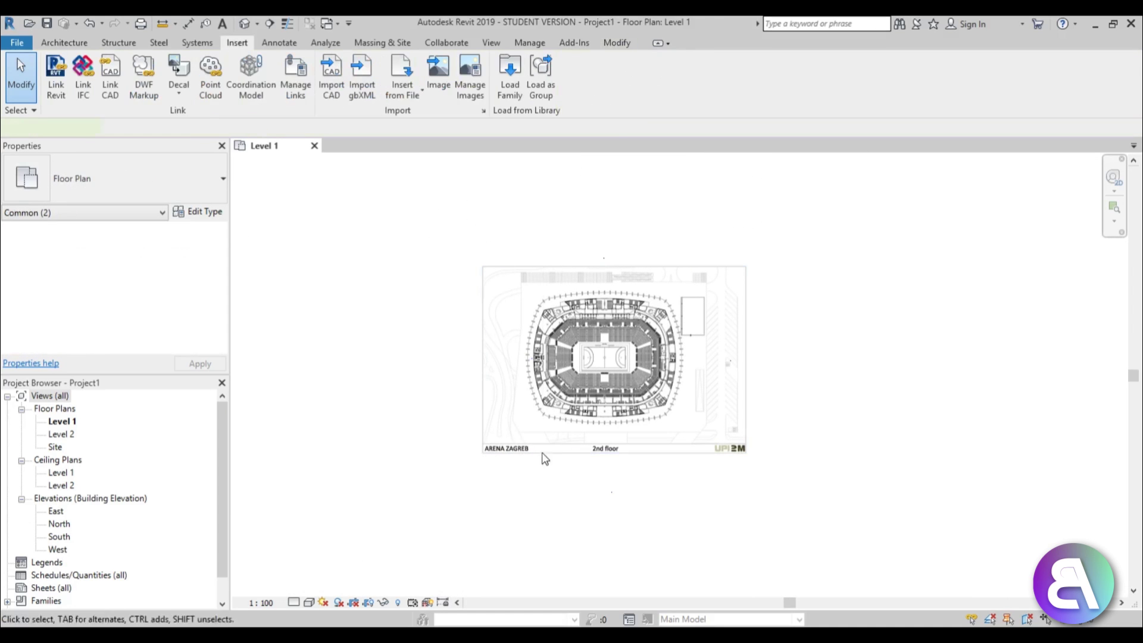
# Step: Set the Level 1 floor plan's view scale to 1:500
pyautogui.click(262, 603)
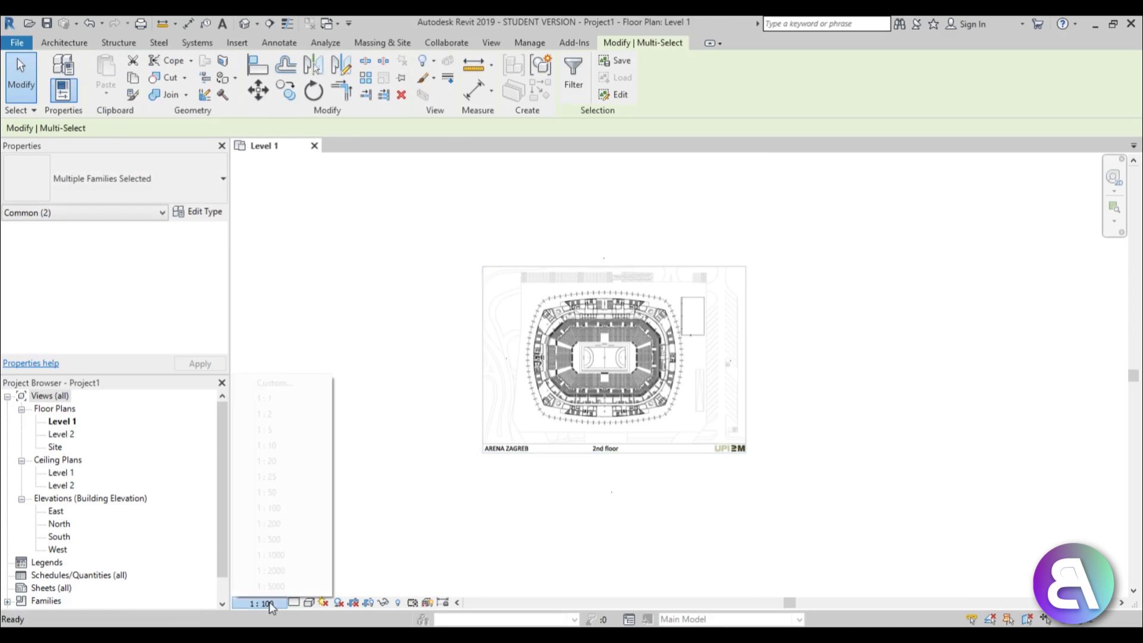
pyautogui.click(281, 548)
pyautogui.scroll(-1, 566, 398)
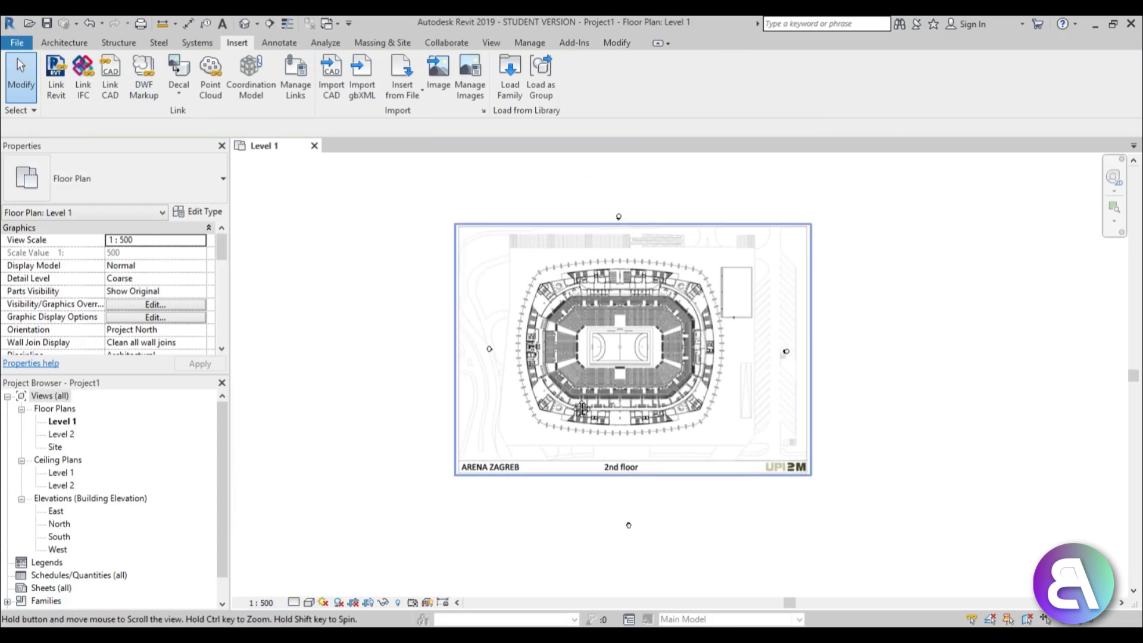
pyautogui.scroll(1, 597, 303)
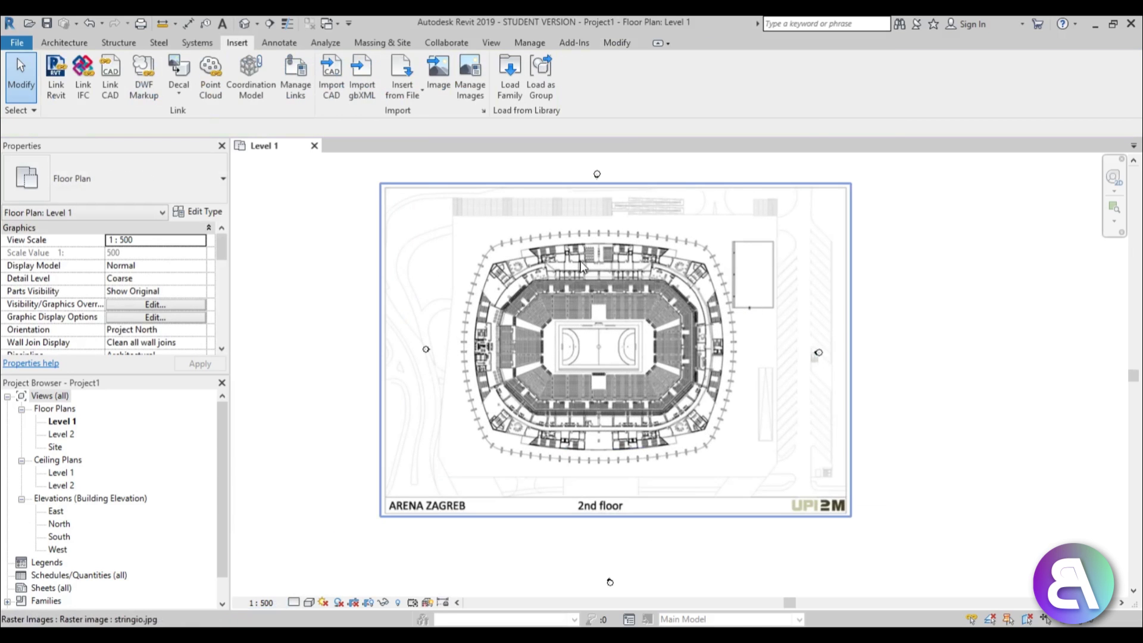
# Step: Start a new in-place model in the Generic Models category, keeping the name Generic Models 1
pyautogui.moveTo(659, 372); pyautogui.dragTo(651, 340, button='middle')
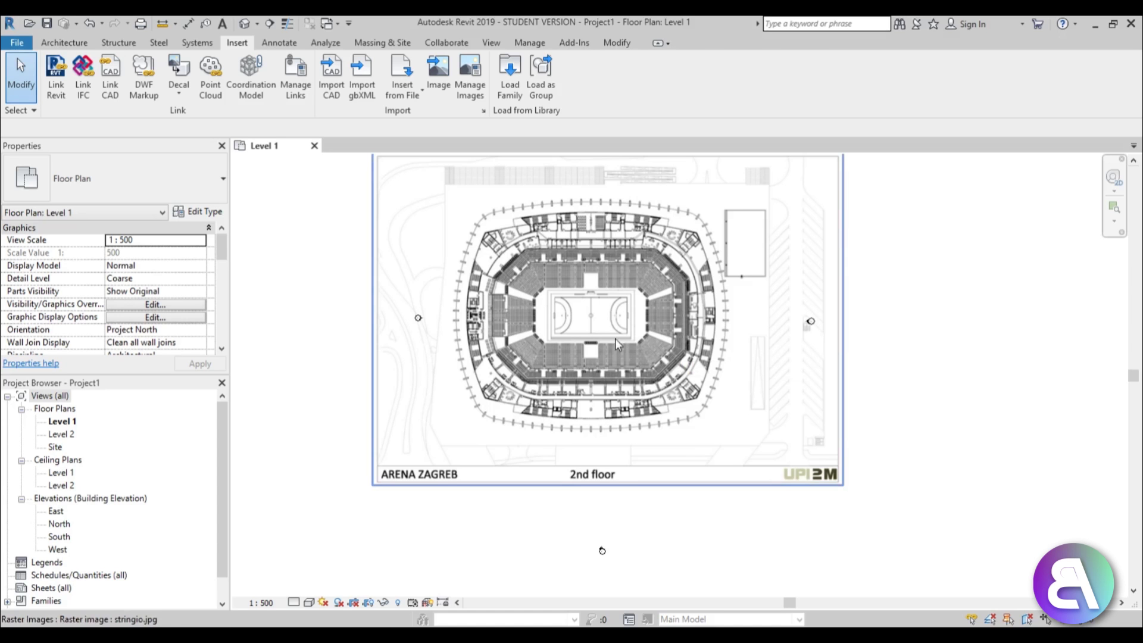
pyautogui.keyDown('ctrl'); pyautogui.scroll(1, 609, 356); pyautogui.keyUp('ctrl')
pyautogui.scroll(2, 566, 320)
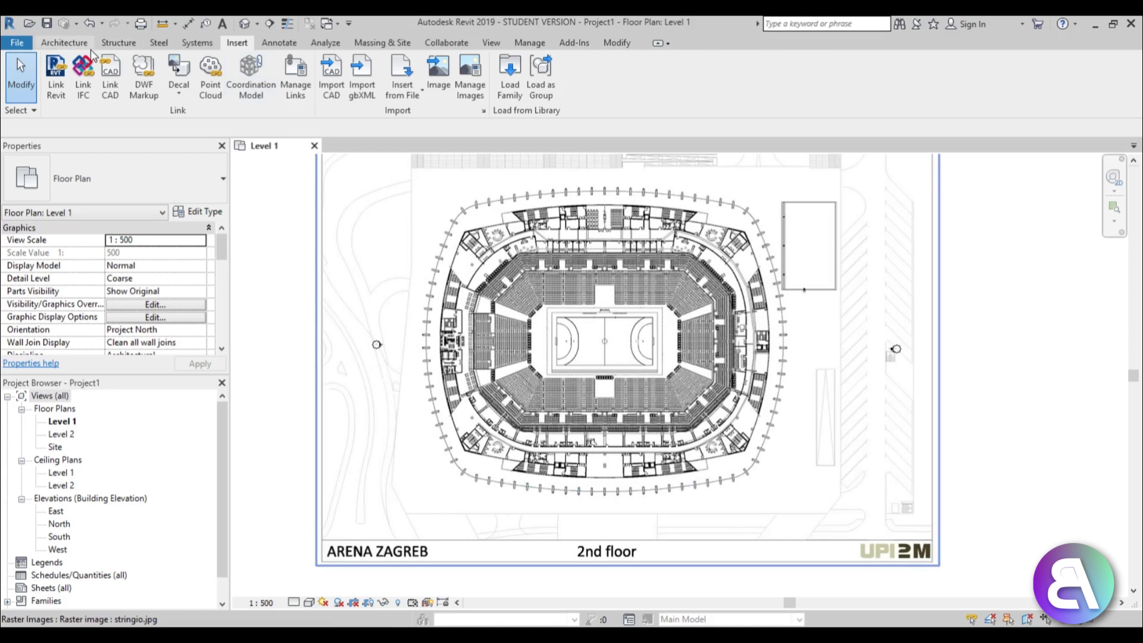
pyautogui.click(71, 45)
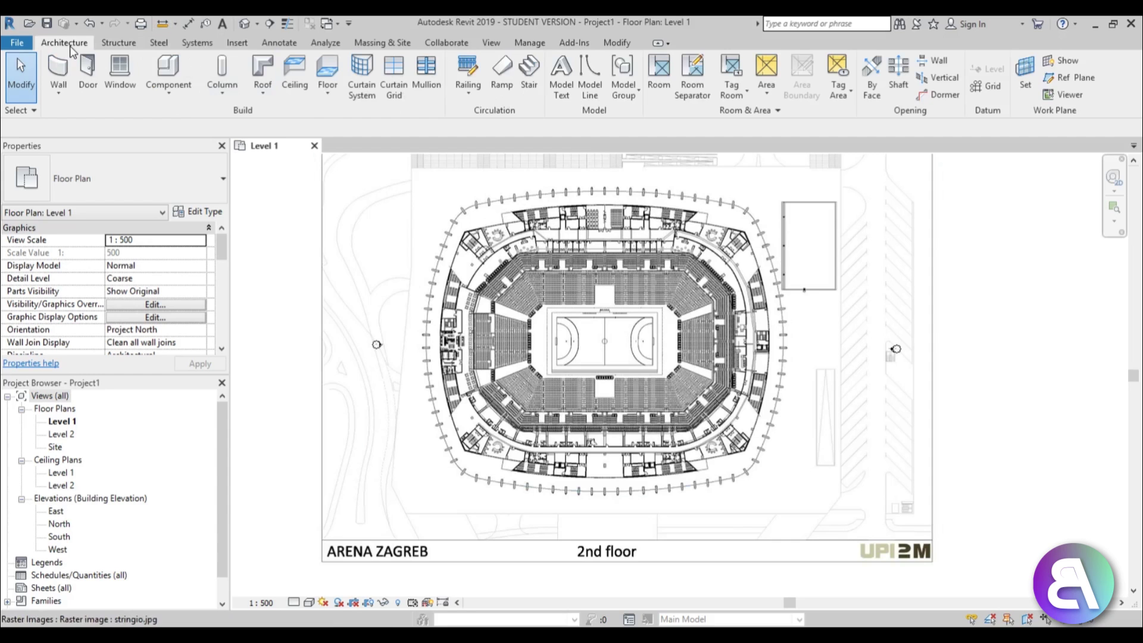
pyautogui.click(168, 96)
pyautogui.click(190, 152)
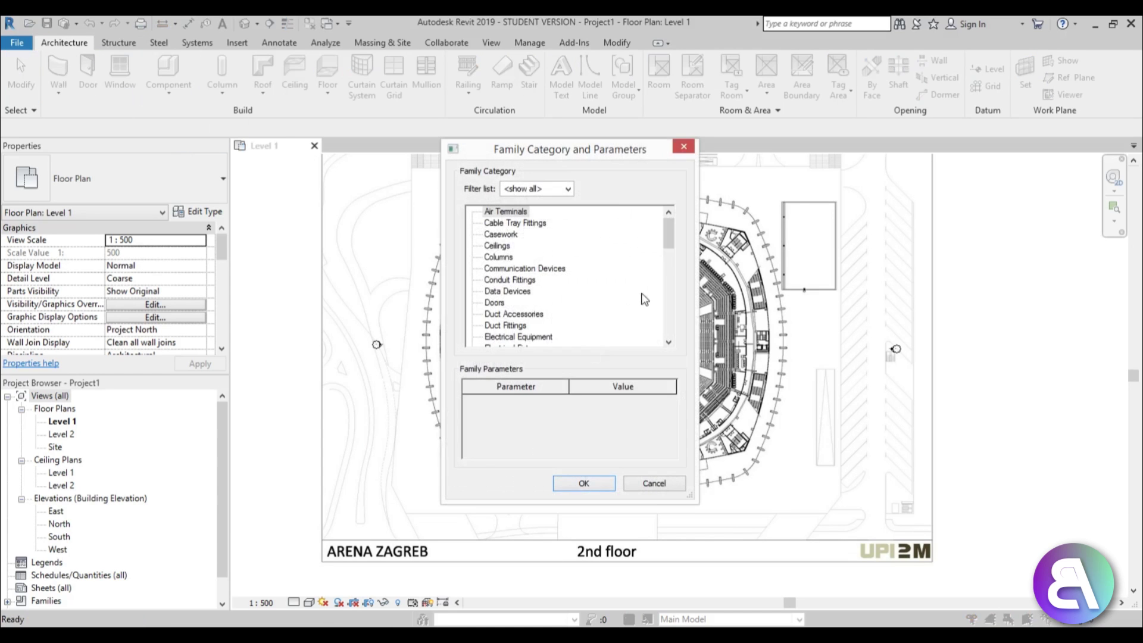
pyautogui.moveTo(668, 234); pyautogui.dragTo(662, 273)
pyautogui.click(513, 258)
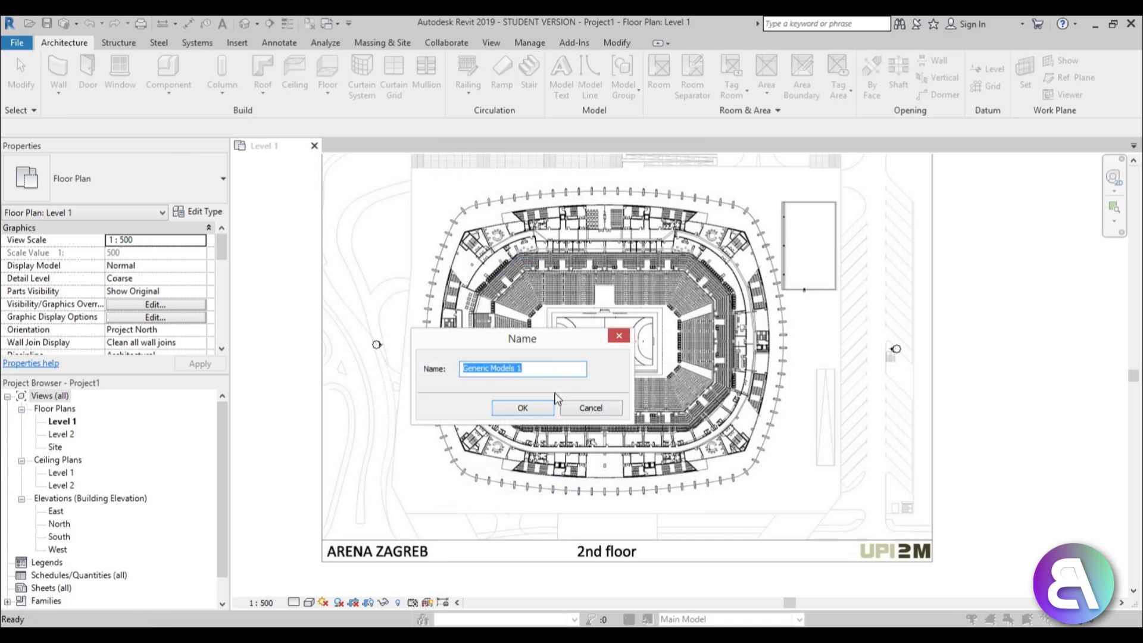
pyautogui.click(522, 407)
# Step: Draw a horizontal reference plane from the center of the court to beyond the plan image's east edge
pyautogui.scroll(-2, 558, 250)
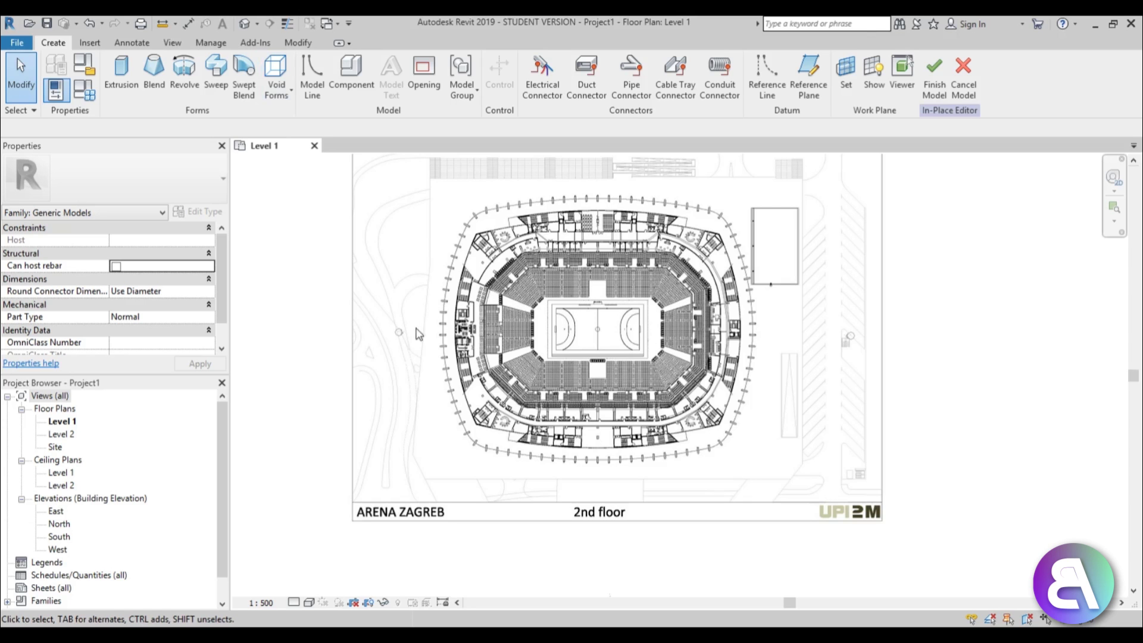
pyautogui.click(808, 75)
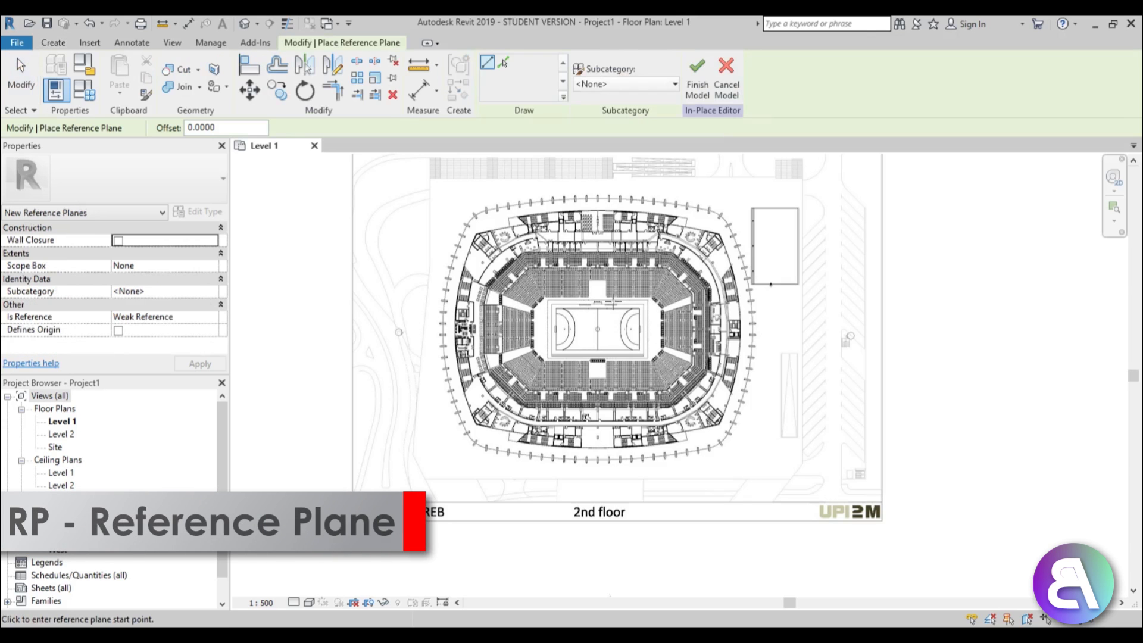
pyautogui.scroll(5, 589, 333)
pyautogui.scroll(2, 559, 339)
pyautogui.click(532, 340)
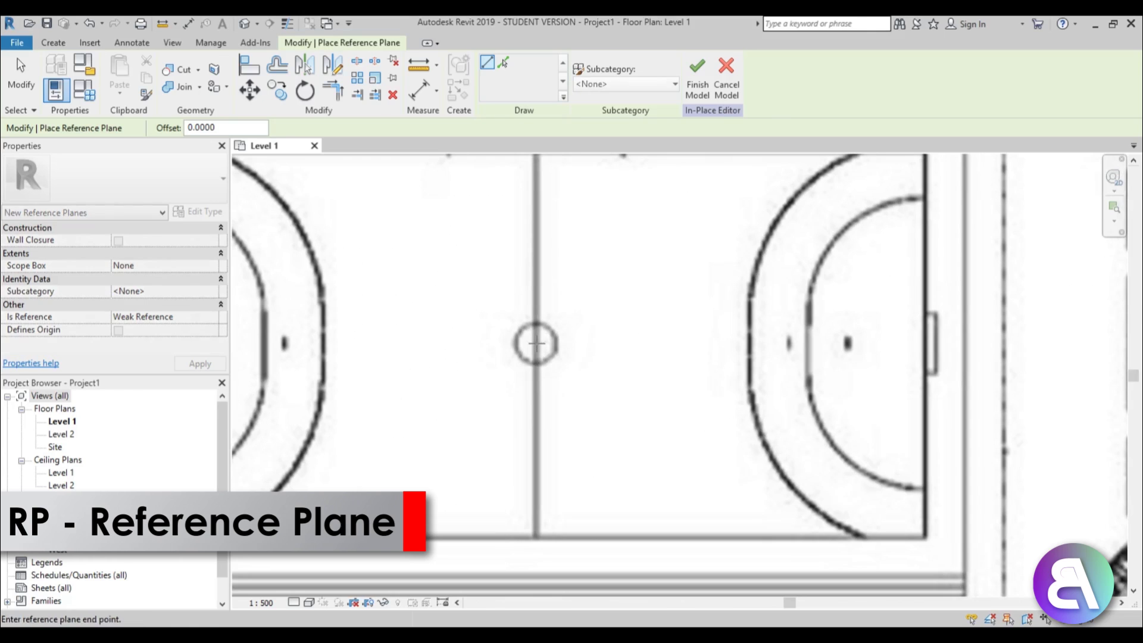
pyautogui.scroll(-5, 536, 339)
pyautogui.scroll(-2, 564, 338)
pyautogui.click(823, 337)
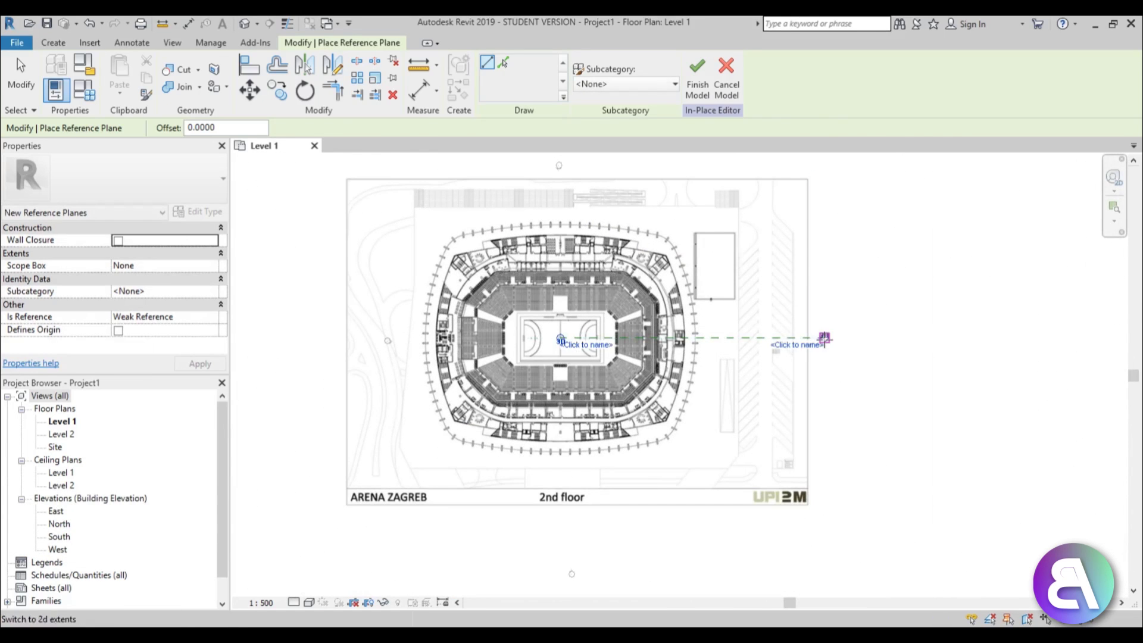
pyautogui.press('Escape')
# Step: Extend the reference plane's inner end from the court's center to beyond the plan image's west edge
pyautogui.moveTo(561, 338); pyautogui.dragTo(275, 337)
pyautogui.click(436, 353)
pyautogui.click(439, 339)
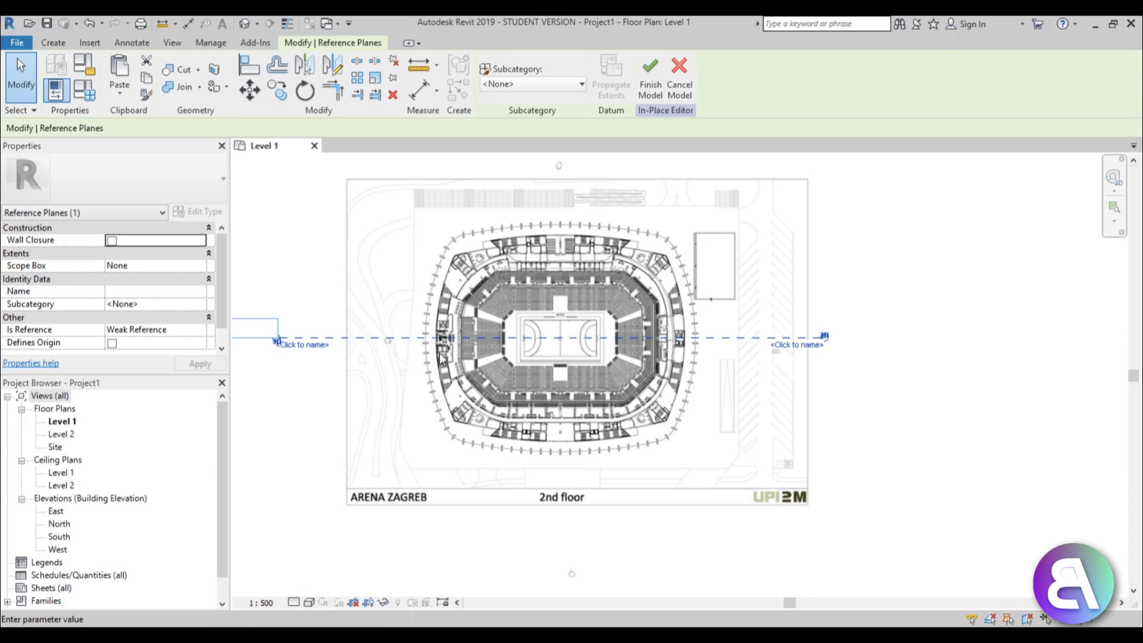
# Step: Name the horizontal reference plane f/b
pyautogui.write('f/b')
pyautogui.press('Return')
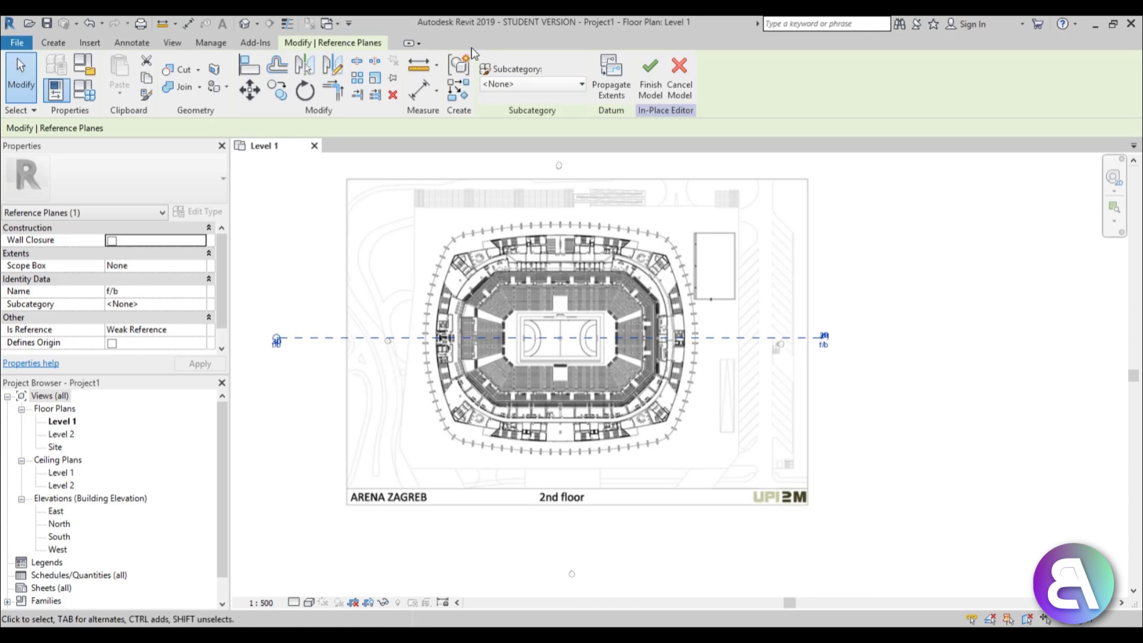
# Step: Draw a vertical reference plane through the court's center, reaching past the plan image's north edge and down to its south edge
pyautogui.press('c')
pyautogui.press('s')
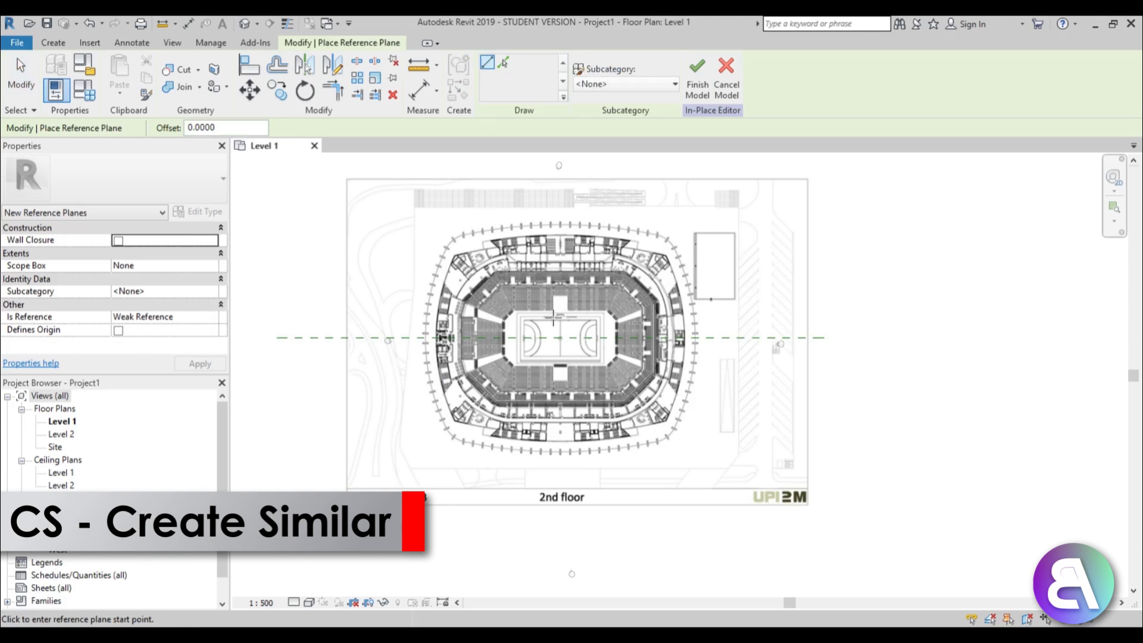
pyautogui.click(559, 337)
pyautogui.scroll(-2, 559, 323)
pyautogui.click(559, 176)
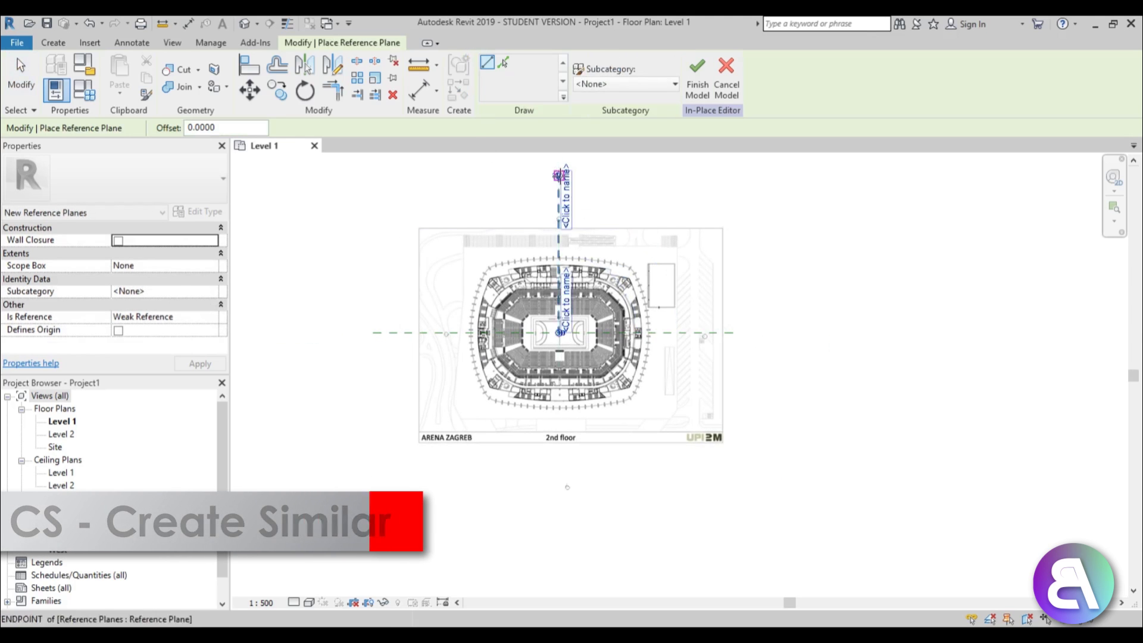
pyautogui.press('Escape')
pyautogui.press('Escape')
pyautogui.click(563, 340)
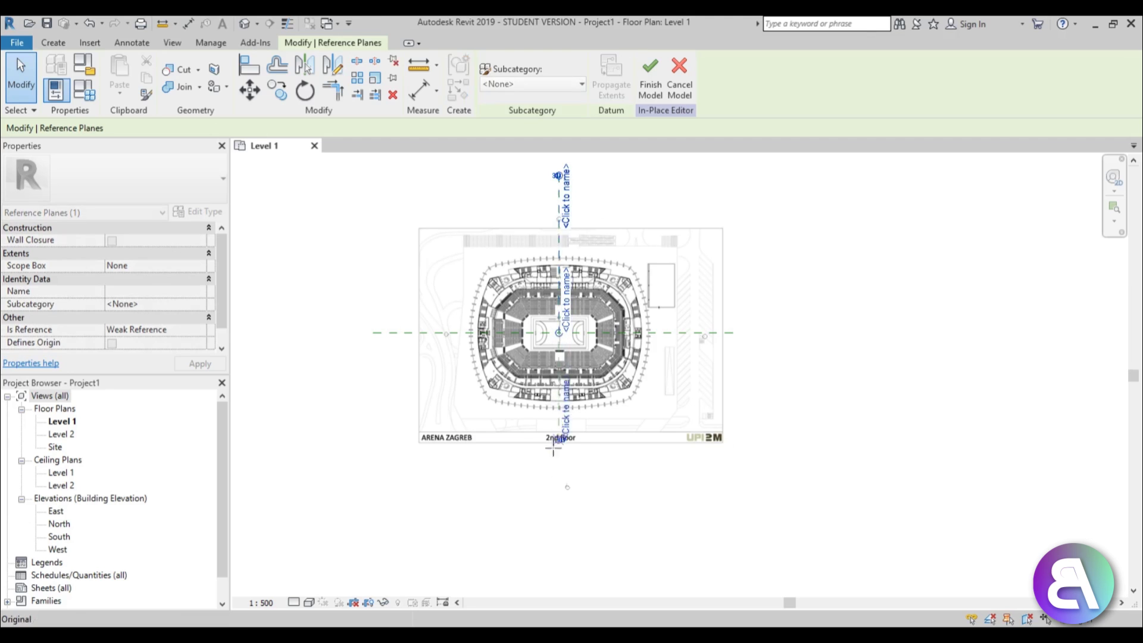
pyautogui.press('Escape')
# Step: Nudge the vertical reference plane east onto the court's center line
pyautogui.scroll(4, 559, 337)
pyautogui.scroll(3, 559, 337)
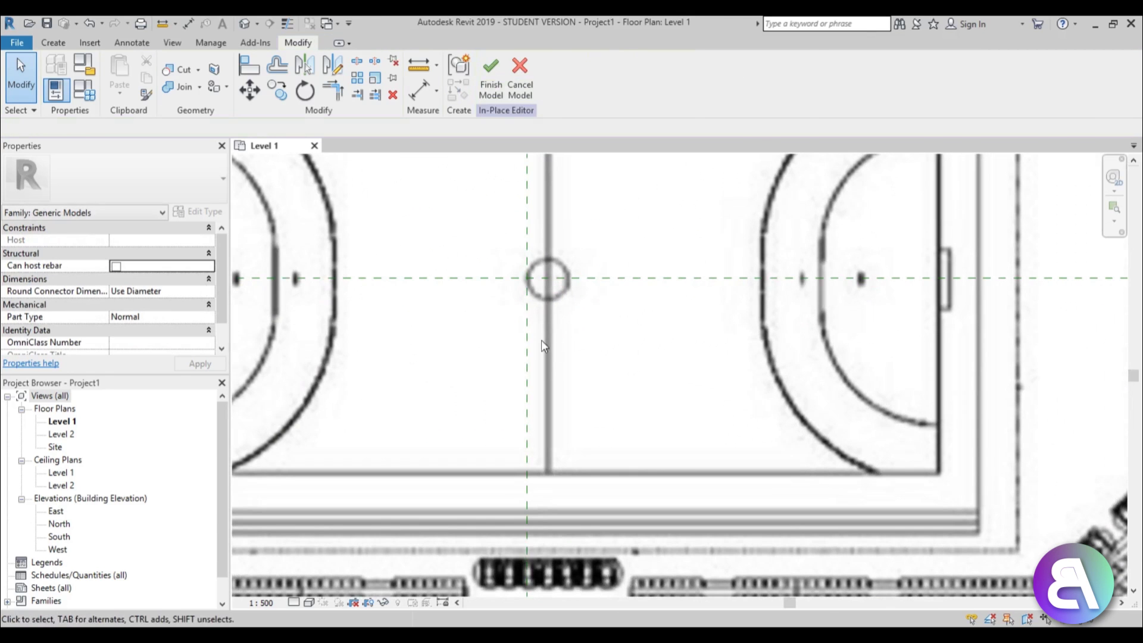
pyautogui.click(539, 341)
pyautogui.press('Right')
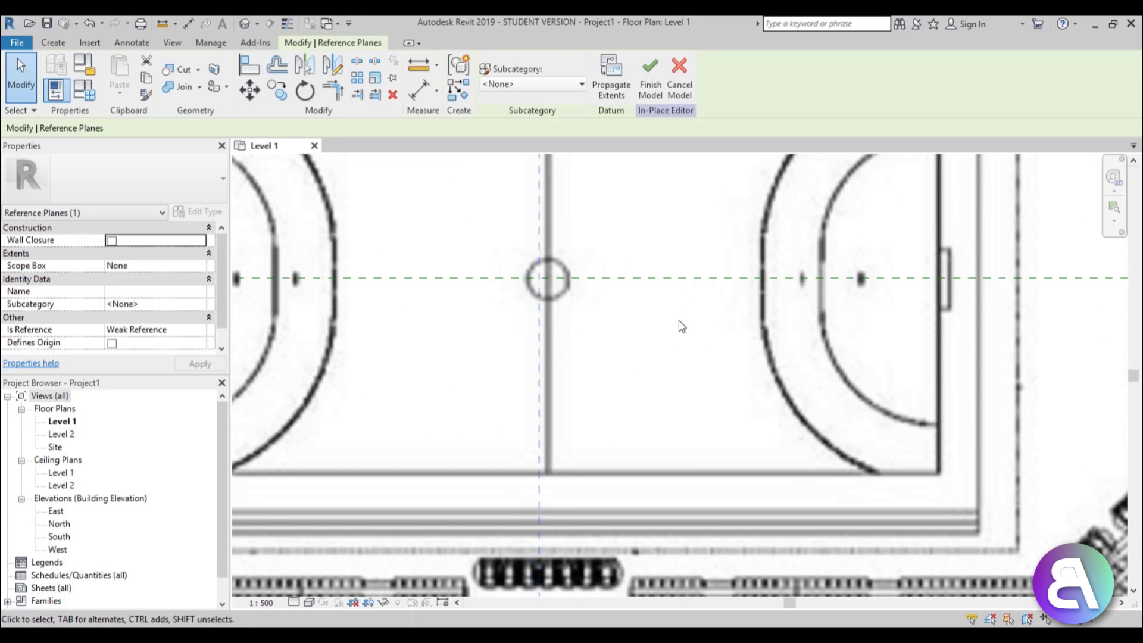
pyautogui.press('Right')
# Step: Name the vertical reference plane l/r
pyautogui.scroll(-6, 681, 327)
pyautogui.click(643, 565)
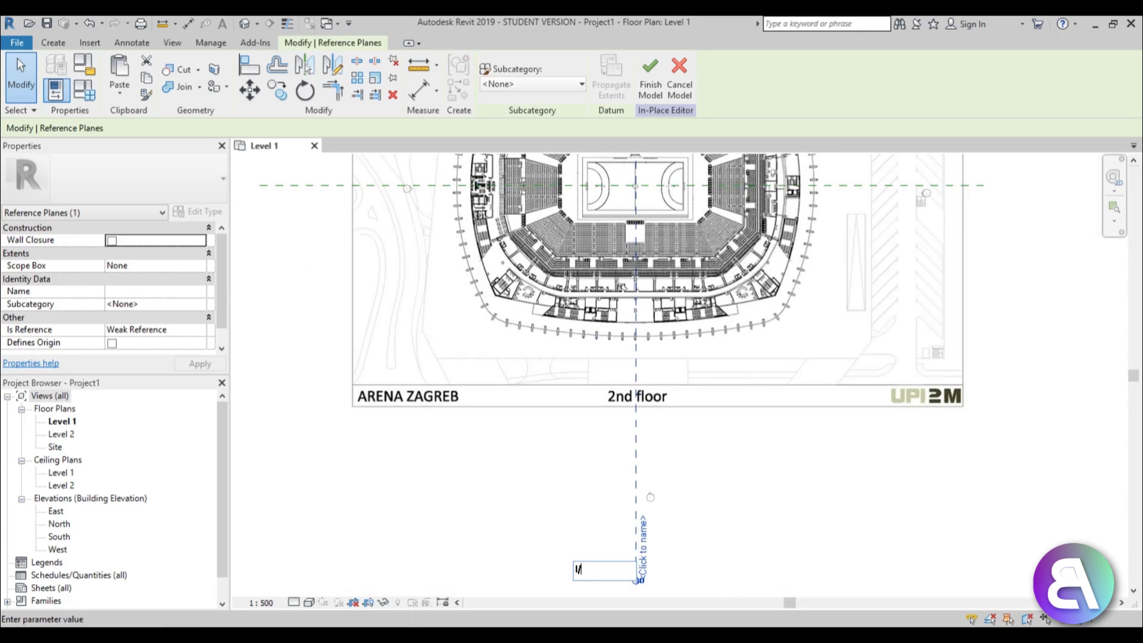
pyautogui.write('l/r')
pyautogui.press('Return')
pyautogui.scroll(-3, 786, 440)
pyautogui.moveTo(749, 430); pyautogui.dragTo(628, 421, button='middle')
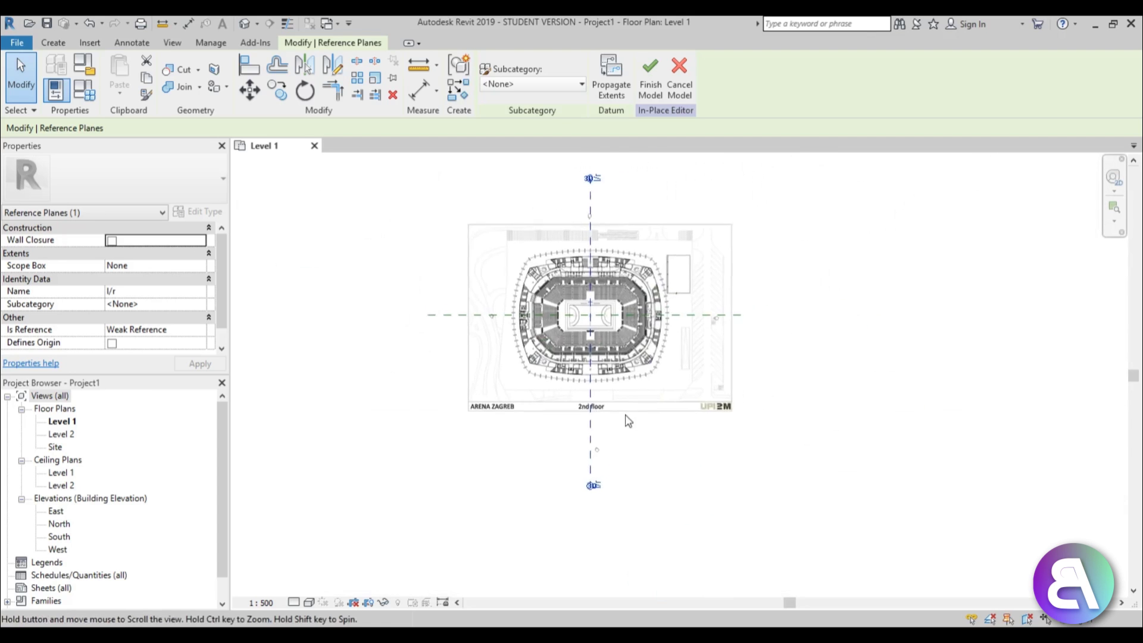
pyautogui.press('Escape')
# Step: Start a sweep with a sketched path and draw a vertical guide line through the west side of the arena plan
pyautogui.scroll(-1, 628, 420)
pyautogui.scroll(2, 586, 269)
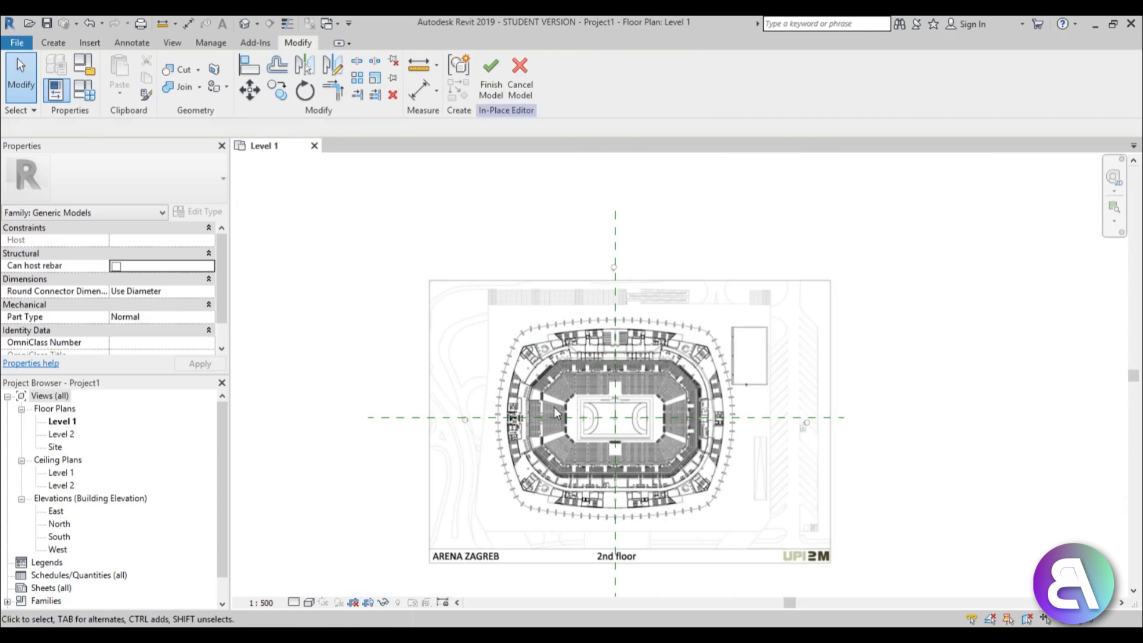
pyautogui.scroll(4, 553, 411)
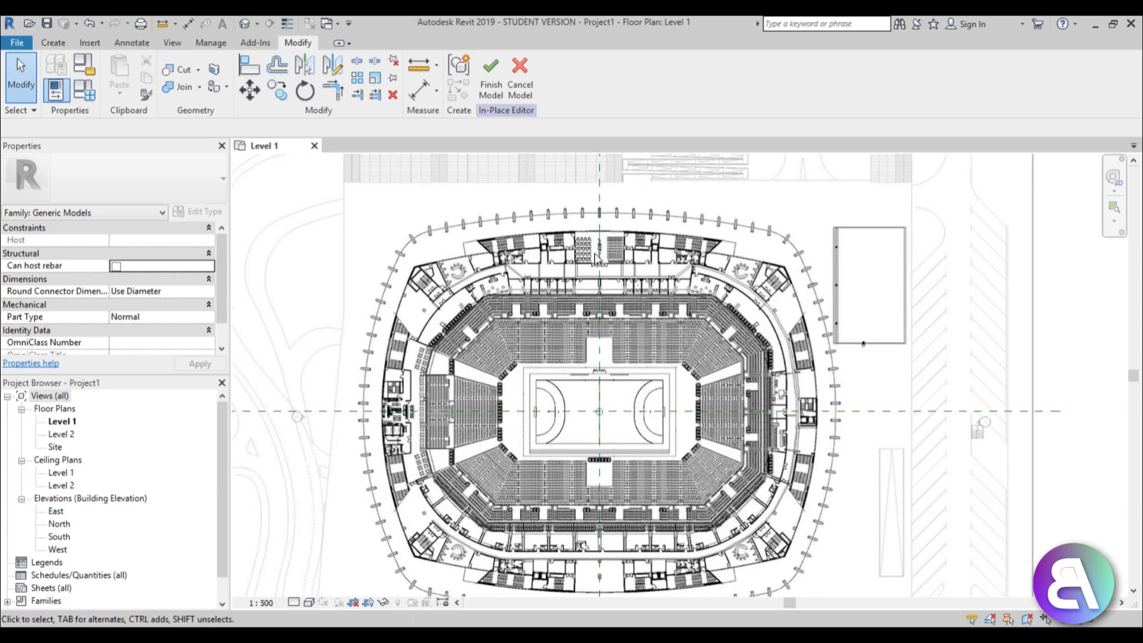
pyautogui.click(54, 43)
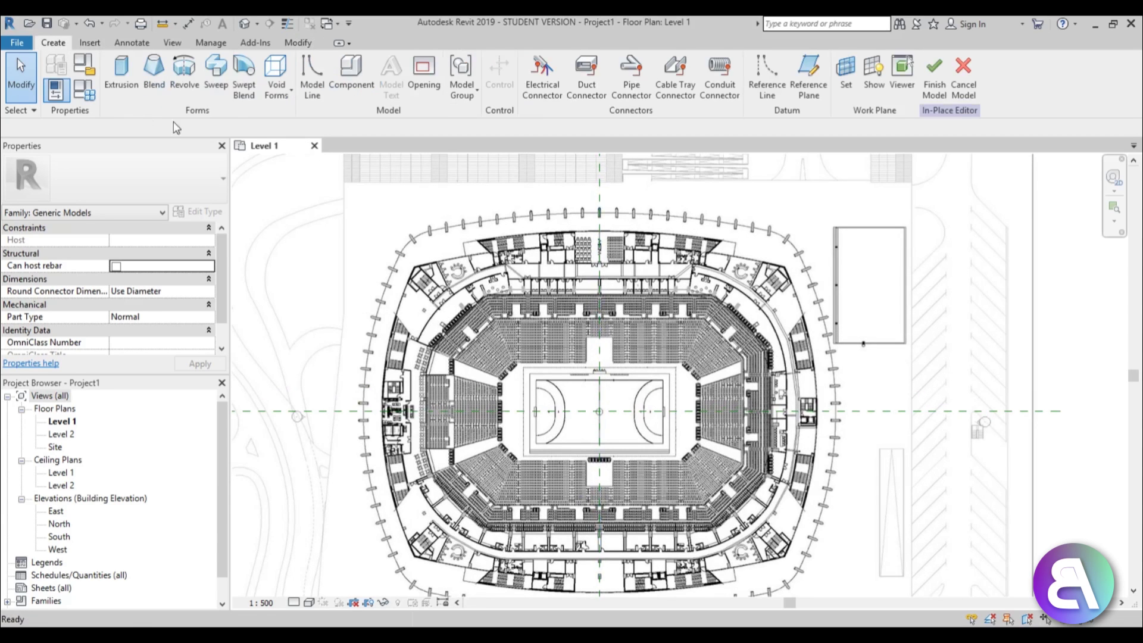
pyautogui.click(216, 80)
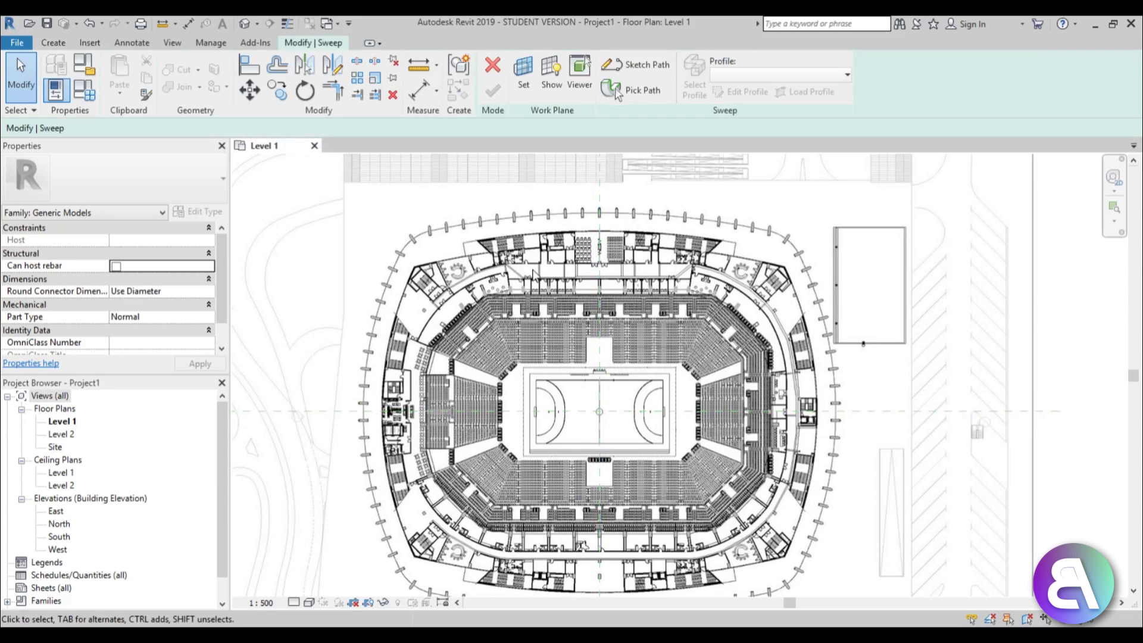
pyautogui.click(647, 65)
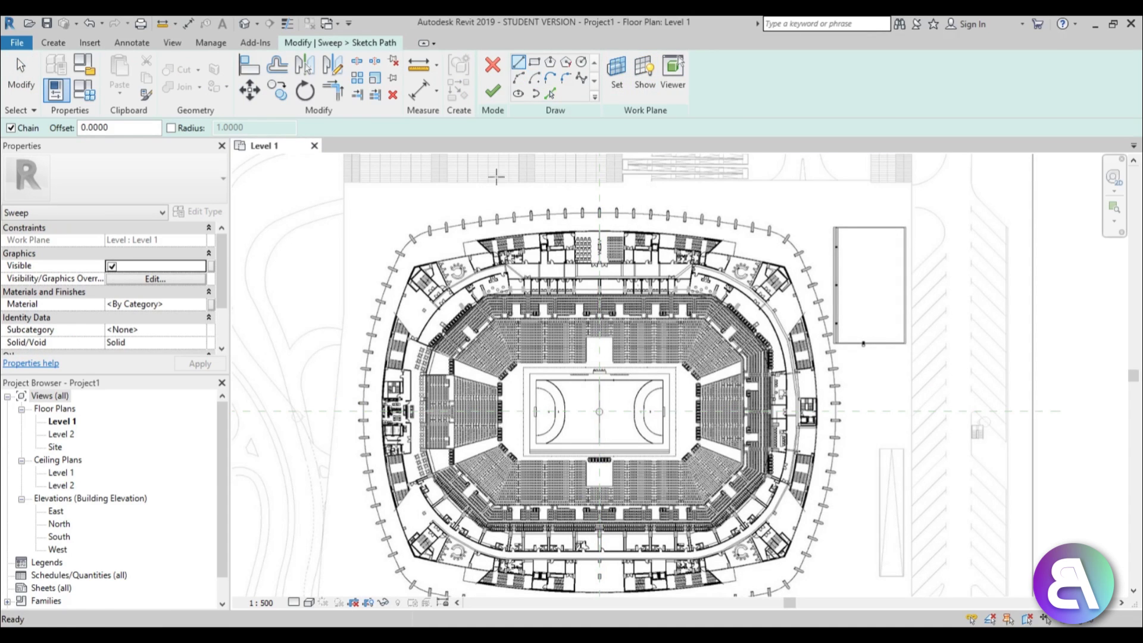
pyautogui.click(415, 176)
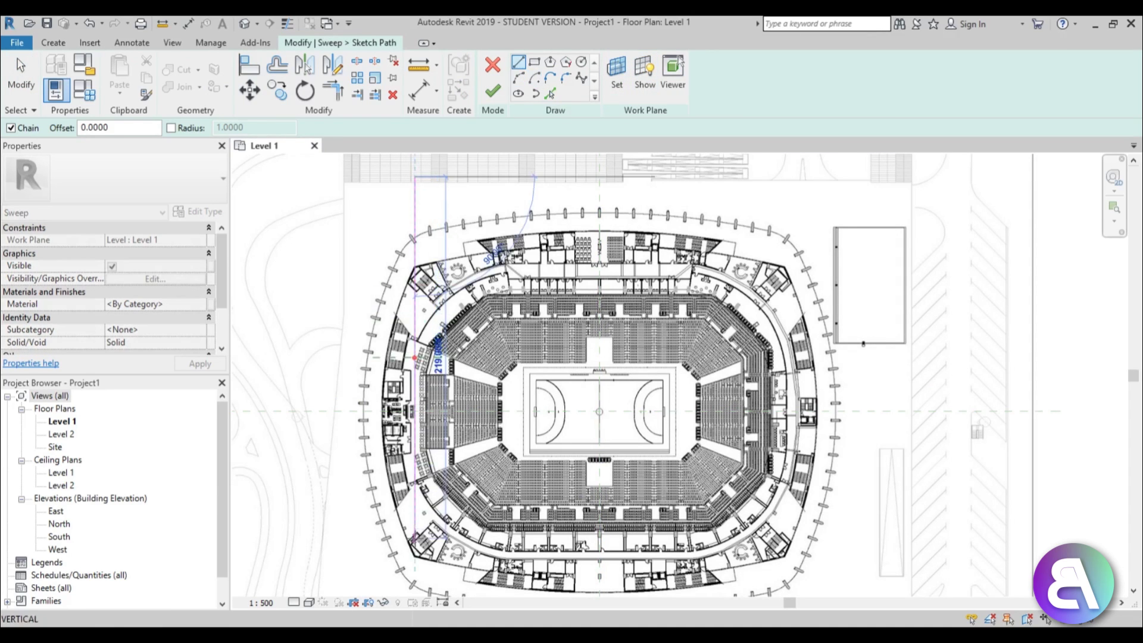
pyautogui.scroll(-2, 417, 524)
pyautogui.click(415, 463)
pyautogui.press('Escape')
pyautogui.press('Escape')
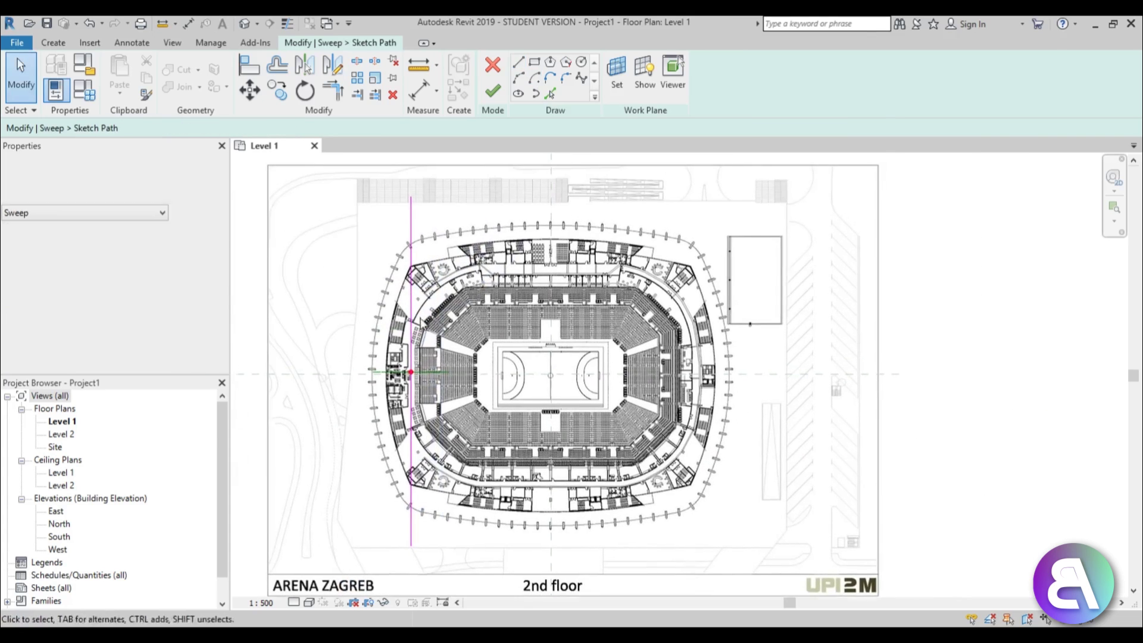
# Step: Shorten the vertical guide line to about 245.3 m by moving its north end to the outer ring near the northwest corner
pyautogui.scroll(2, 415, 298)
pyautogui.click(412, 297)
pyautogui.press('Escape')
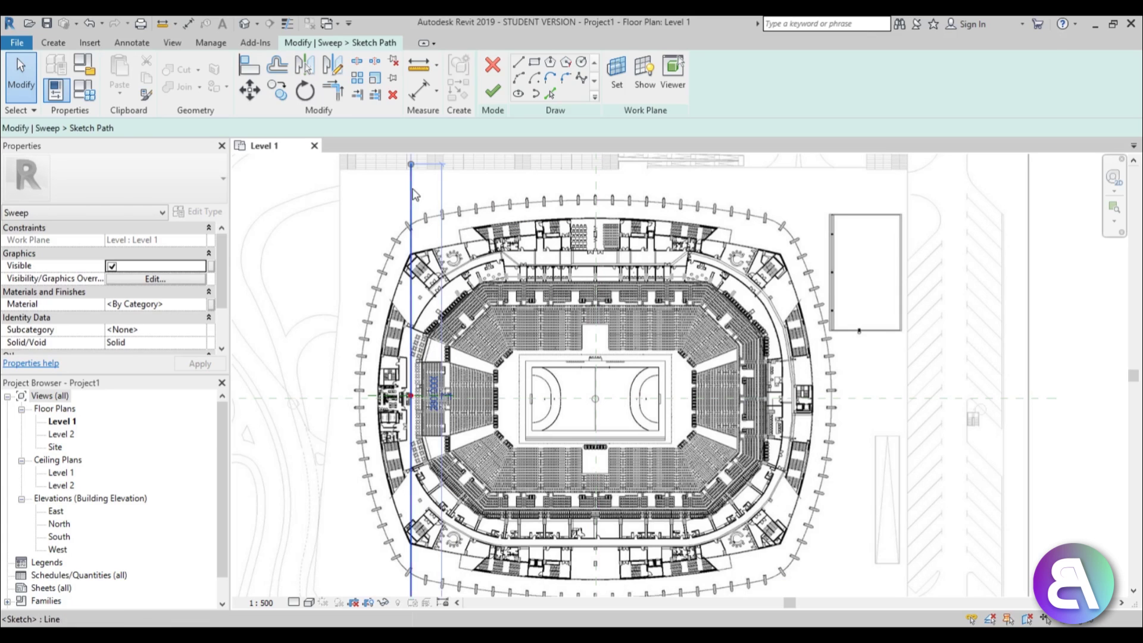
pyautogui.moveTo(411, 165); pyautogui.dragTo(398, 247)
pyautogui.scroll(5, 413, 217)
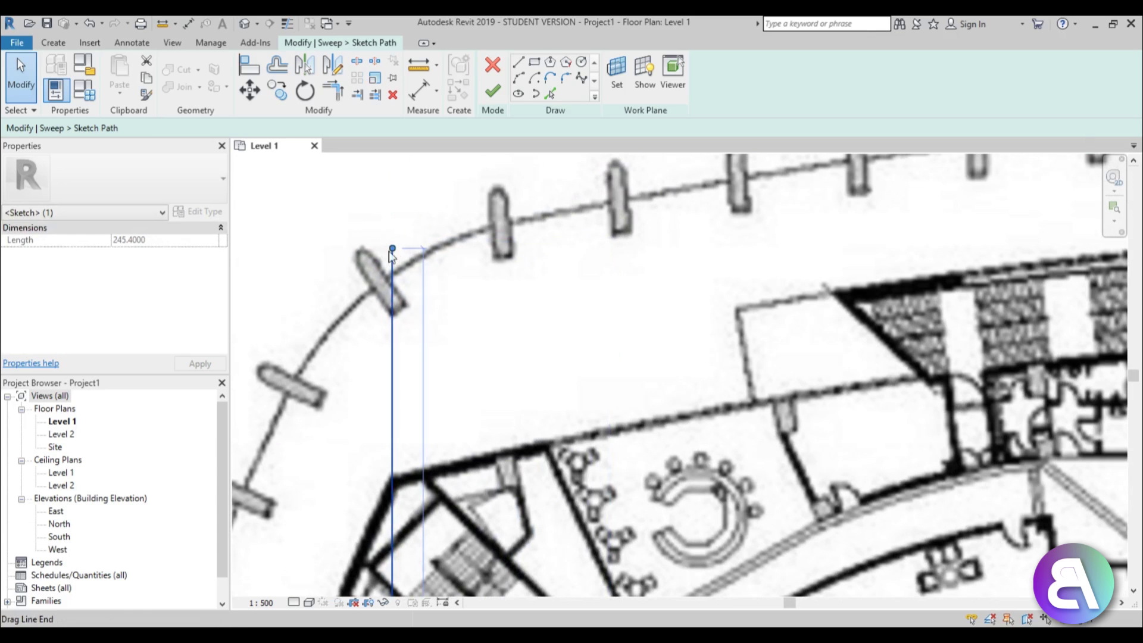
pyautogui.moveTo(391, 249); pyautogui.dragTo(393, 249)
pyautogui.scroll(-5, 393, 225)
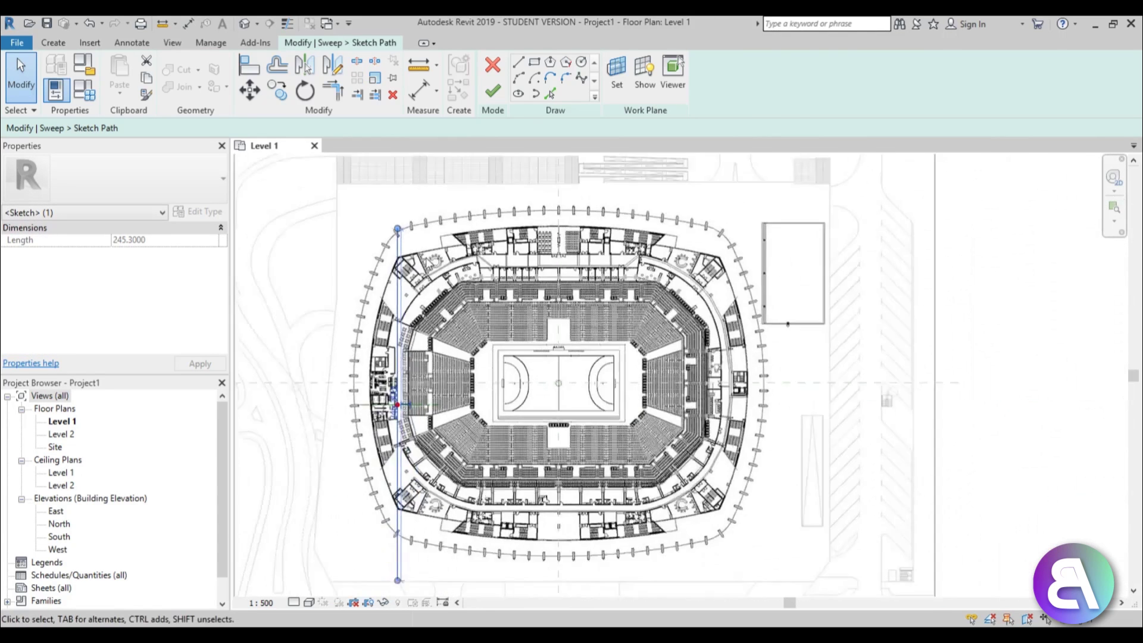
# Step: Mirror a copy of the vertical guide line across the l/r reference plane to the arena's east side
pyautogui.press('m')
pyautogui.press('m')
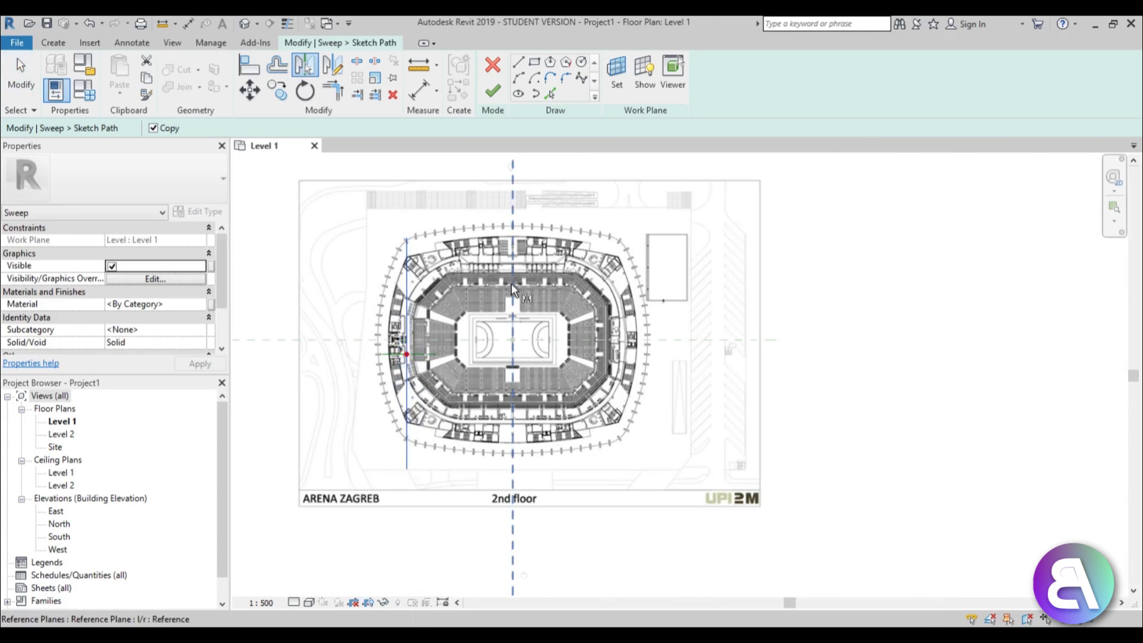
pyautogui.click(511, 279)
pyautogui.scroll(2, 509, 237)
pyautogui.press('Escape')
# Step: Draw a three-point arc between the north ends of the two guide lines, following the arena's north outer ring
pyautogui.click(519, 78)
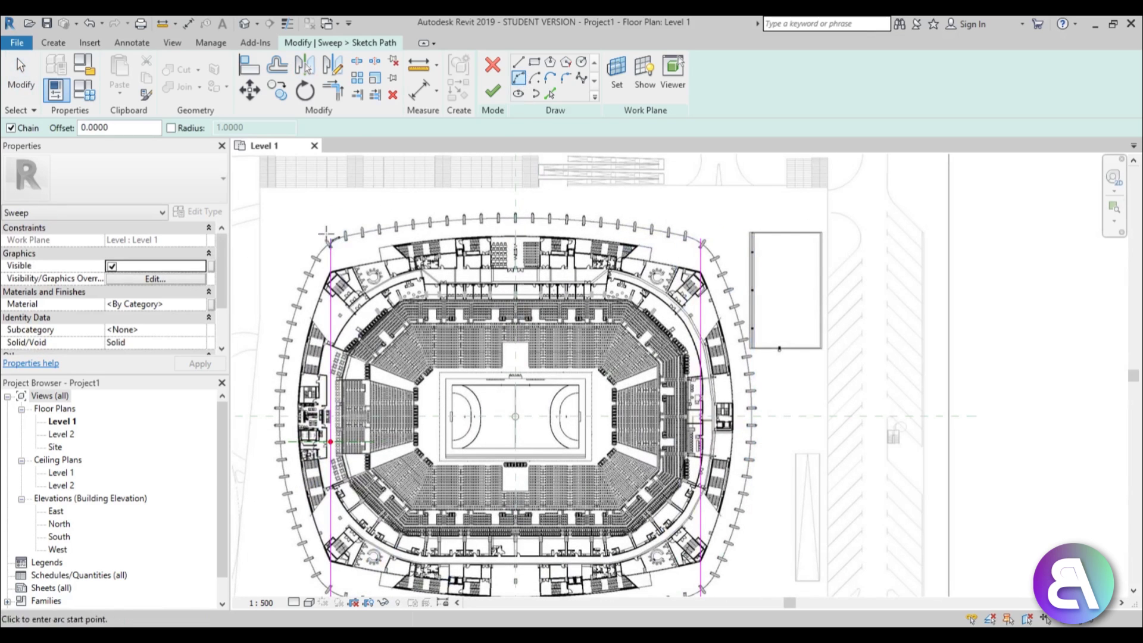
pyautogui.click(330, 239)
pyautogui.click(704, 240)
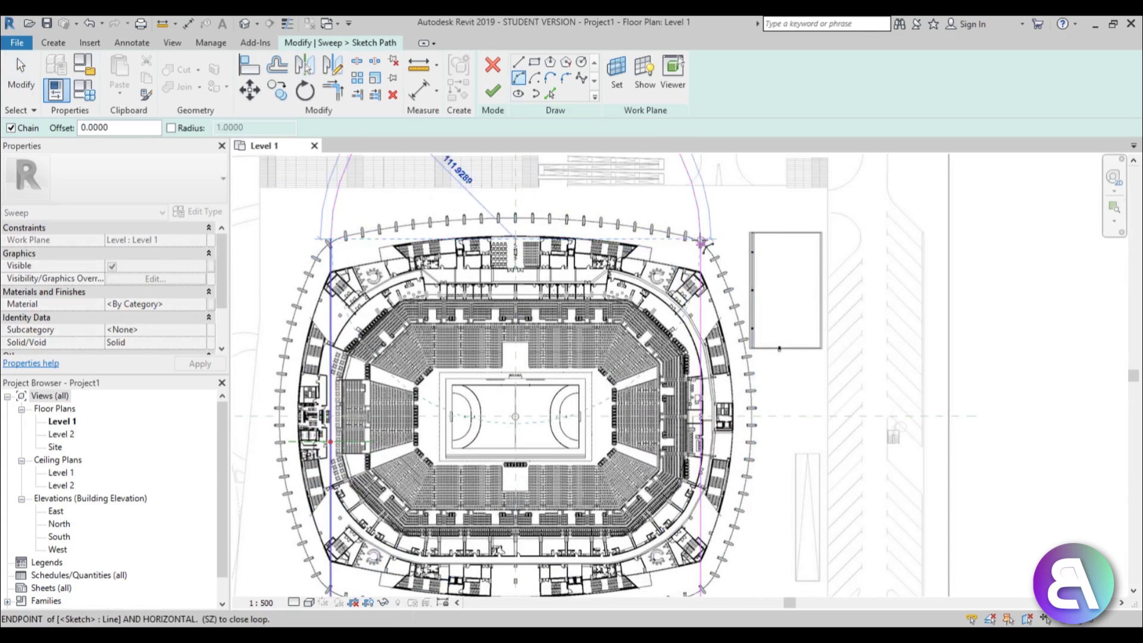
pyautogui.scroll(1, 516, 224)
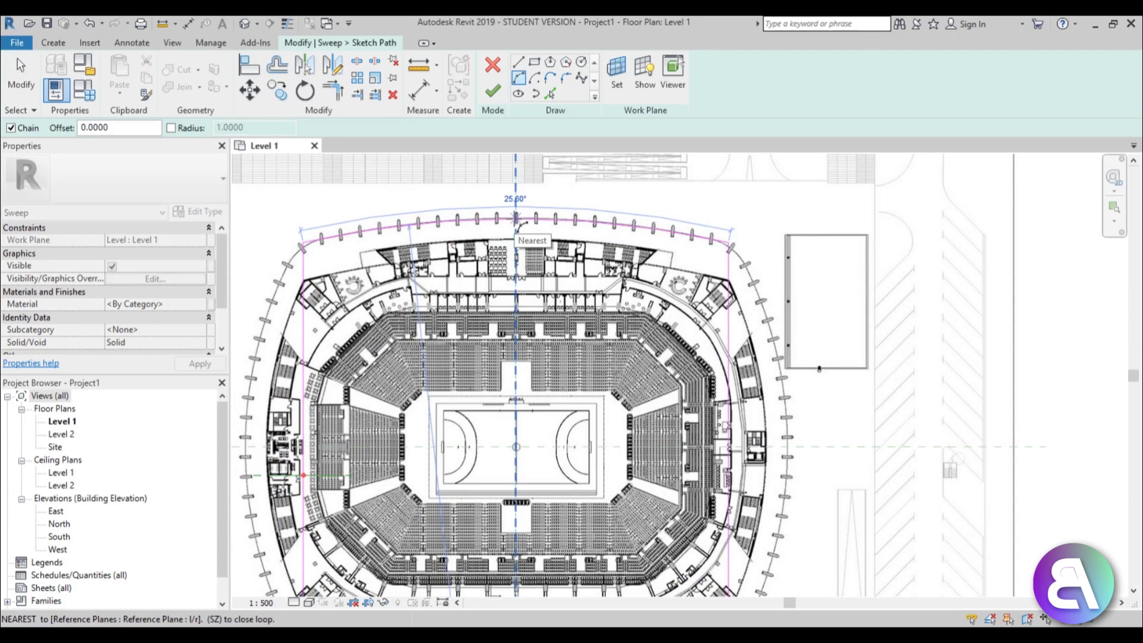
pyautogui.click(442, 222)
pyautogui.press('Escape')
pyautogui.press('Escape')
pyautogui.scroll(-3, 442, 222)
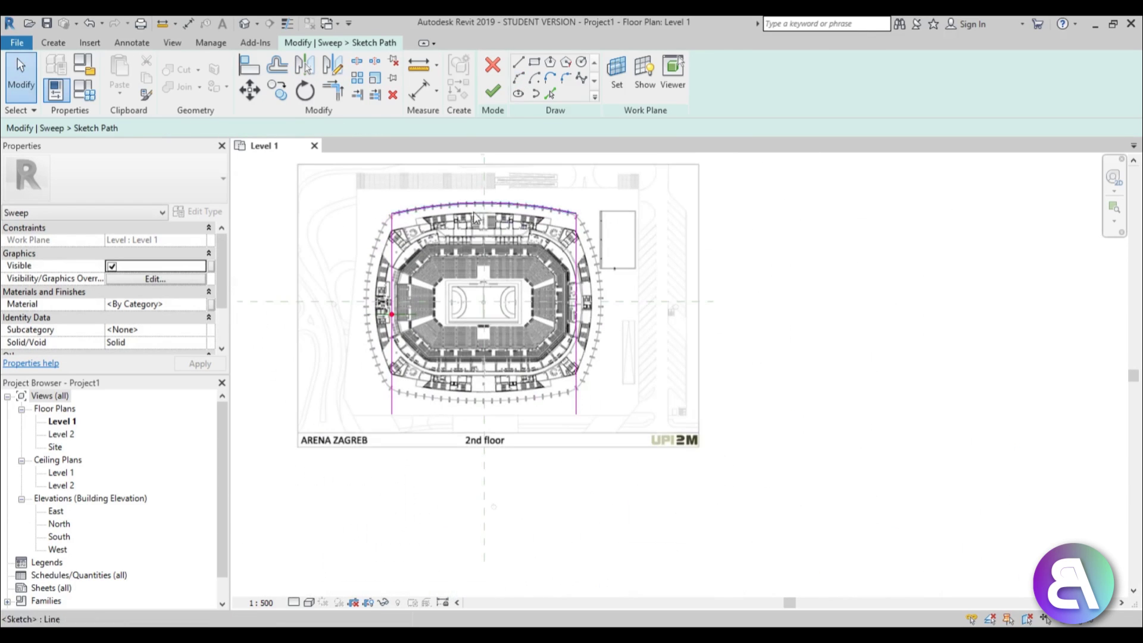
# Step: Delete both vertical guide lines from the path sketch
pyautogui.click(576, 259)
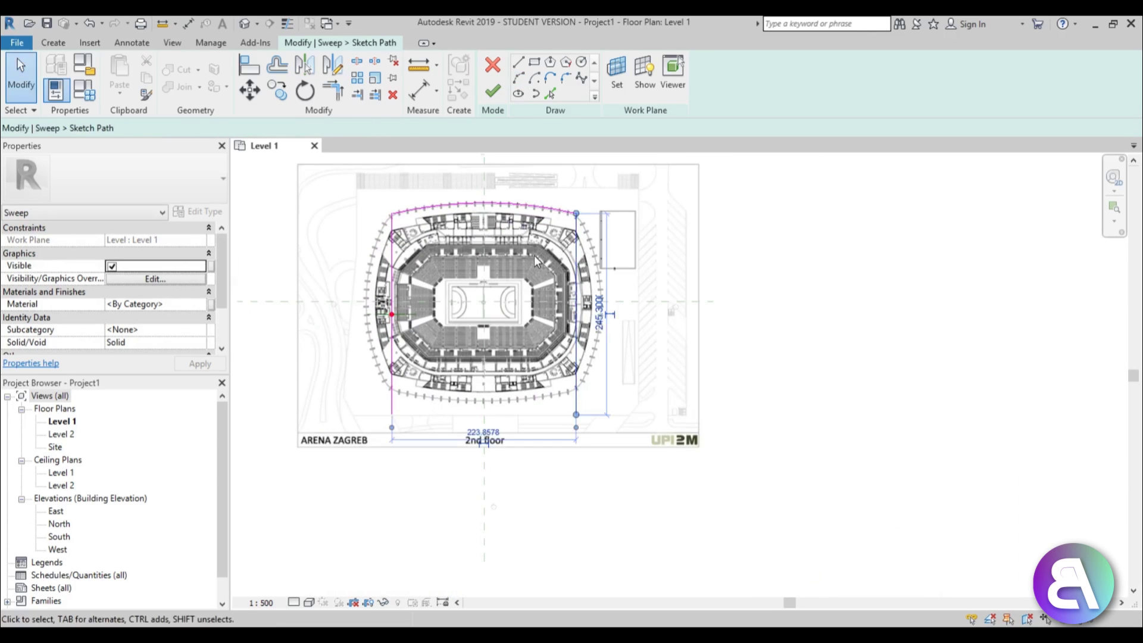
pyautogui.keyDown('ctrl'); pyautogui.click(392, 271); pyautogui.keyUp('ctrl')
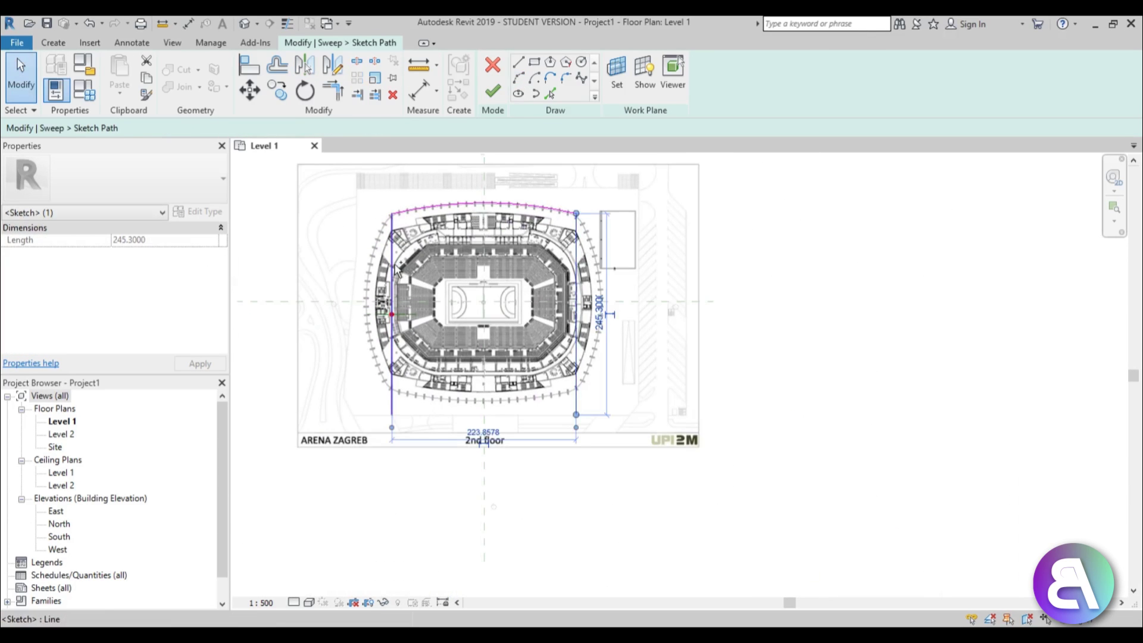
pyautogui.click(495, 242)
# Step: Mirror a copy of the north arc across the f/b reference plane onto the arena's south outer ring
pyautogui.scroll(1, 491, 242)
pyautogui.click(465, 190)
pyautogui.press('m')
pyautogui.press('m')
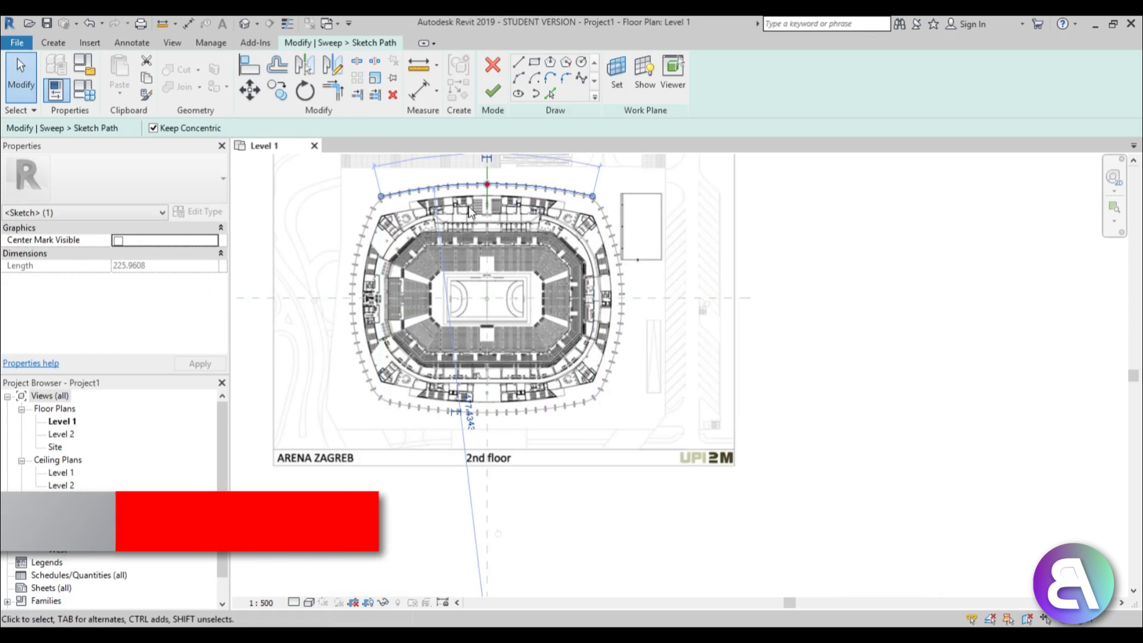
pyautogui.click(449, 296)
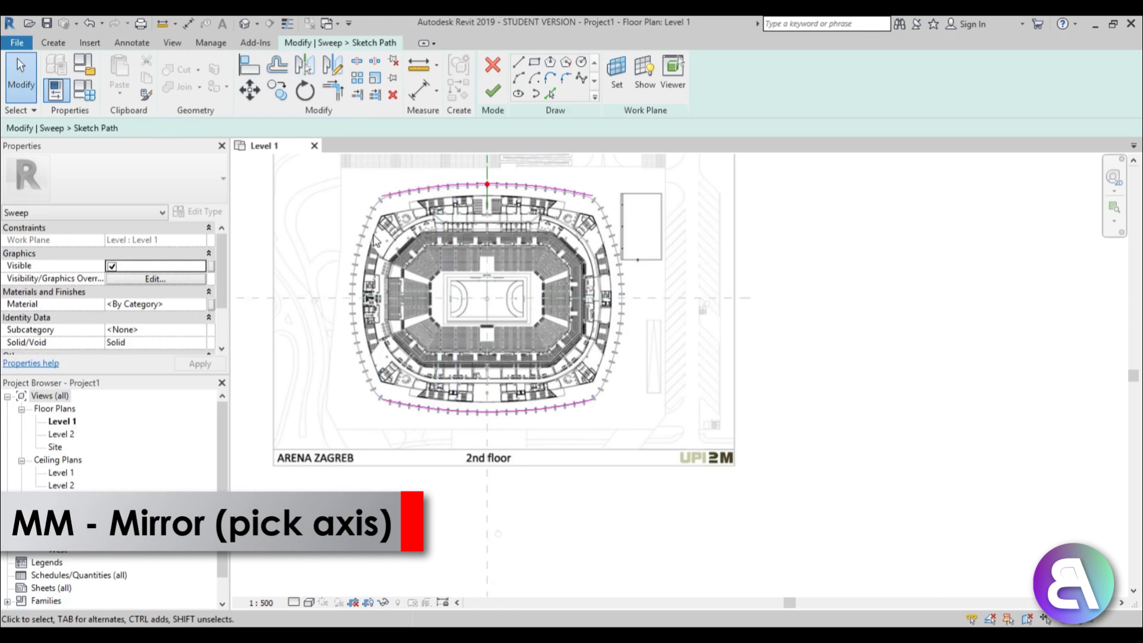
# Step: Draw a horizontal guide line about 122 m long from the outer ring near the northwest corner to the l/r reference plane
pyautogui.scroll(5, 361, 196)
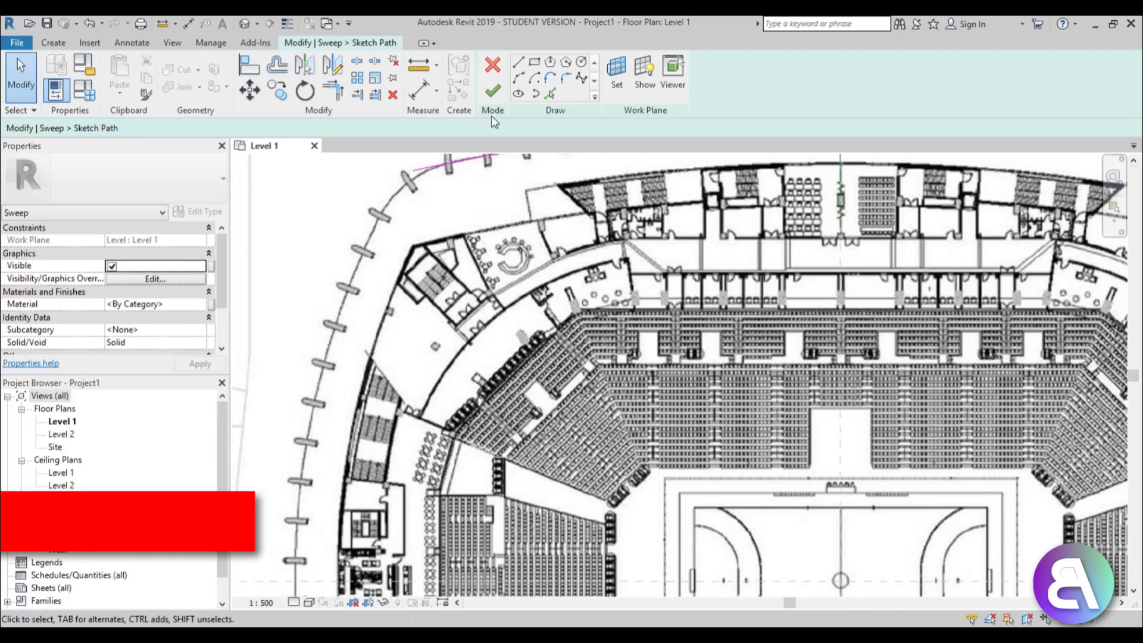
pyautogui.click(518, 61)
pyautogui.scroll(3, 354, 269)
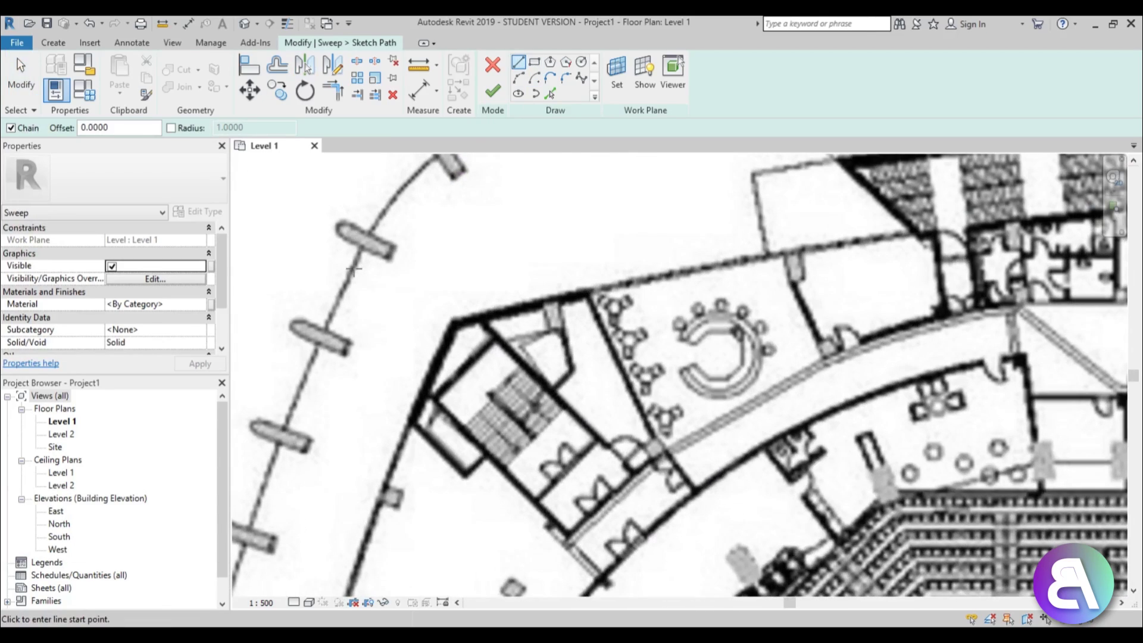
pyautogui.scroll(-5, 350, 271)
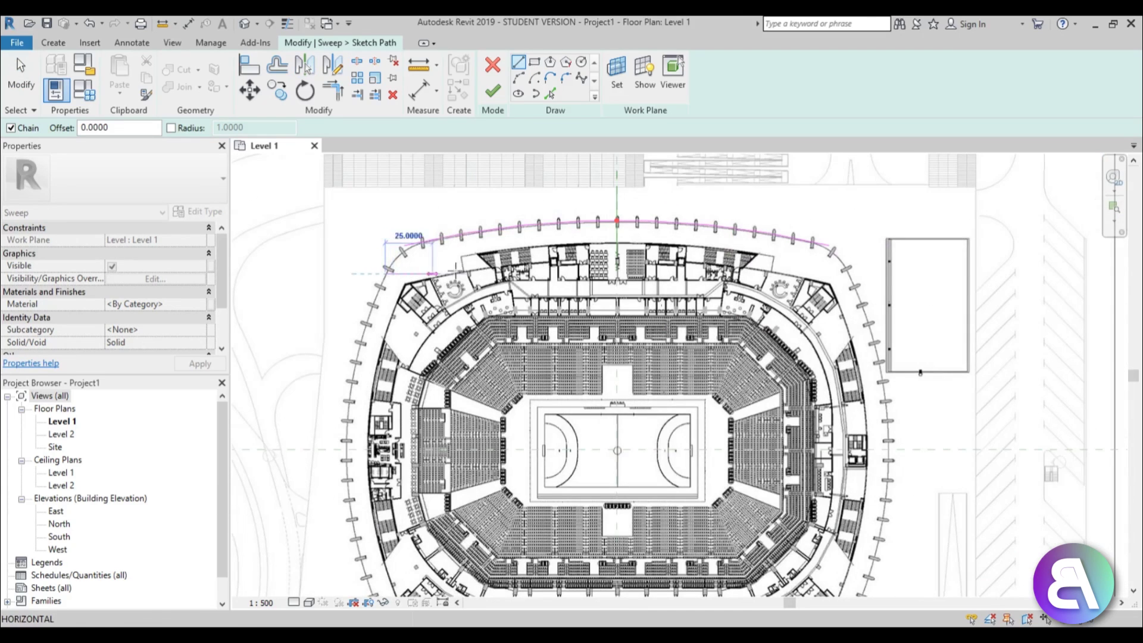
pyautogui.click(617, 273)
pyautogui.press('Escape')
pyautogui.press('Escape')
# Step: Mirror a copy of the horizontal guide line across the f/b reference plane to the arena's south side
pyautogui.click(603, 273)
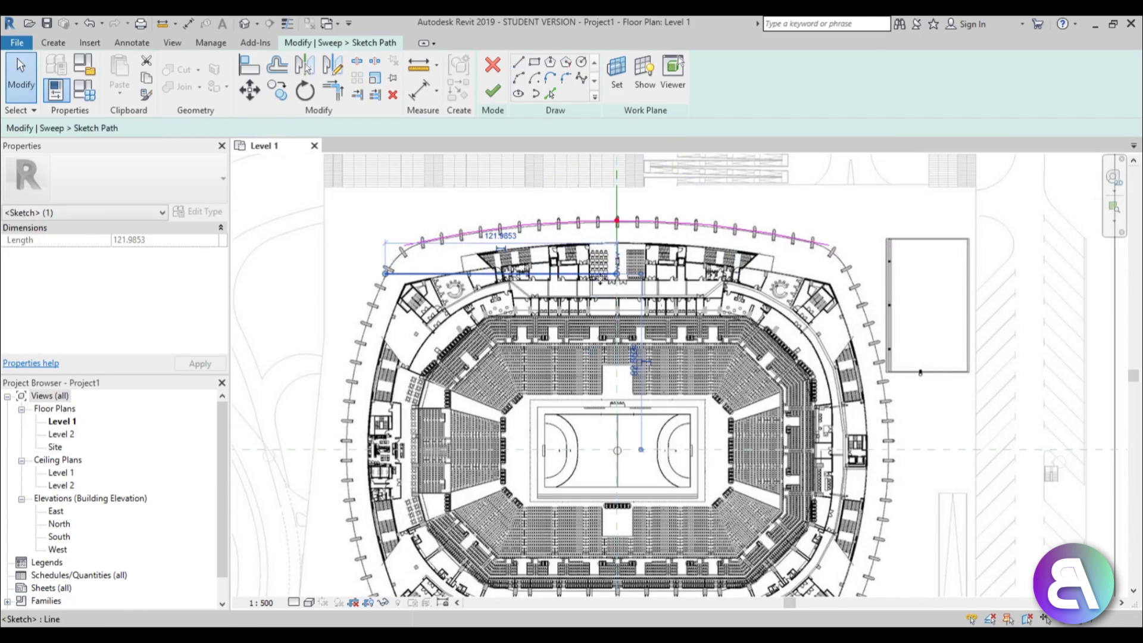
pyautogui.press('m')
pyautogui.press('m')
pyautogui.click(504, 450)
pyautogui.press('Escape')
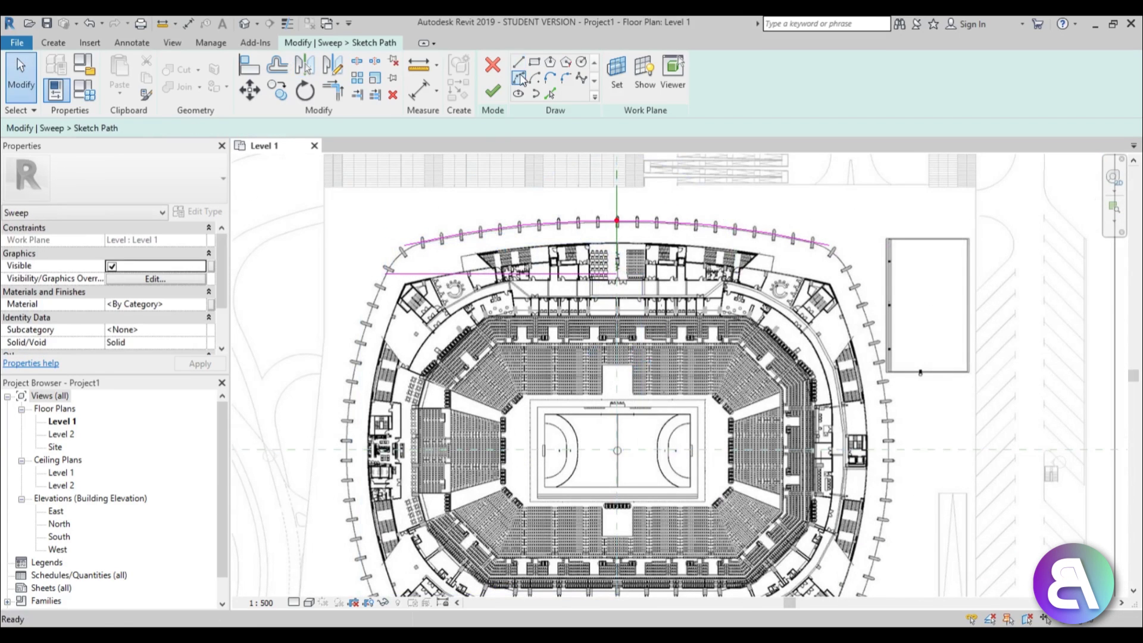
# Step: Draw a three-point arc between the west ends of the two horizontal guide lines, following the arena's west outer ring
pyautogui.click(517, 78)
pyautogui.click(386, 273)
pyautogui.scroll(-3, 393, 449)
pyautogui.moveTo(410, 539); pyautogui.dragTo(412, 420, button='middle')
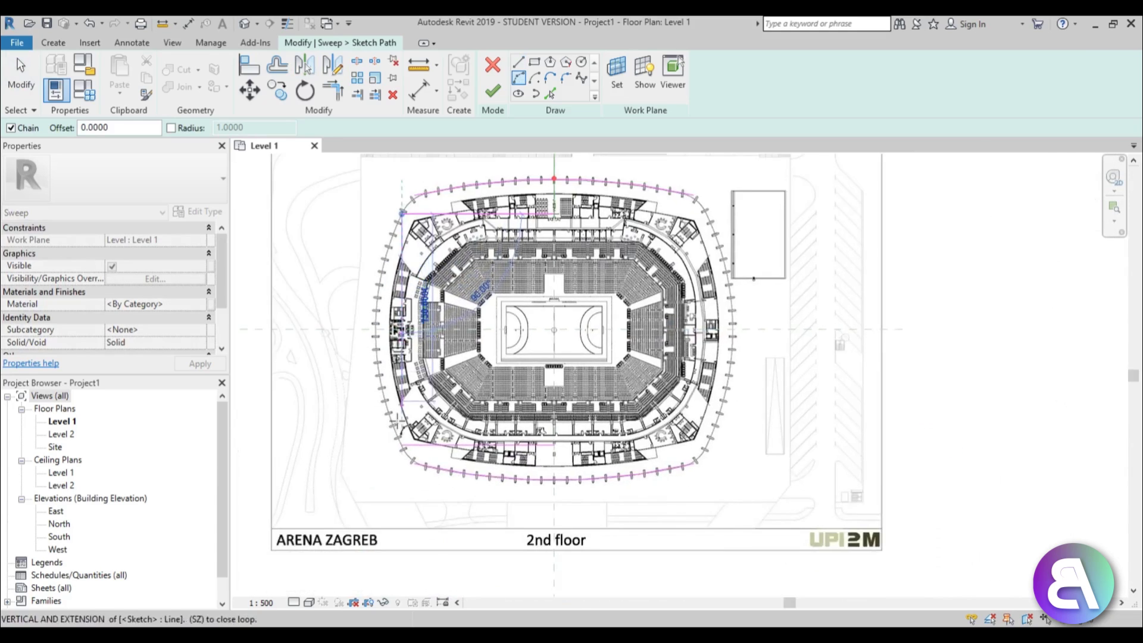
pyautogui.scroll(4, 419, 417)
pyautogui.click(408, 469)
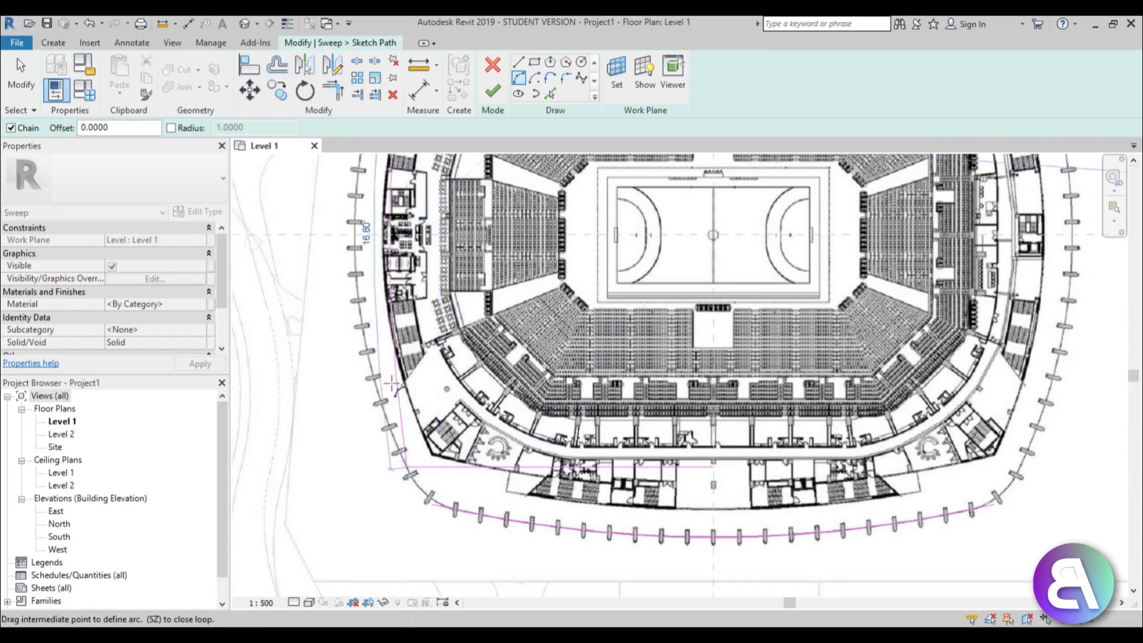
pyautogui.click(361, 296)
pyautogui.press('Escape')
pyautogui.press('Escape')
pyautogui.scroll(-4, 361, 296)
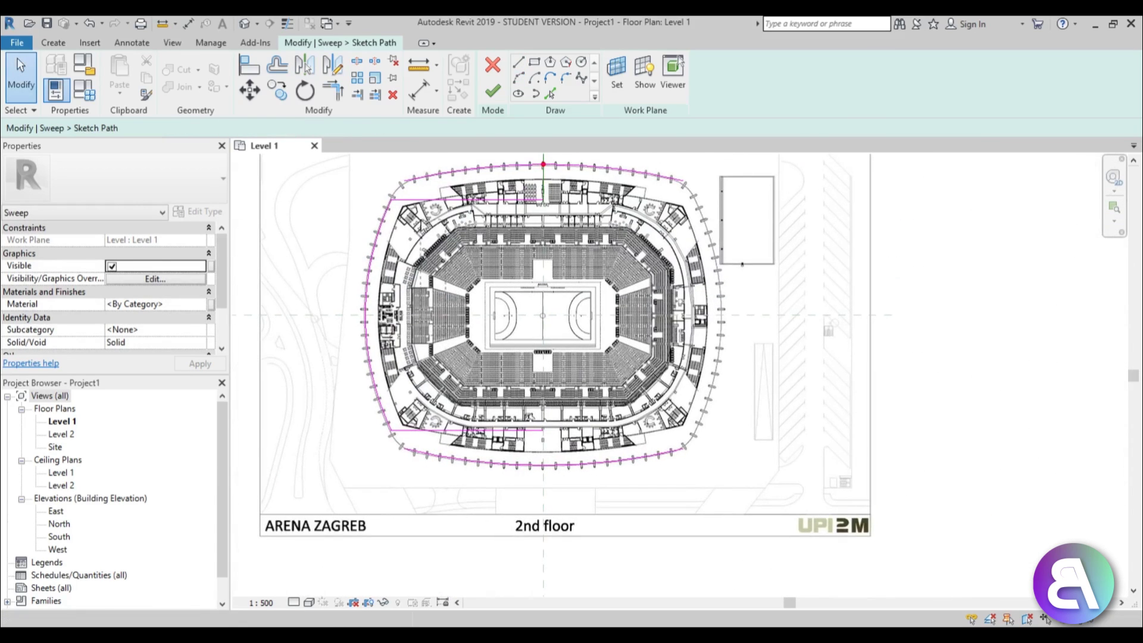
# Step: Delete the two horizontal guide lines on the arena's north and south sides
pyautogui.click(500, 429)
pyautogui.keyDown('ctrl'); pyautogui.click(480, 200); pyautogui.keyUp('ctrl')
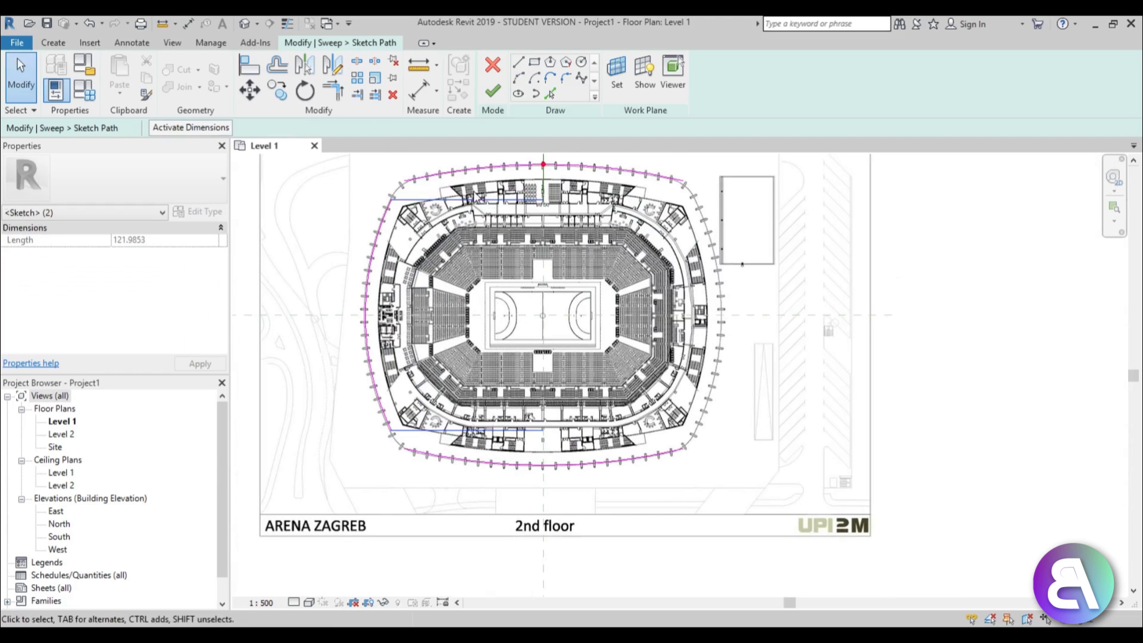
pyautogui.press('Delete')
# Step: Trim/extend the west arc to meet the north and south arcs at both west corners of the path
pyautogui.moveTo(463, 247); pyautogui.dragTo(443, 243, button='middle')
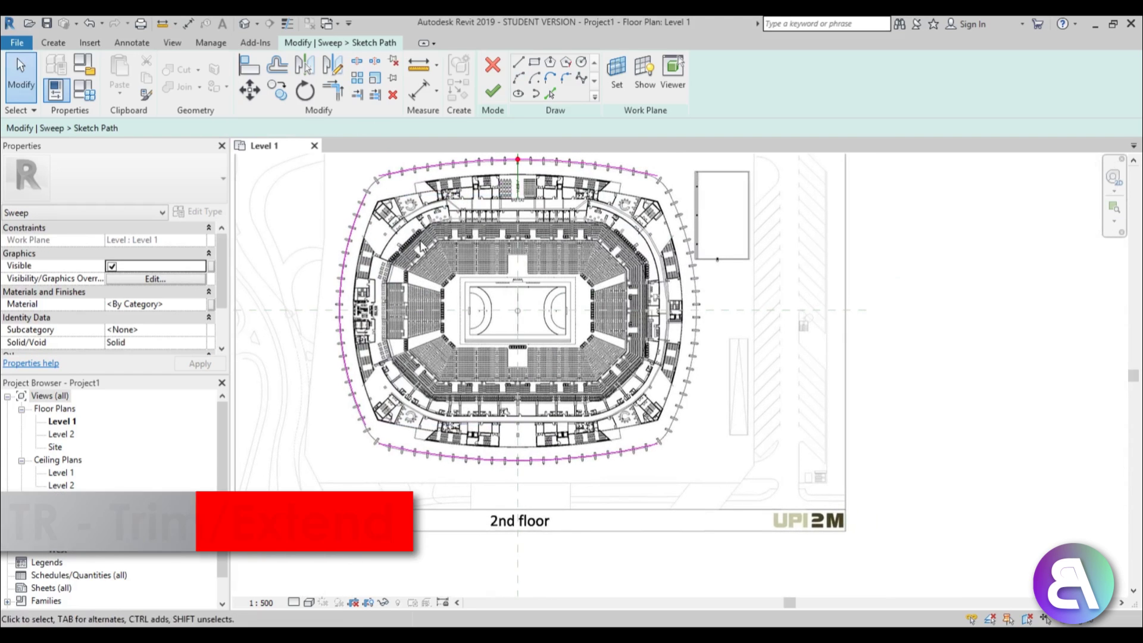
pyautogui.press('t')
pyautogui.press('r')
pyautogui.click(355, 222)
pyautogui.click(393, 173)
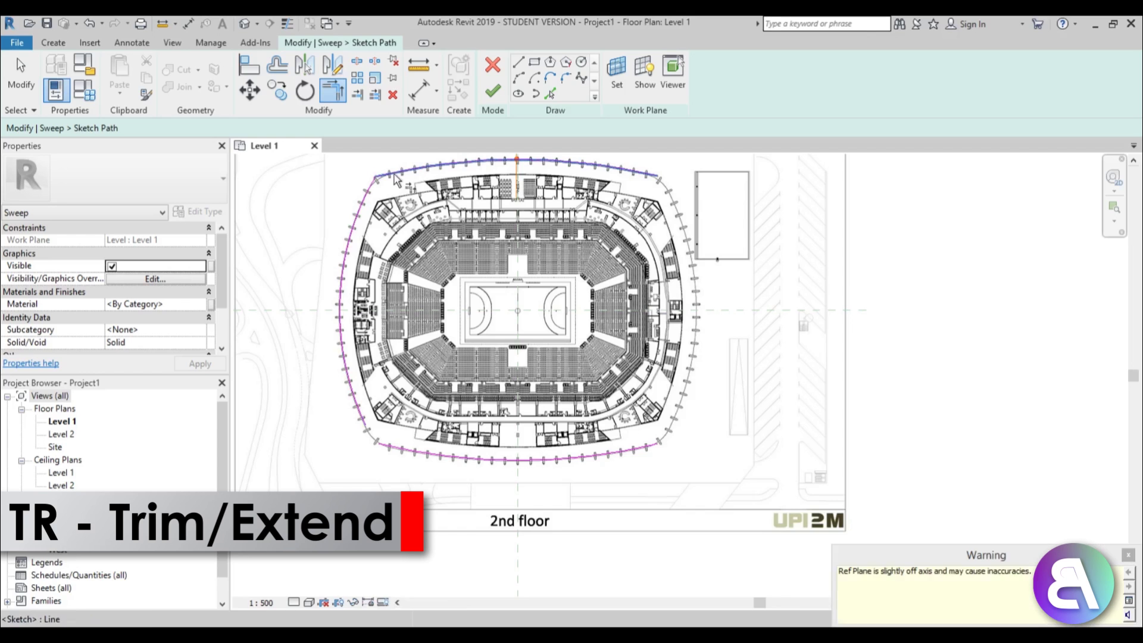
pyautogui.click(354, 228)
pyautogui.click(412, 452)
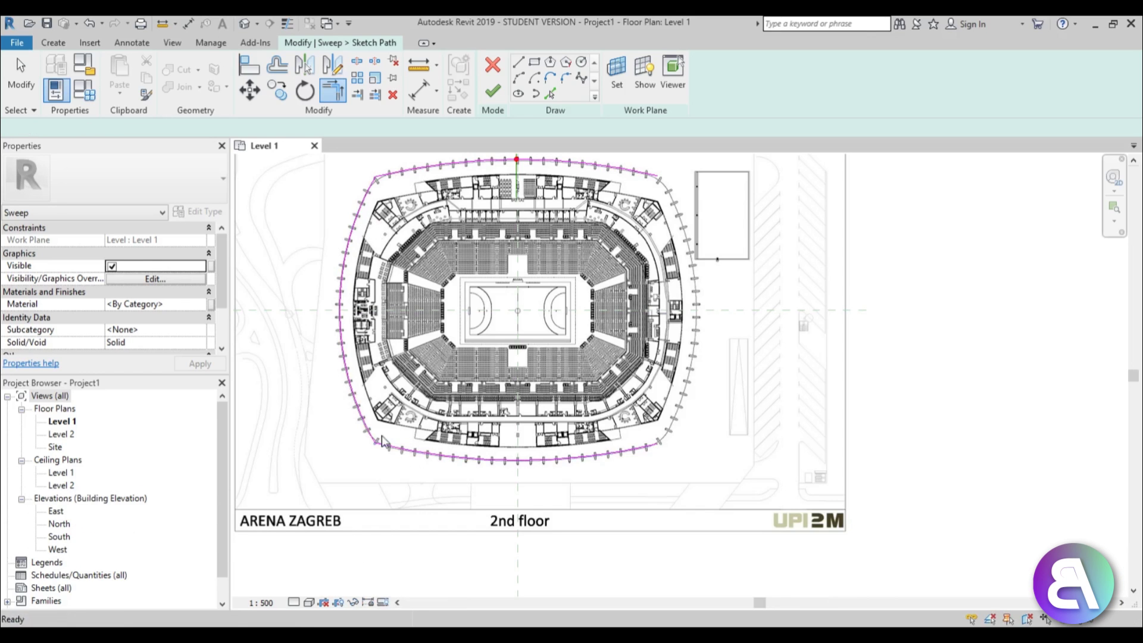
pyautogui.press('Escape')
# Step: Mirror a copy of the west arc across the l/r reference plane onto the arena's east outer ring
pyautogui.click(360, 423)
pyautogui.press('m')
pyautogui.press('m')
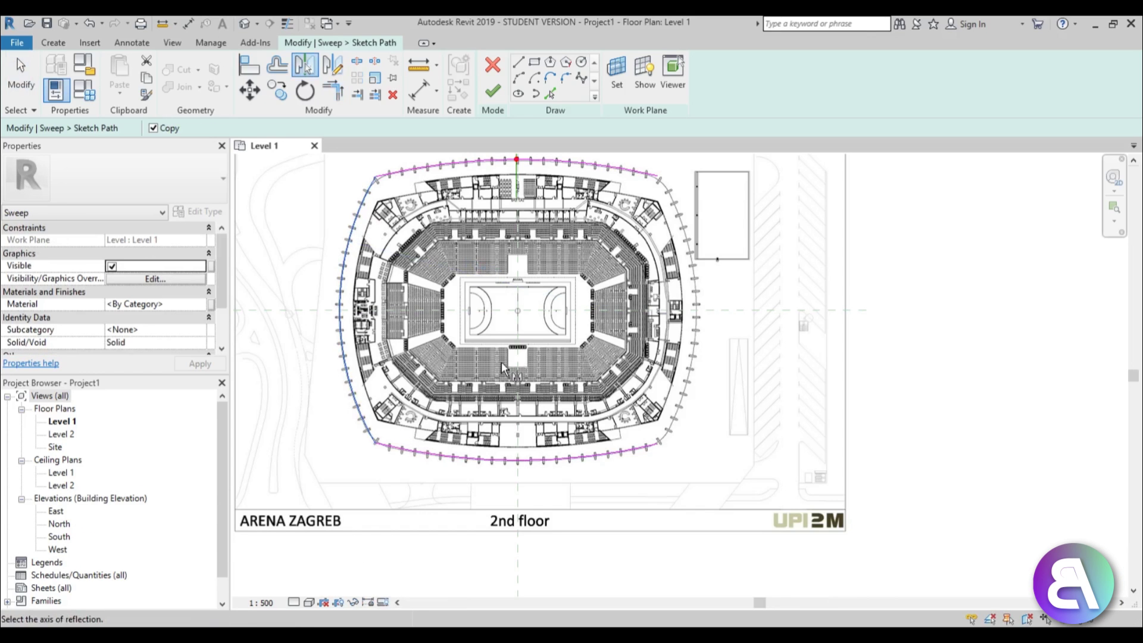
pyautogui.click(517, 365)
# Step: Trim/extend the mirrored east arc to meet the adjoining north and south arcs at its corners
pyautogui.scroll(1, 628, 174)
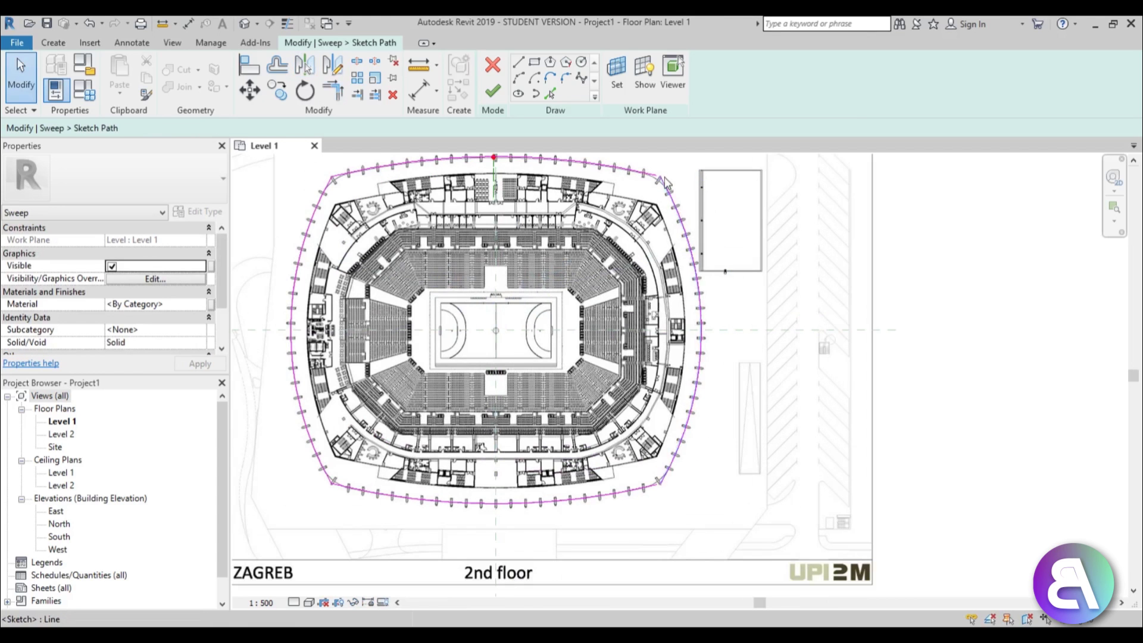
pyautogui.press('t')
pyautogui.press('r')
pyautogui.click(697, 324)
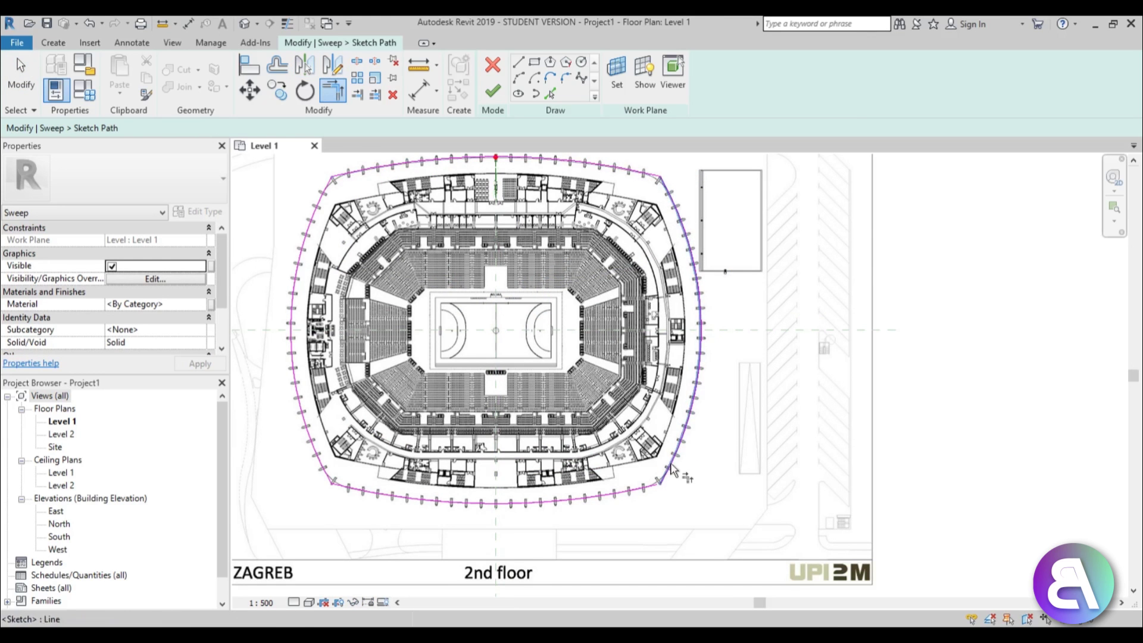
pyautogui.click(635, 487)
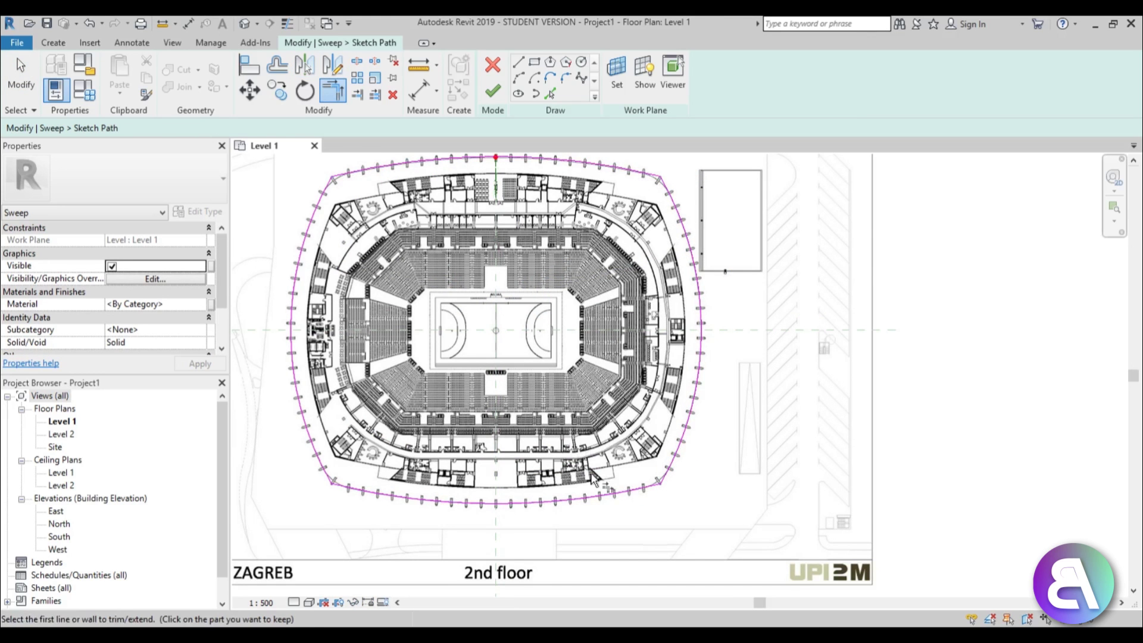
pyautogui.press('Escape')
# Step: Fillet the northwest corner between the west and north arcs with a fixed radius of 20 m
pyautogui.scroll(3, 509, 281)
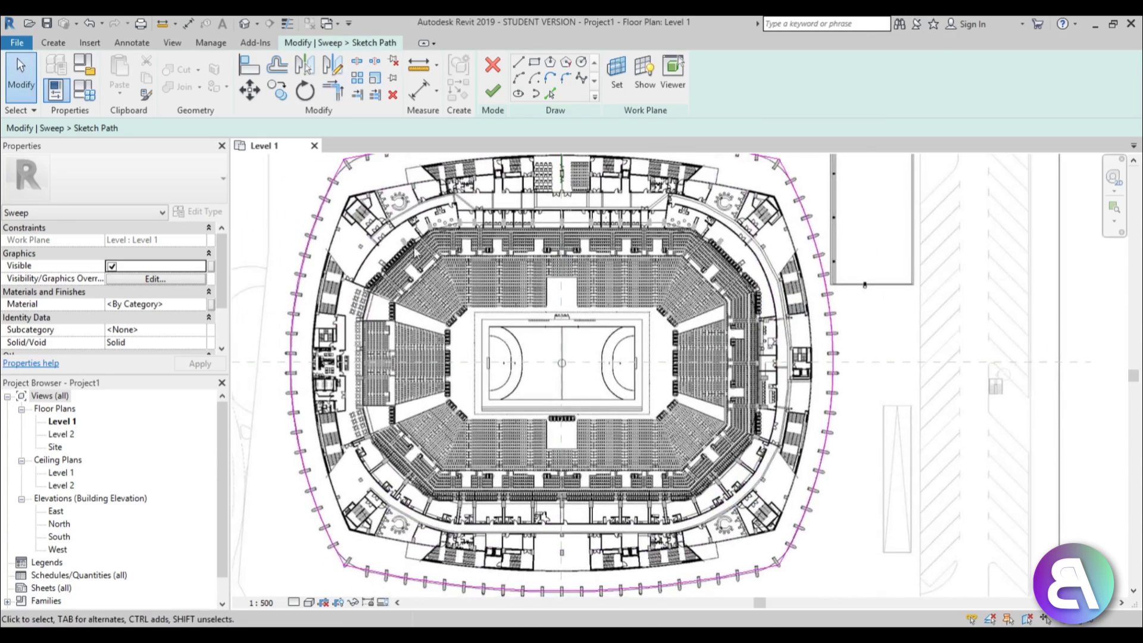
pyautogui.scroll(-2, 327, 404)
pyautogui.scroll(5, 335, 248)
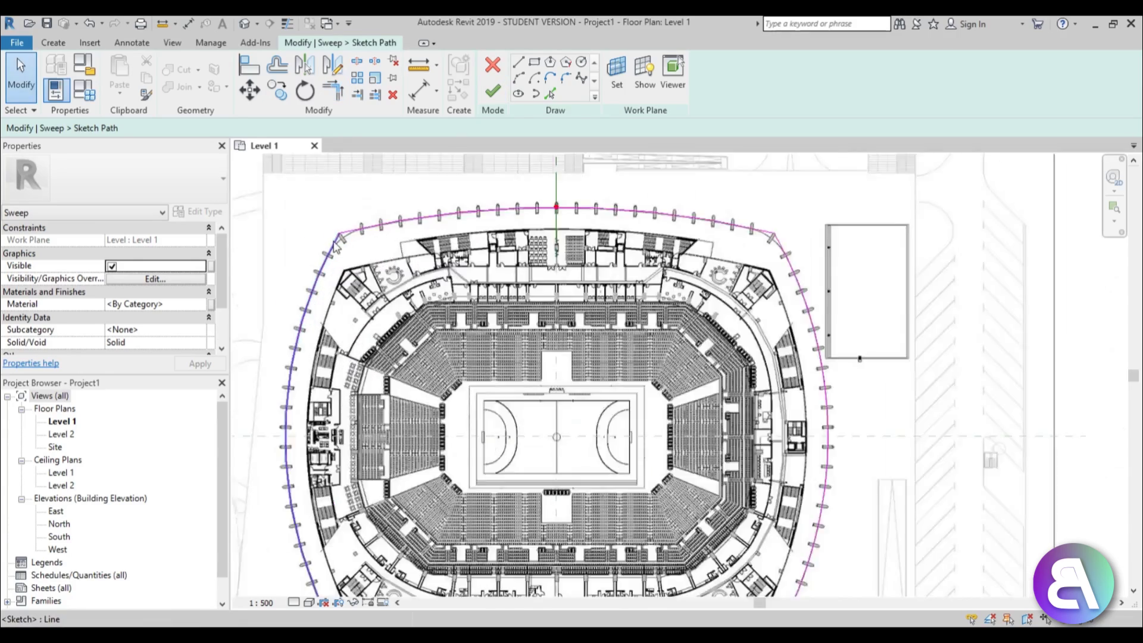
pyautogui.click(566, 81)
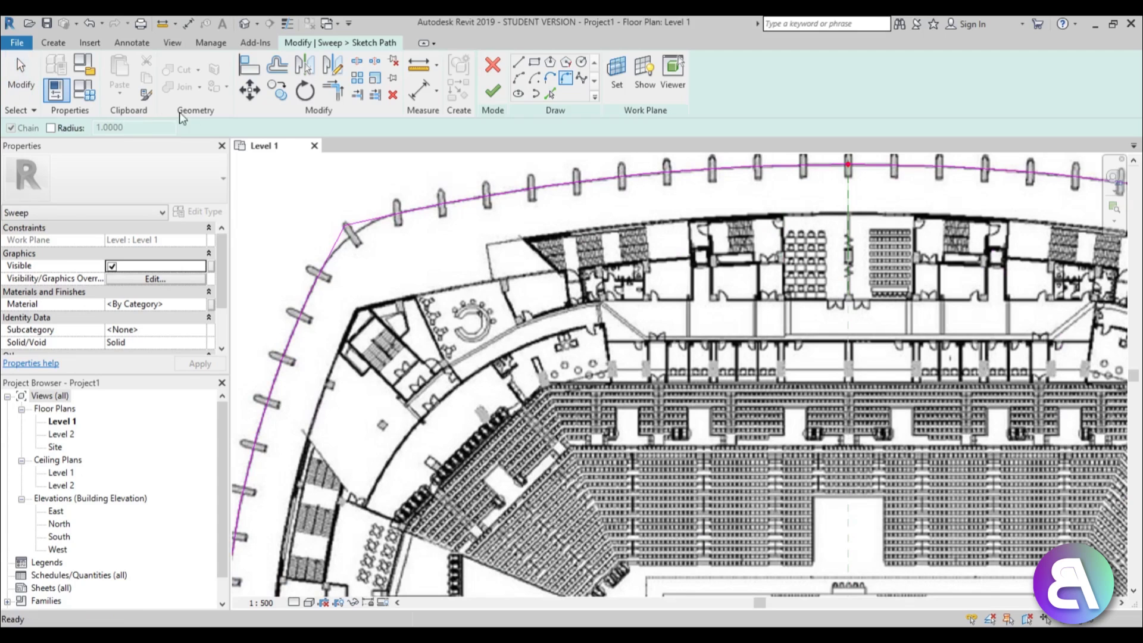
pyautogui.write('20')
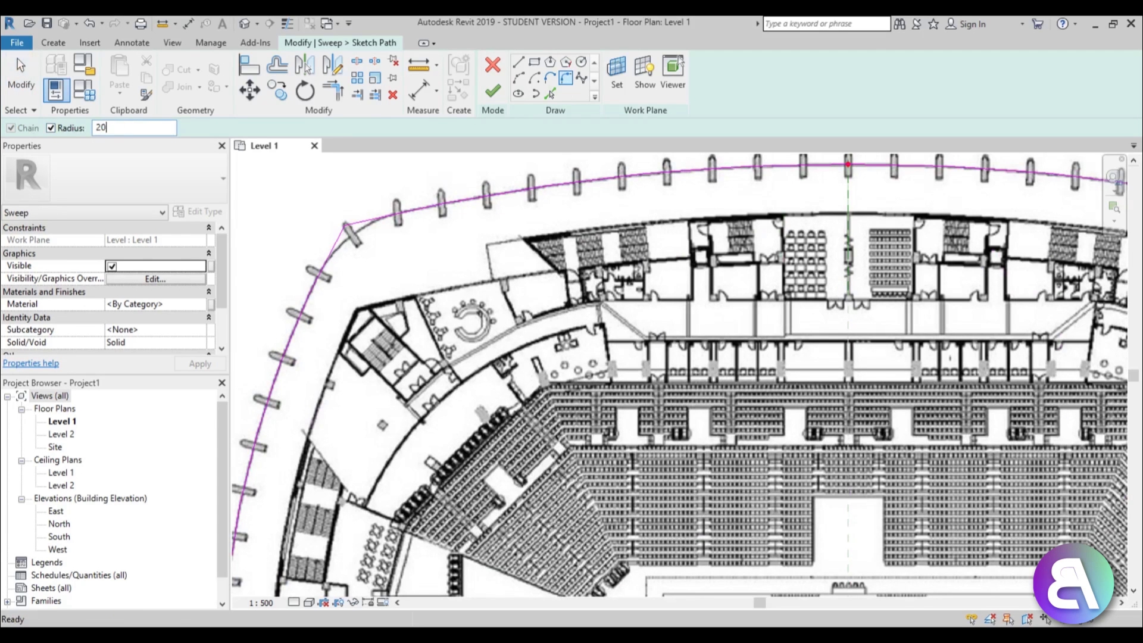
pyautogui.press('Return')
pyautogui.click(324, 267)
pyautogui.click(364, 217)
# Step: Fillet the path's remaining corners, northeast, southeast and southwest, with the same 20 m radius
pyautogui.scroll(-5, 366, 203)
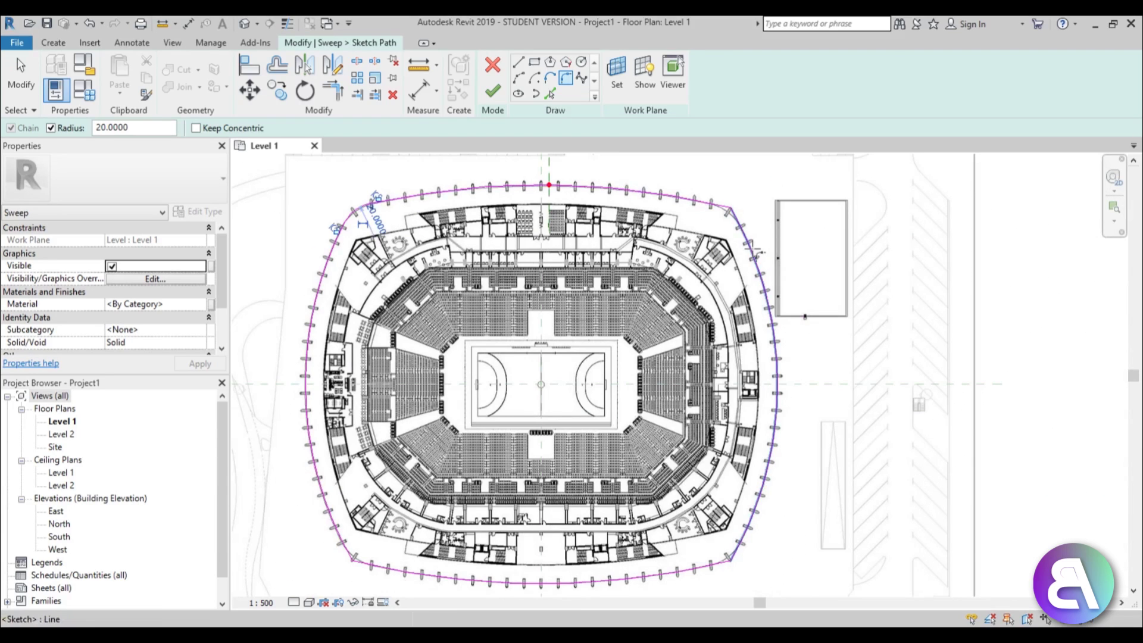
pyautogui.click(751, 503)
pyautogui.click(744, 547)
pyautogui.click(705, 568)
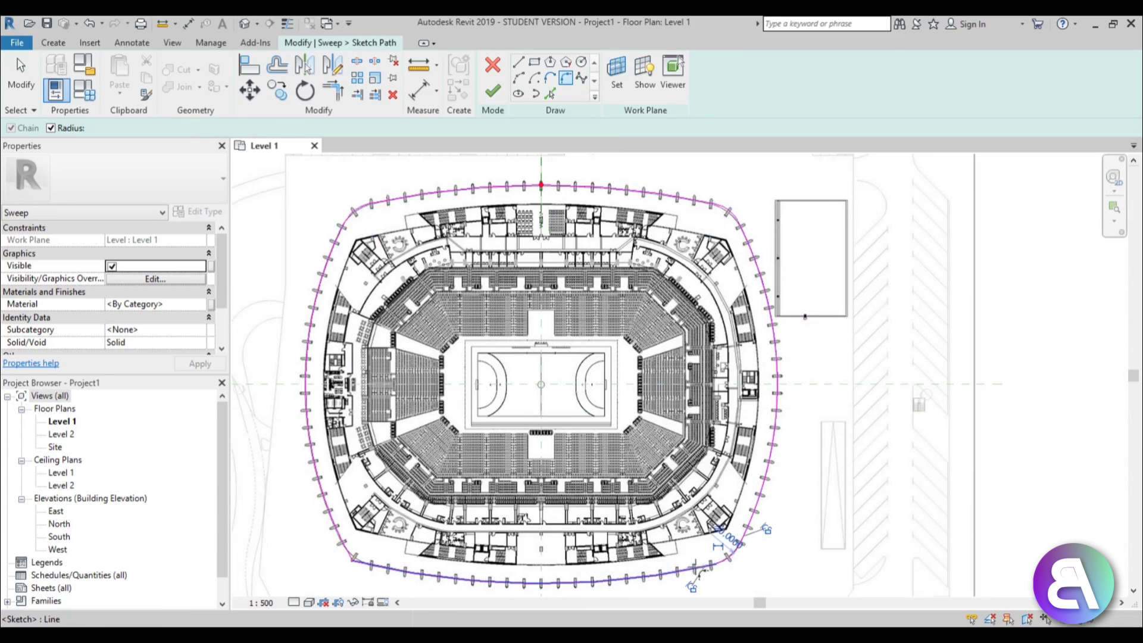
pyautogui.click(392, 570)
pyautogui.click(334, 523)
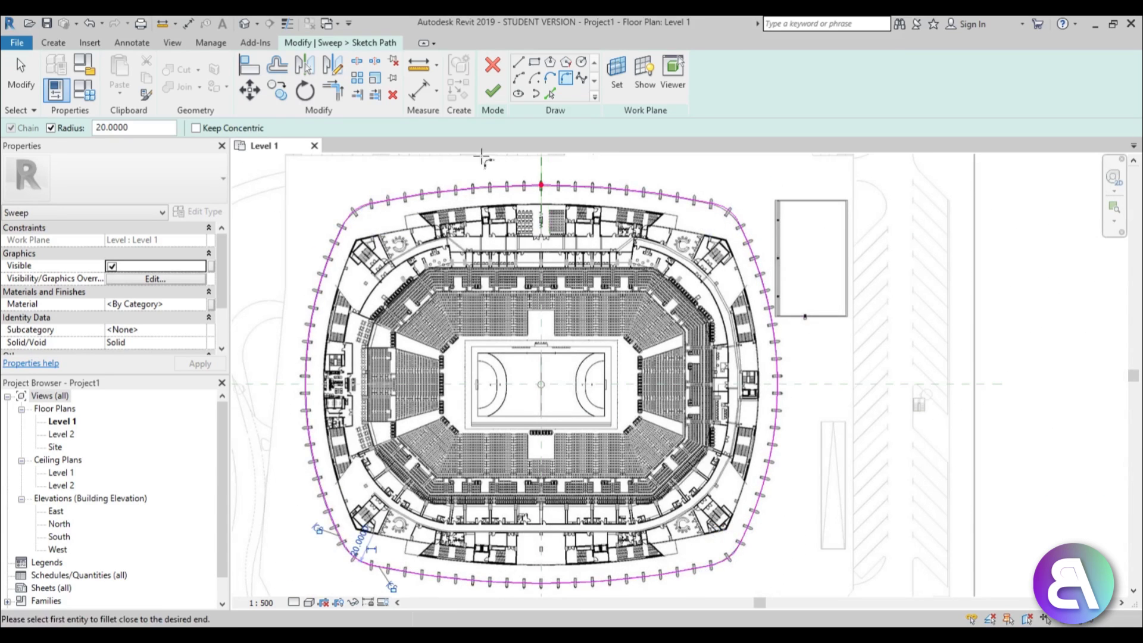
# Step: Finish the sweep path sketch and open the default 3D view of it
pyautogui.click(493, 94)
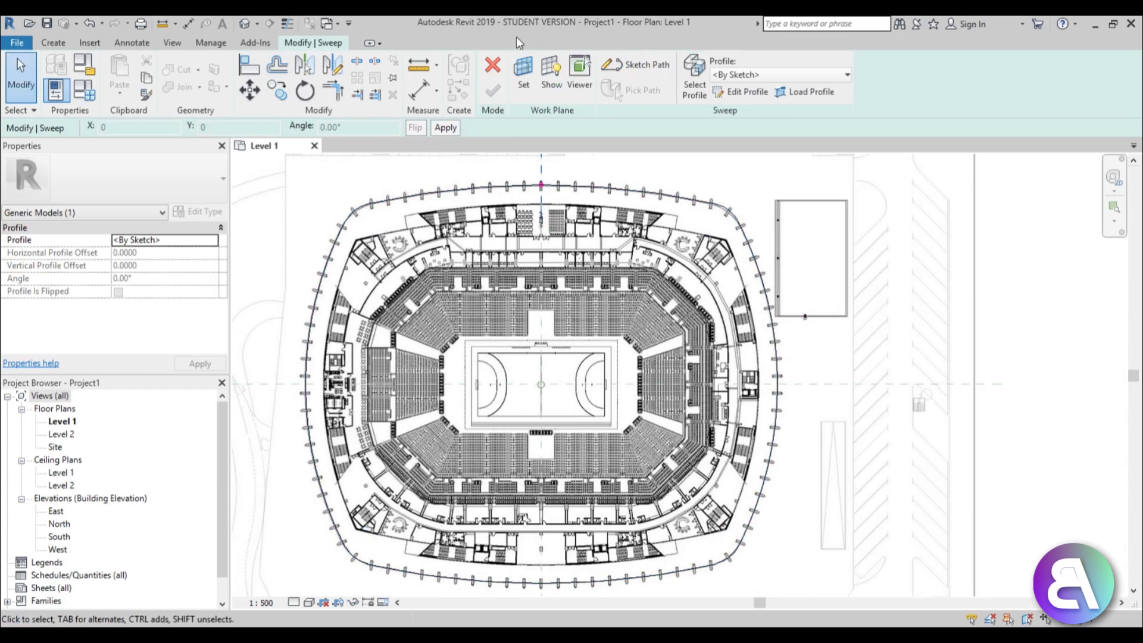
pyautogui.click(243, 25)
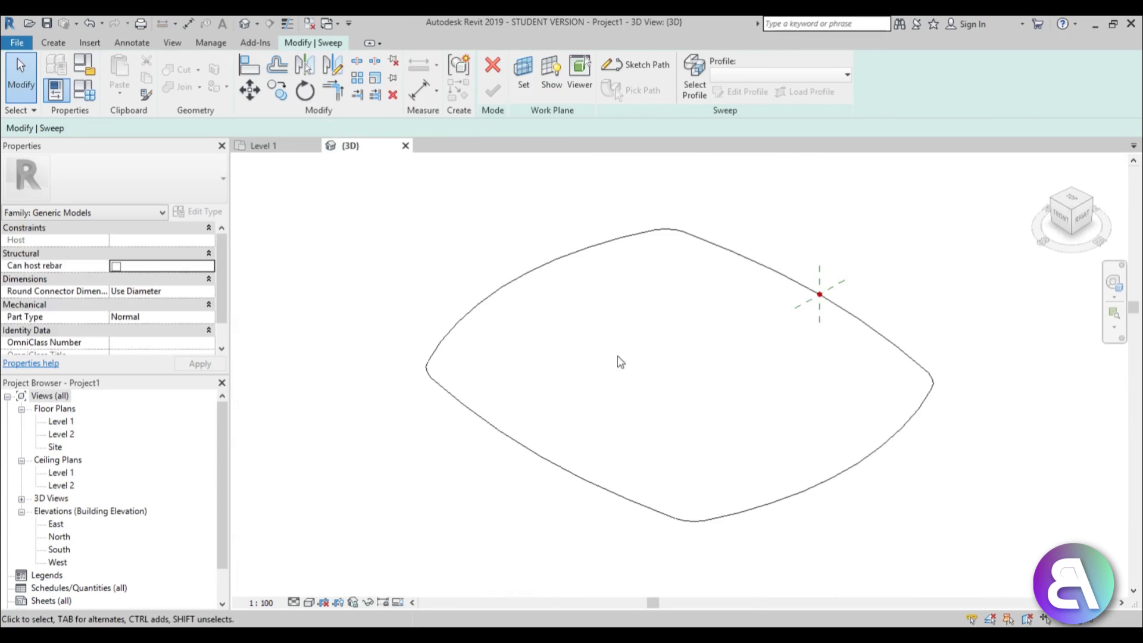
pyautogui.keyDown('shift'); pyautogui.moveTo(787, 448); pyautogui.dragTo(772, 387, button='middle'); pyautogui.keyUp('shift')
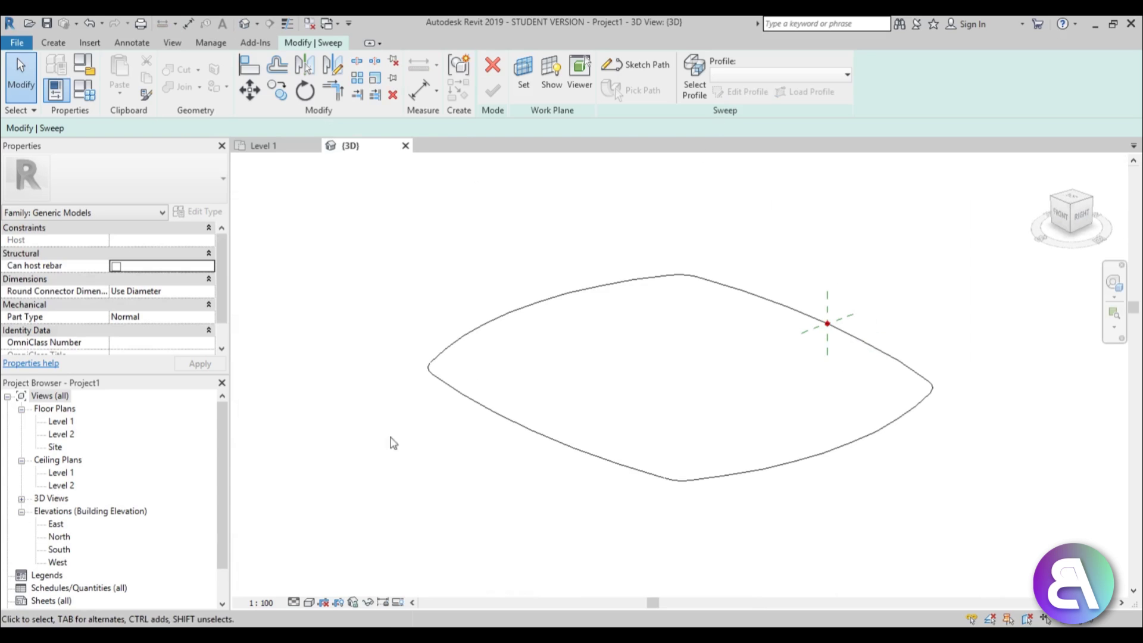
# Step: Open the sweep profile for editing and draw an 11 m horizontal line across the path point, mostly outward from the arena
pyautogui.click(701, 97)
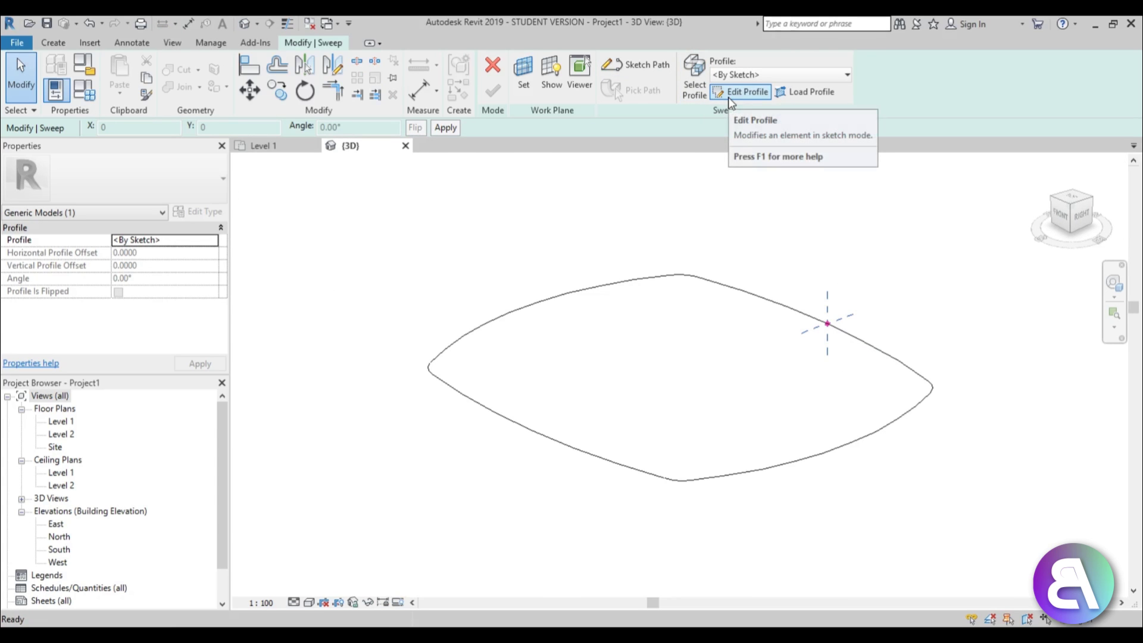
pyautogui.click(728, 97)
pyautogui.keyDown('shift'); pyautogui.moveTo(827, 332); pyautogui.dragTo(795, 386, button='middle'); pyautogui.keyUp('shift')
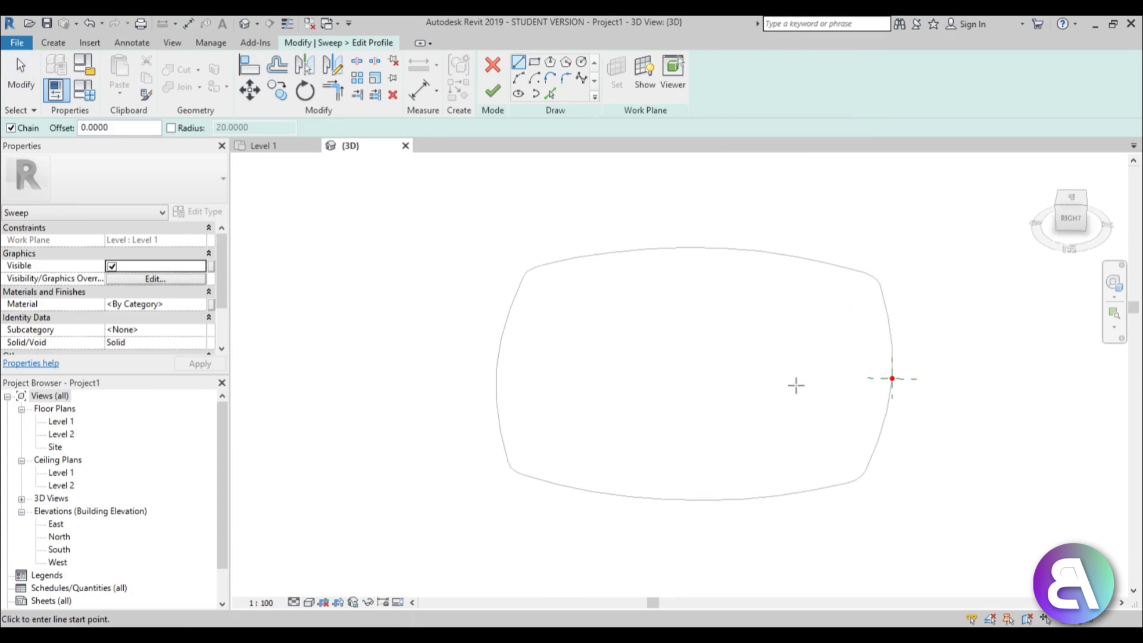
pyautogui.scroll(3, 893, 385)
pyautogui.scroll(-1, 908, 388)
pyautogui.keyDown('shift'); pyautogui.moveTo(883, 449); pyautogui.dragTo(862, 339, button='middle'); pyautogui.keyUp('shift')
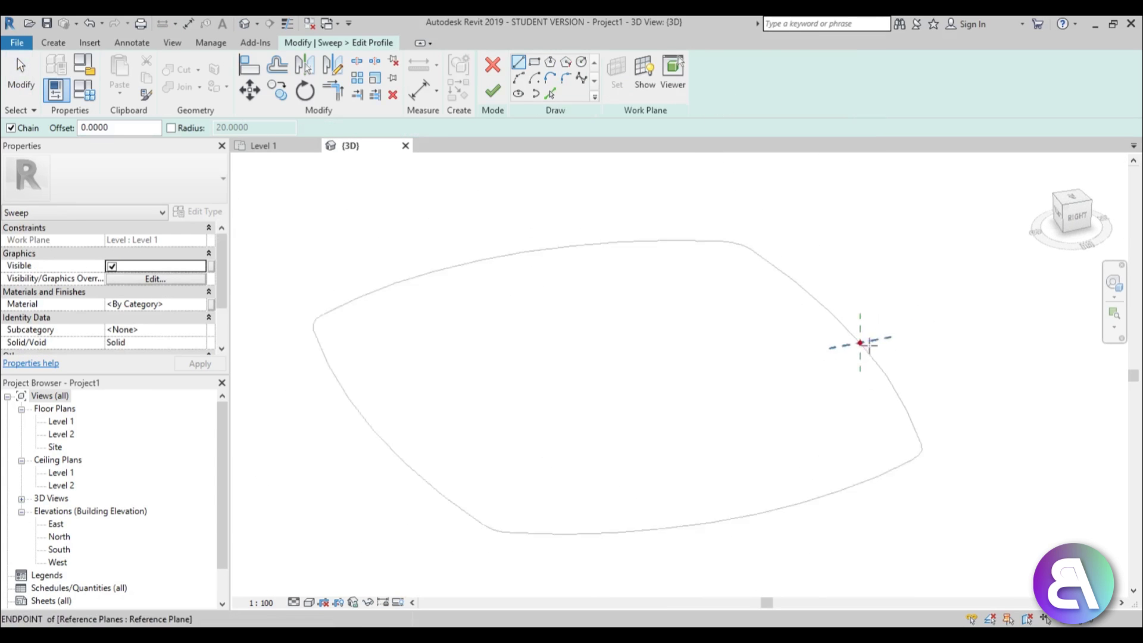
pyautogui.scroll(5, 854, 340)
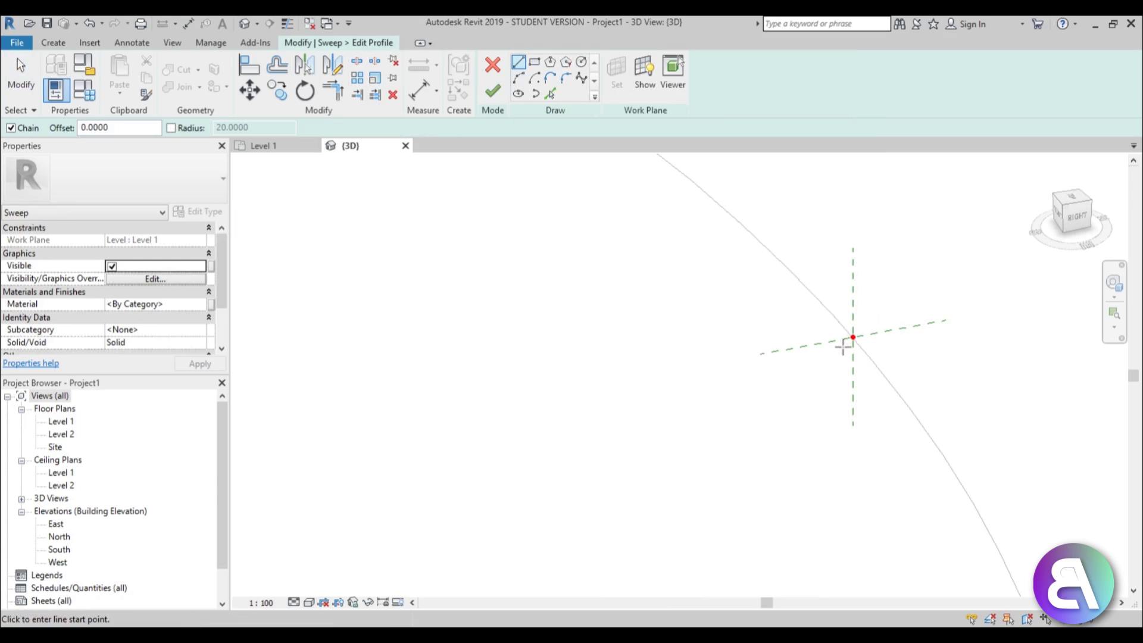
pyautogui.click(833, 342)
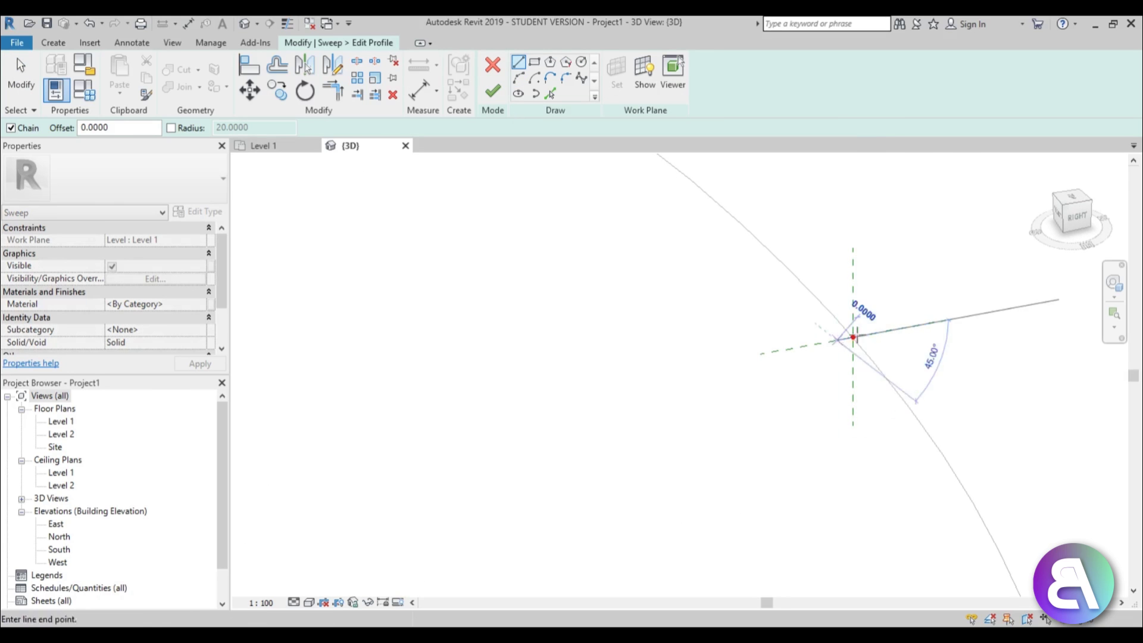
pyautogui.click(908, 327)
pyautogui.press('Escape')
pyautogui.press('Escape')
# Step: Create a copy of the profile's base line offset 45 m upward with Pick Lines
pyautogui.scroll(-4, 899, 370)
pyautogui.moveTo(899, 370)
pyautogui.mouseDown(button='middle')
pyautogui.moveTo(858, 356)
pyautogui.moveTo(786, 290)
pyautogui.mouseUp(button='middle')
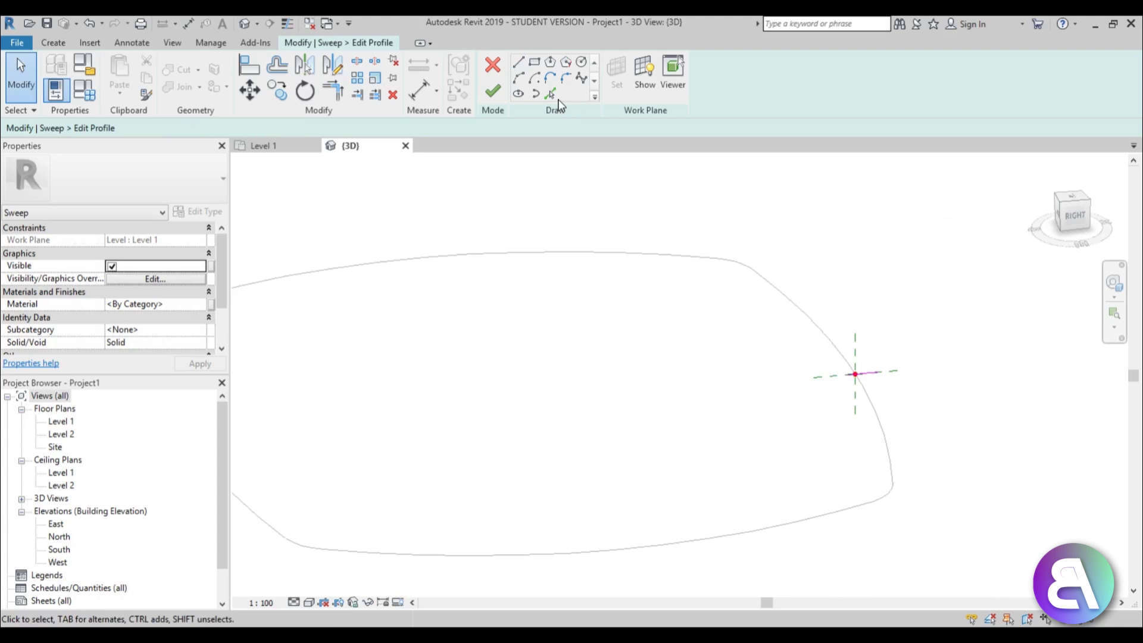
pyautogui.click(550, 94)
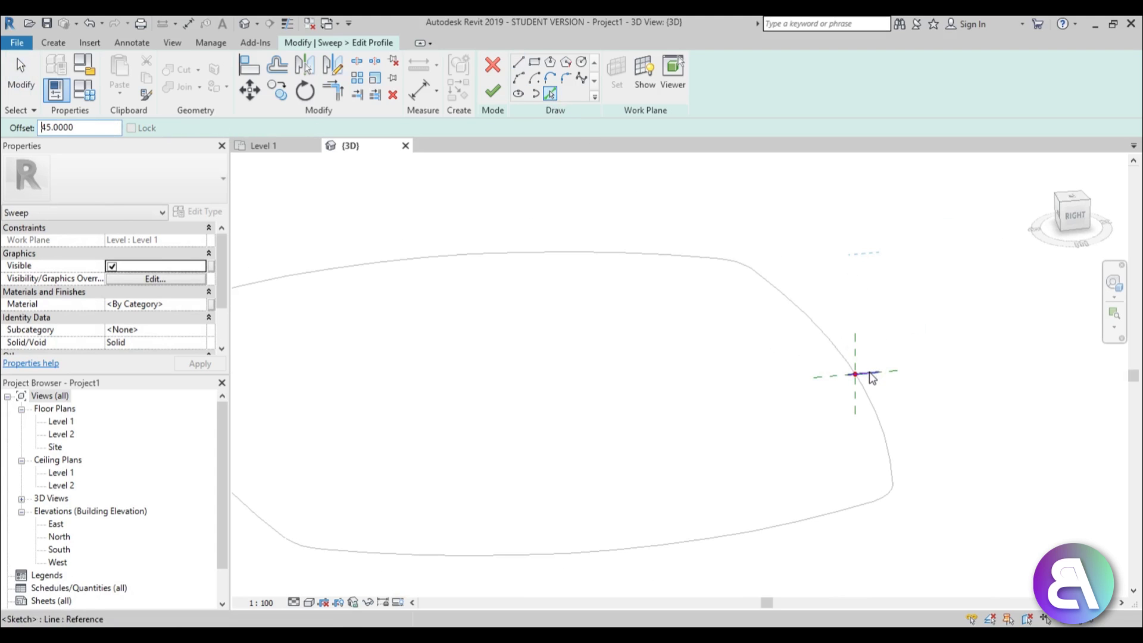
pyautogui.keyDown('shift'); pyautogui.moveTo(819, 350); pyautogui.dragTo(845, 314, button='middle'); pyautogui.keyUp('shift')
pyautogui.press('Escape')
# Step: Set the distance between the upper profile line and the base line to 50 m
pyautogui.click(805, 256)
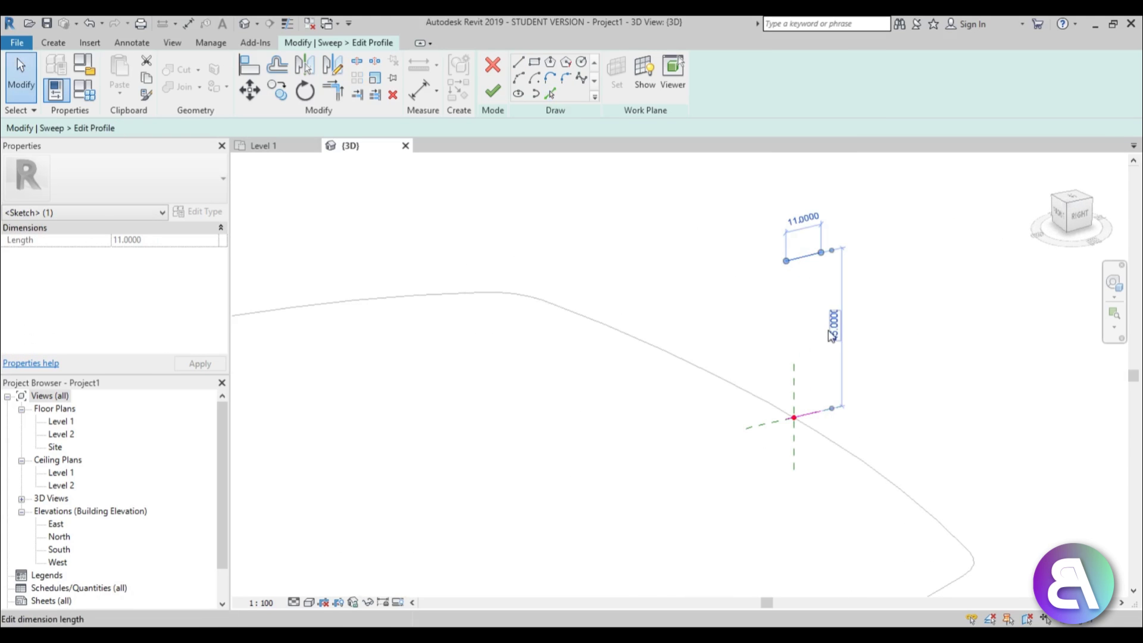
pyautogui.write('50')
pyautogui.press('Return')
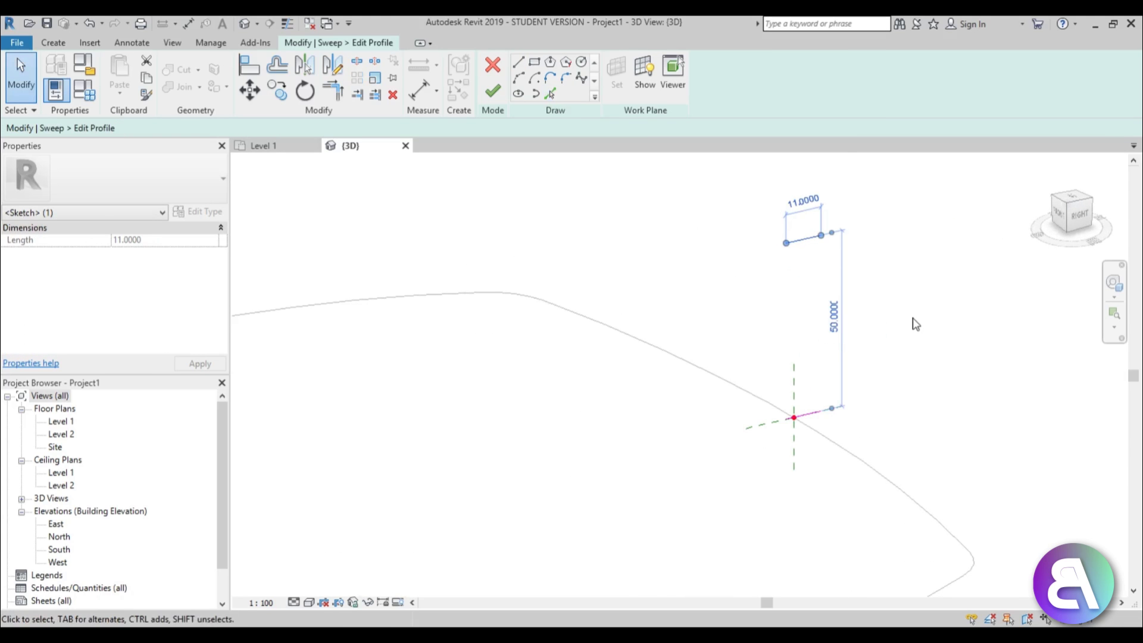
pyautogui.click(910, 321)
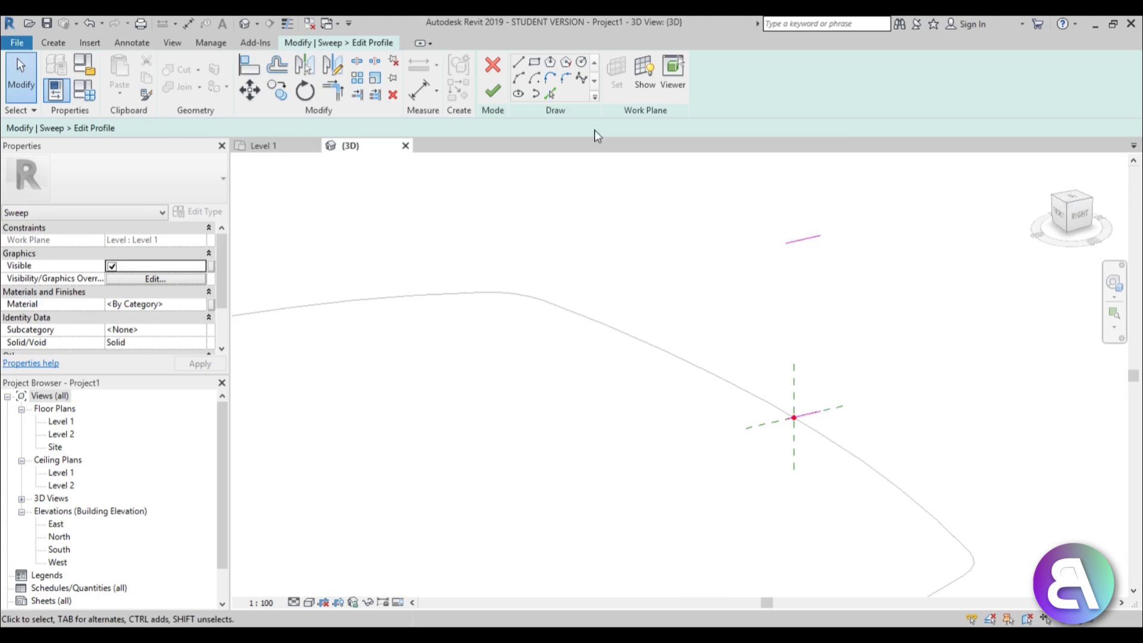
# Step: Draw a three-point arc joining the inner ends of the base and upper lines, bulging outward with a radius of about 71.6 m
pyautogui.click(517, 79)
pyautogui.click(794, 418)
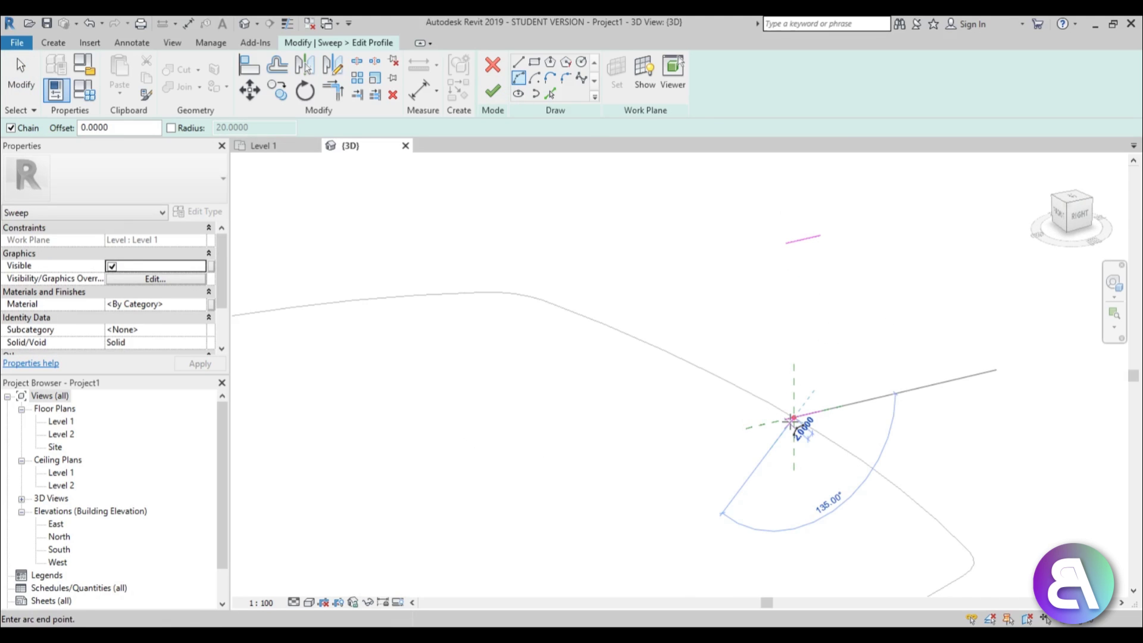
pyautogui.click(787, 248)
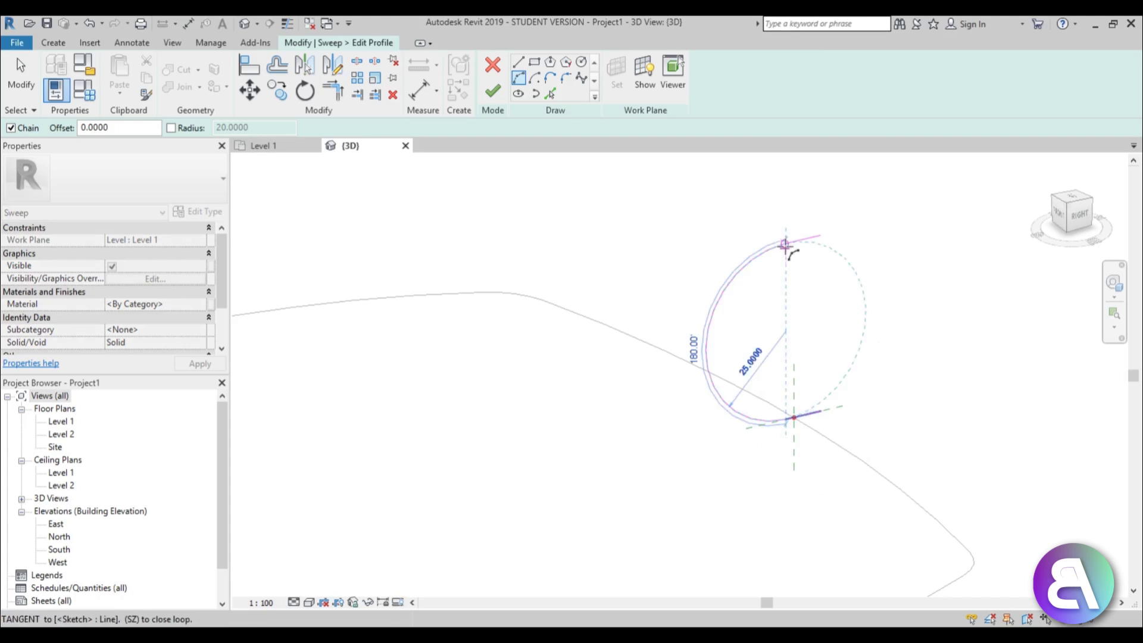
pyautogui.scroll(2, 804, 320)
pyautogui.click(799, 319)
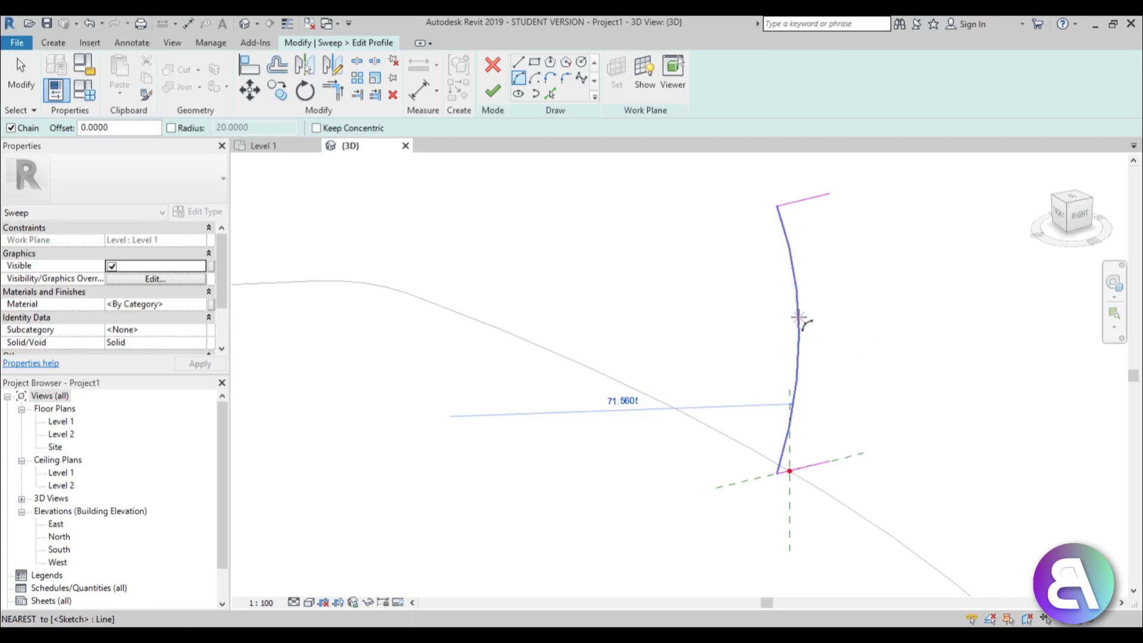
pyautogui.press('Escape')
pyautogui.press('Escape')
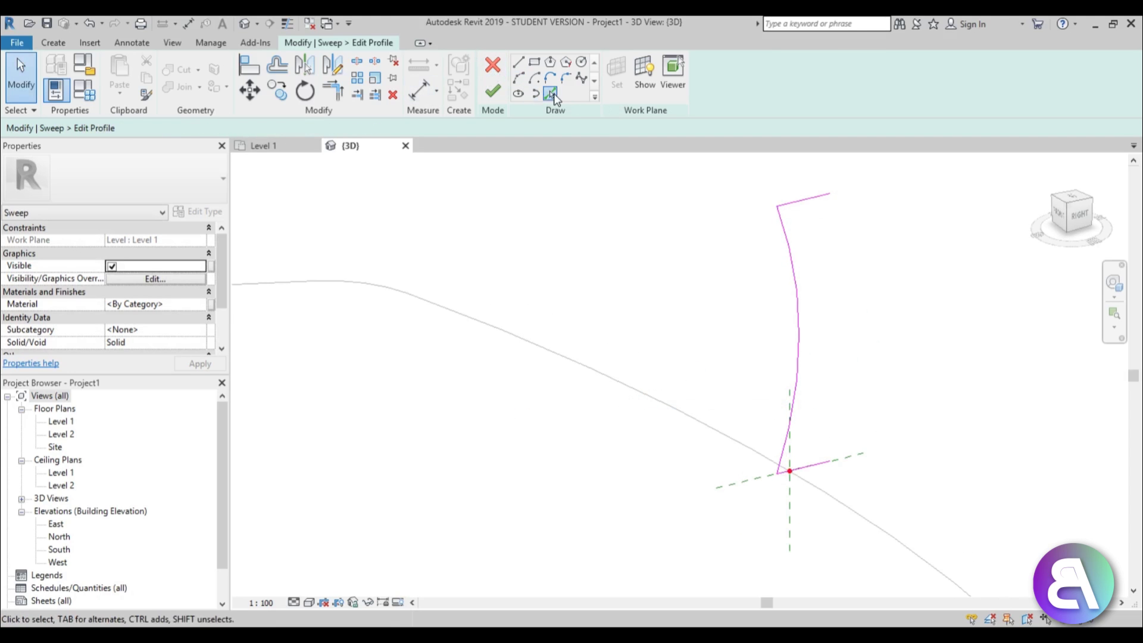
# Step: Create a copy of the profile arc offset 6 m toward the outside with Pick Lines
pyautogui.click(551, 94)
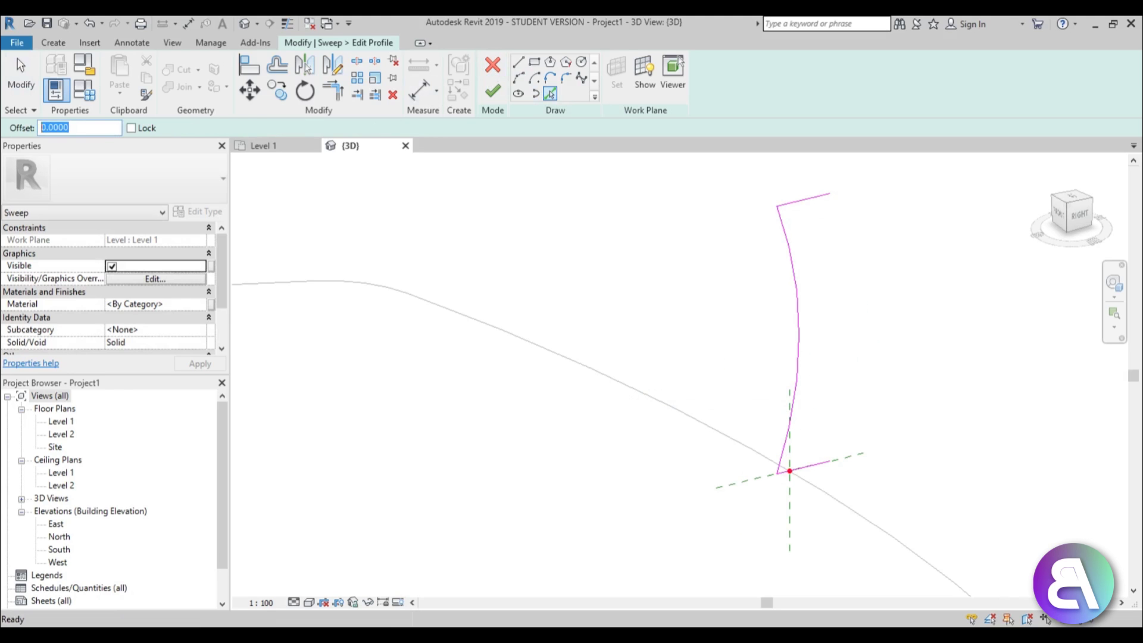
pyautogui.click(800, 288)
pyautogui.scroll(-3, 789, 281)
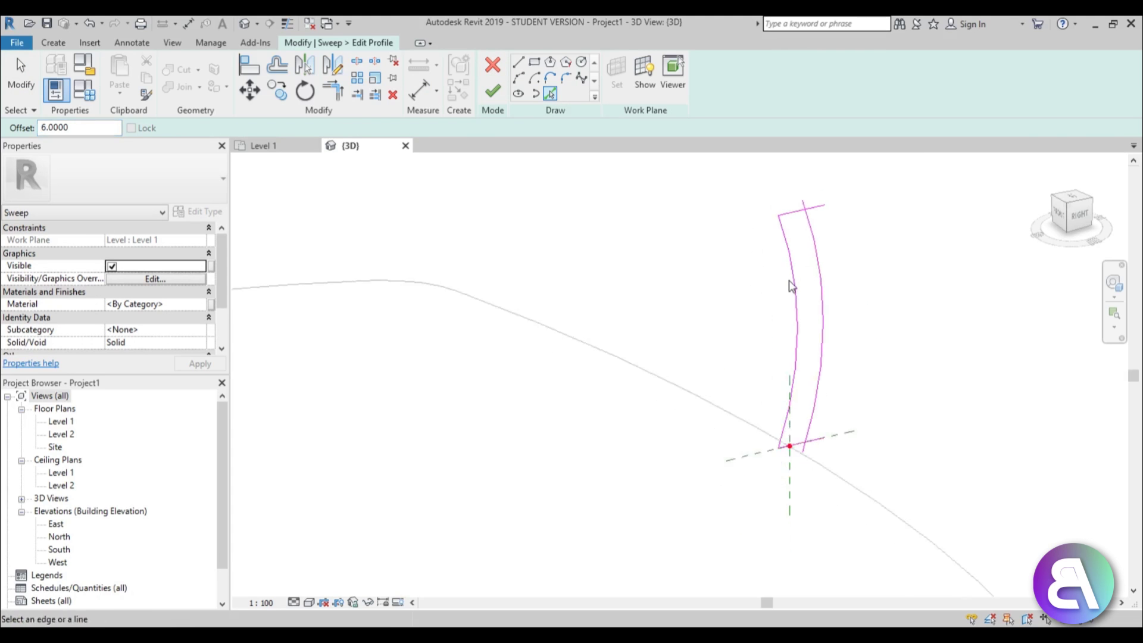
pyautogui.press('Escape')
pyautogui.moveTo(788, 339)
pyautogui.keyDown('shift'); pyautogui.mouseDown(button='middle')
pyautogui.moveTo(738, 286)
pyautogui.moveTo(834, 288)
pyautogui.mouseUp(button='middle'); pyautogui.keyUp('shift')
pyautogui.scroll(3, 783, 311)
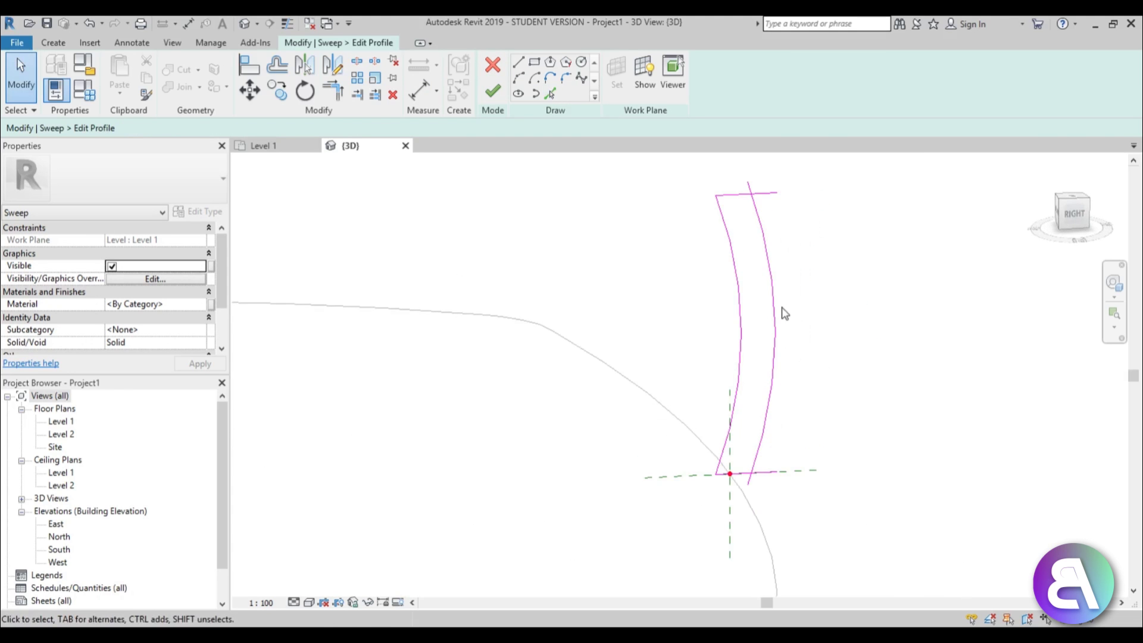
# Step: Nudge the outer profile arc slightly farther outward from the inner arc
pyautogui.click(773, 307)
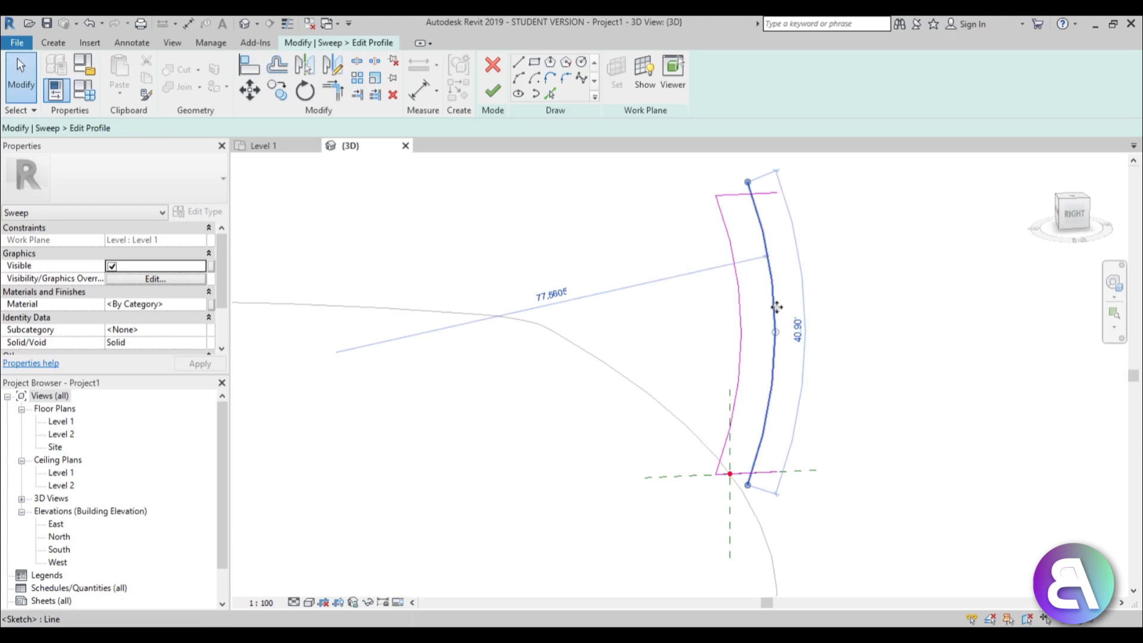
pyautogui.press('Right')
pyautogui.press('Right')
pyautogui.click(749, 279)
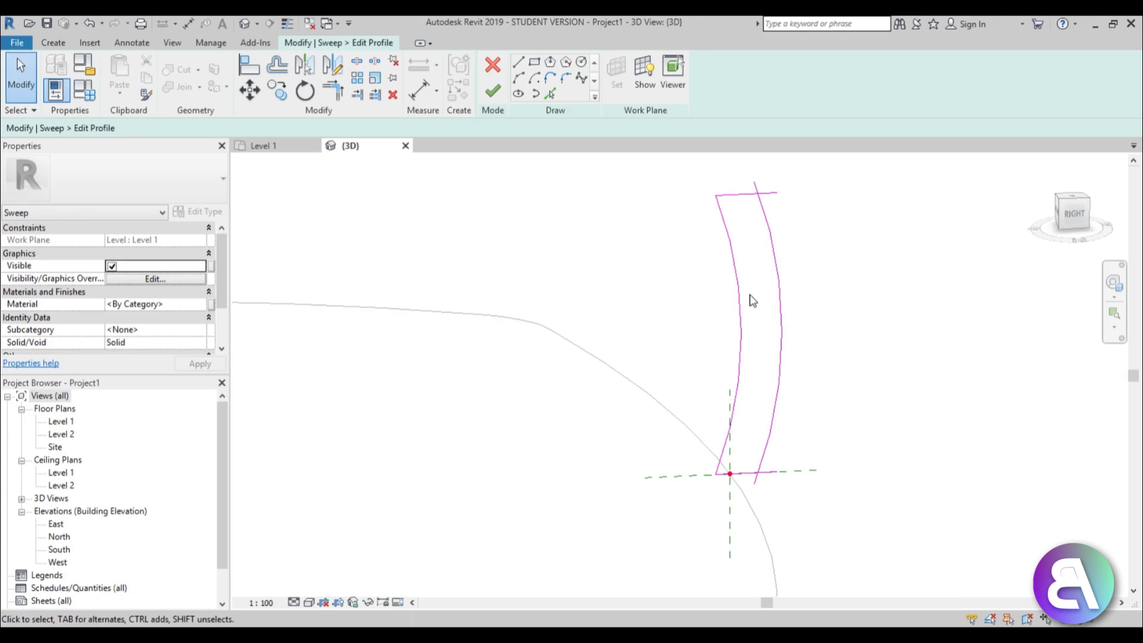
# Step: Trim the upper and base lines and the outer arc to their corners so that the profile forms a closed loop
pyautogui.press('t')
pyautogui.press('r')
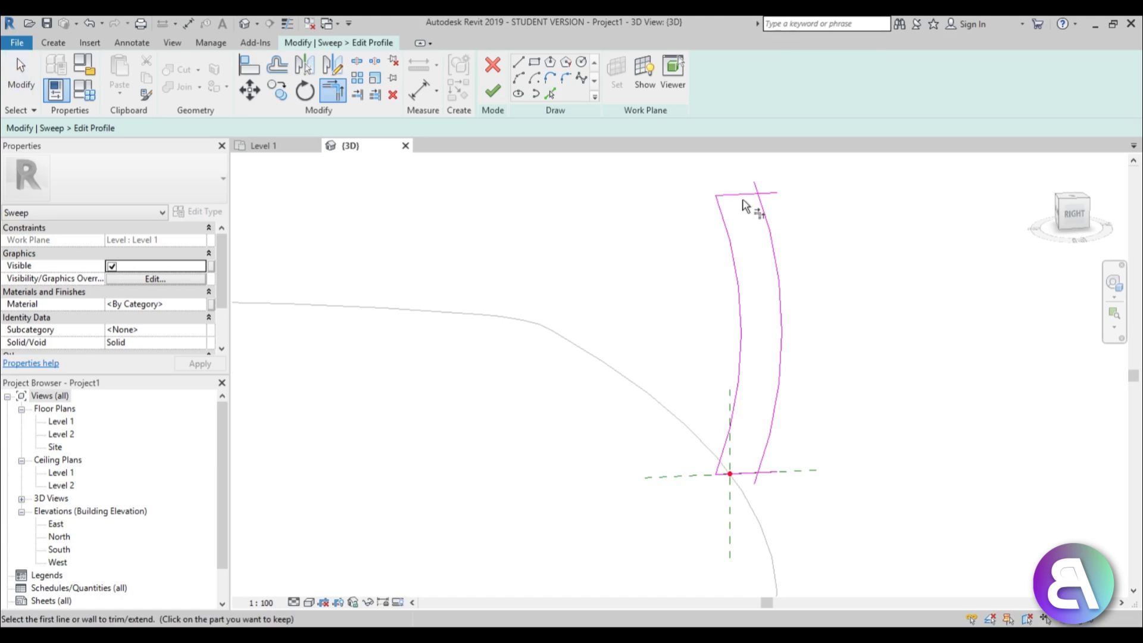
pyautogui.click(750, 196)
pyautogui.click(765, 215)
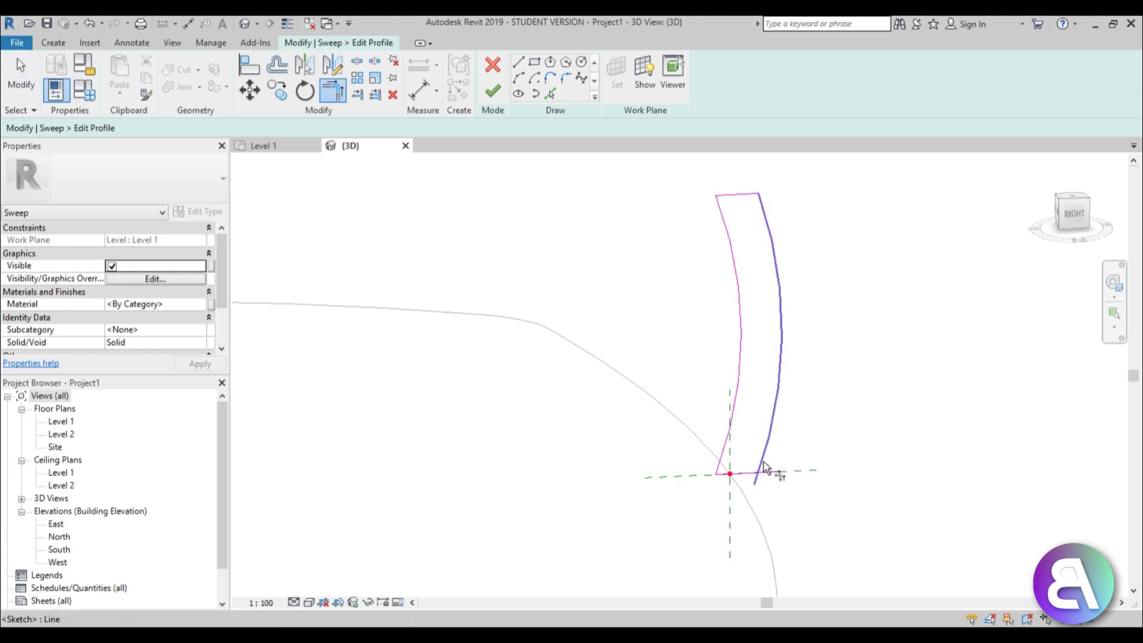
pyautogui.scroll(-4, 740, 472)
pyautogui.press('Escape')
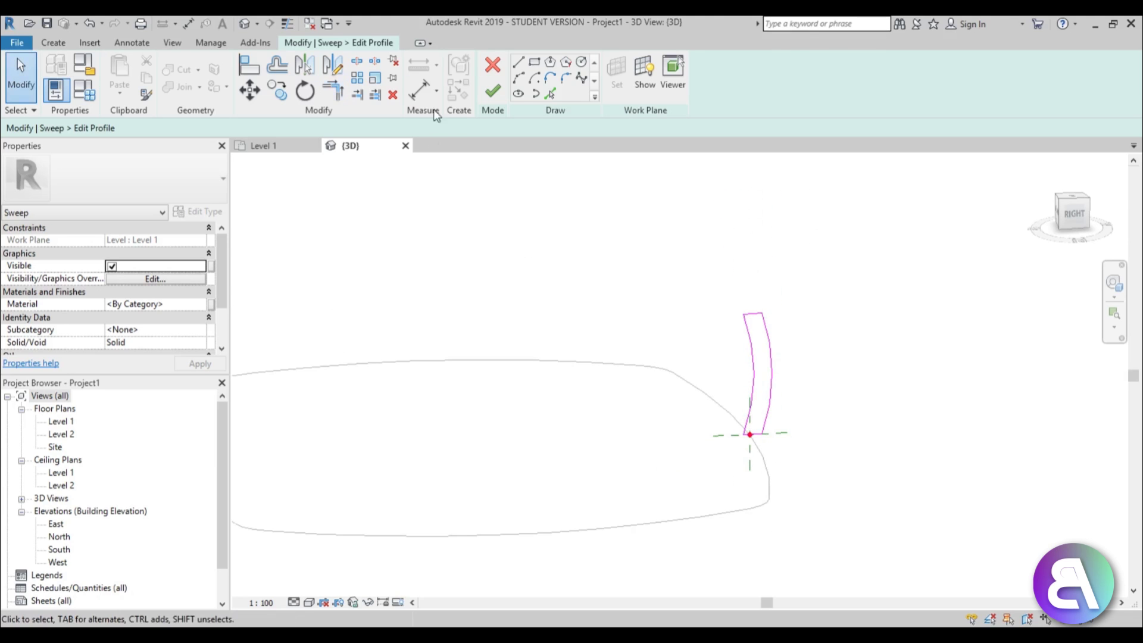
# Step: Finish the profile sketch and complete the sweep along the ring path to build the solid facade ring
pyautogui.click(491, 91)
pyautogui.scroll(-2, 705, 351)
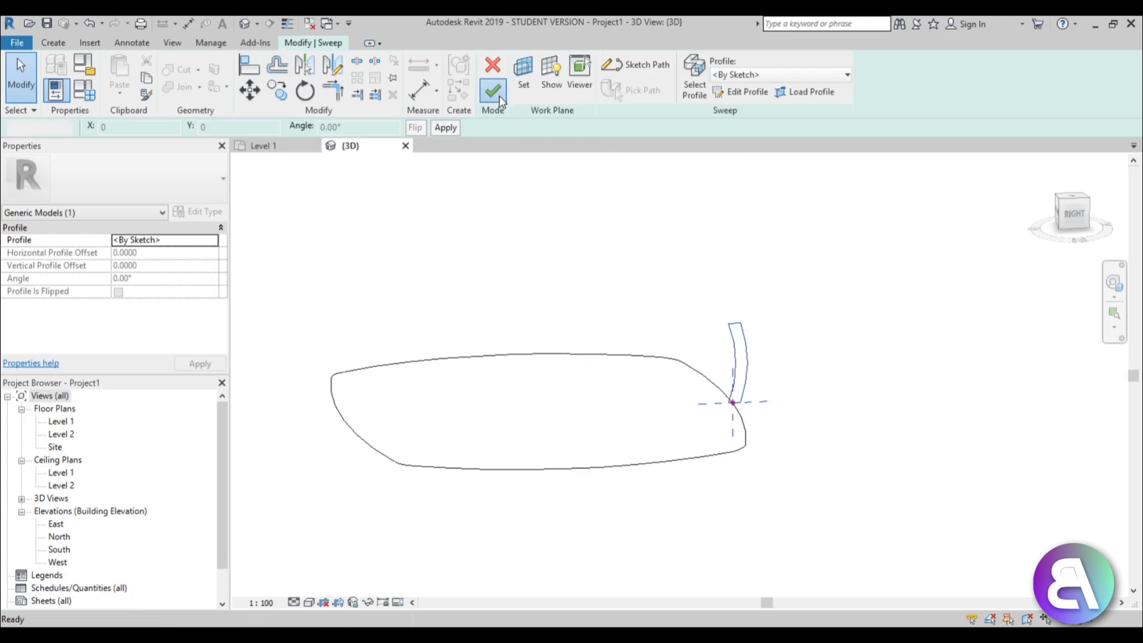
pyautogui.click(499, 95)
pyautogui.keyDown('shift'); pyautogui.moveTo(703, 309); pyautogui.dragTo(419, 279, button='middle'); pyautogui.keyUp('shift')
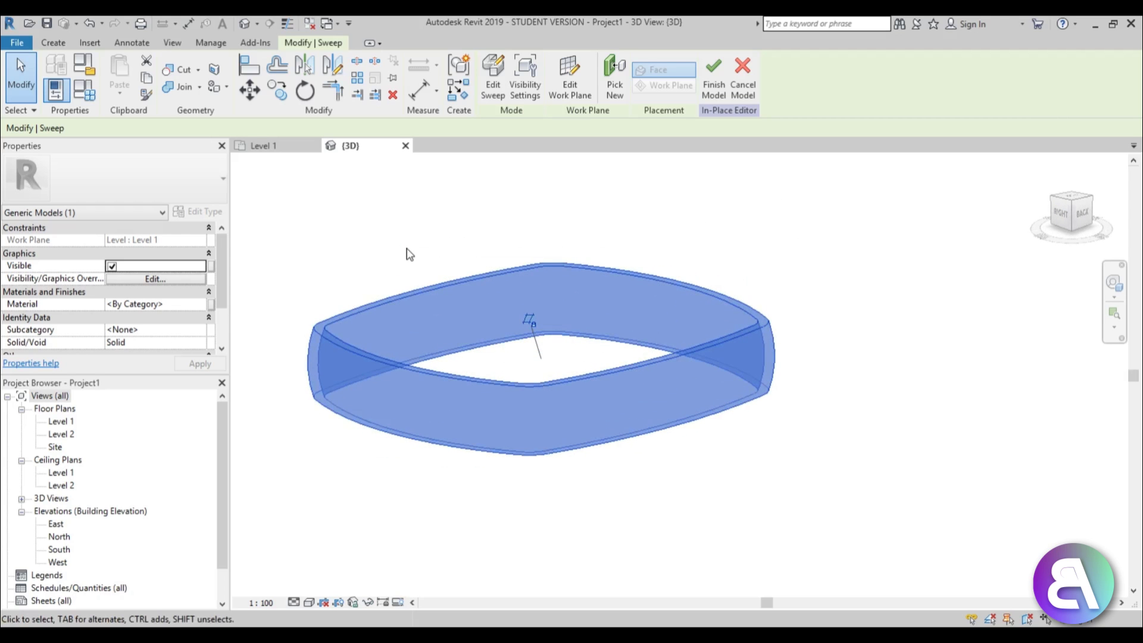
pyautogui.keyDown('shift'); pyautogui.moveTo(409, 255); pyautogui.dragTo(485, 266, button='middle'); pyautogui.keyUp('shift')
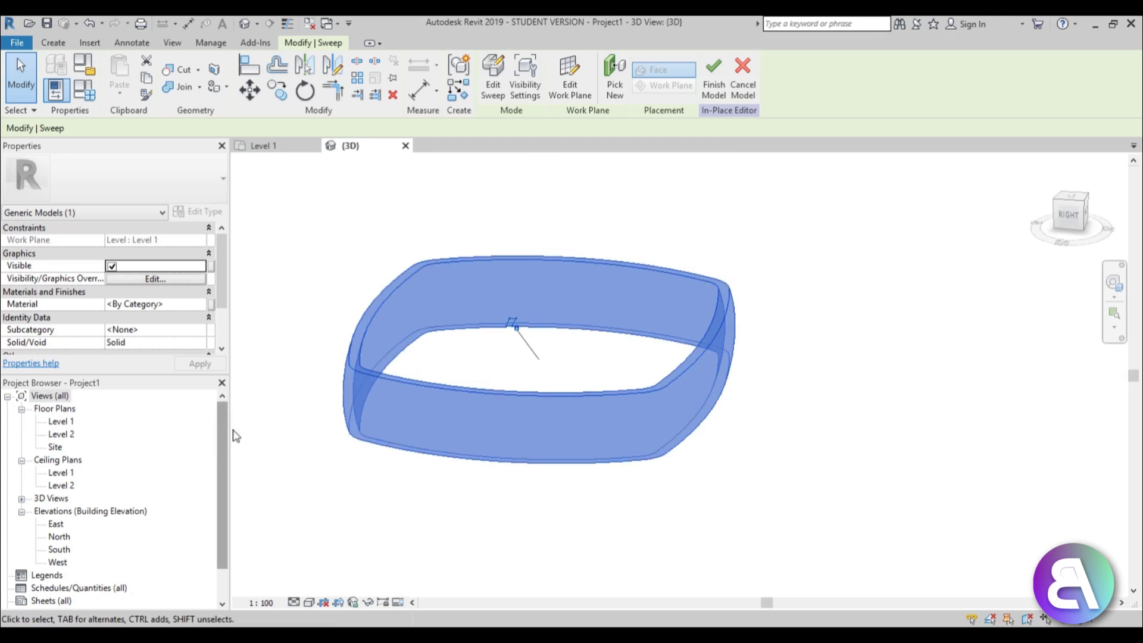
# Step: Open the East elevation and deselect the facade sweep
pyautogui.doubleClick(56, 525)
pyautogui.scroll(-3, 559, 250)
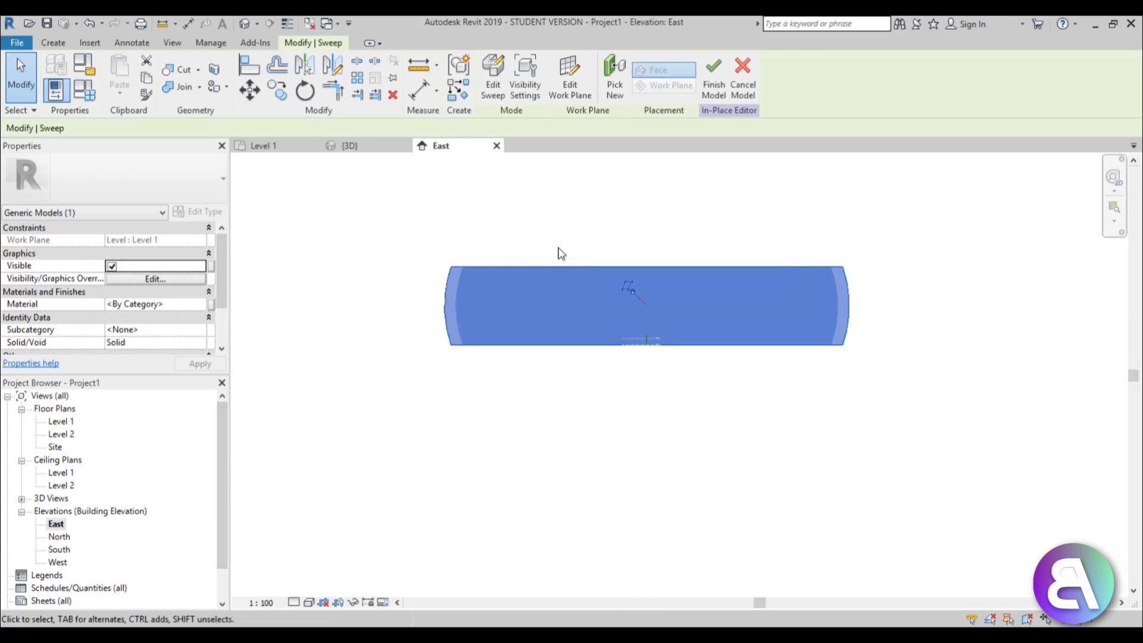
pyautogui.click(545, 247)
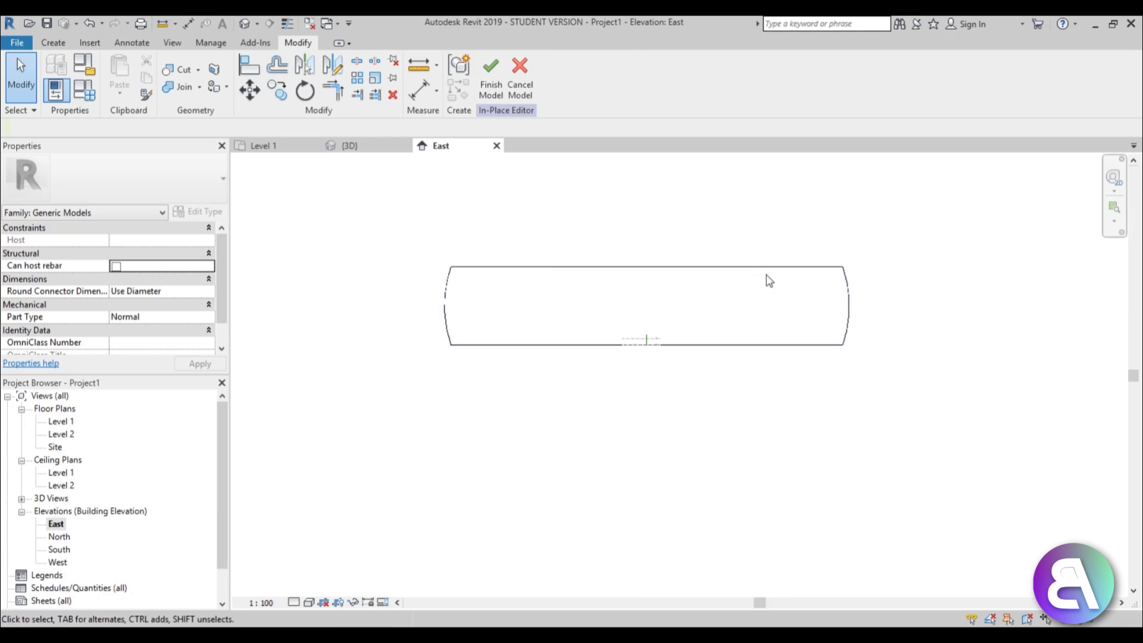
pyautogui.moveTo(600, 312); pyautogui.dragTo(578, 300, button='middle')
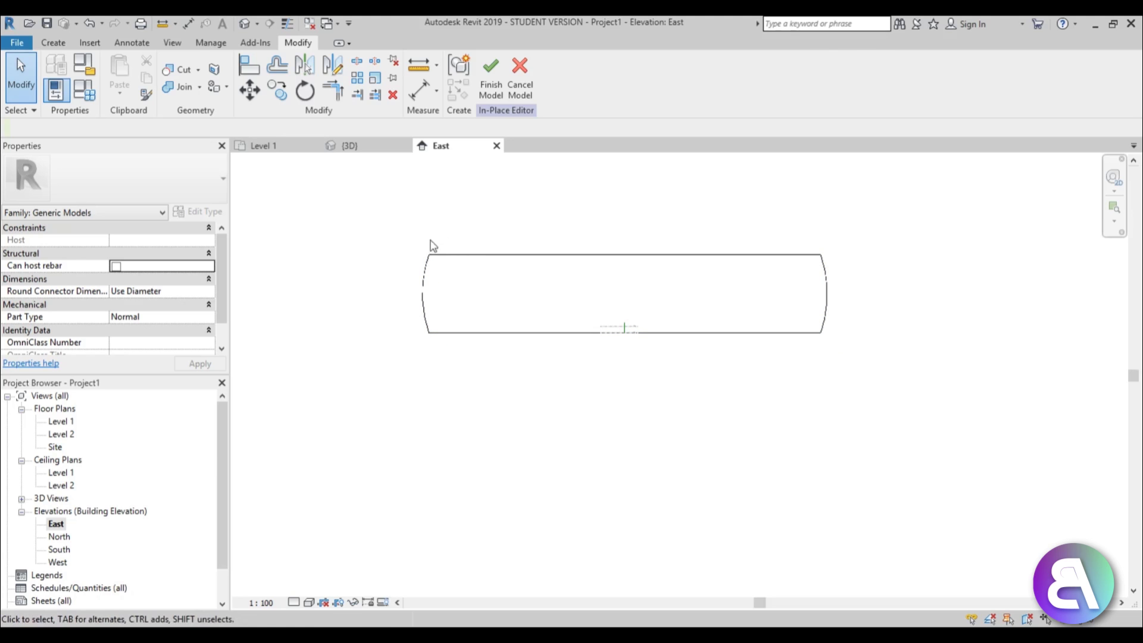
pyautogui.scroll(2, 528, 222)
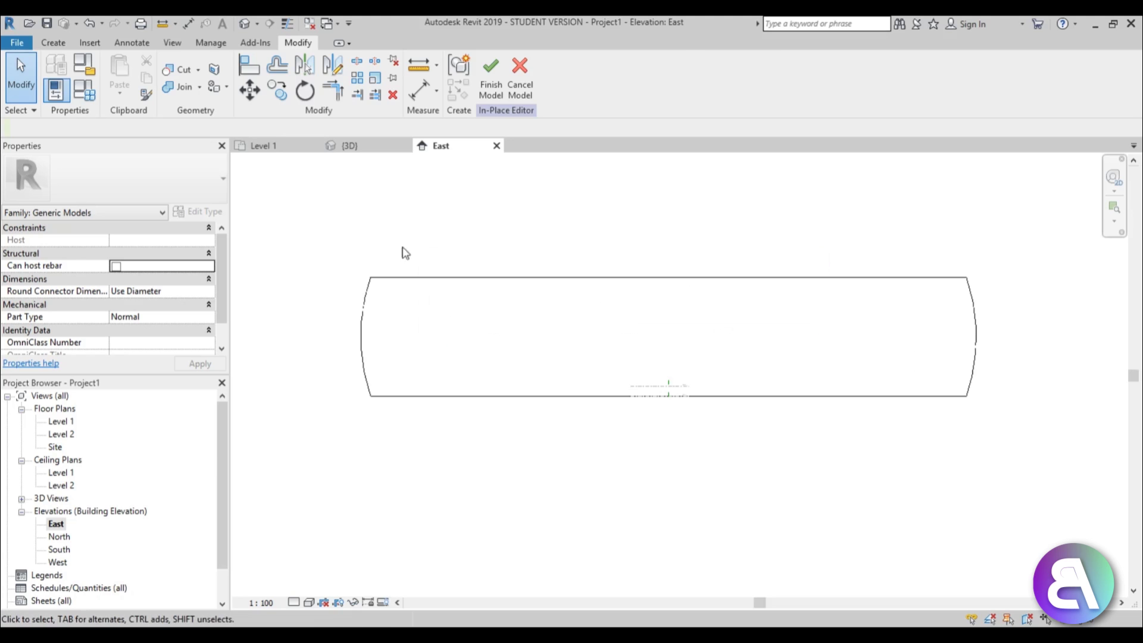
# Step: Start a void extrusion with the l/r reference plane as its work plane
pyautogui.click(52, 42)
pyautogui.click(276, 89)
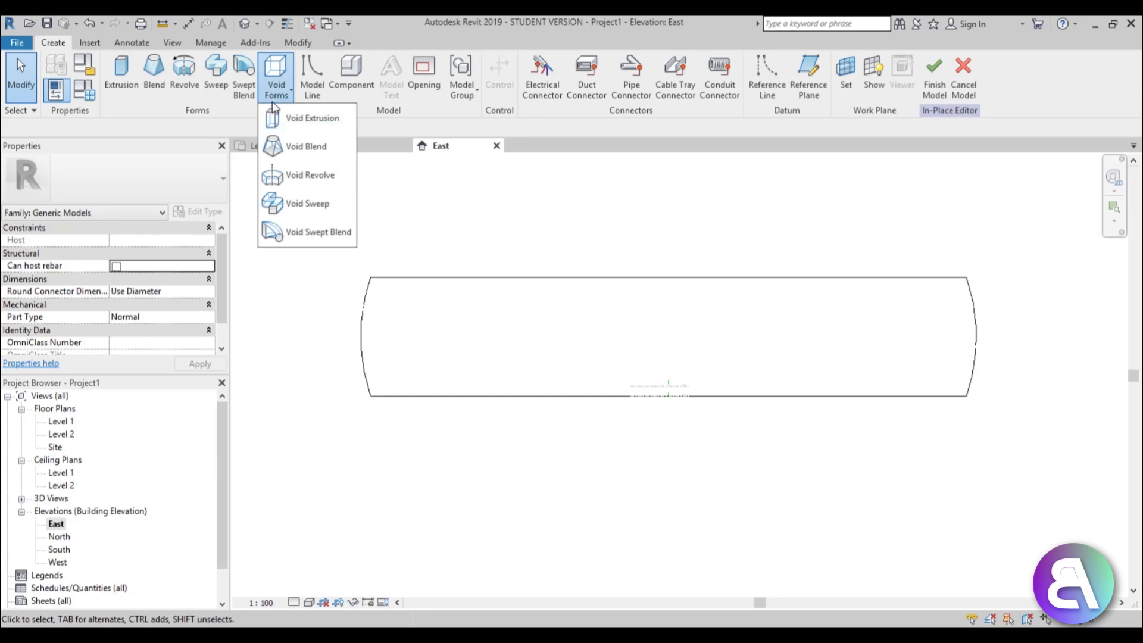
pyautogui.click(306, 155)
pyautogui.click(574, 340)
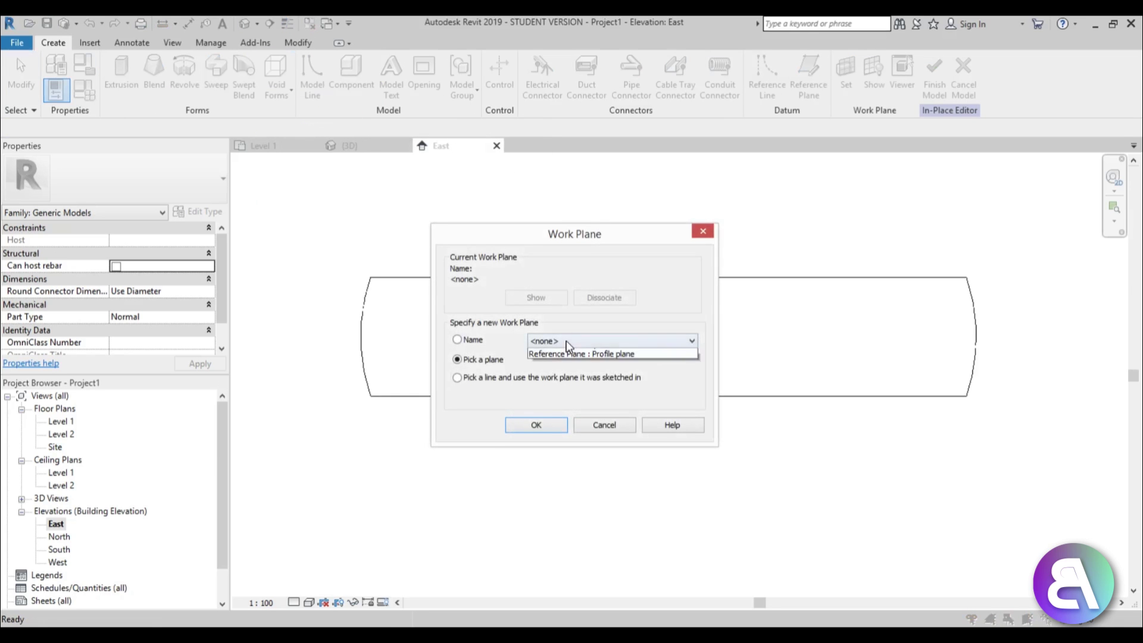
pyautogui.click(571, 390)
pyautogui.click(550, 425)
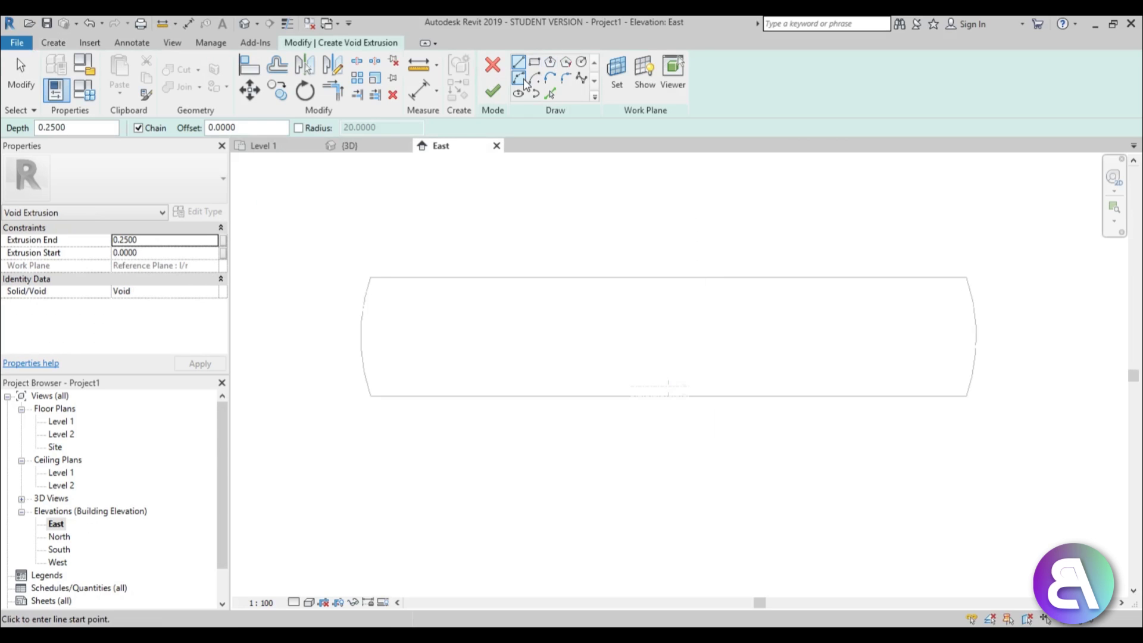
# Step: Sketch a three-point arc between the facade's two upper corners, sagging downward with a radius of about 501 m
pyautogui.click(369, 277)
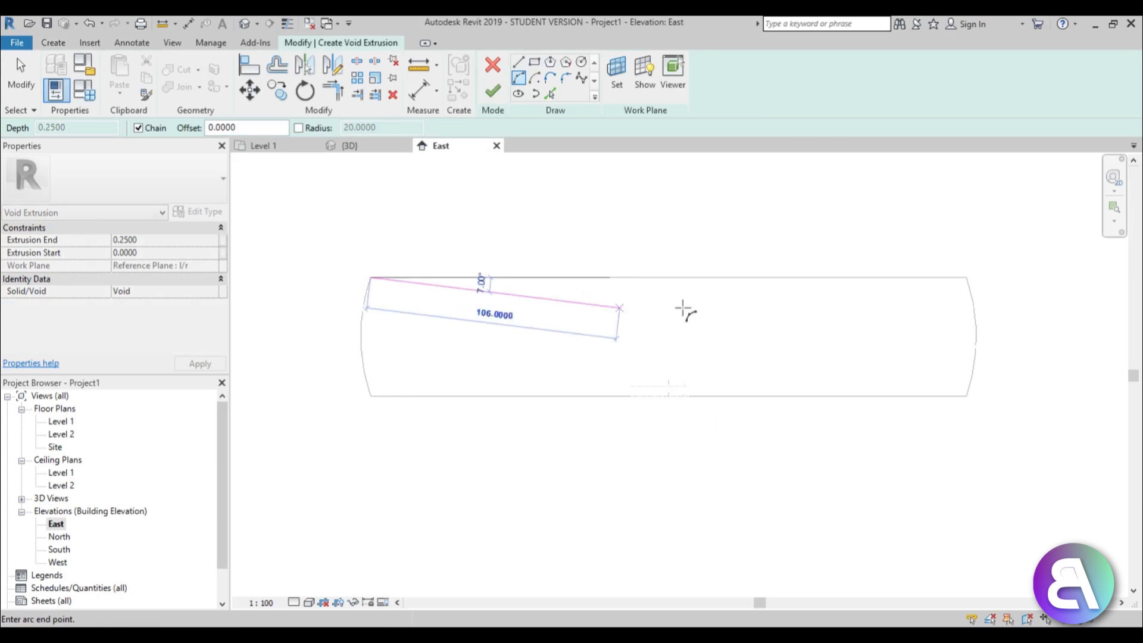
pyautogui.click(965, 276)
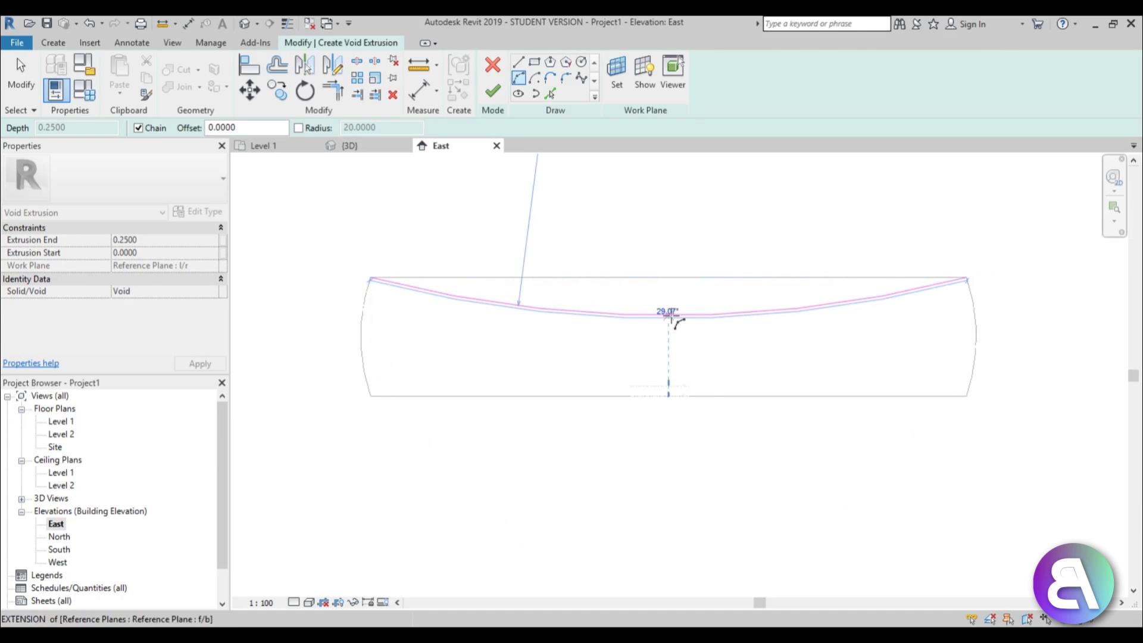
pyautogui.click(652, 309)
pyautogui.press('Escape')
pyautogui.press('Escape')
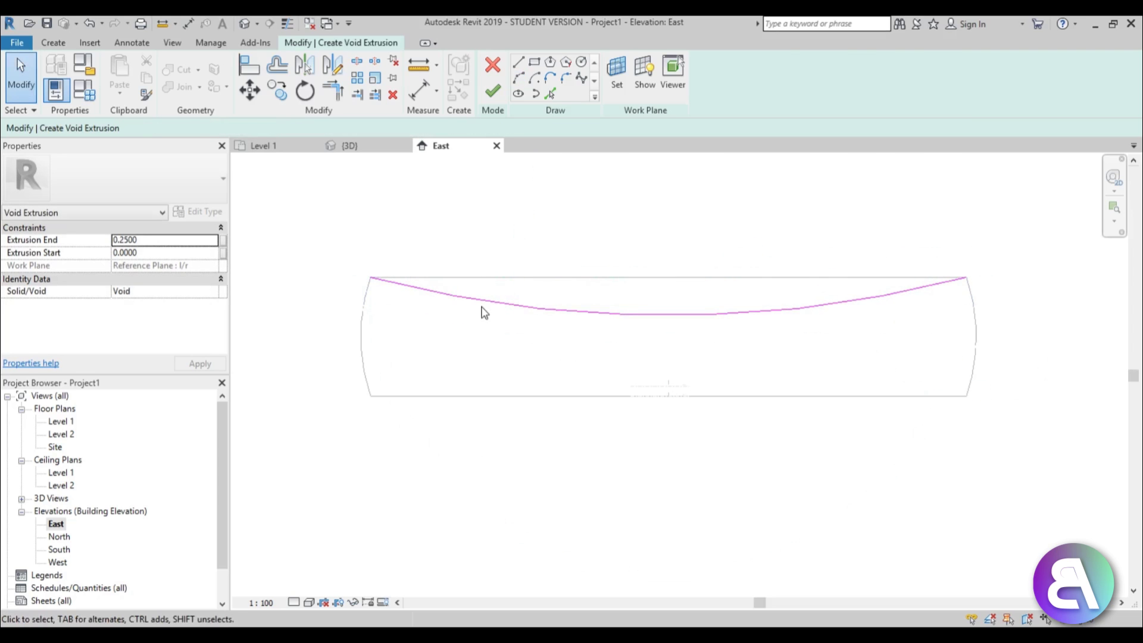
# Step: Stretch both ends of the sagging arc beyond the facade's upper corners, to a length of about 282 m
pyautogui.click(382, 288)
pyautogui.moveTo(370, 276); pyautogui.dragTo(335, 268)
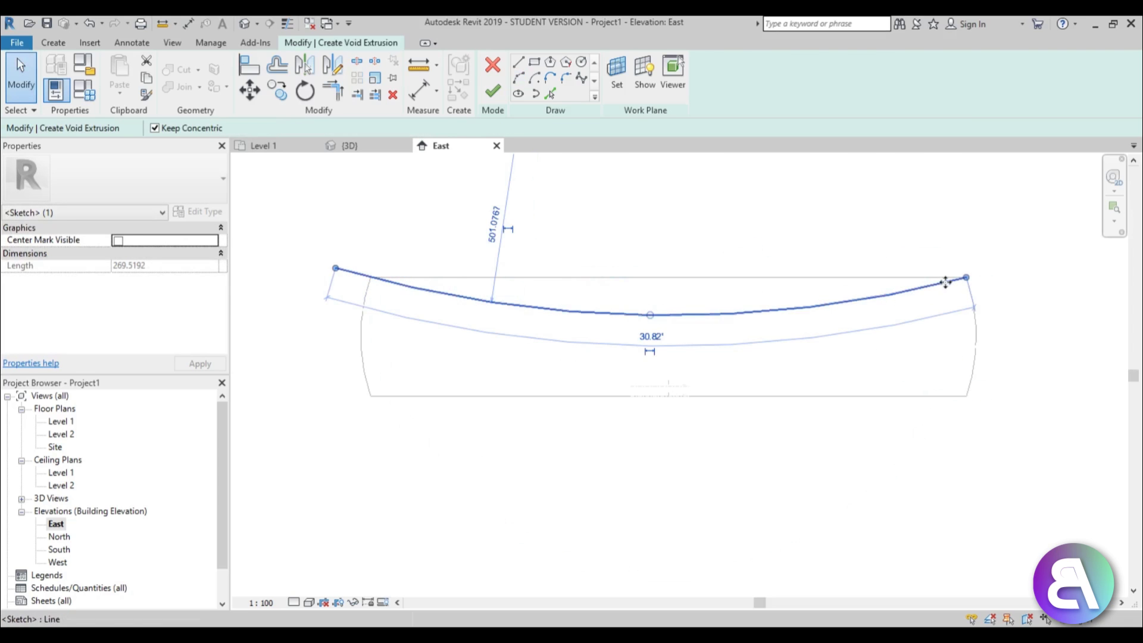
pyautogui.moveTo(966, 277); pyautogui.dragTo(994, 269)
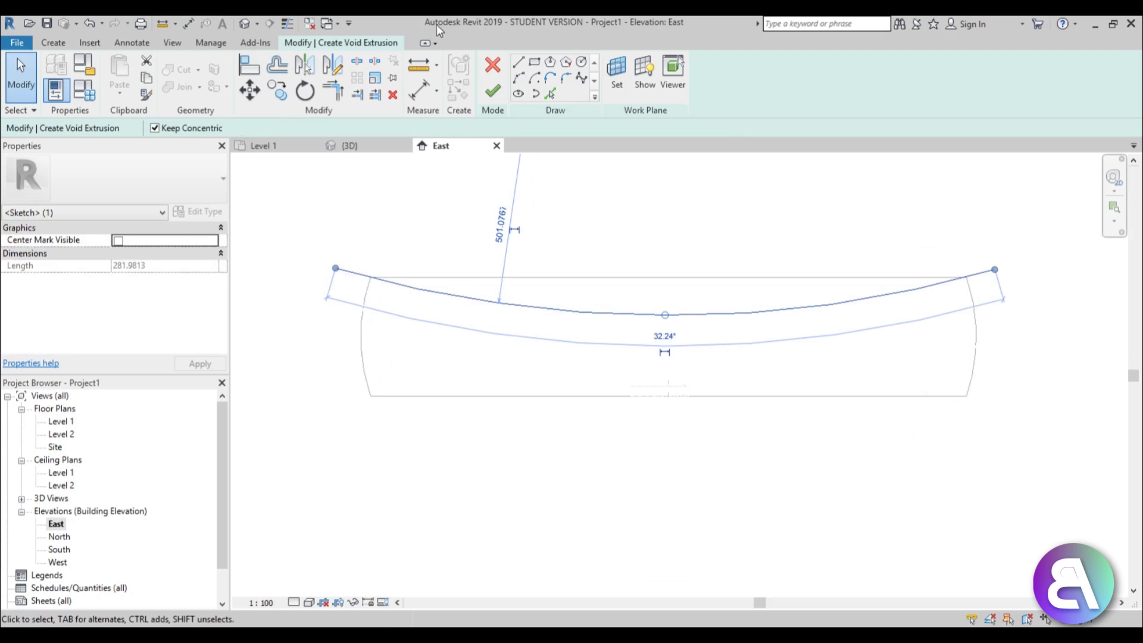
# Step: Close the void sketch with a straight line between the arc's two ends and finish the void extrusion
pyautogui.click(518, 61)
pyautogui.click(335, 267)
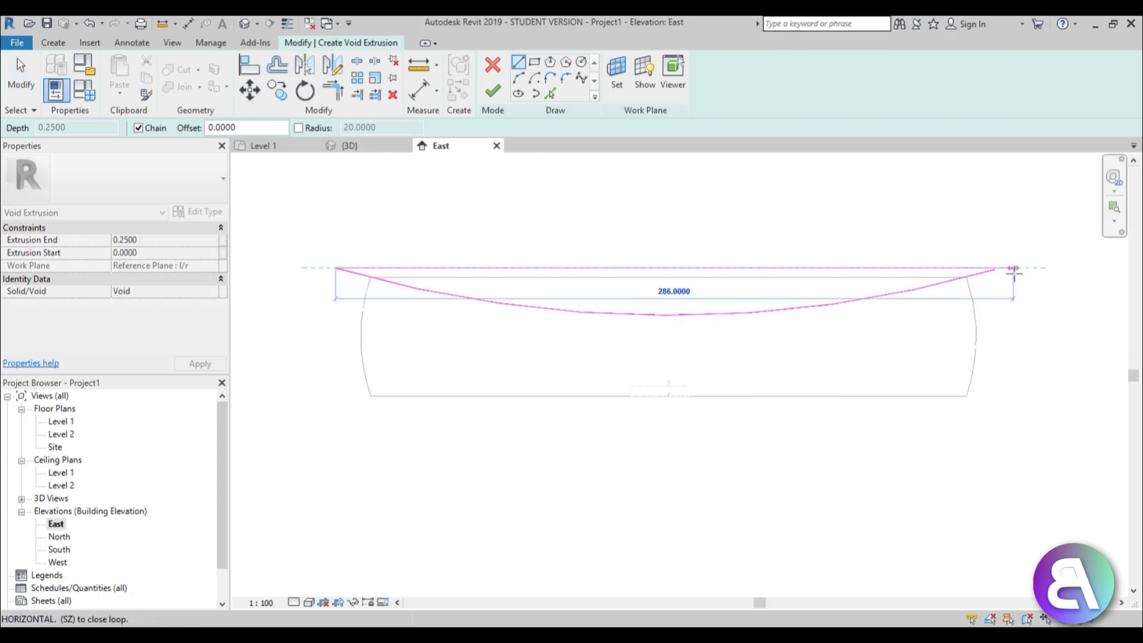
pyautogui.click(1000, 268)
pyautogui.press('Escape')
pyautogui.press('Escape')
pyautogui.scroll(3, 994, 262)
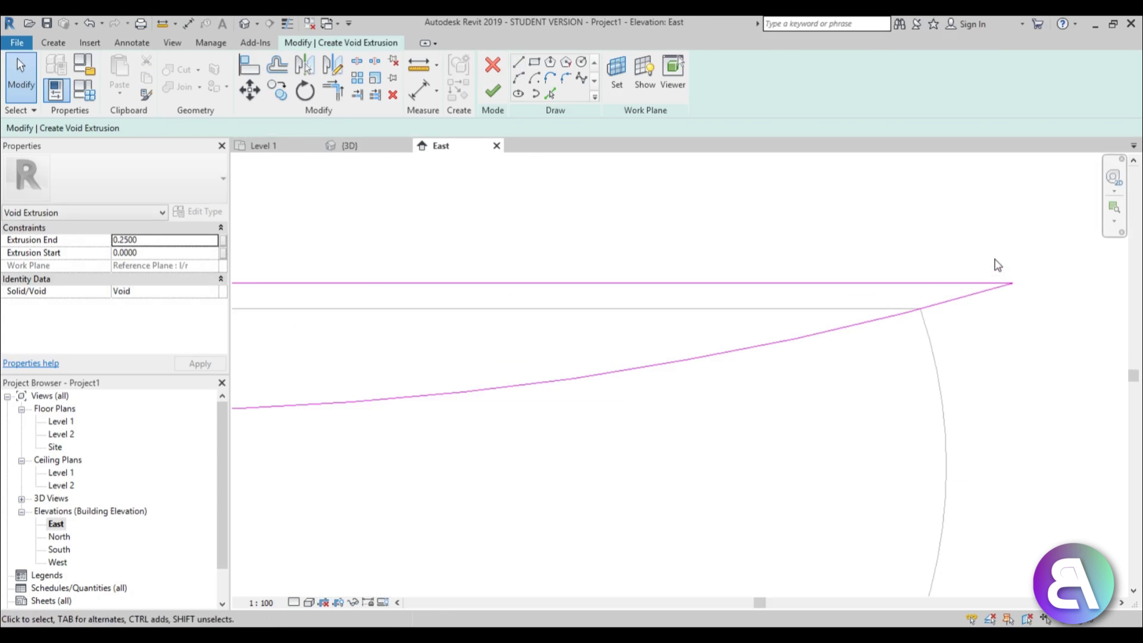
pyautogui.scroll(-4, 994, 262)
pyautogui.click(490, 92)
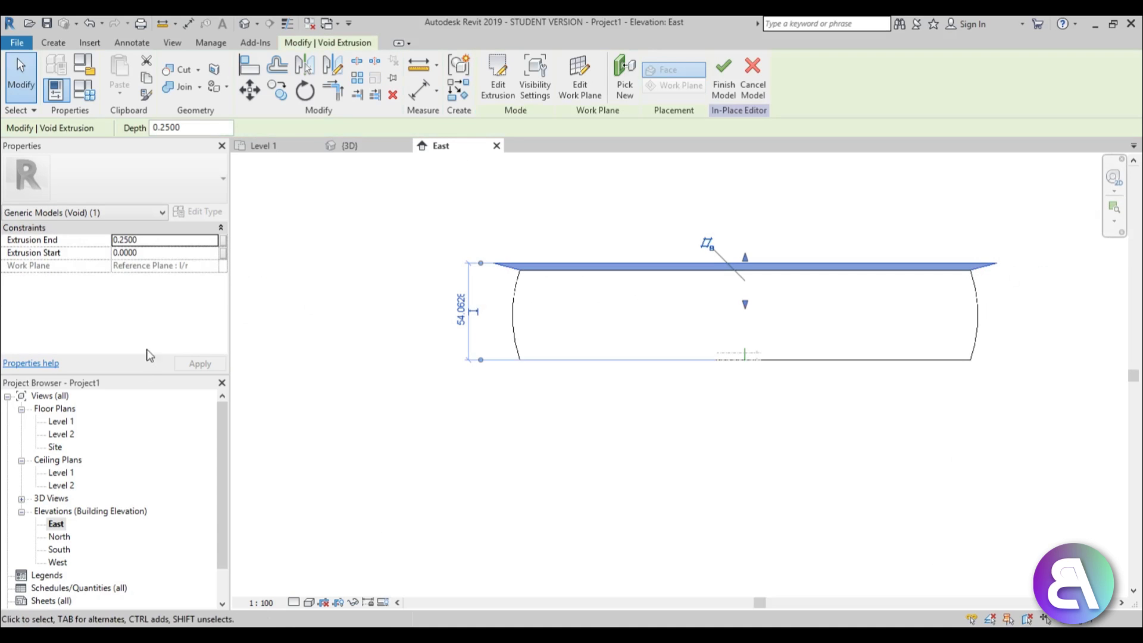
# Step: In the 3D view, stretch the void extrusion both ways past the whole ring, from about -178.8 m to 148.7 m
pyautogui.click(247, 23)
pyautogui.keyDown('shift'); pyautogui.moveTo(560, 350); pyautogui.dragTo(458, 345, button='middle'); pyautogui.keyUp('shift')
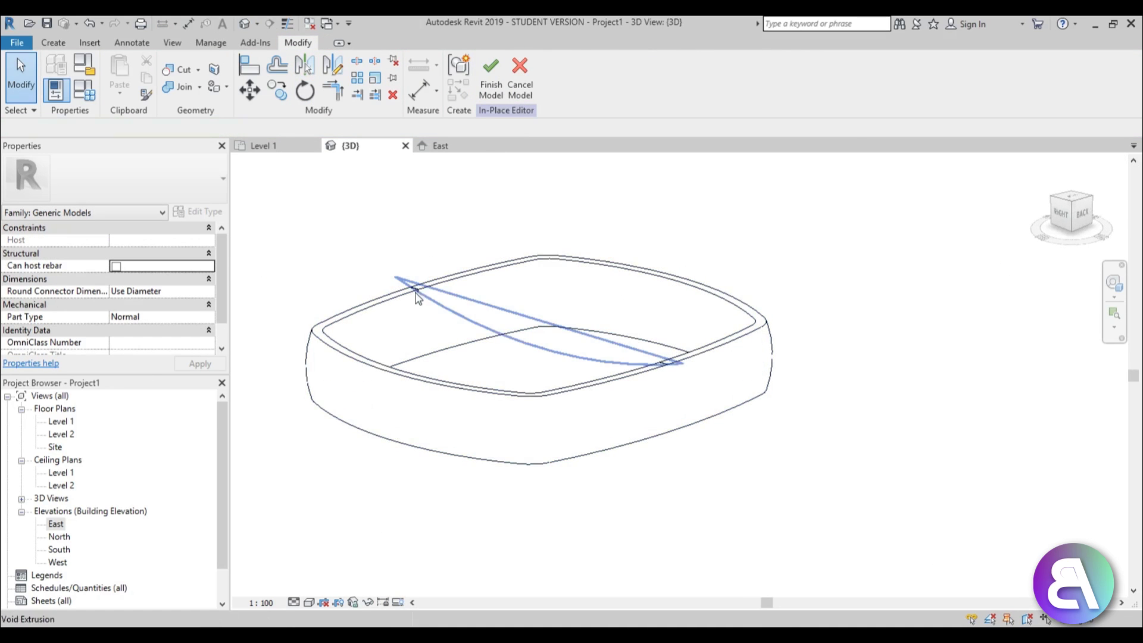
pyautogui.click(418, 298)
pyautogui.moveTo(531, 338); pyautogui.dragTo(369, 418)
pyautogui.click(879, 609)
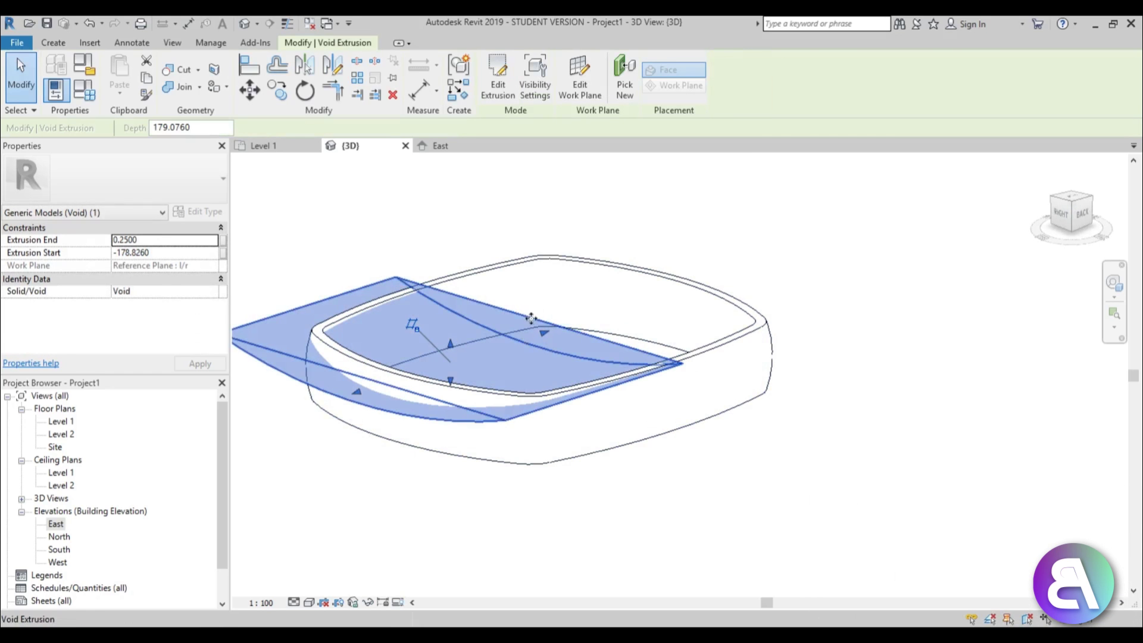
pyautogui.moveTo(544, 332); pyautogui.dragTo(680, 262)
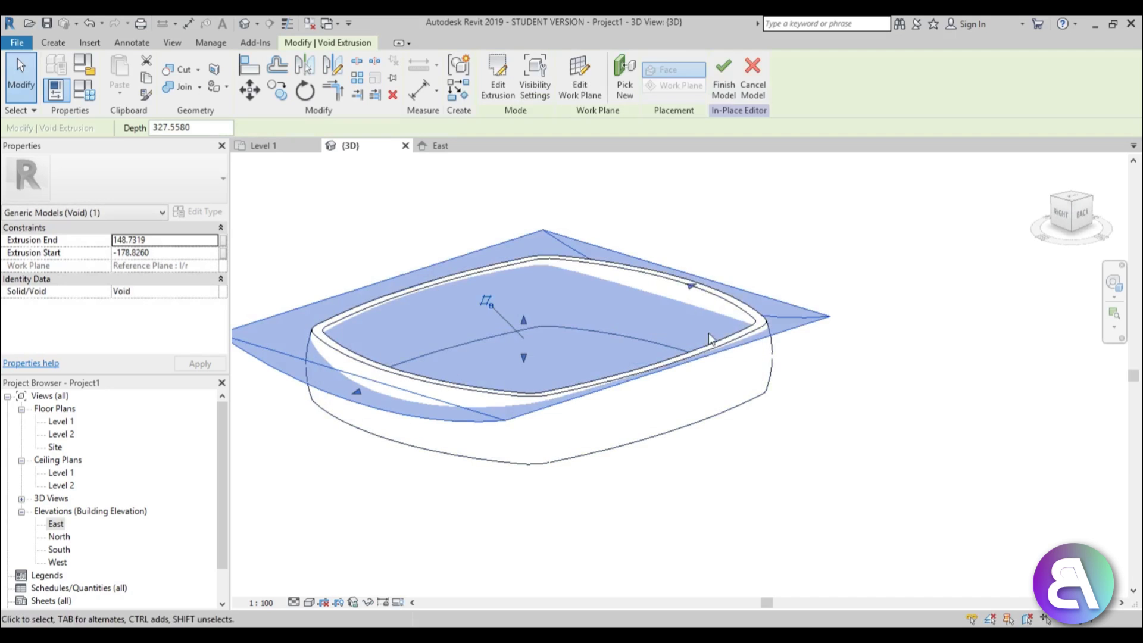
pyautogui.click(527, 538)
# Step: Try to cut the facade ring with the void extrusion using Cut Geometry
pyautogui.keyDown('shift'); pyautogui.moveTo(528, 538); pyautogui.dragTo(272, 207, button='middle'); pyautogui.keyUp('shift')
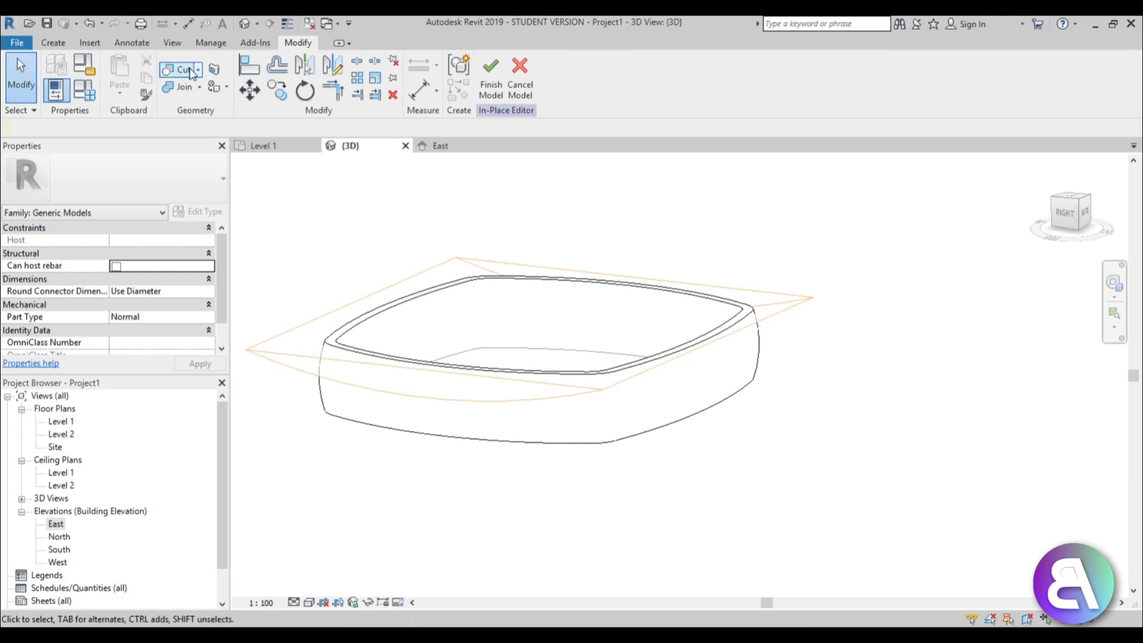
pyautogui.click(191, 71)
pyautogui.click(375, 324)
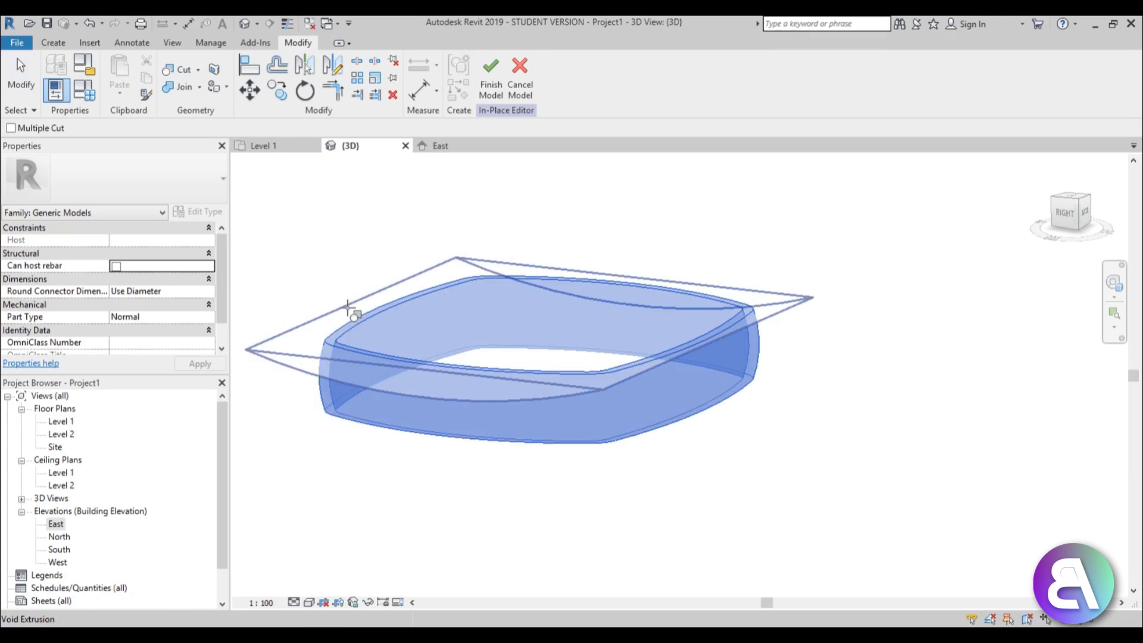
pyautogui.click(350, 307)
pyautogui.click(1095, 608)
pyautogui.keyDown('shift'); pyautogui.moveTo(643, 483); pyautogui.dragTo(546, 392, button='middle'); pyautogui.keyUp('shift')
pyautogui.scroll(3, 488, 357)
pyautogui.press('Escape')
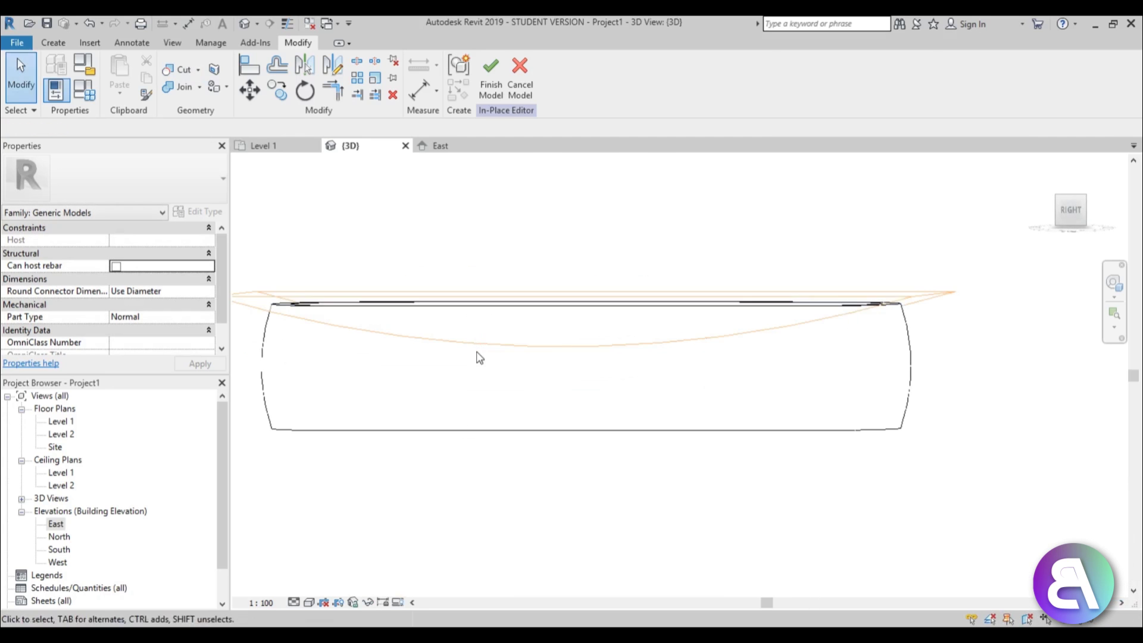
# Step: Cut the facade ring with the void extrusion so that its upper edge follows the sagging arc
pyautogui.click(481, 331)
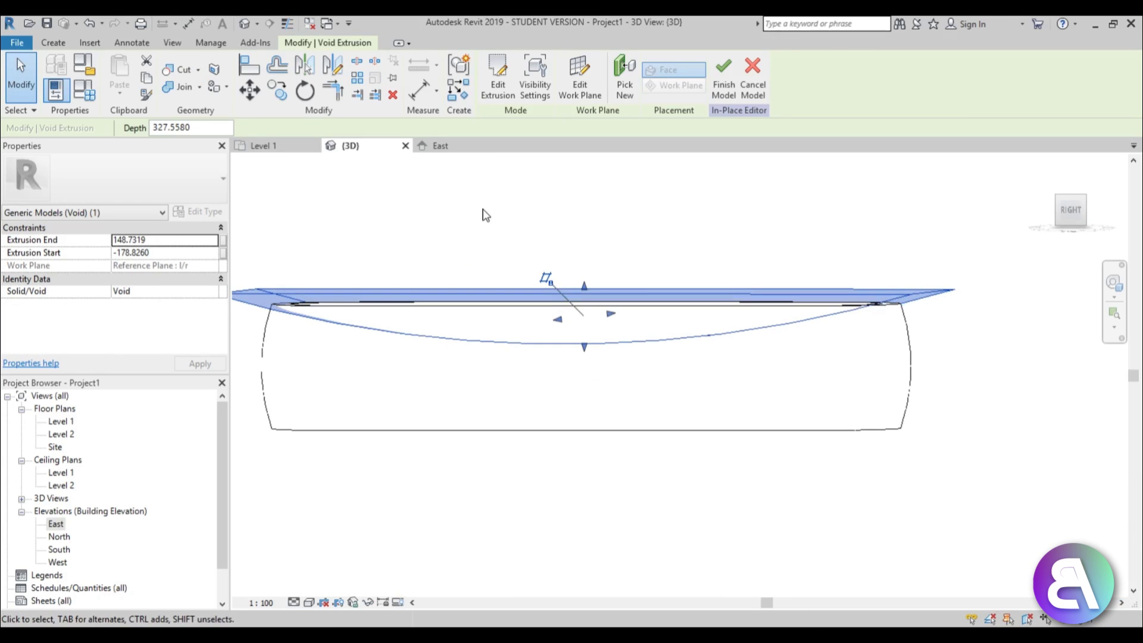
pyautogui.keyDown('shift'); pyautogui.moveTo(484, 215); pyautogui.dragTo(510, 155, button='middle'); pyautogui.keyUp('shift')
pyautogui.click(177, 70)
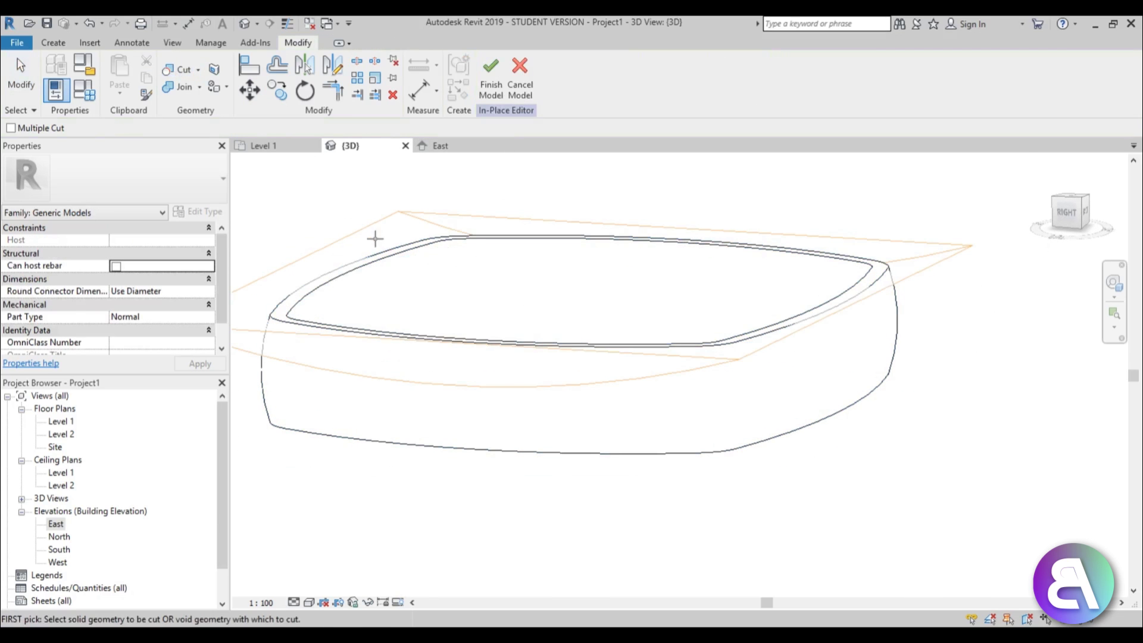
pyautogui.click(373, 241)
pyautogui.scroll(-2, 773, 449)
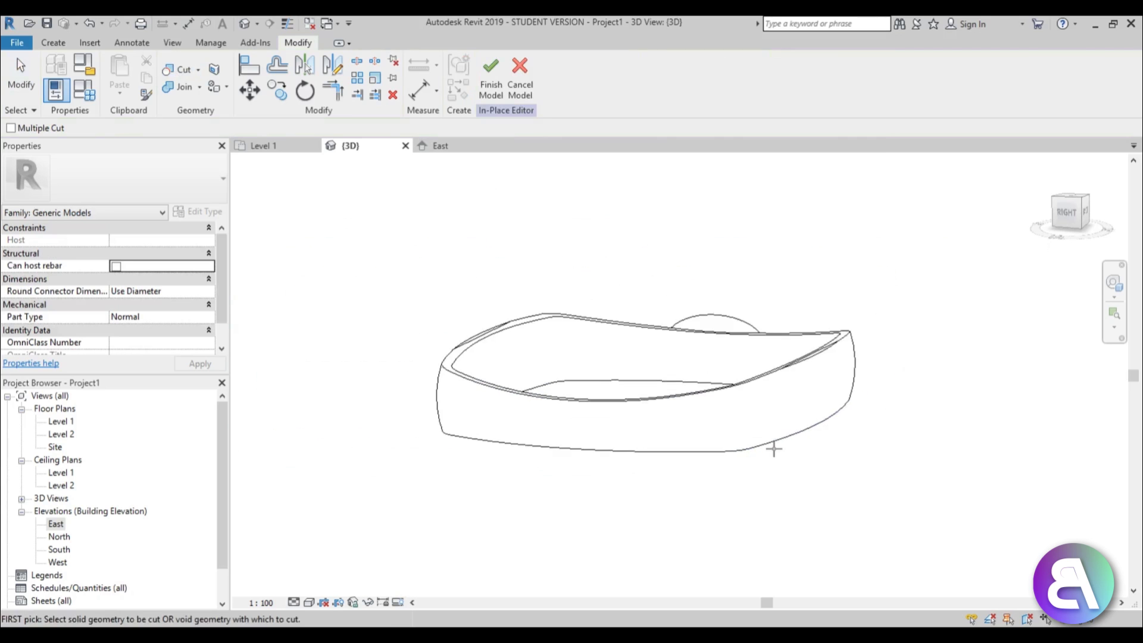
pyautogui.keyDown('shift'); pyautogui.moveTo(773, 449); pyautogui.dragTo(568, 492, button='middle'); pyautogui.keyUp('shift')
pyautogui.press('Escape')
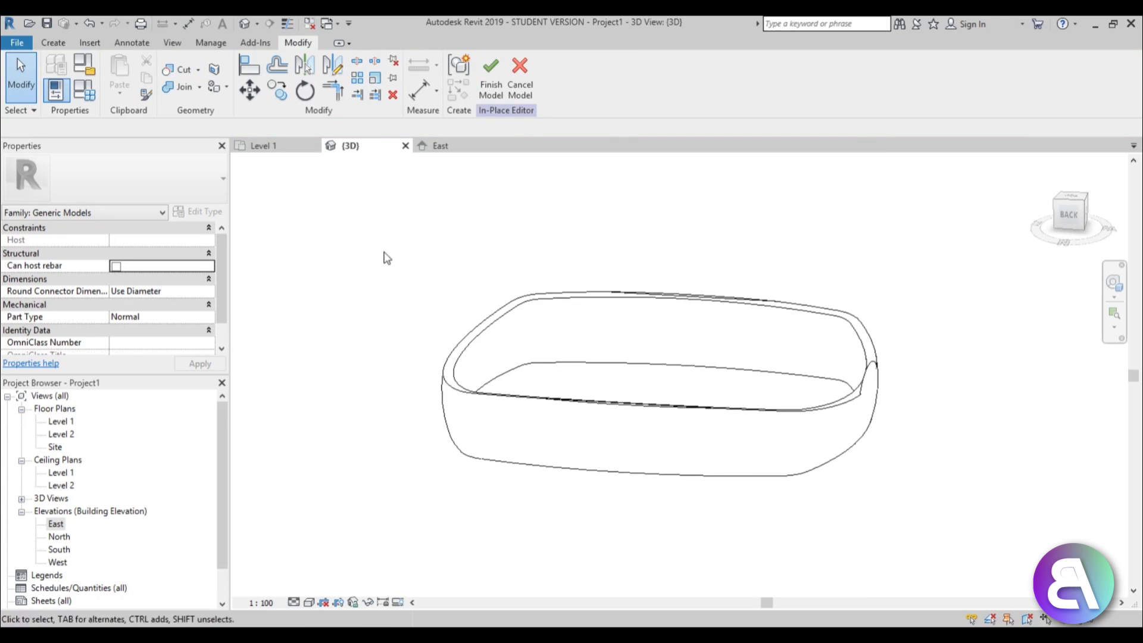
pyautogui.click(851, 423)
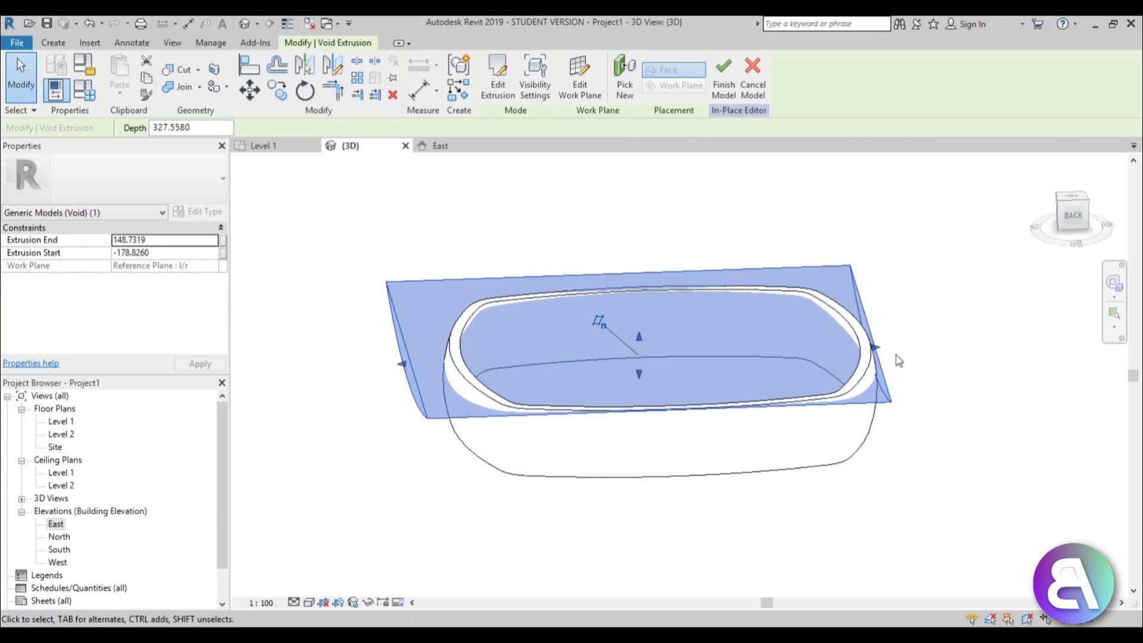
pyautogui.click(937, 476)
pyautogui.keyDown('shift'); pyautogui.moveTo(733, 519); pyautogui.dragTo(730, 549, button='middle'); pyautogui.keyUp('shift')
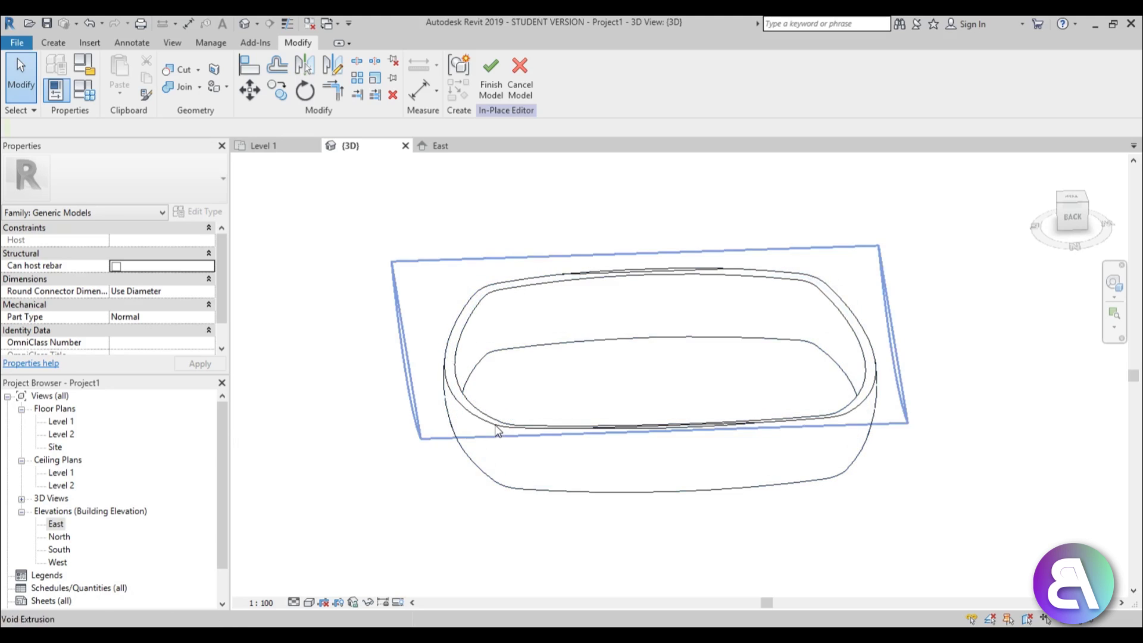
# Step: Open the Level 1 floor plan and set its visual style to Wireframe so the floor plan image shows through the ring
pyautogui.doubleClick(60, 422)
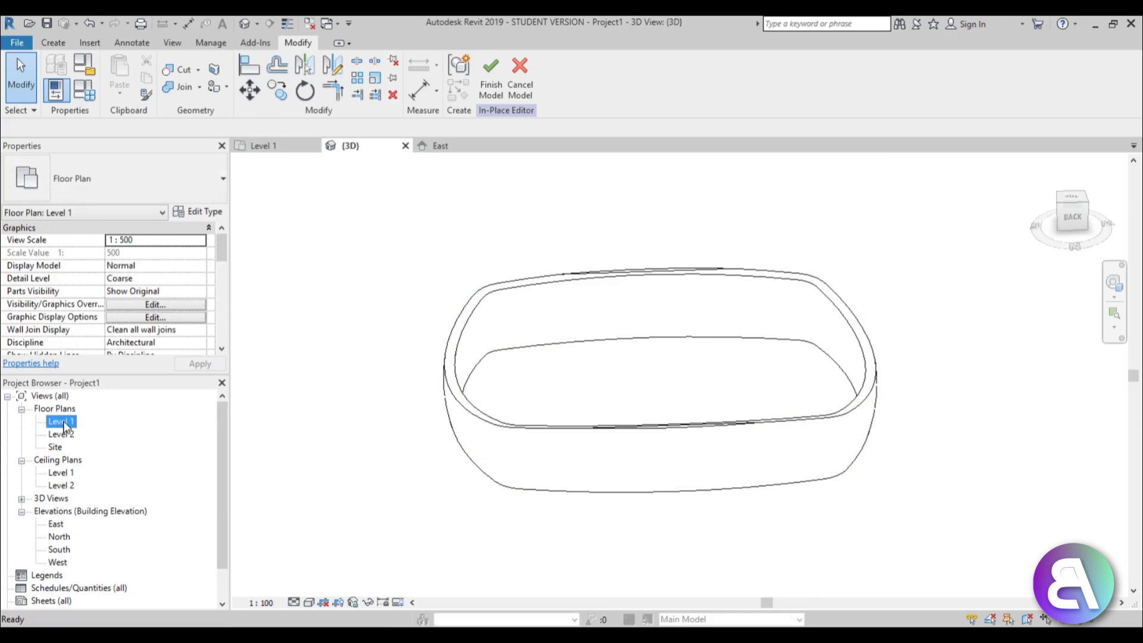
pyautogui.scroll(4, 364, 250)
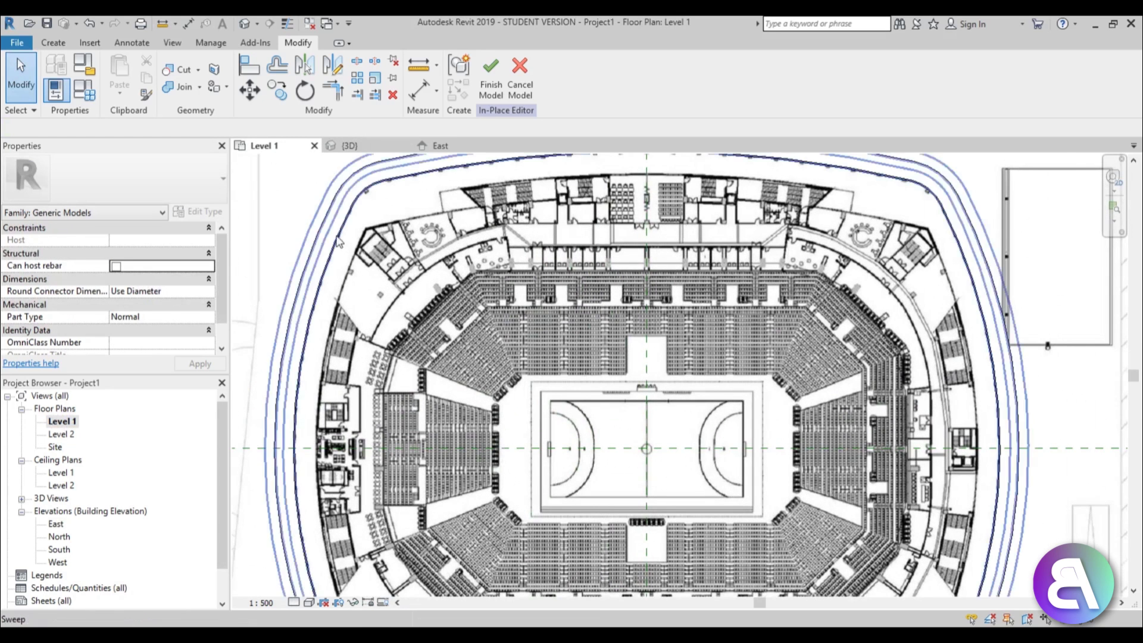
pyautogui.click(308, 602)
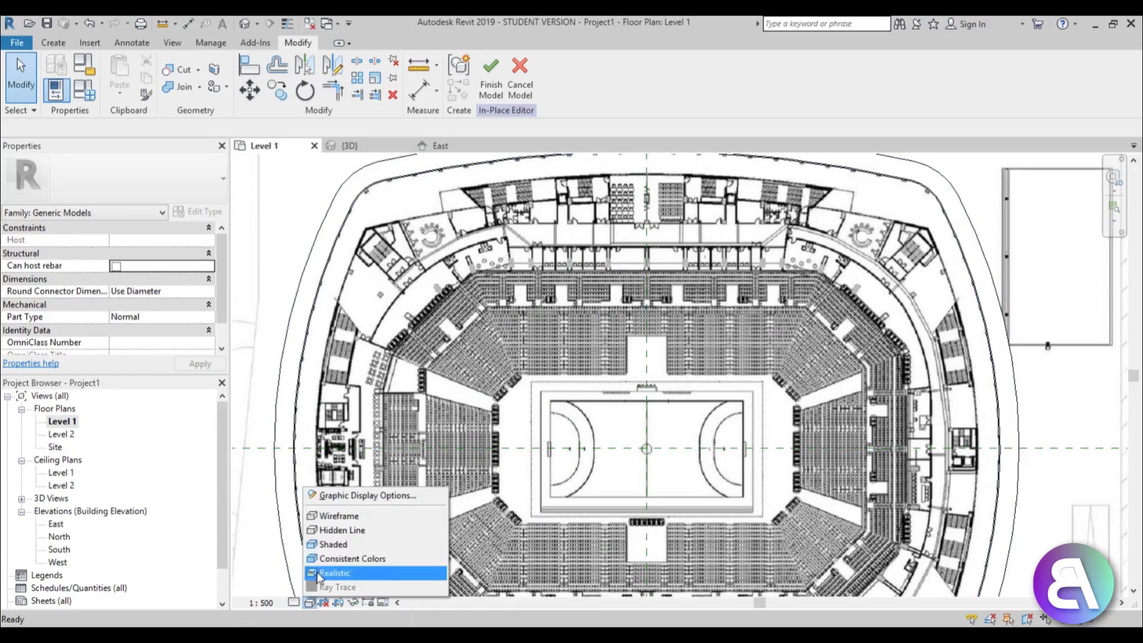
pyautogui.click(343, 511)
pyautogui.scroll(5, 351, 171)
pyautogui.scroll(1, 363, 174)
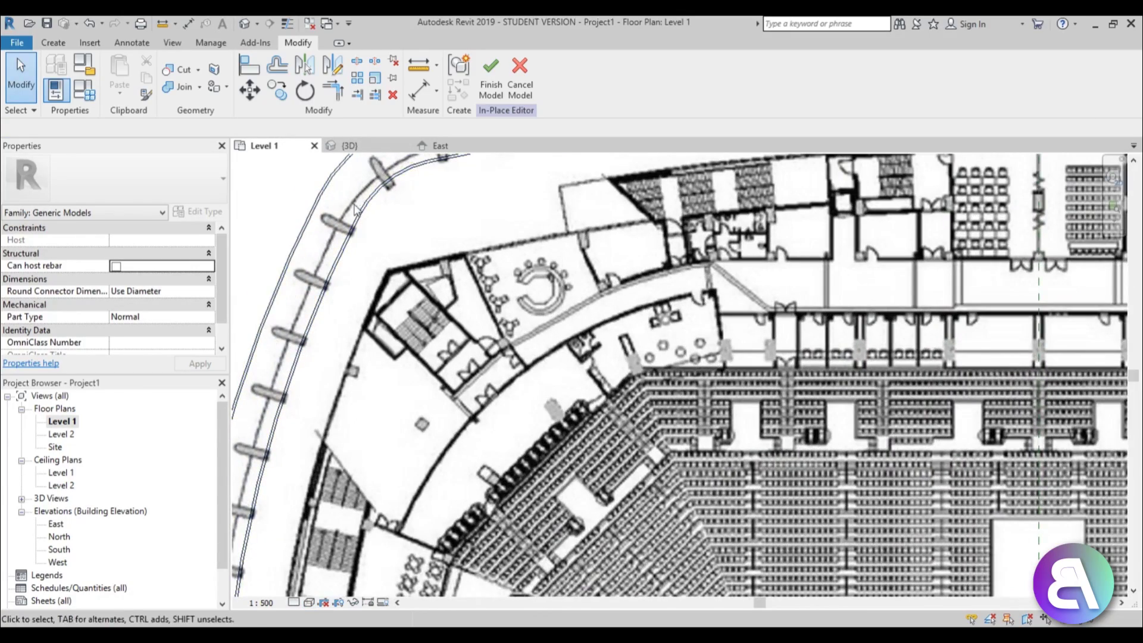
pyautogui.scroll(-6, 354, 208)
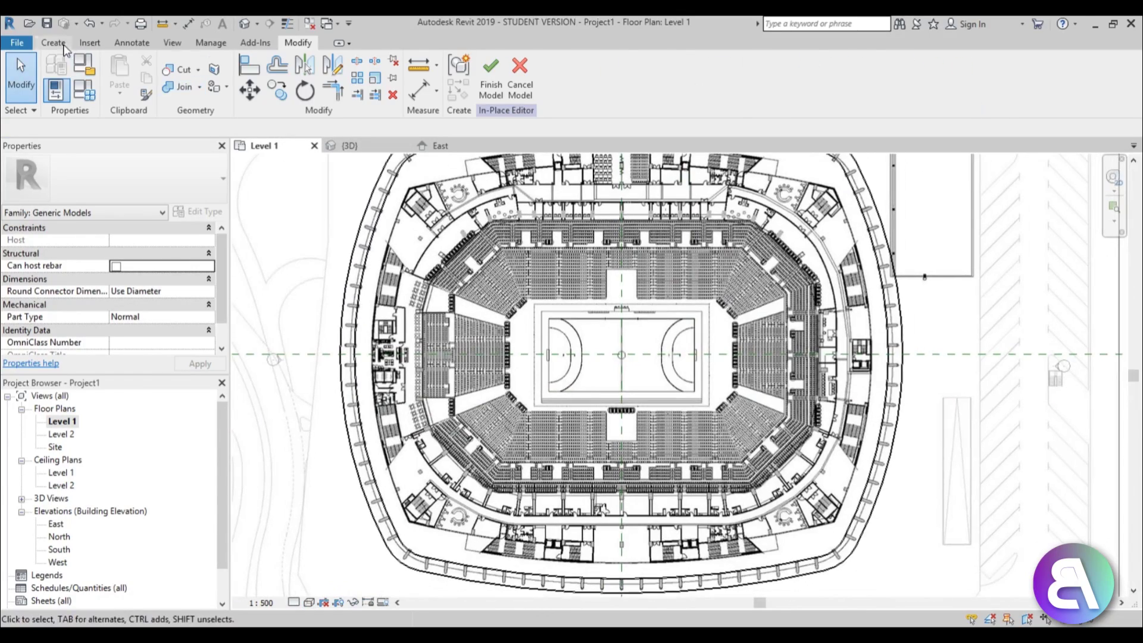
# Step: Start a void extrusion and sketch a rectangle about 42 by 8 m across the west side of the facade ring
pyautogui.click(60, 44)
pyautogui.click(277, 85)
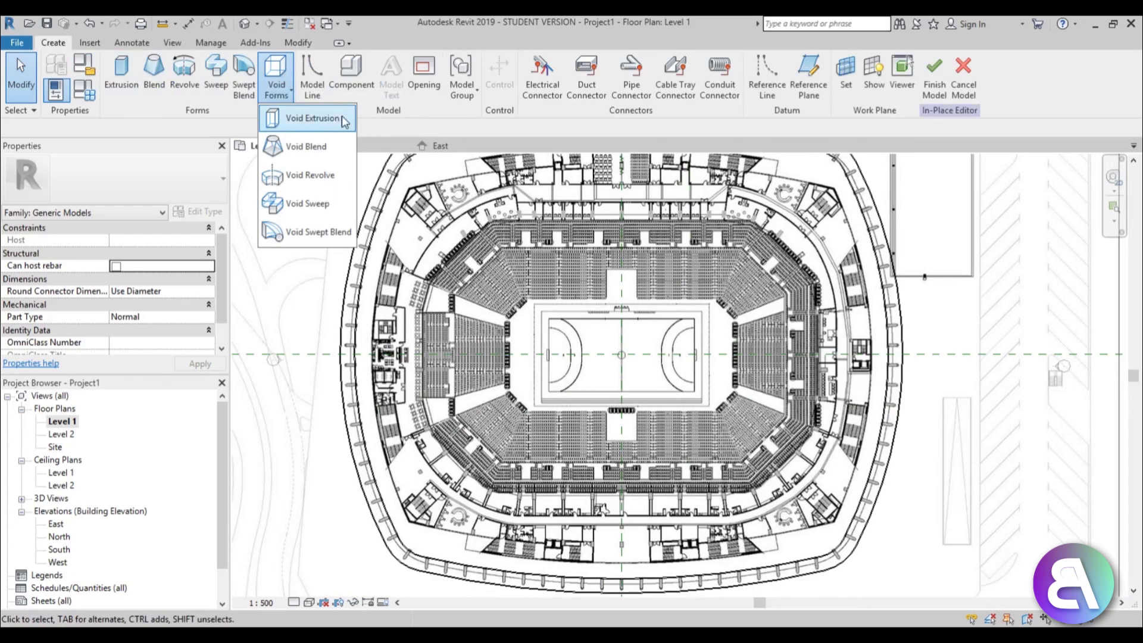
pyautogui.click(312, 119)
pyautogui.click(533, 63)
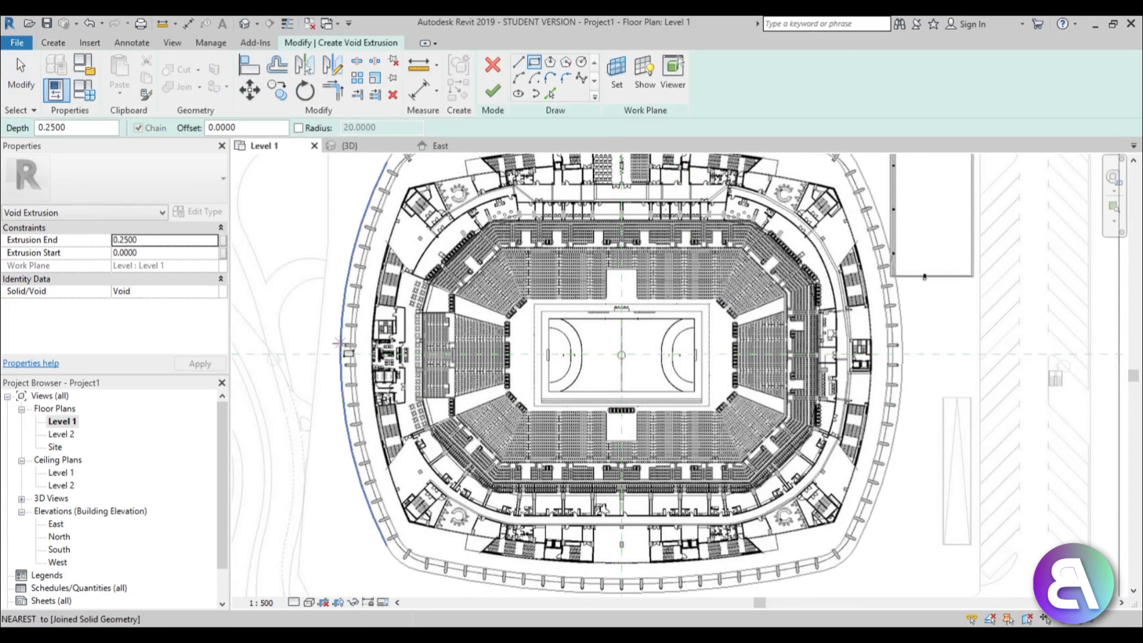
pyautogui.scroll(5, 312, 350)
pyautogui.click(299, 352)
pyautogui.click(622, 414)
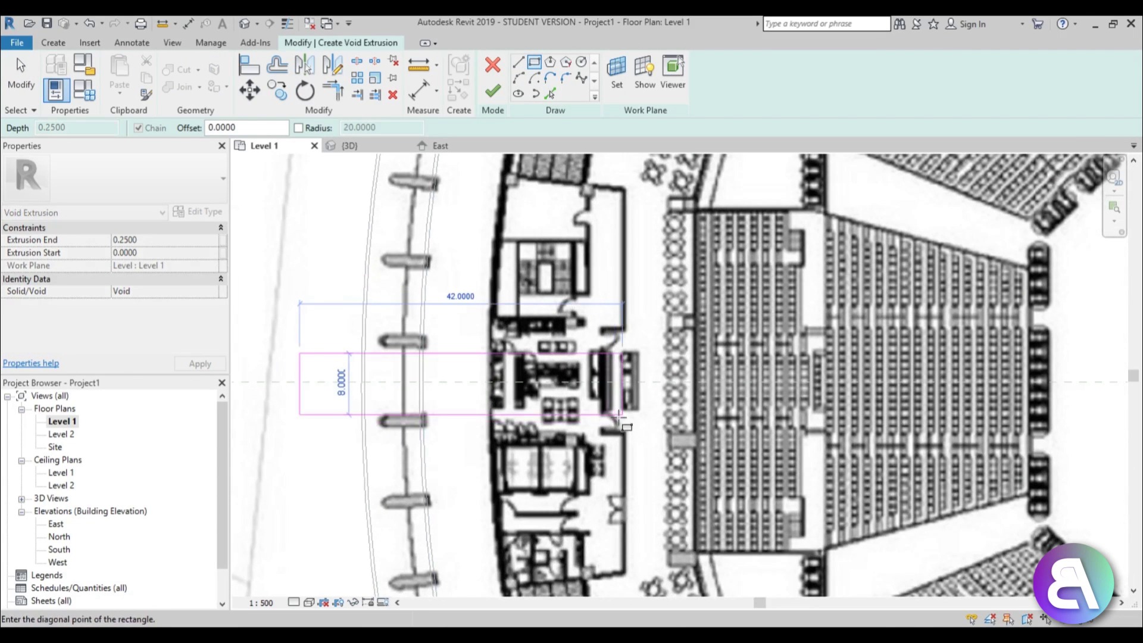
pyautogui.press('Escape')
pyautogui.press('Escape')
# Step: Stretch the rectangle's outer end away from the ring and pull its inner end back, making it about 46 m long
pyautogui.click(301, 388)
pyautogui.moveTo(162, 383); pyautogui.dragTo(160, 384)
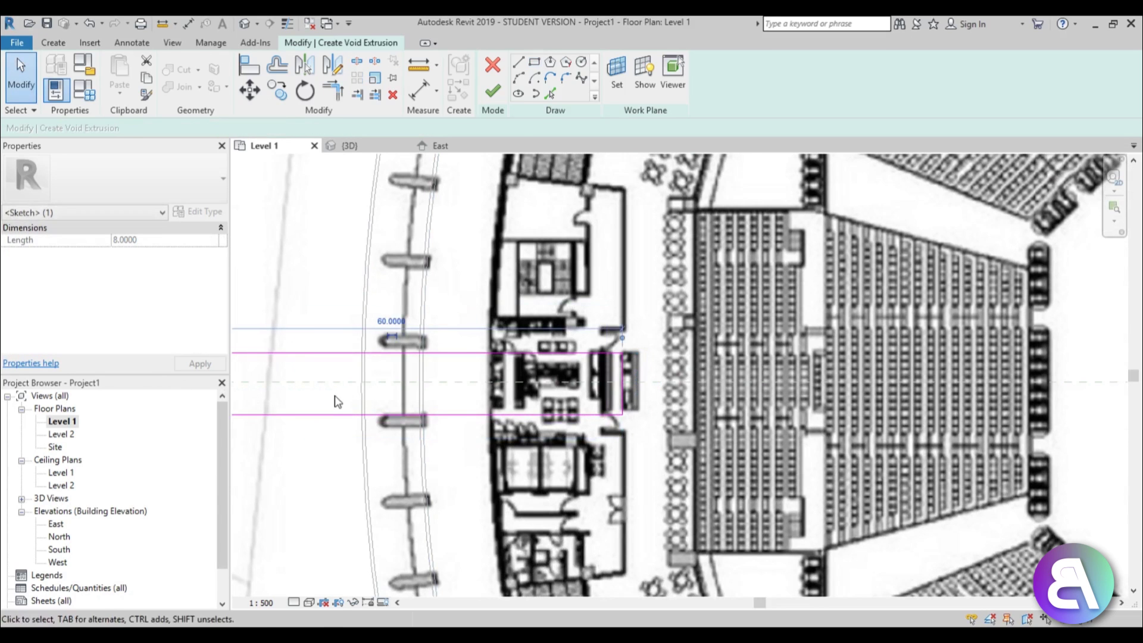
pyautogui.scroll(-1, 336, 399)
pyautogui.moveTo(424, 399); pyautogui.dragTo(541, 393, button='middle')
pyautogui.press('Escape')
pyautogui.moveTo(702, 388); pyautogui.dragTo(609, 386)
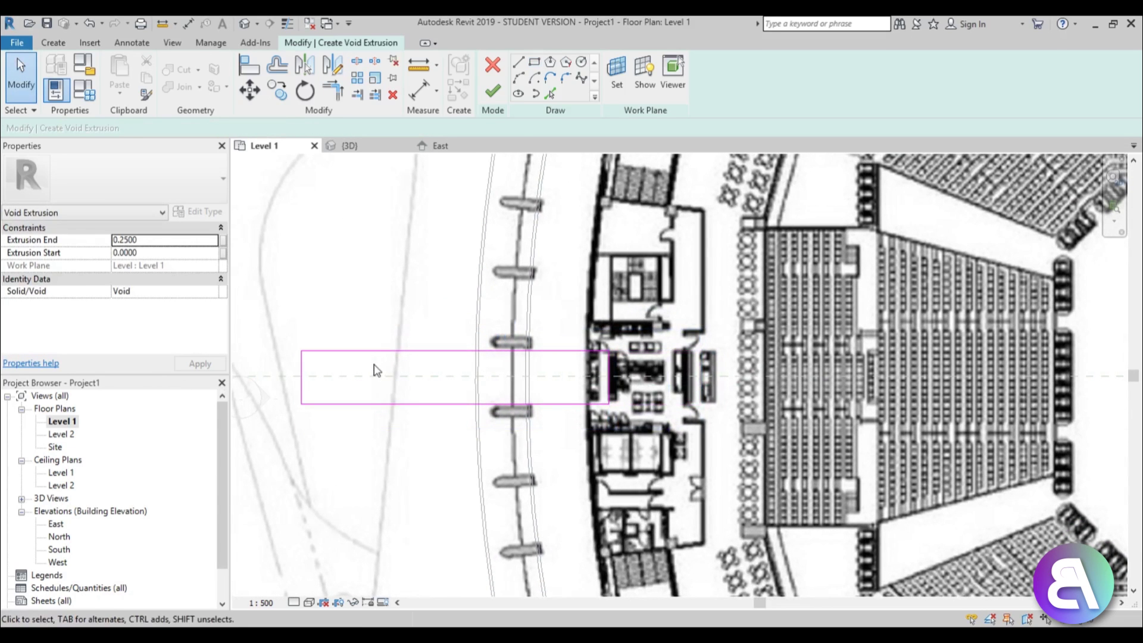
# Step: Bring the rectangle's two long edges closer to the horizontal centreline, setting the distance between them to 6 m
pyautogui.click(381, 353)
pyautogui.scroll(3, 625, 392)
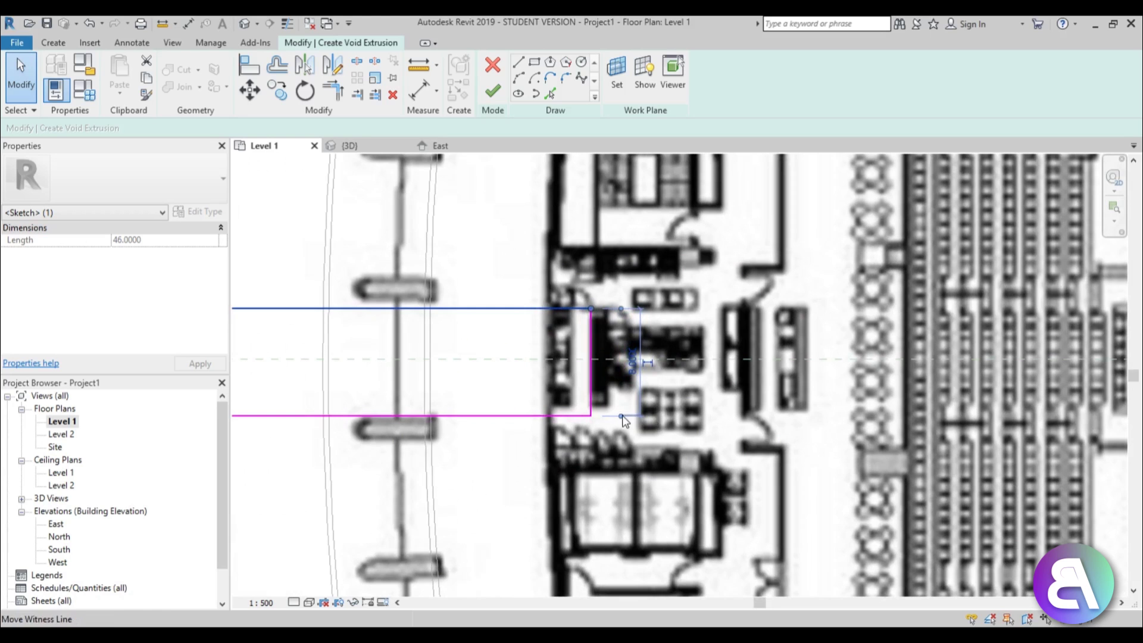
pyautogui.click(630, 351)
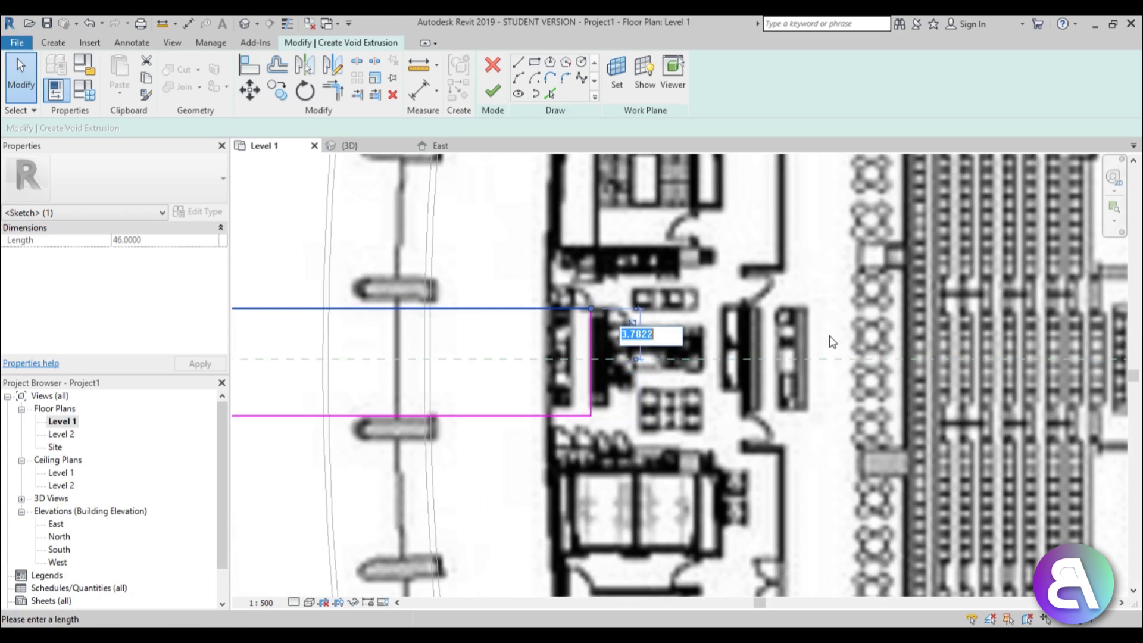
pyautogui.press('Return')
pyautogui.scroll(-2, 726, 355)
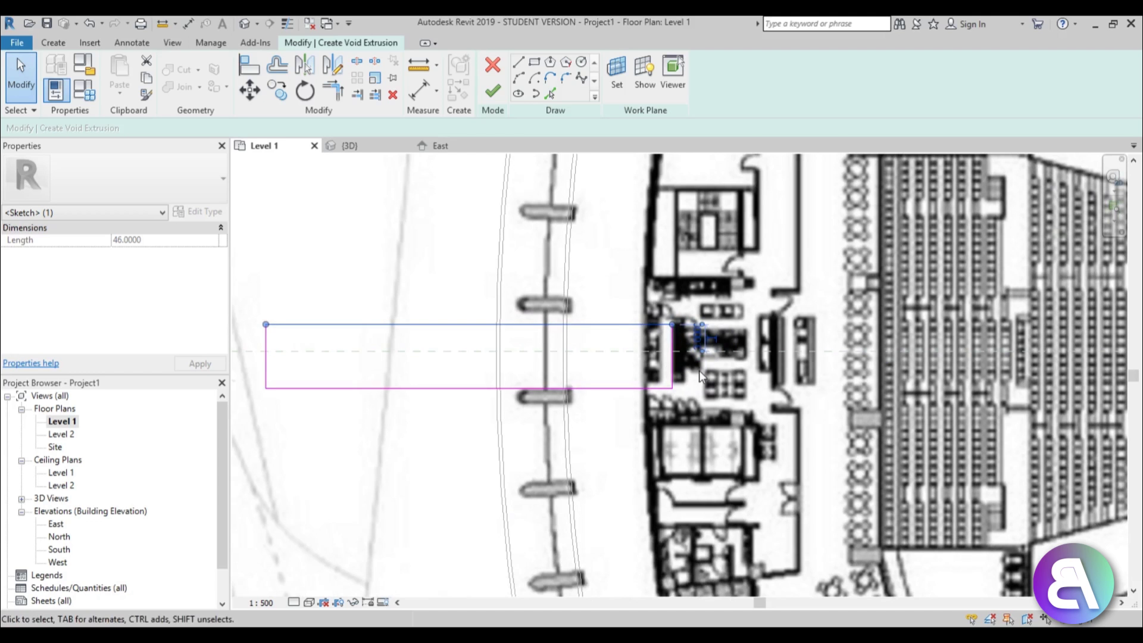
pyautogui.click(632, 388)
pyautogui.scroll(-2, 646, 377)
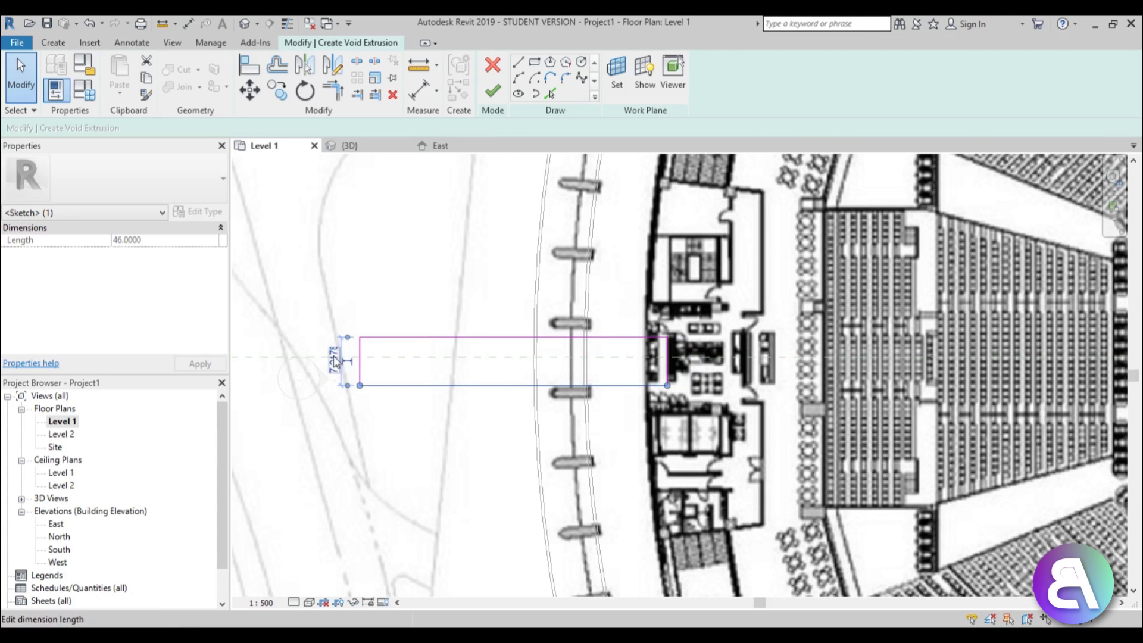
pyautogui.click(278, 232)
pyautogui.scroll(2, 511, 355)
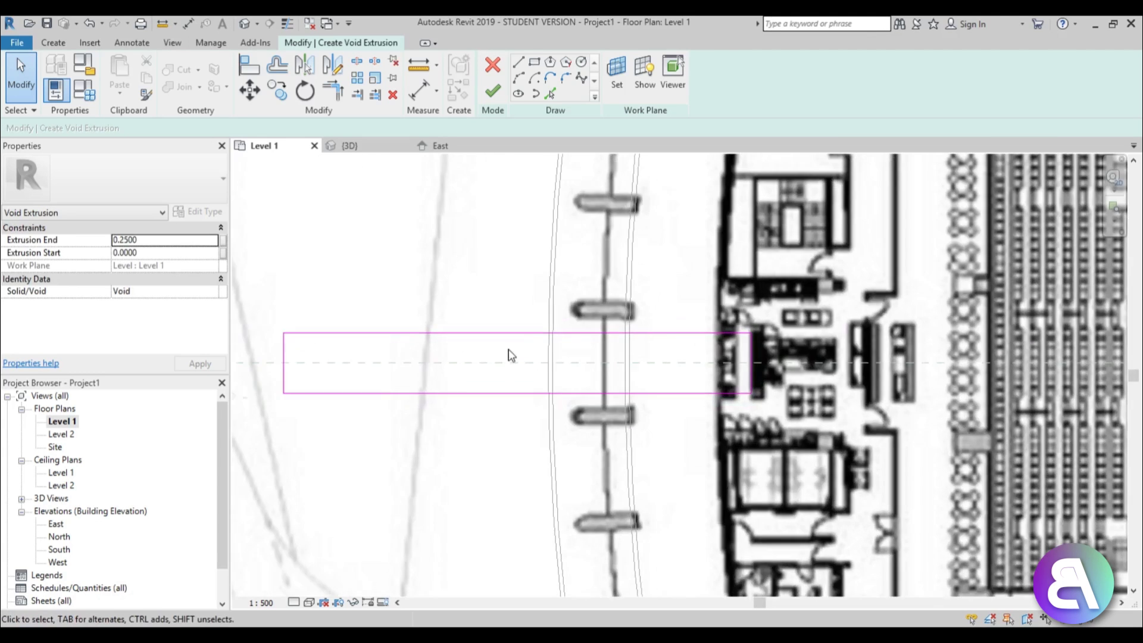
pyautogui.scroll(-2, 517, 373)
pyautogui.scroll(3, 515, 367)
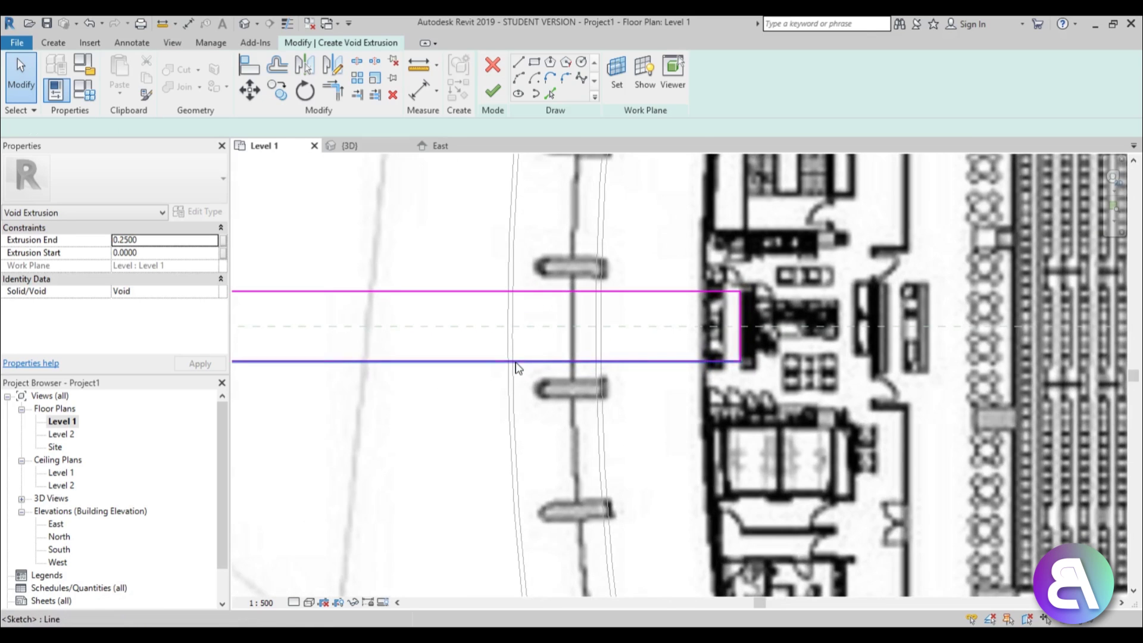
# Step: Set the distance between the rectangle's long edges to 7 m and place the upper edge 4 m from the horizontal centreline
pyautogui.click(515, 366)
pyautogui.scroll(-2, 516, 366)
pyautogui.scroll(3, 361, 344)
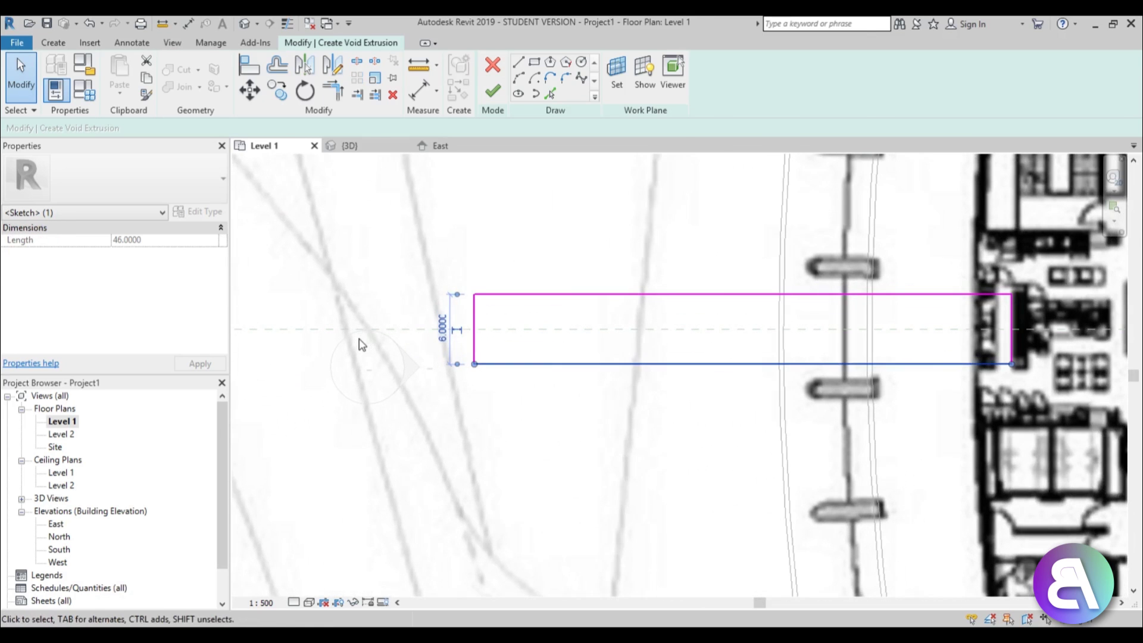
pyautogui.click(442, 329)
pyautogui.press('Return')
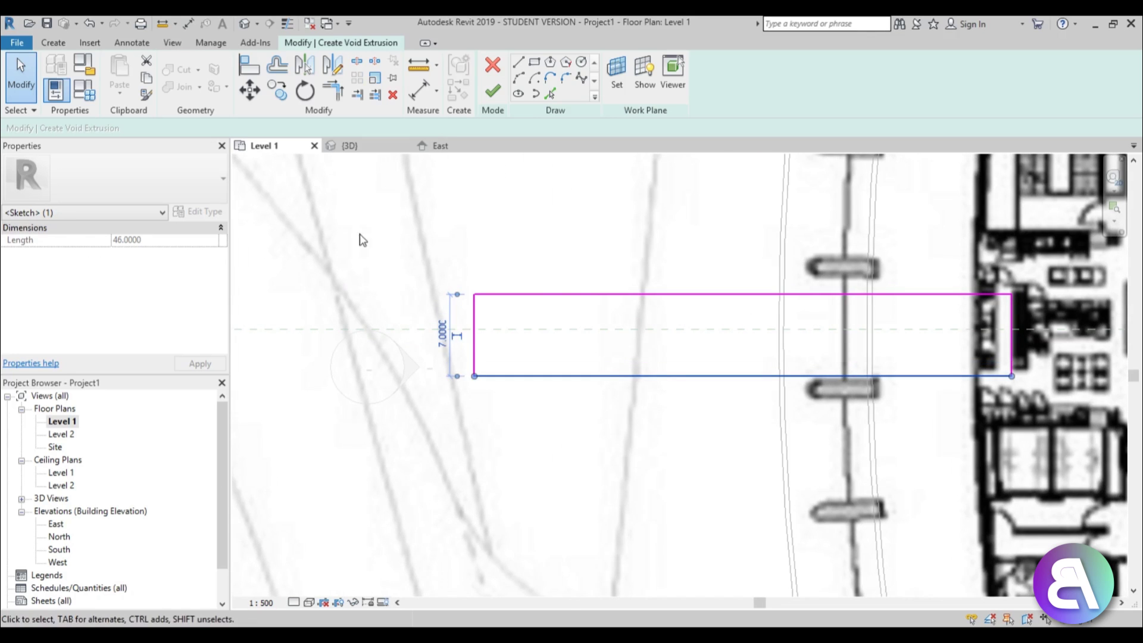
pyautogui.click(605, 295)
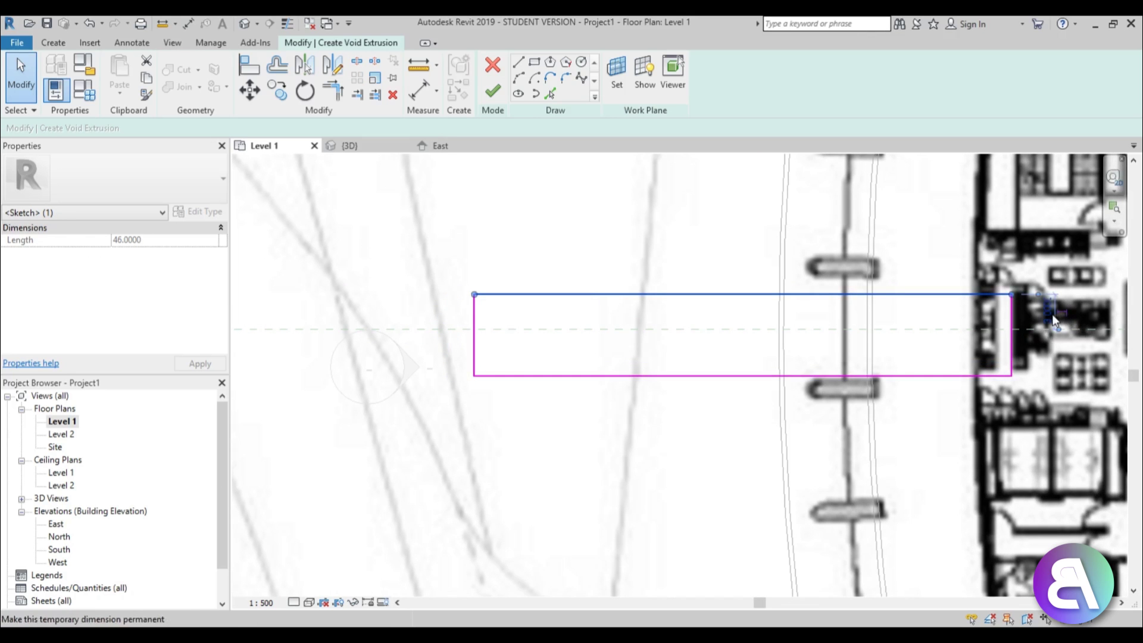
pyautogui.click(1048, 312)
pyautogui.write('4')
pyautogui.press('Return')
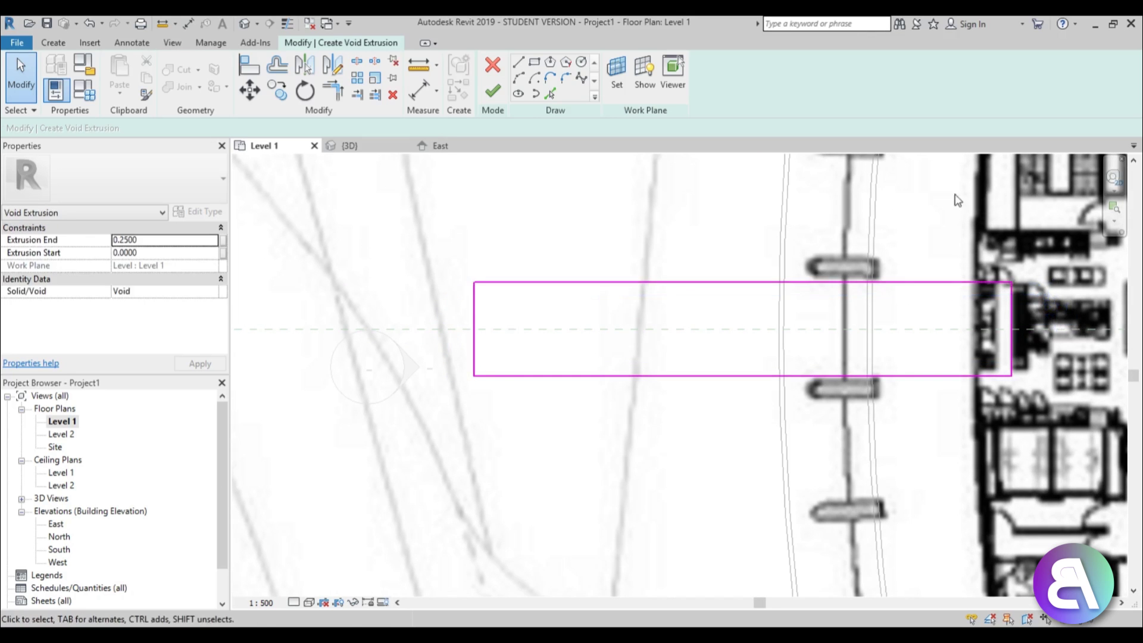
# Step: Shorten the rectangle by moving its outer short edge inward, keeping it outside the facade ring
pyautogui.scroll(-3, 408, 307)
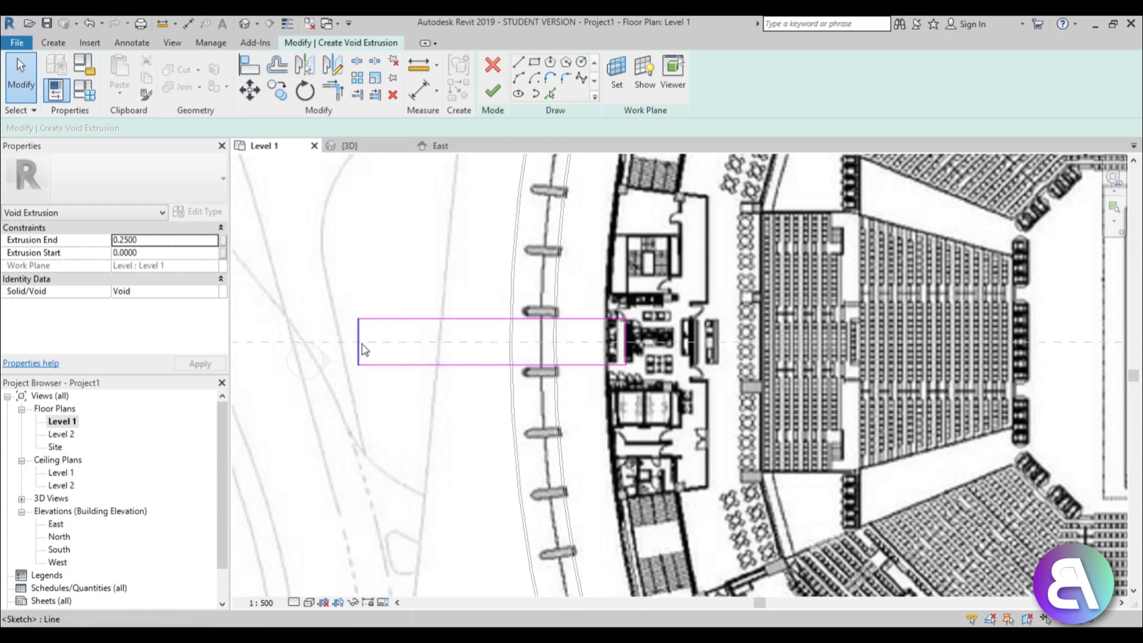
pyautogui.moveTo(360, 348); pyautogui.dragTo(428, 343)
pyautogui.scroll(-3, 456, 334)
pyautogui.click(490, 396)
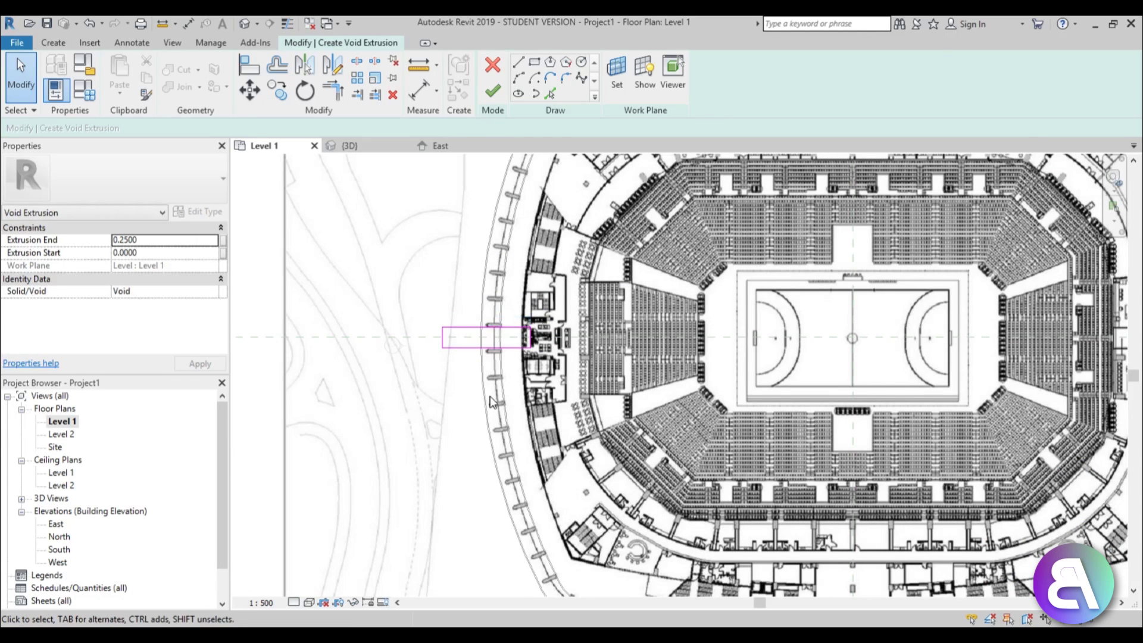
# Step: Rotate a copy of the rectangle by 2° about the midpoint of the ring's outer east edge
pyautogui.moveTo(420, 289); pyautogui.dragTo(535, 372)
pyautogui.scroll(-2, 365, 269)
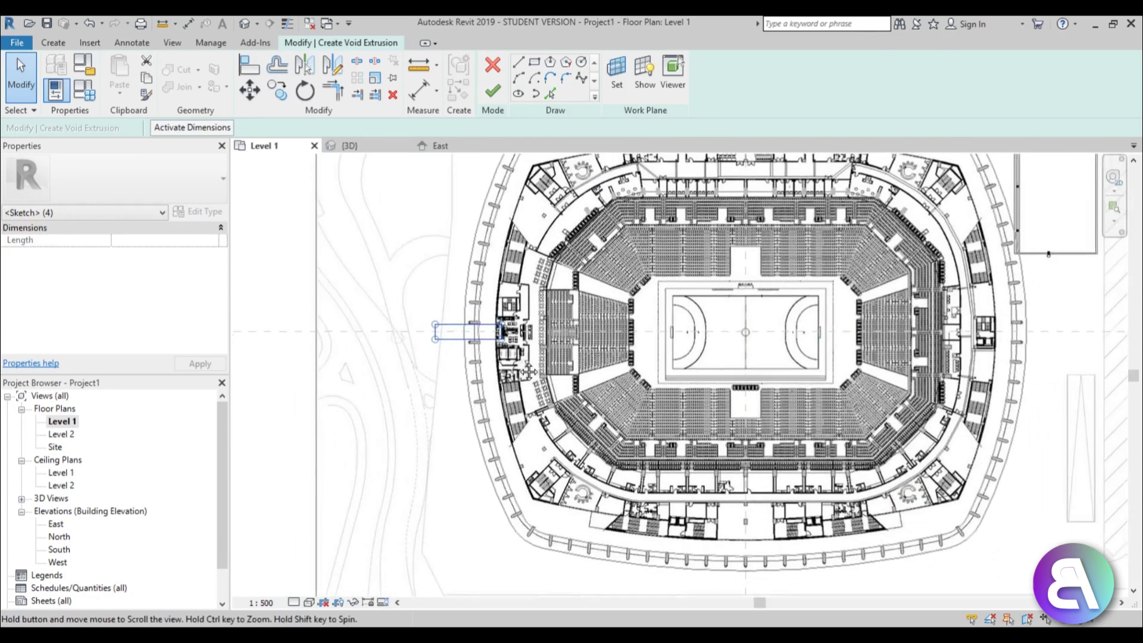
pyautogui.click(314, 94)
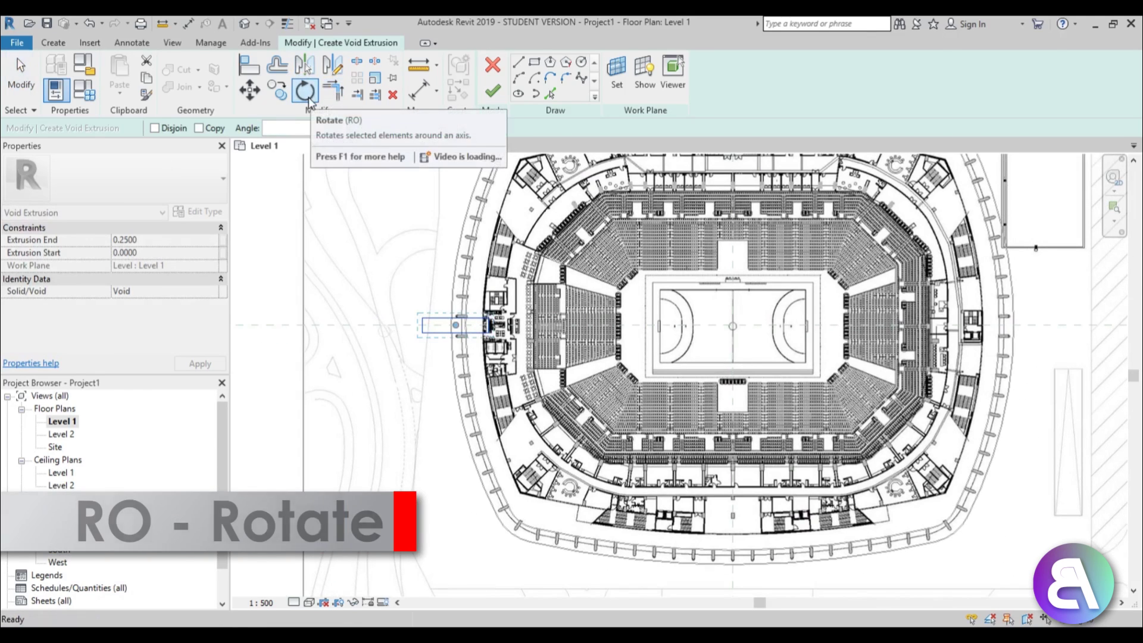
pyautogui.click(214, 129)
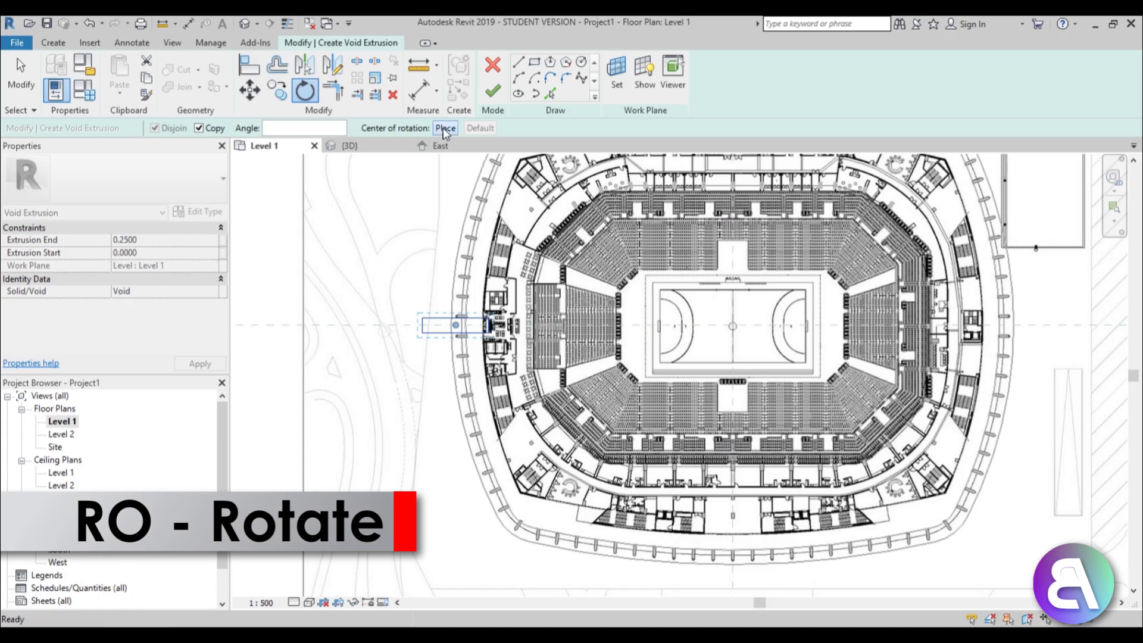
pyautogui.click(444, 129)
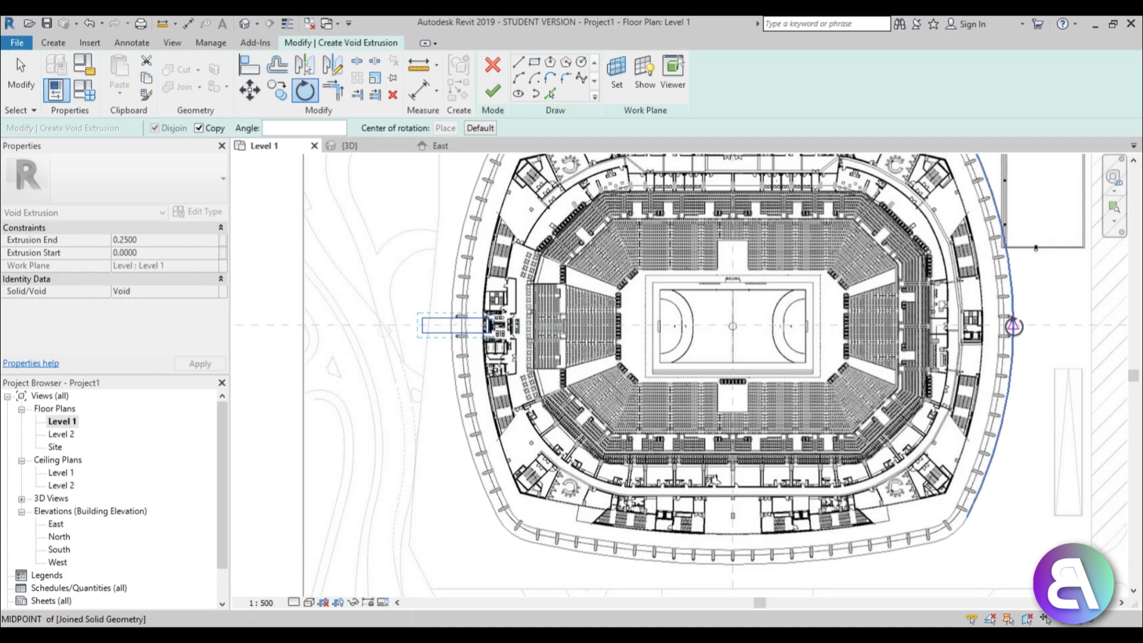
pyautogui.click(1014, 326)
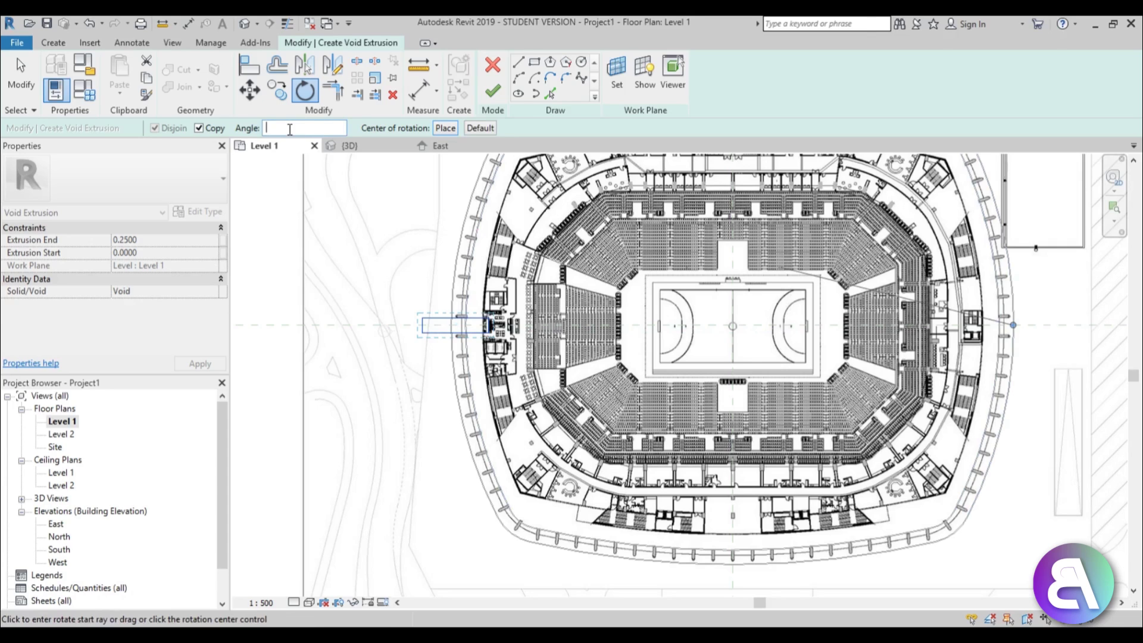
pyautogui.write('2')
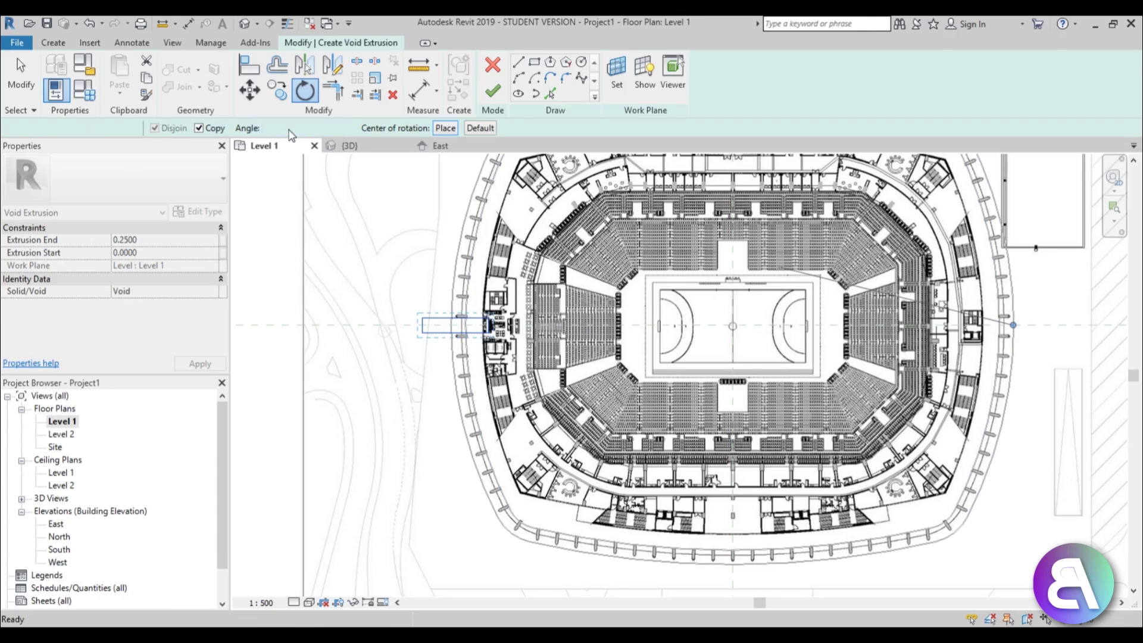
pyautogui.press('Return')
pyautogui.scroll(7, 452, 335)
pyautogui.scroll(-6, 446, 324)
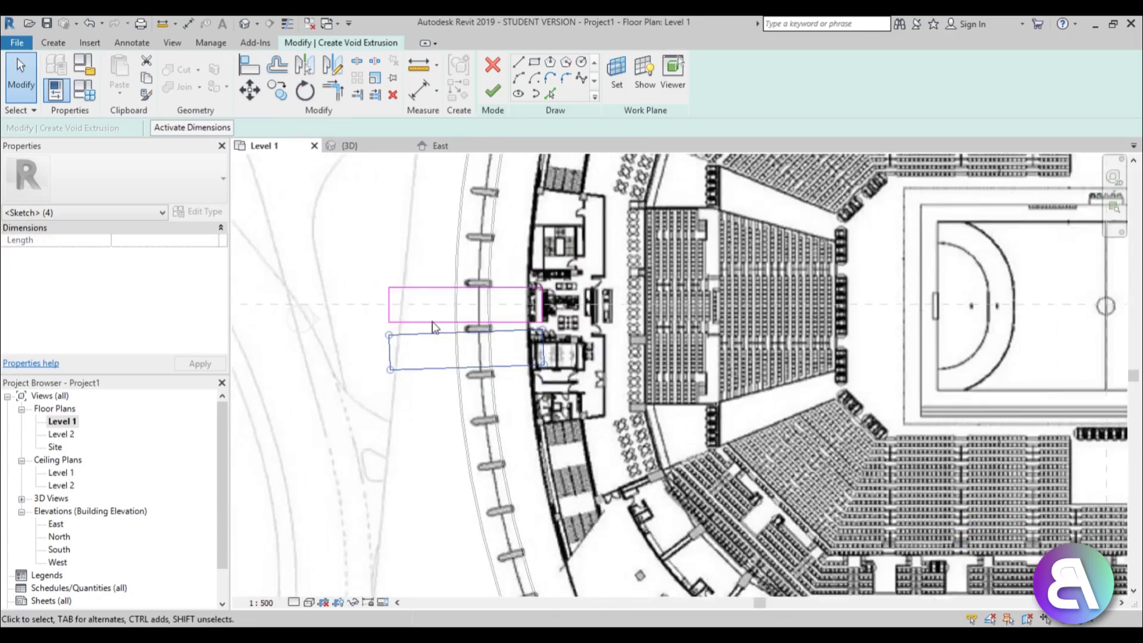
# Step: Rotate copies of both rectangles by 4° about the midpoint of the ring's outer east edge
pyautogui.moveTo(369, 276); pyautogui.dragTo(491, 382)
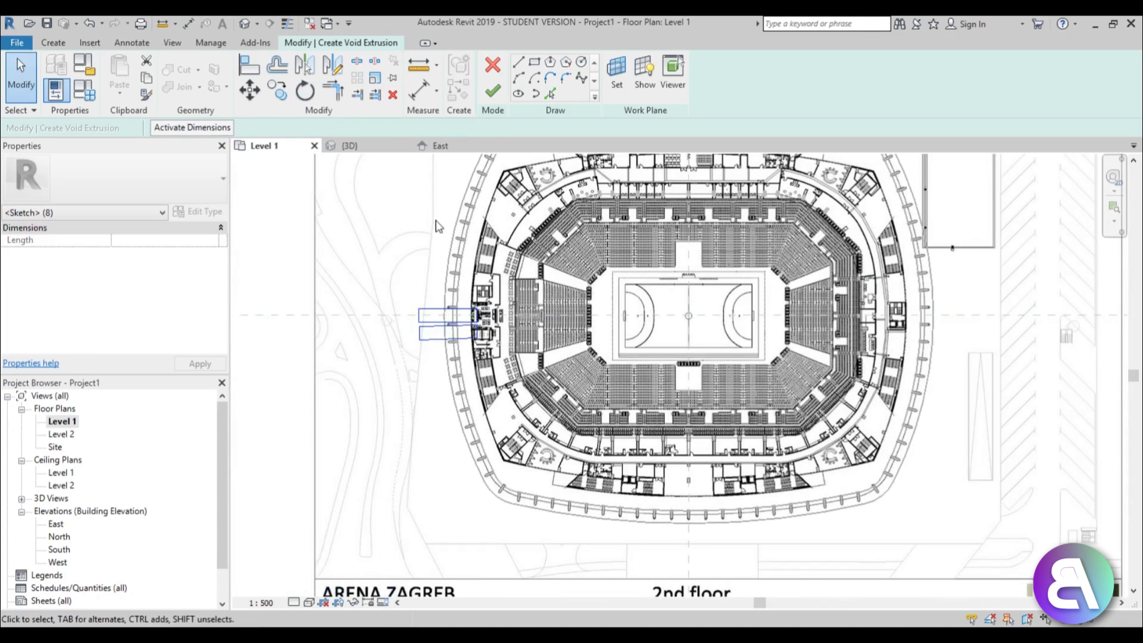
pyautogui.click(305, 94)
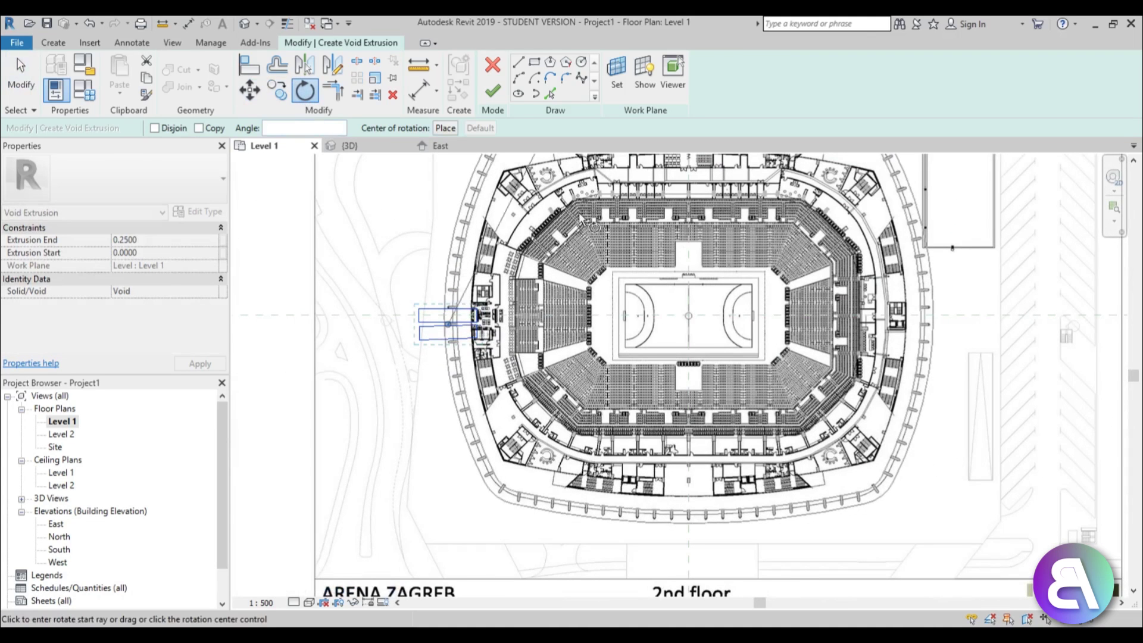
pyautogui.click(200, 128)
pyautogui.click(445, 128)
pyautogui.click(932, 315)
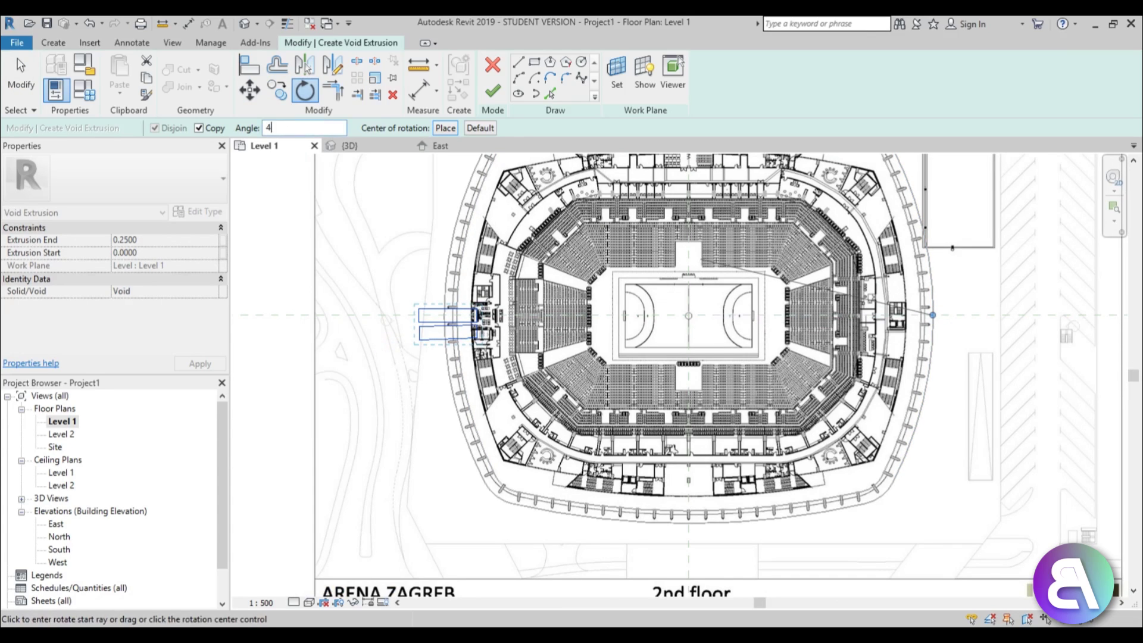
pyautogui.press('Return')
pyautogui.scroll(3, 388, 288)
pyautogui.scroll(-2, 341, 238)
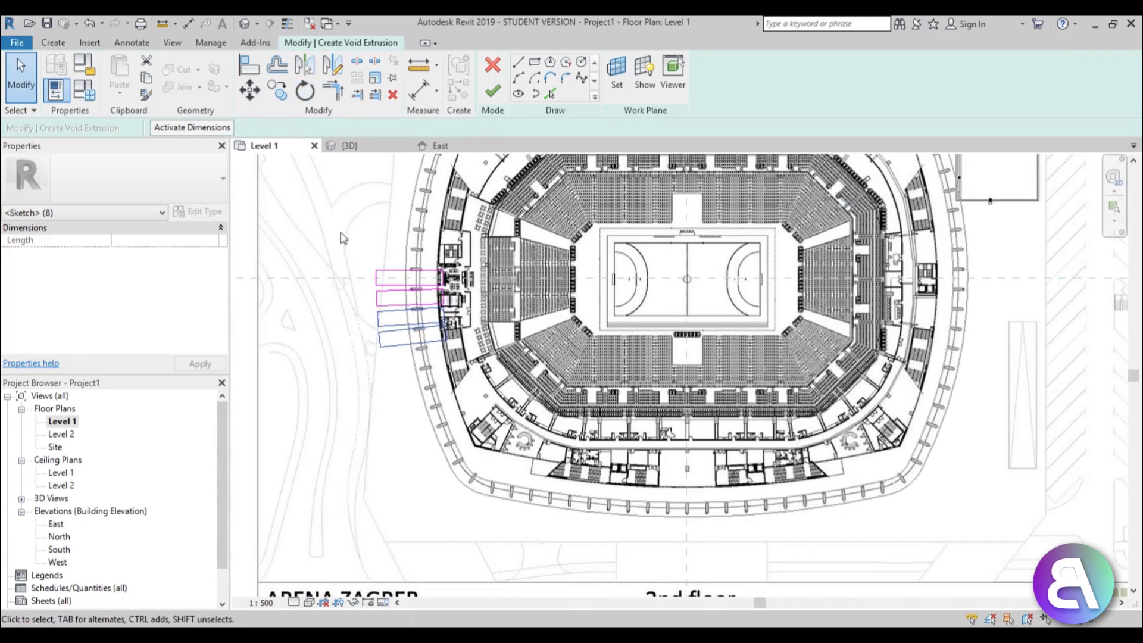
# Step: Rotate copies of all four rectangles about the midpoint of the ring's outer east edge, continuing their even spacing southward
pyautogui.moveTo(316, 215); pyautogui.dragTo(504, 359)
pyautogui.click(307, 90)
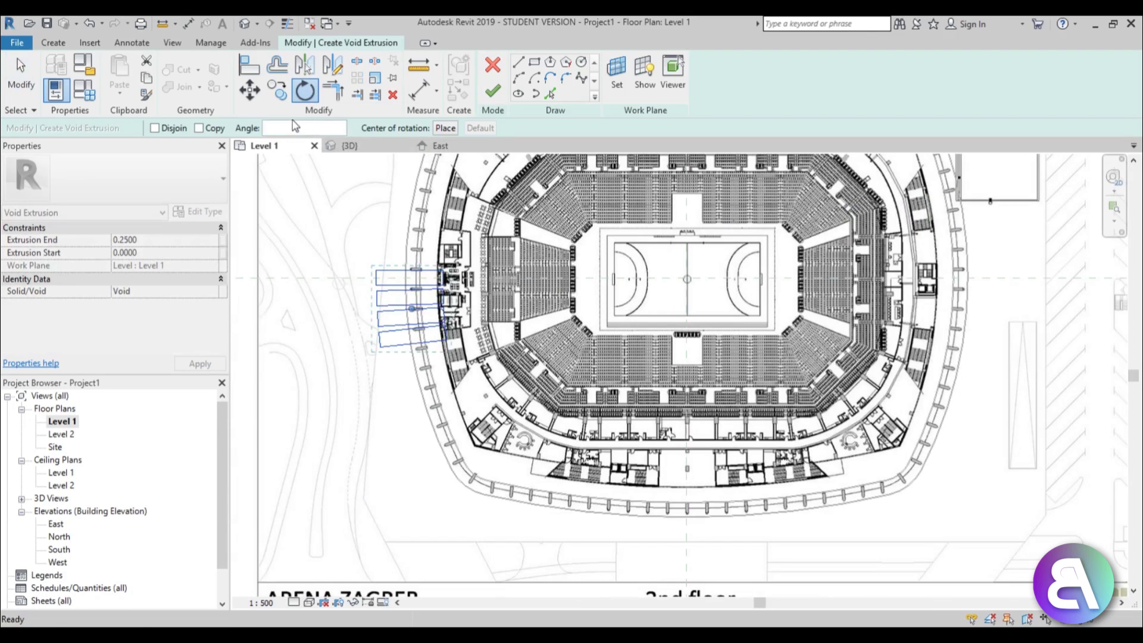
pyautogui.click(445, 128)
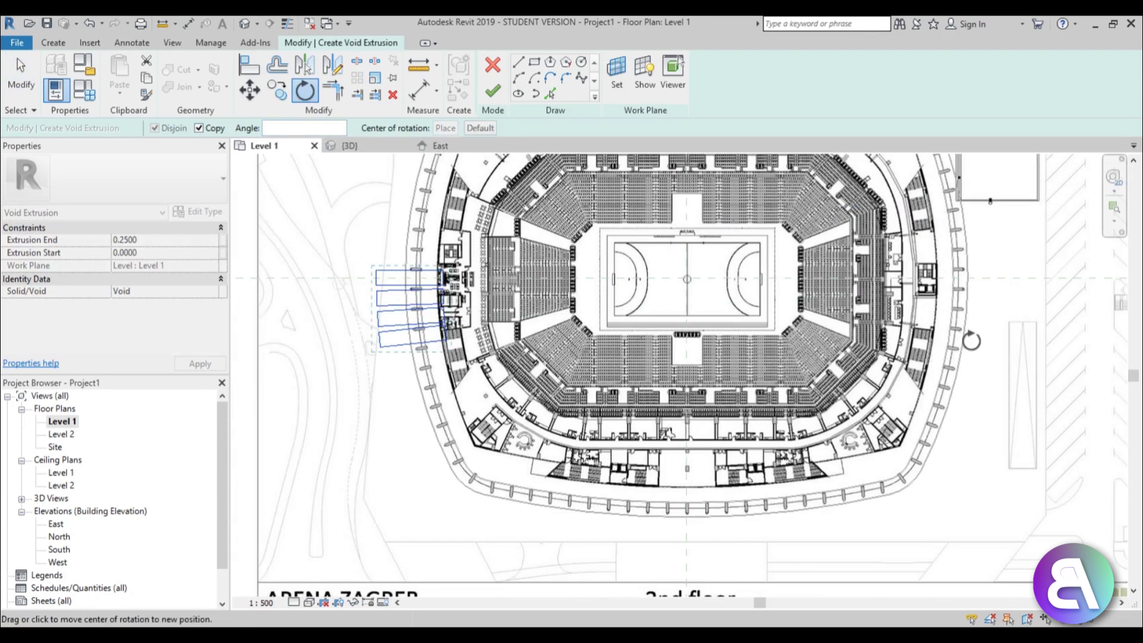
pyautogui.click(968, 278)
pyautogui.click(295, 128)
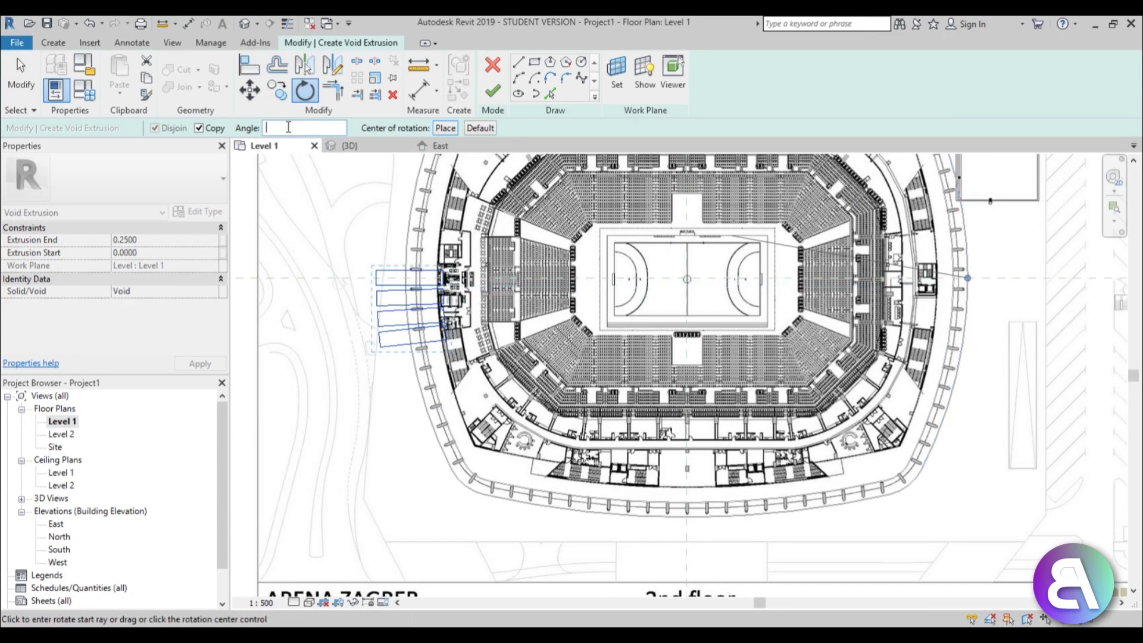
pyautogui.press('Return')
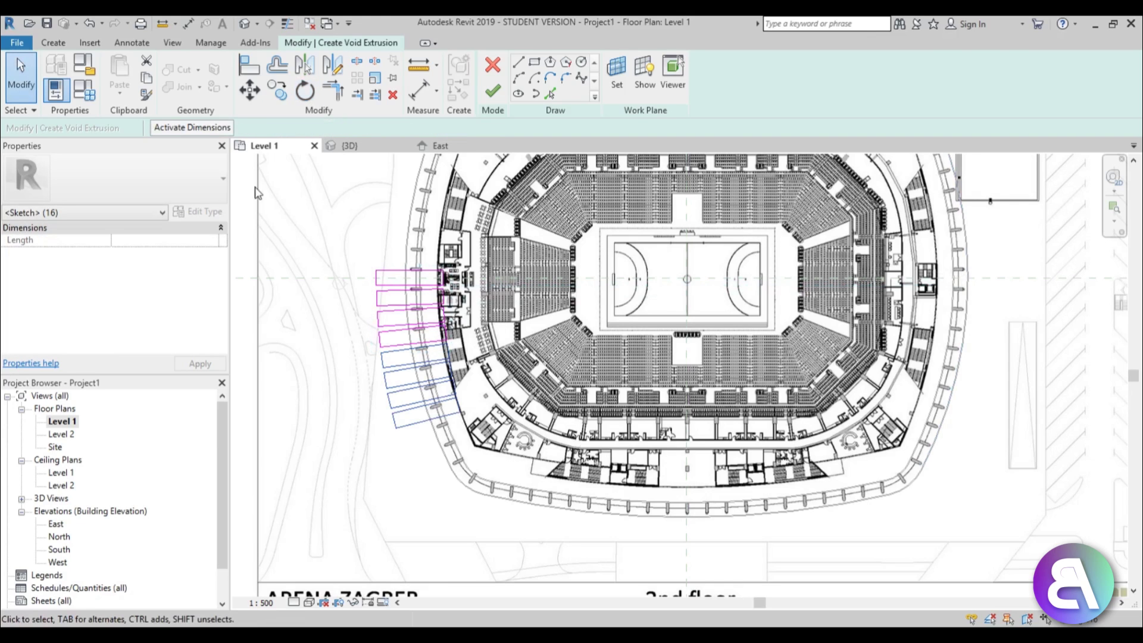
# Step: Rotate copies of the newest four rectangles by 8° about the midpoint of the ring's outer east edge
pyautogui.click(303, 95)
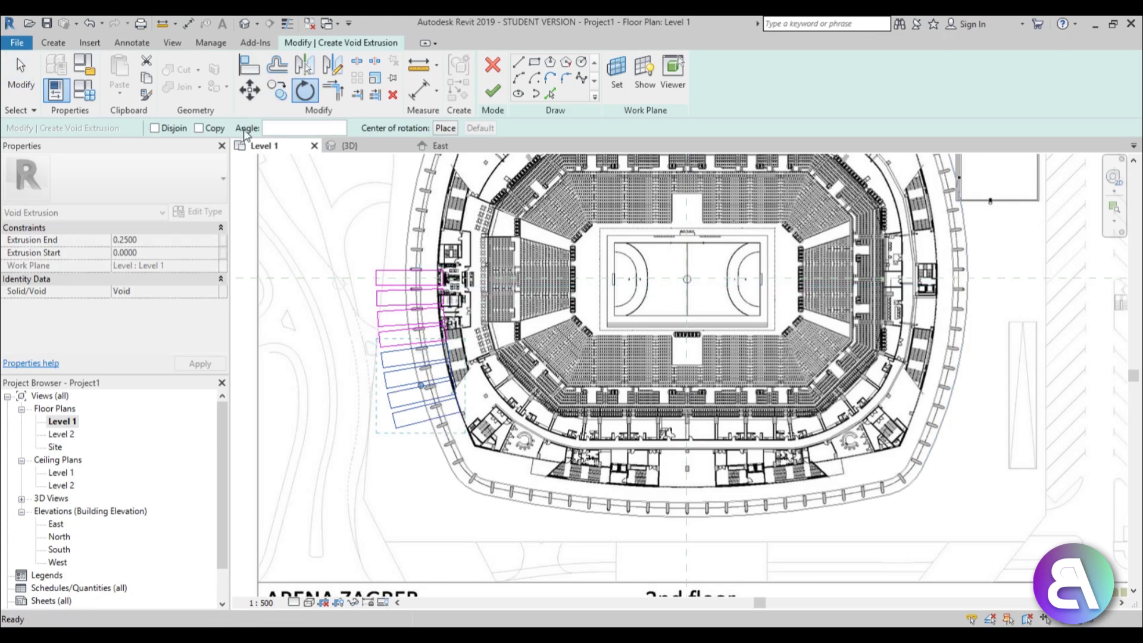
pyautogui.click(444, 128)
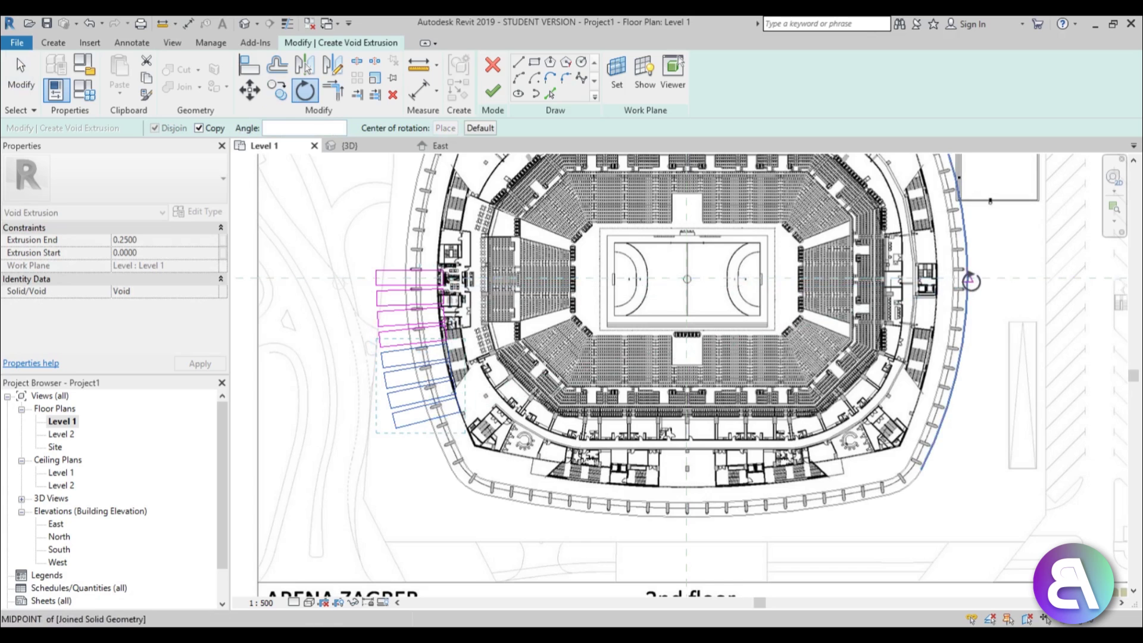
pyautogui.click(967, 278)
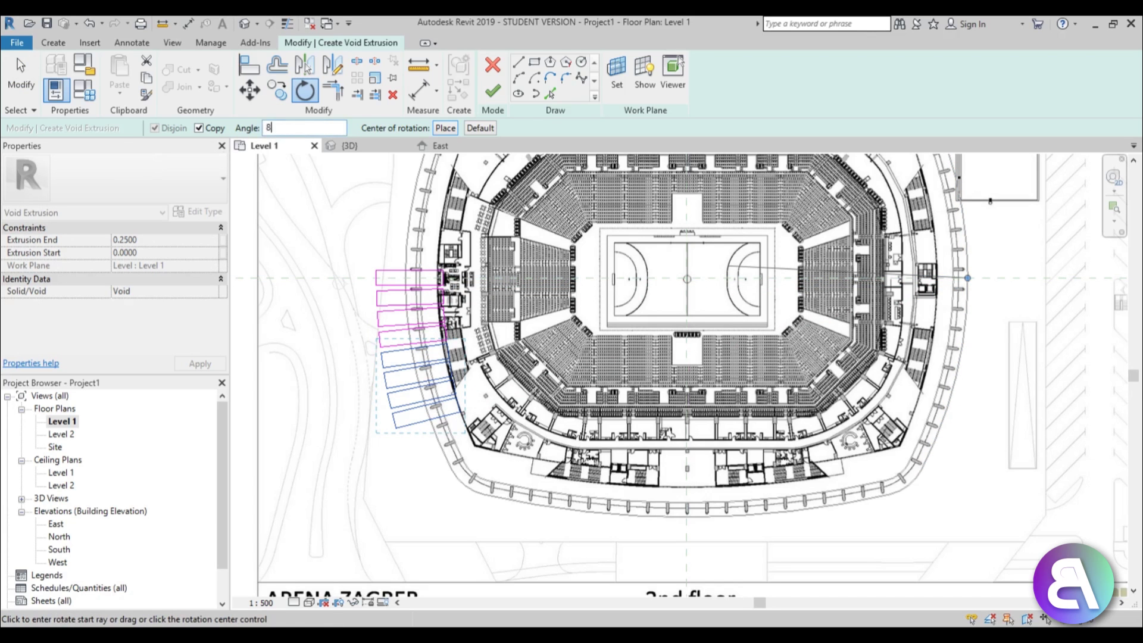
pyautogui.write('8')
pyautogui.press('Return')
# Step: Delete the two southernmost void rectangles at the ring's southwest corner
pyautogui.scroll(3, 453, 495)
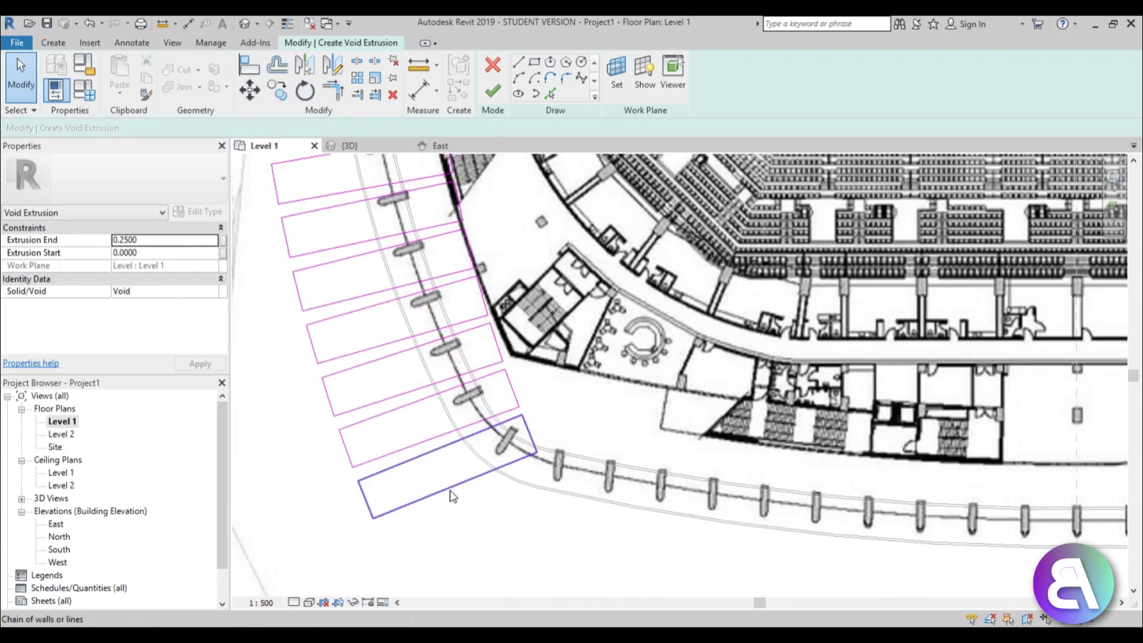
pyautogui.click(450, 491)
pyautogui.press('Delete')
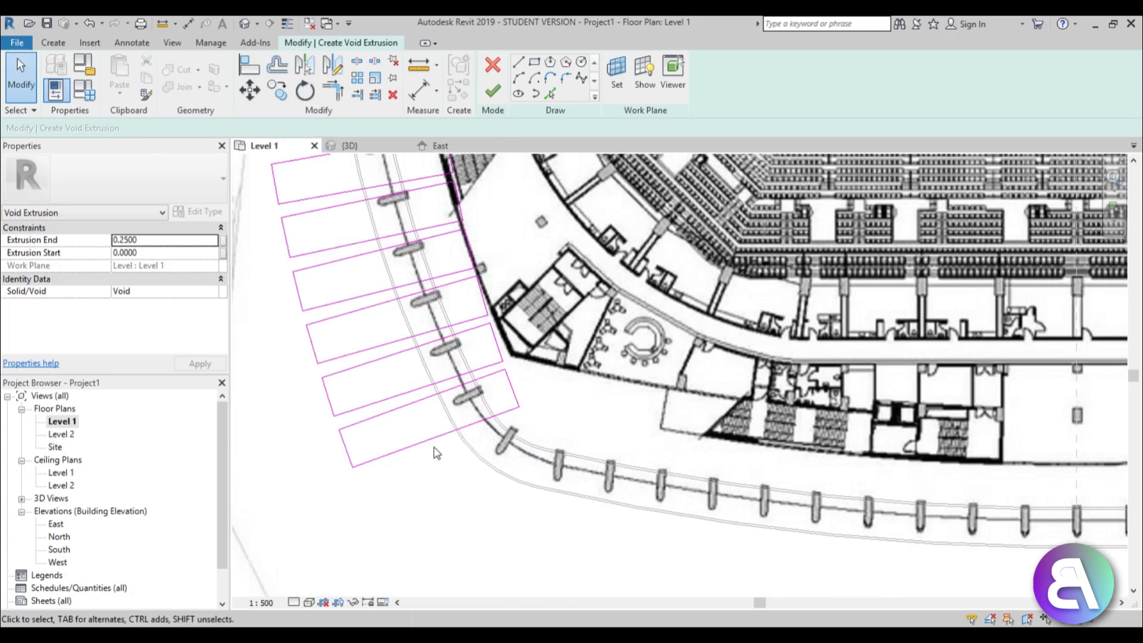
pyautogui.press('Tab')
pyautogui.click(428, 439)
pyautogui.scroll(3, 441, 435)
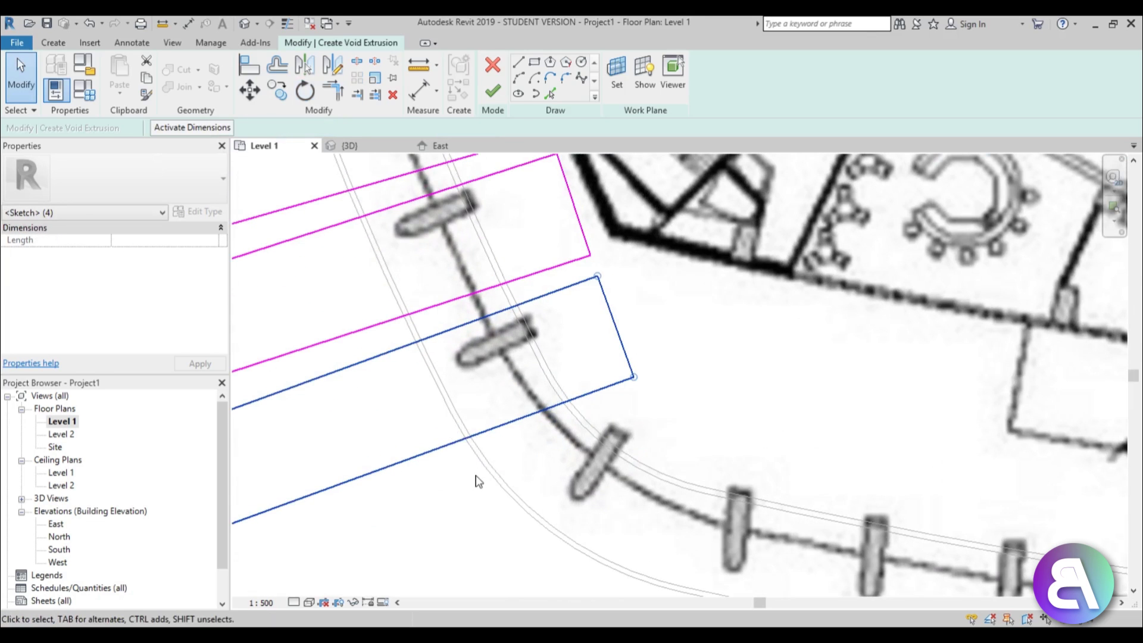
pyautogui.press('Delete')
pyautogui.scroll(-6, 467, 434)
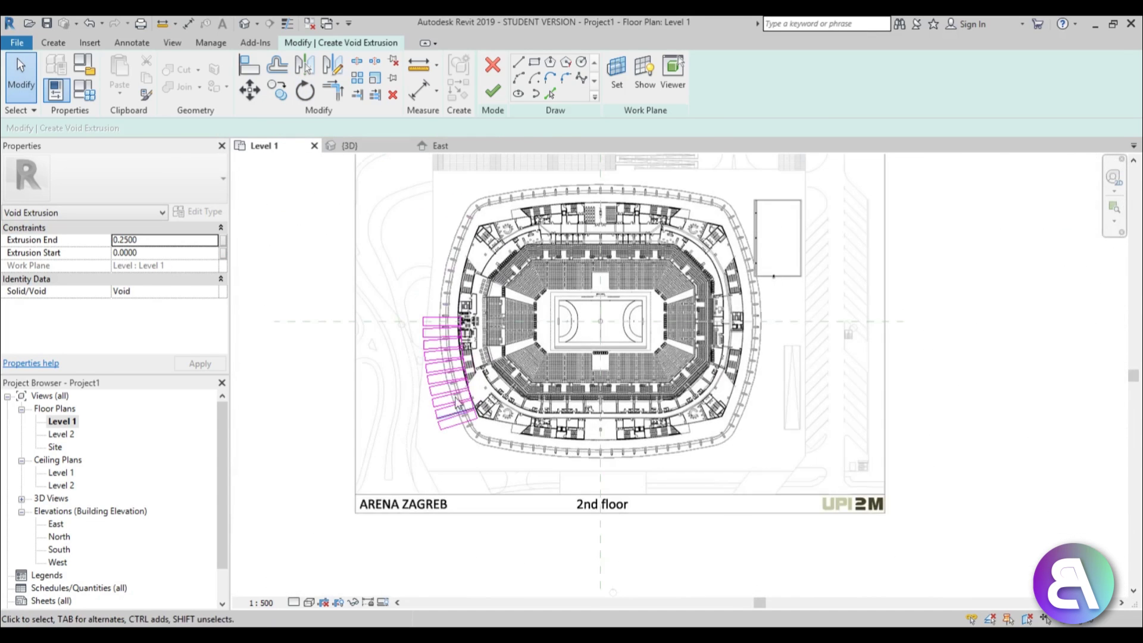
# Step: Mirror the nine rectangles below the centre one across the horizontal centreline
pyautogui.scroll(5, 419, 309)
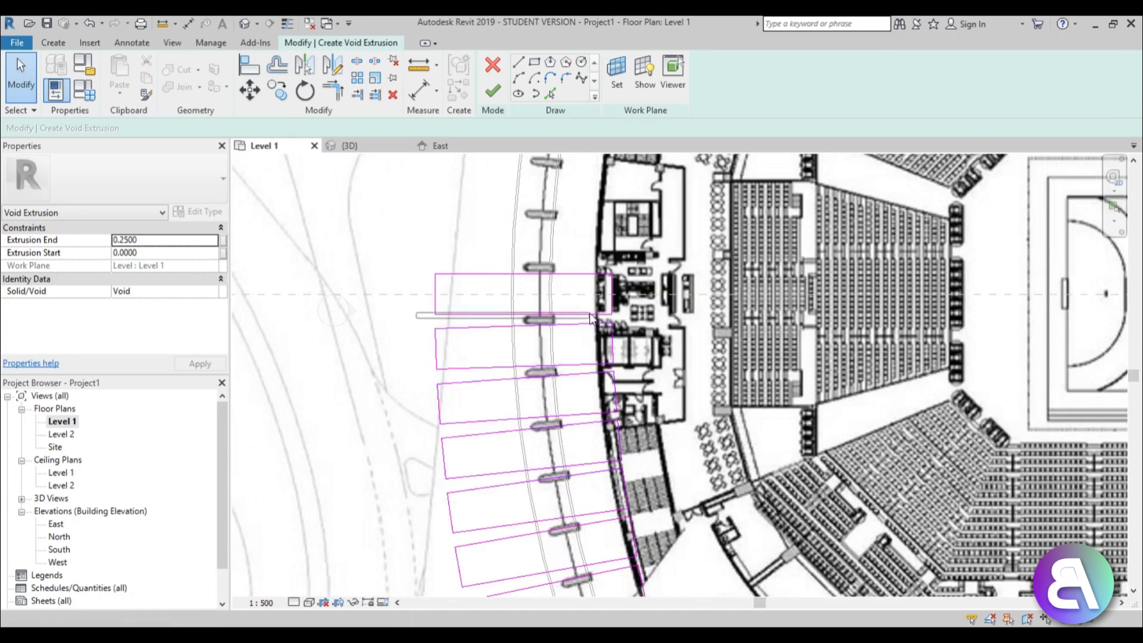
pyautogui.scroll(-3, 590, 319)
pyautogui.moveTo(530, 315); pyautogui.dragTo(686, 531)
pyautogui.moveTo(680, 510); pyautogui.dragTo(569, 392, button='middle')
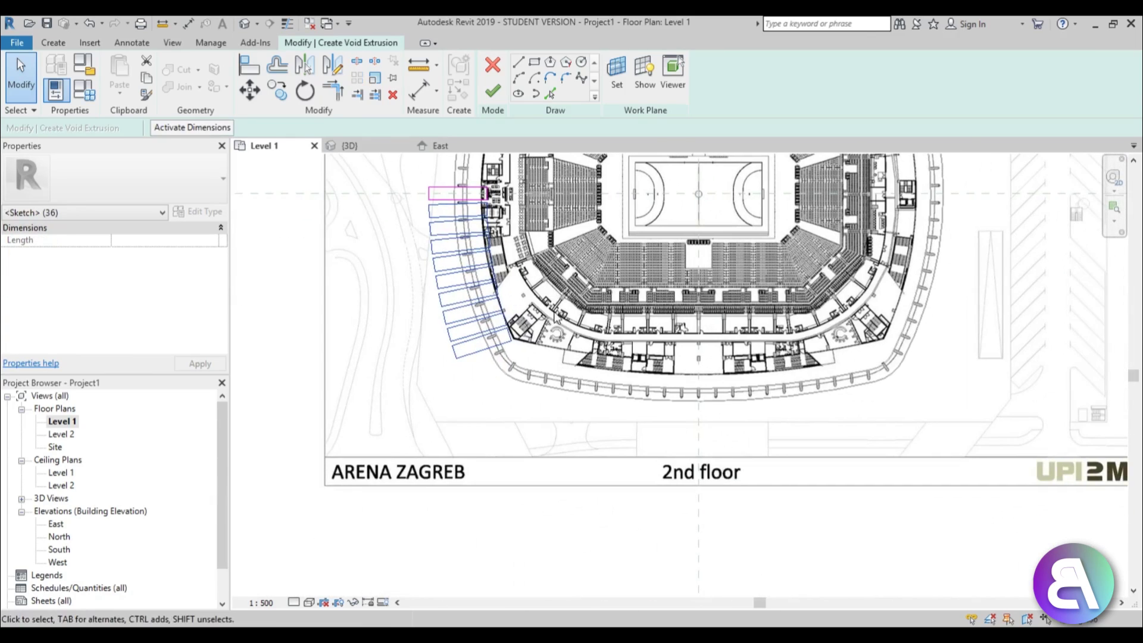
pyautogui.press('m')
pyautogui.press('m')
pyautogui.click(536, 194)
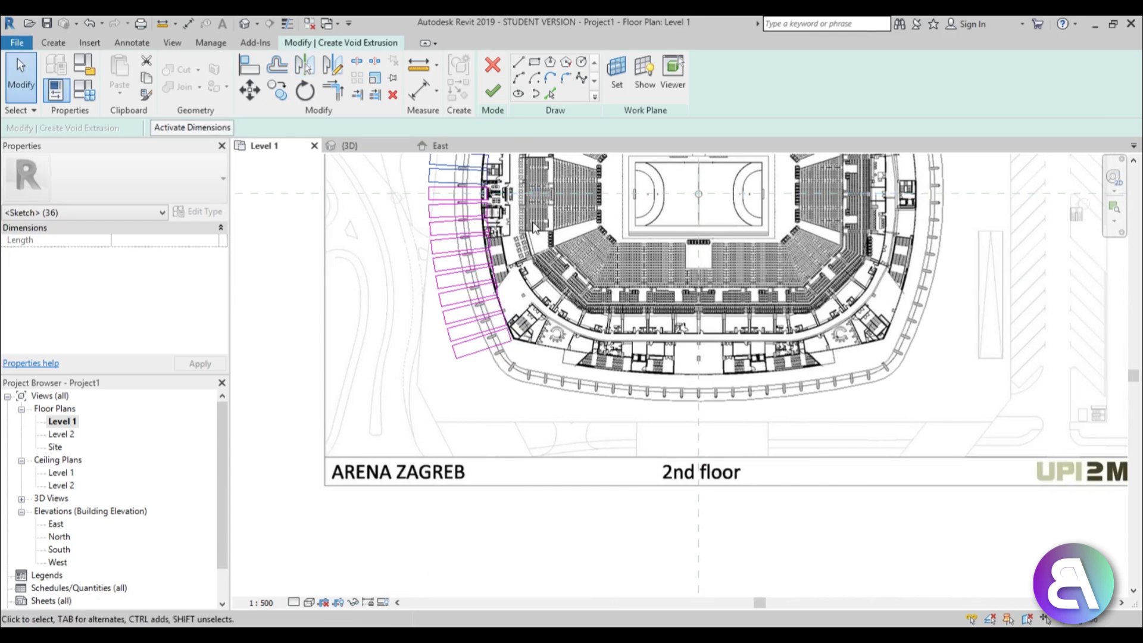
pyautogui.moveTo(533, 218); pyautogui.dragTo(487, 462, button='middle')
pyautogui.scroll(-2, 500, 250)
pyautogui.press('Escape')
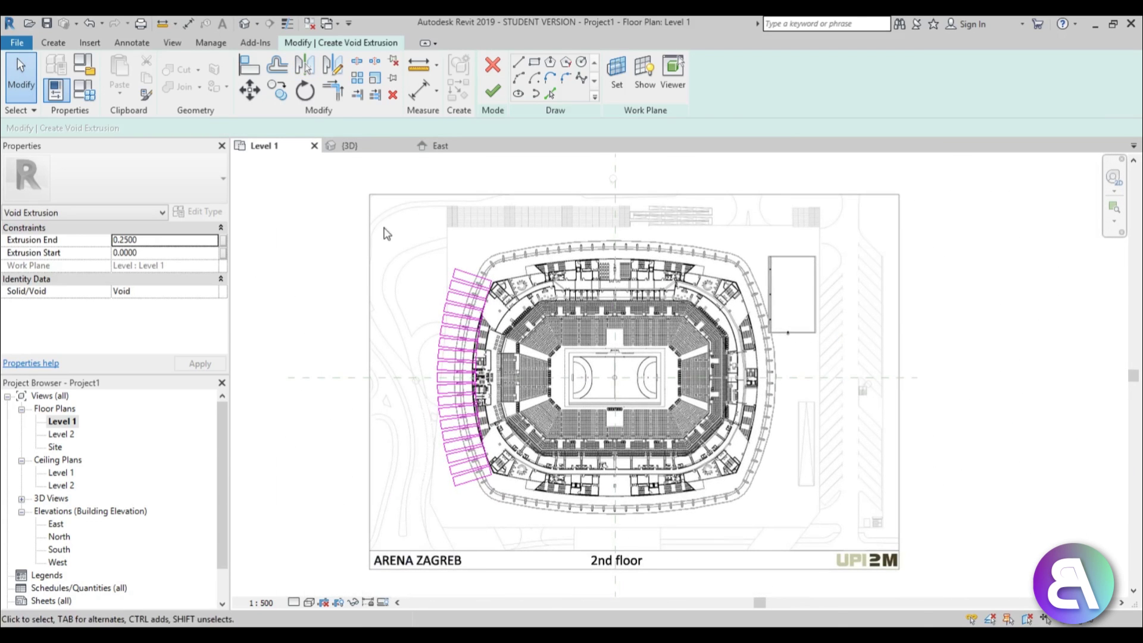
# Step: Mirror all the west-side rectangles across the vertical centreline onto the east side of the facade ring
pyautogui.moveTo(386, 234); pyautogui.dragTo(519, 523)
pyautogui.press('m')
pyautogui.press('m')
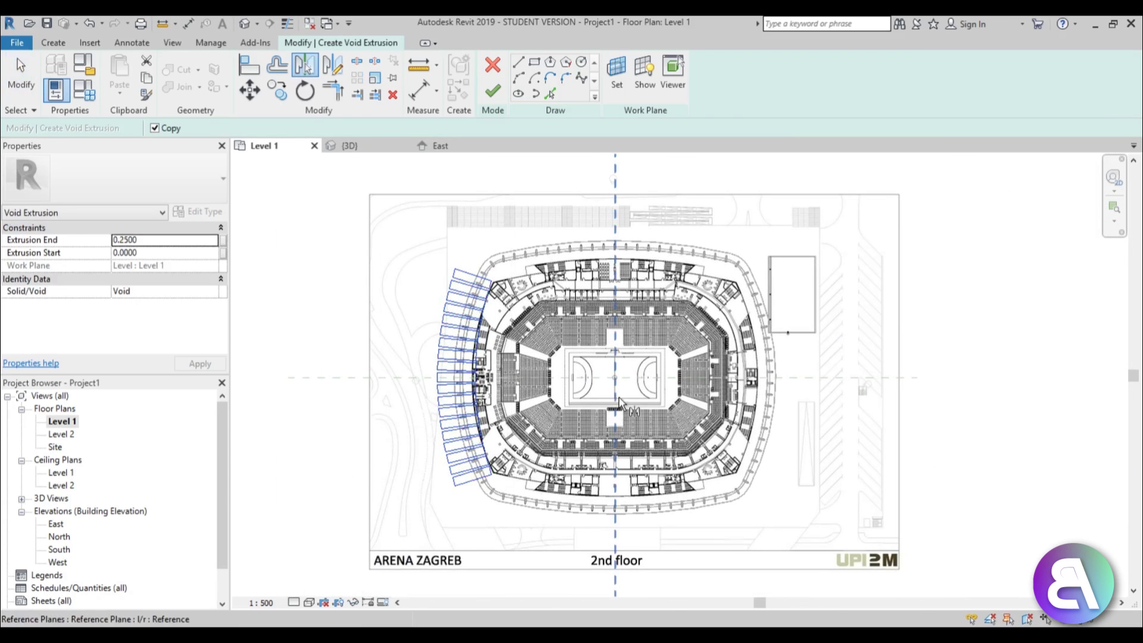
pyautogui.click(619, 400)
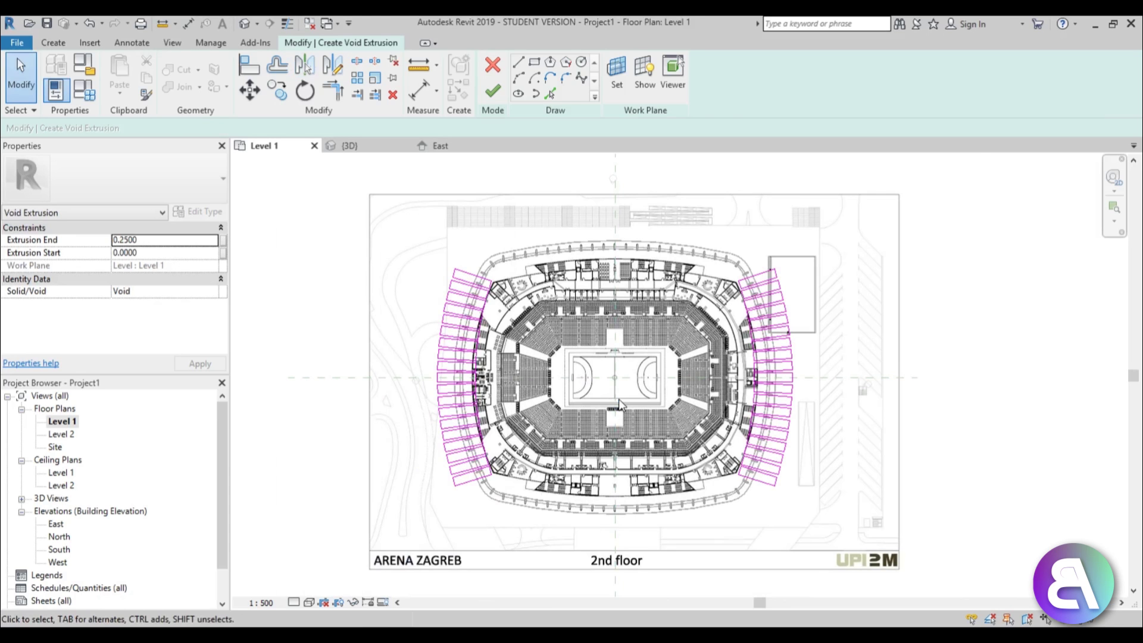
# Step: Copy the west rectangle lying on the horizontal centreline to the north side of the ring at the vertical centreline
pyautogui.scroll(1, 515, 388)
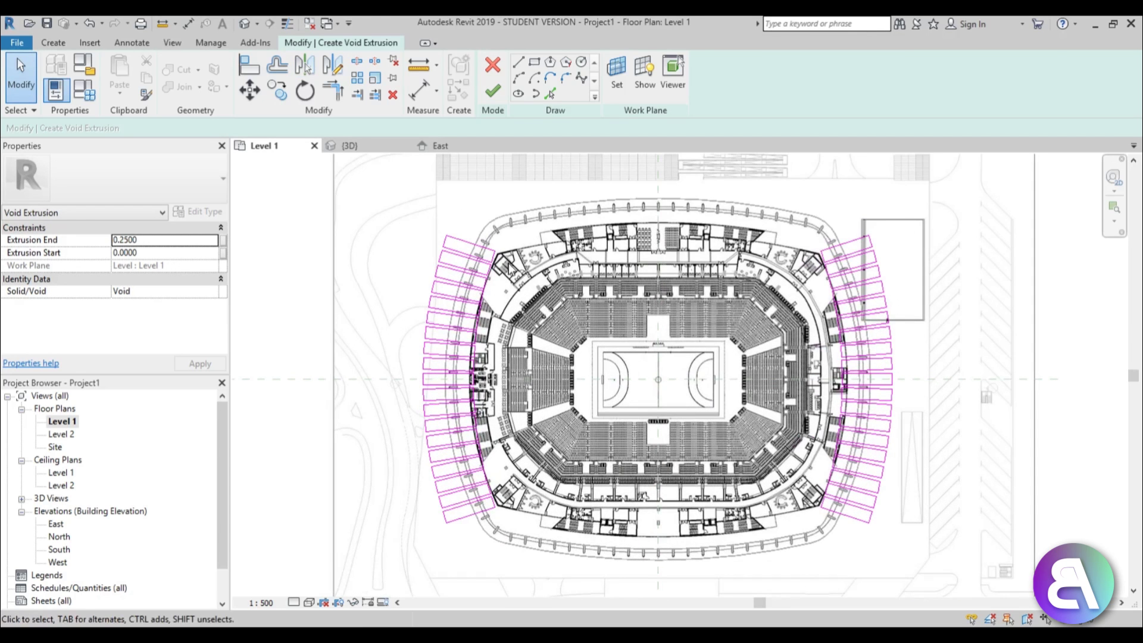
pyautogui.scroll(2, 400, 425)
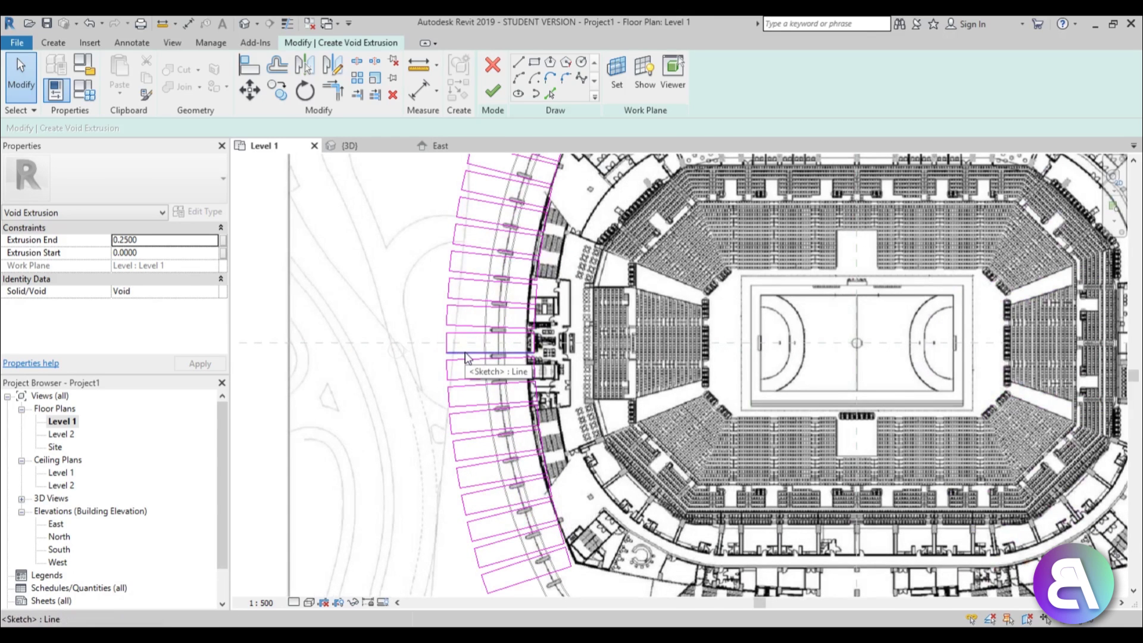
pyautogui.press('Tab')
pyautogui.click(466, 357)
pyautogui.press('c')
pyautogui.press('o')
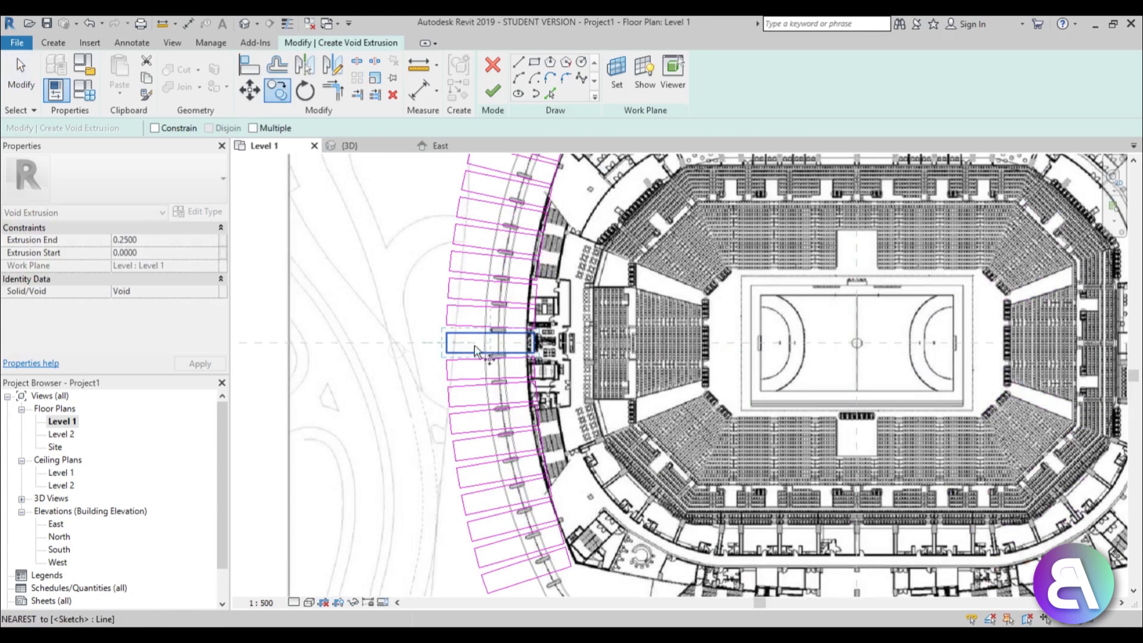
pyautogui.click(486, 343)
pyautogui.scroll(-3, 625, 300)
pyautogui.moveTo(625, 301); pyautogui.dragTo(508, 427, button='middle')
pyautogui.scroll(4, 643, 250)
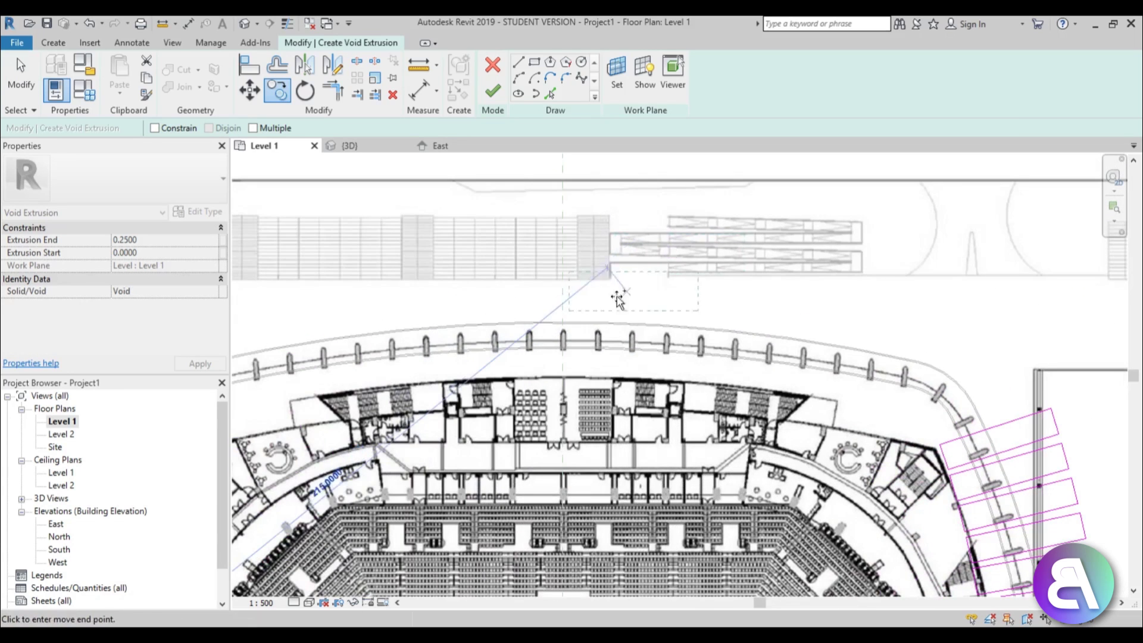
pyautogui.click(563, 346)
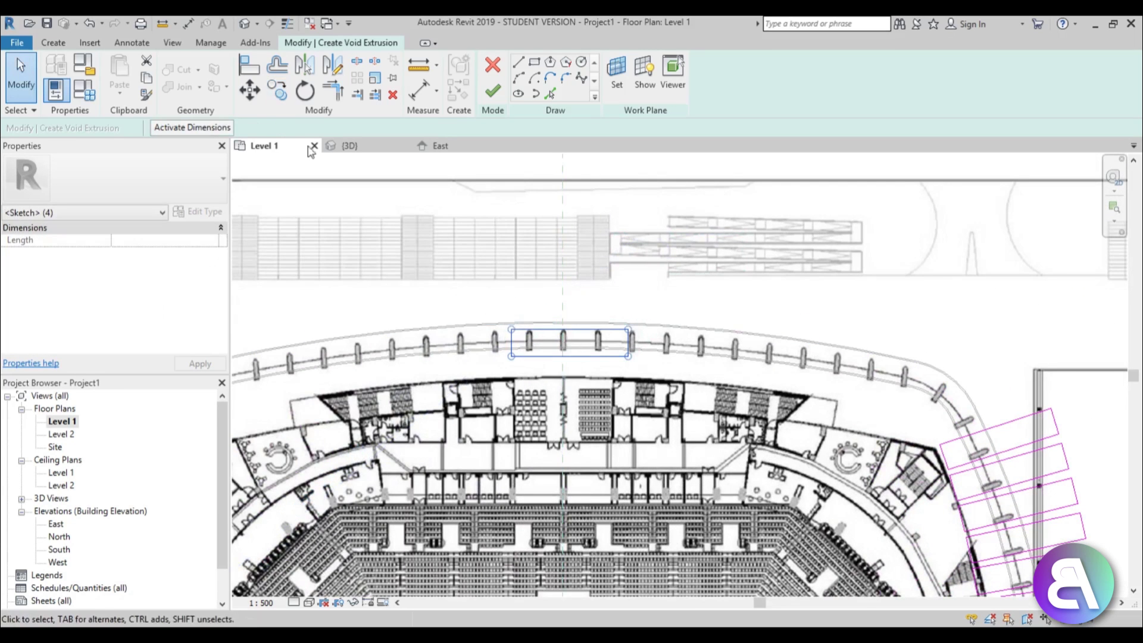
# Step: Rotate the copied north rectangle by 90° so it crosses the facade ring
pyautogui.click(301, 102)
pyautogui.write('90')
pyautogui.press('Return')
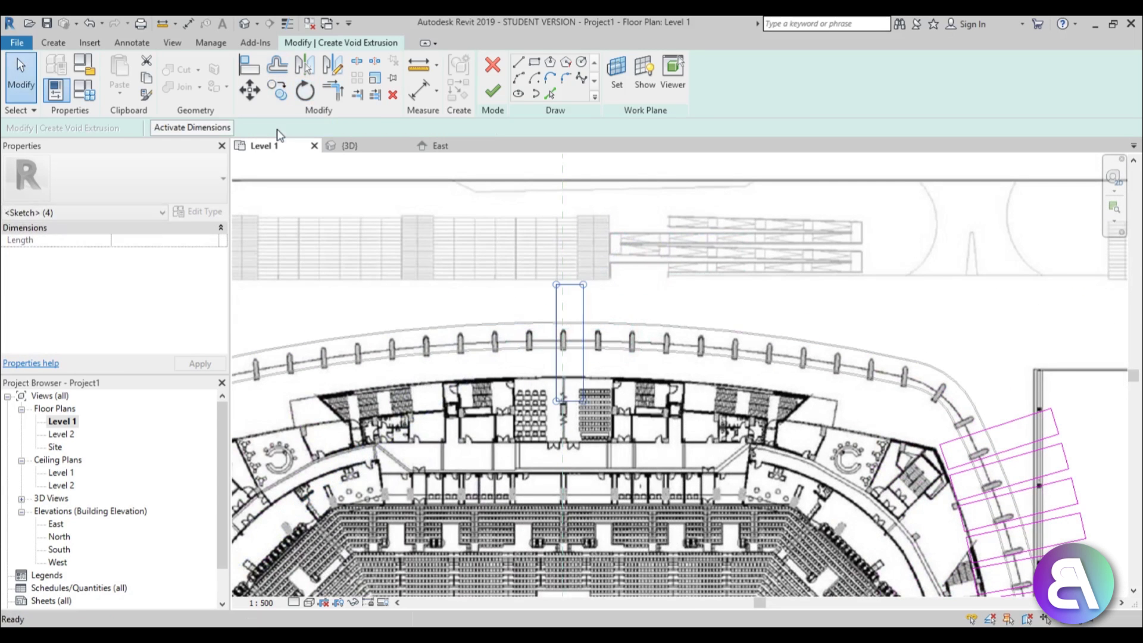
# Step: Place the north rectangle's east long edge 4 m from the vertical centreline
pyautogui.scroll(3, 511, 309)
pyautogui.moveTo(611, 415)
pyautogui.mouseDown()
pyautogui.moveTo(579, 425)
pyautogui.moveTo(591, 428)
pyautogui.mouseUp()
pyautogui.click(659, 421)
pyautogui.scroll(2, 655, 417)
pyautogui.click(632, 410)
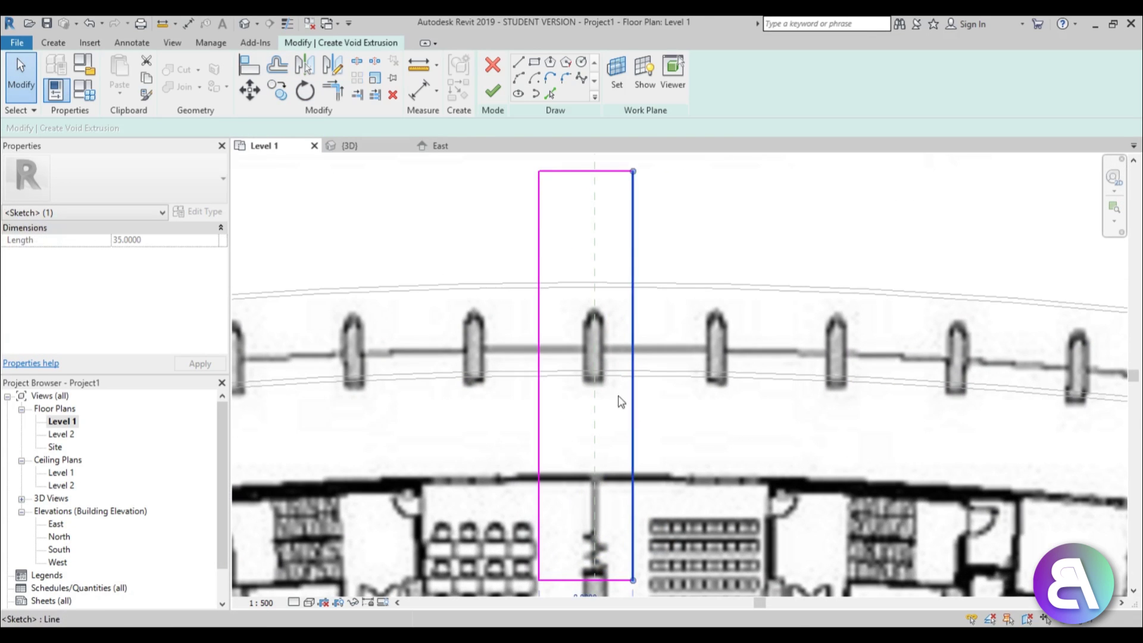
pyautogui.scroll(-4, 596, 399)
pyautogui.scroll(4, 530, 378)
pyautogui.moveTo(527, 381); pyautogui.dragTo(582, 374)
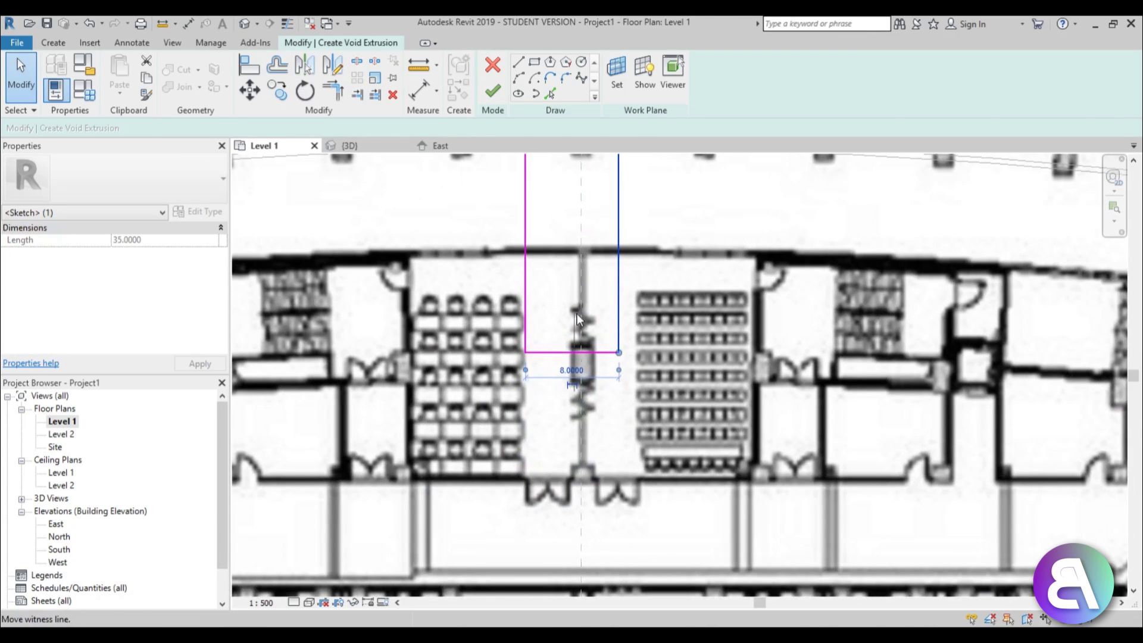
pyautogui.click(598, 370)
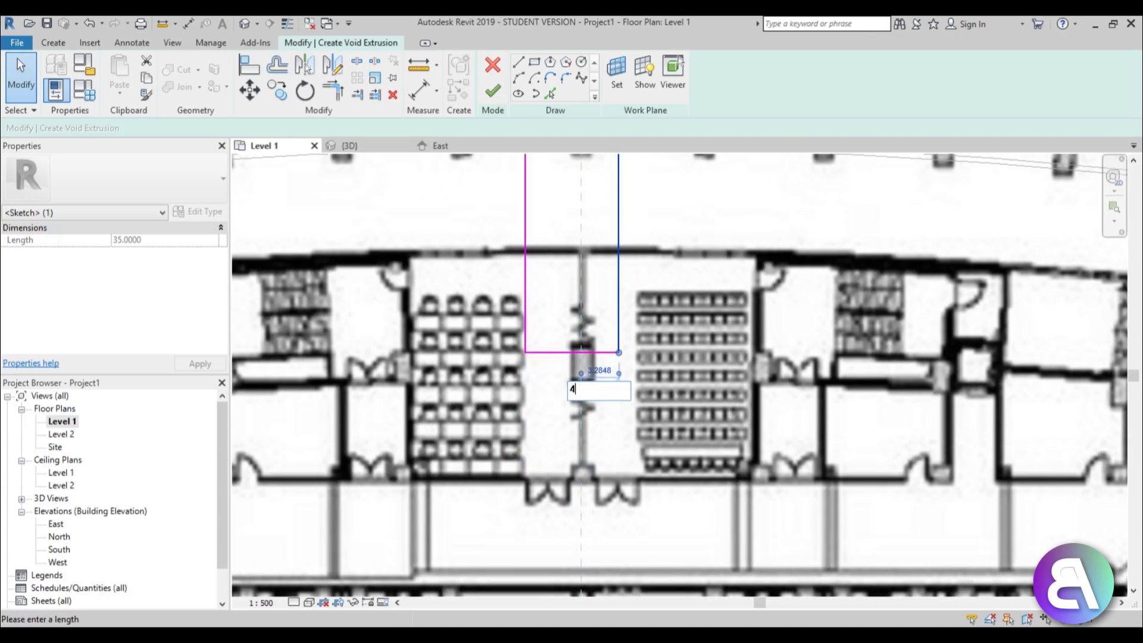
pyautogui.write('4')
pyautogui.press('Return')
pyautogui.scroll(-1, 652, 447)
# Step: Move the north rectangle's west long edge so the distance between the long edges is 8 m
pyautogui.click(500, 390)
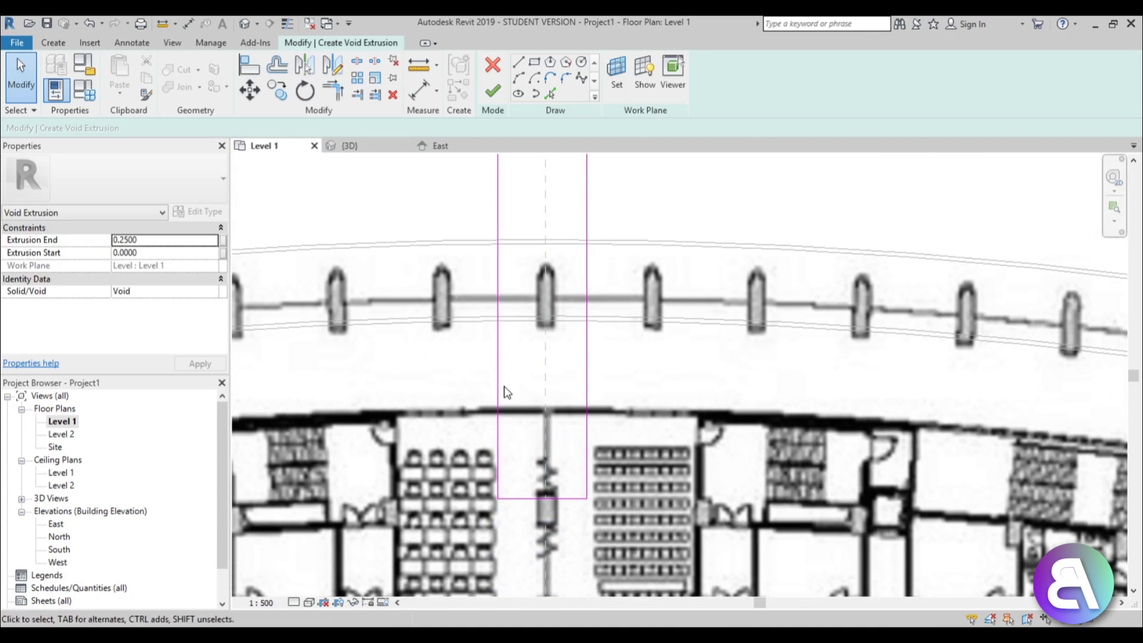
pyautogui.scroll(-2, 568, 349)
pyautogui.moveTo(566, 352); pyautogui.dragTo(563, 407, button='middle')
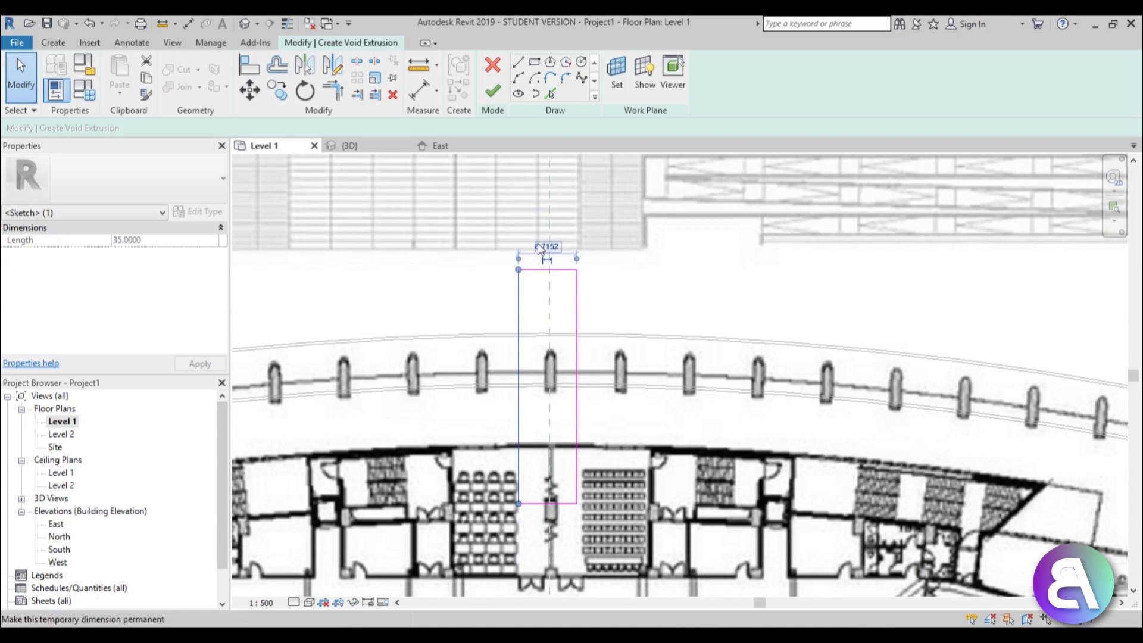
pyautogui.press('Return')
pyautogui.click(446, 184)
pyautogui.scroll(-3, 571, 184)
pyautogui.scroll(3, 564, 251)
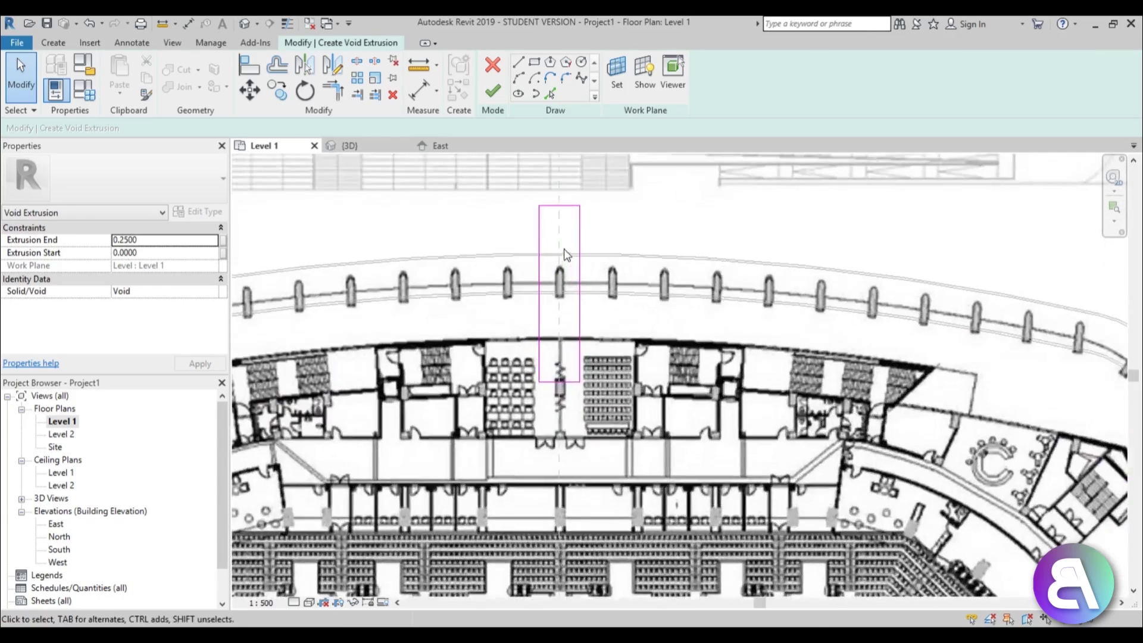
# Step: Move the north rectangle's outer short edge outward and its inner short edge toward the ring, making it about 33 m long
pyautogui.scroll(-5, 584, 298)
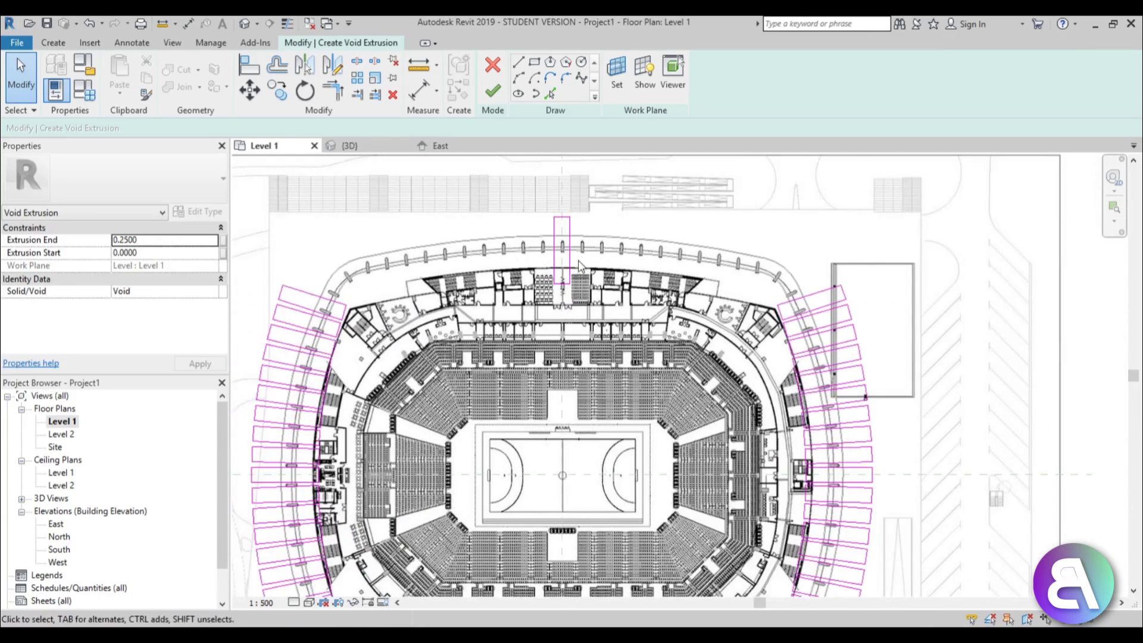
pyautogui.scroll(3, 535, 224)
pyautogui.scroll(-1, 547, 238)
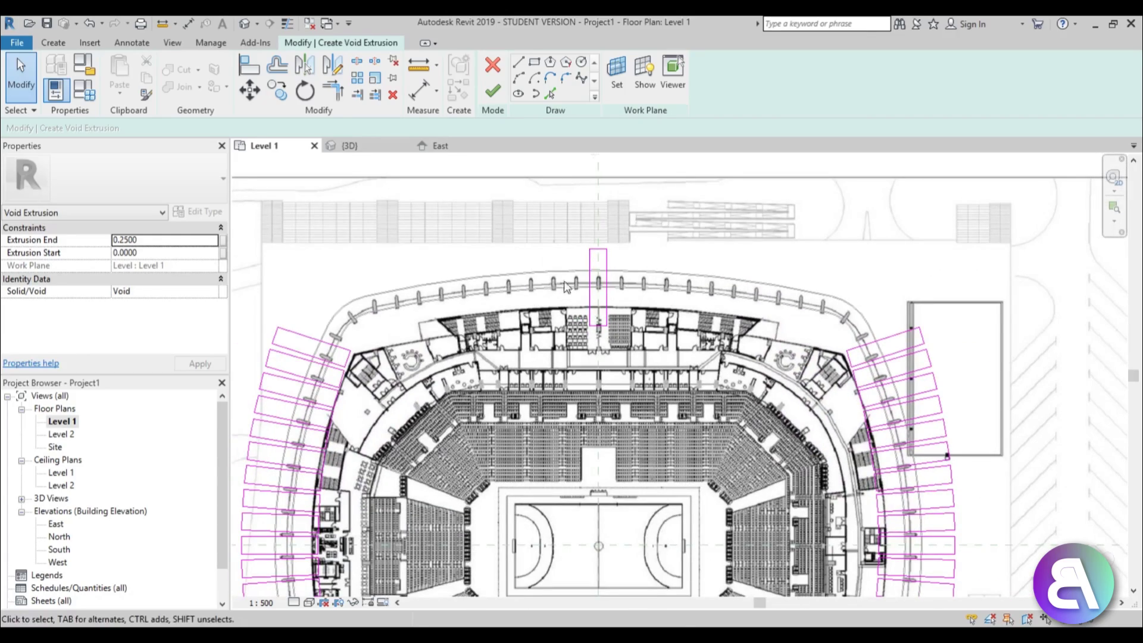
pyautogui.scroll(3, 598, 262)
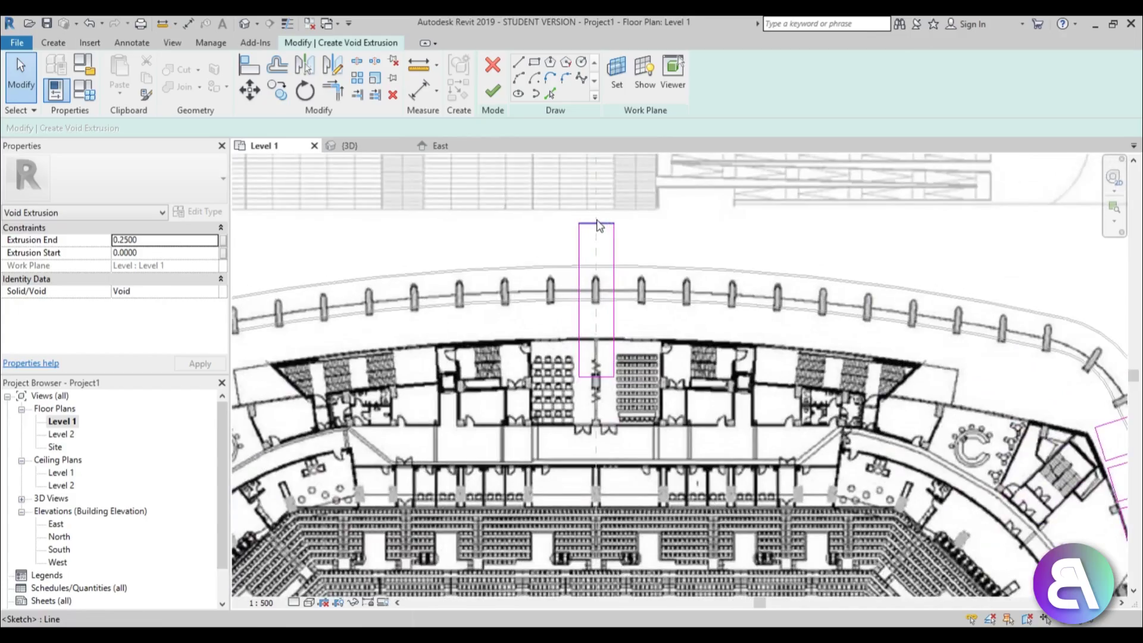
pyautogui.moveTo(597, 222); pyautogui.dragTo(597, 206)
pyautogui.moveTo(597, 376); pyautogui.dragTo(597, 350)
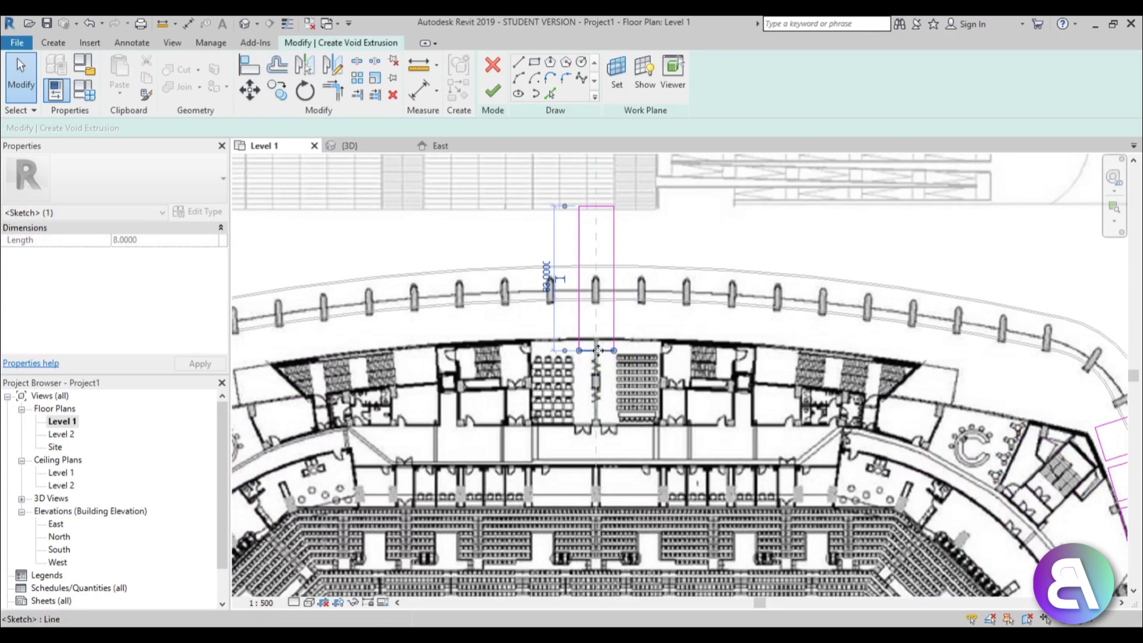
pyautogui.click(600, 248)
pyautogui.scroll(-4, 600, 248)
pyautogui.moveTo(584, 399); pyautogui.dragTo(584, 369, button='middle')
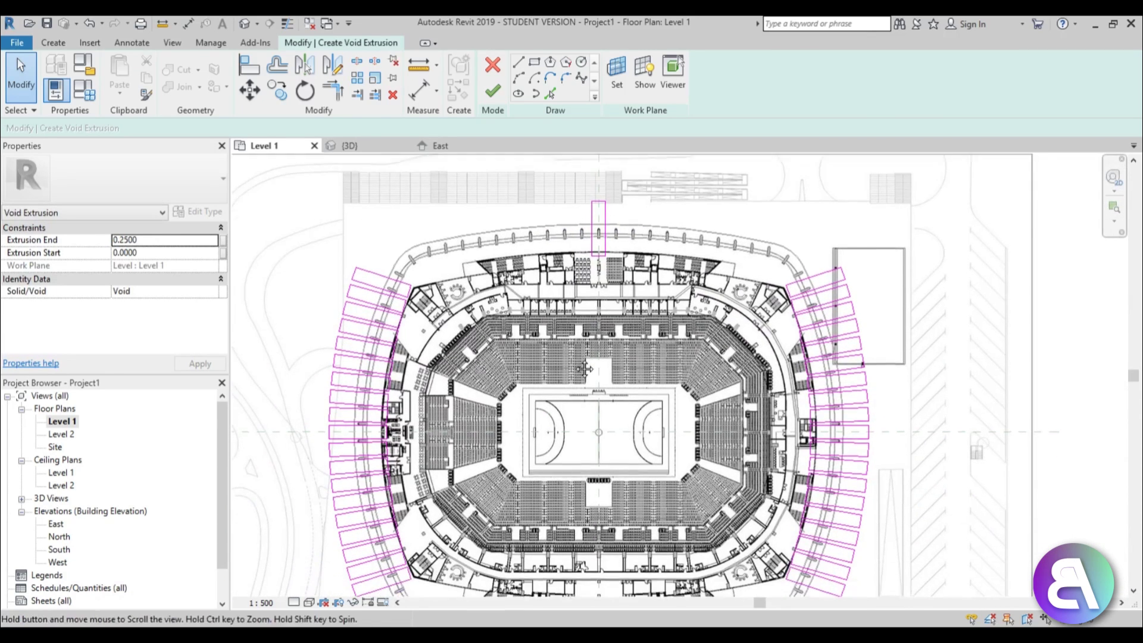
pyautogui.scroll(-3, 585, 369)
pyautogui.moveTo(586, 283); pyautogui.dragTo(588, 244, button='middle')
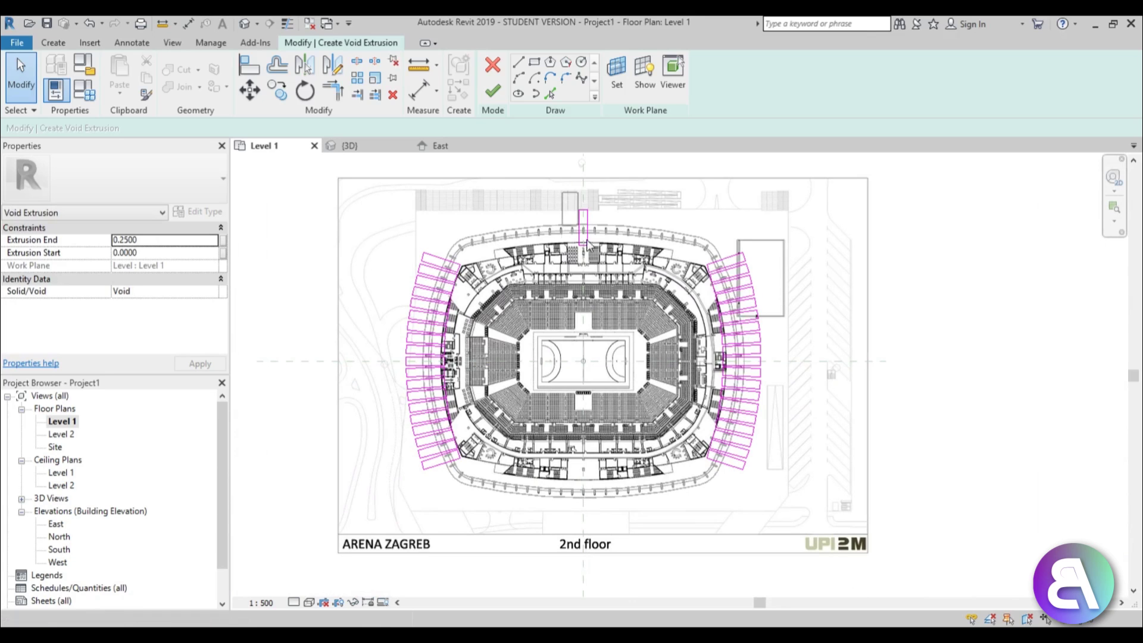
# Step: Create a copy of the north rectangle rotated 2° about the point where the vertical centreline meets the plan image's lower edge
pyautogui.moveTo(587, 241); pyautogui.dragTo(602, 266)
pyautogui.click(306, 93)
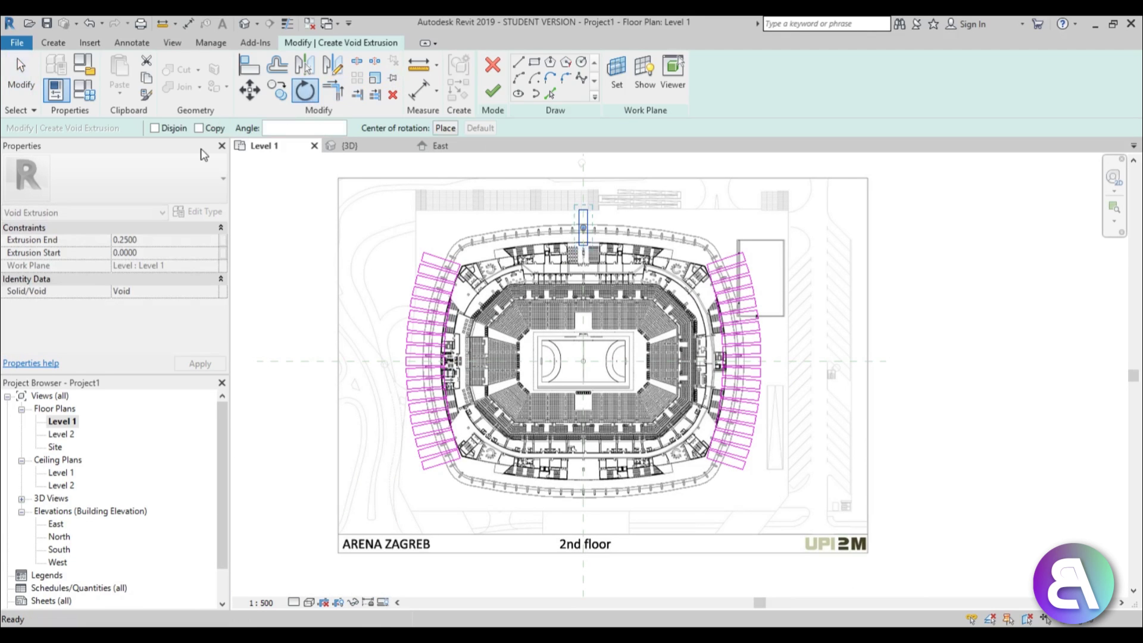
pyautogui.click(445, 128)
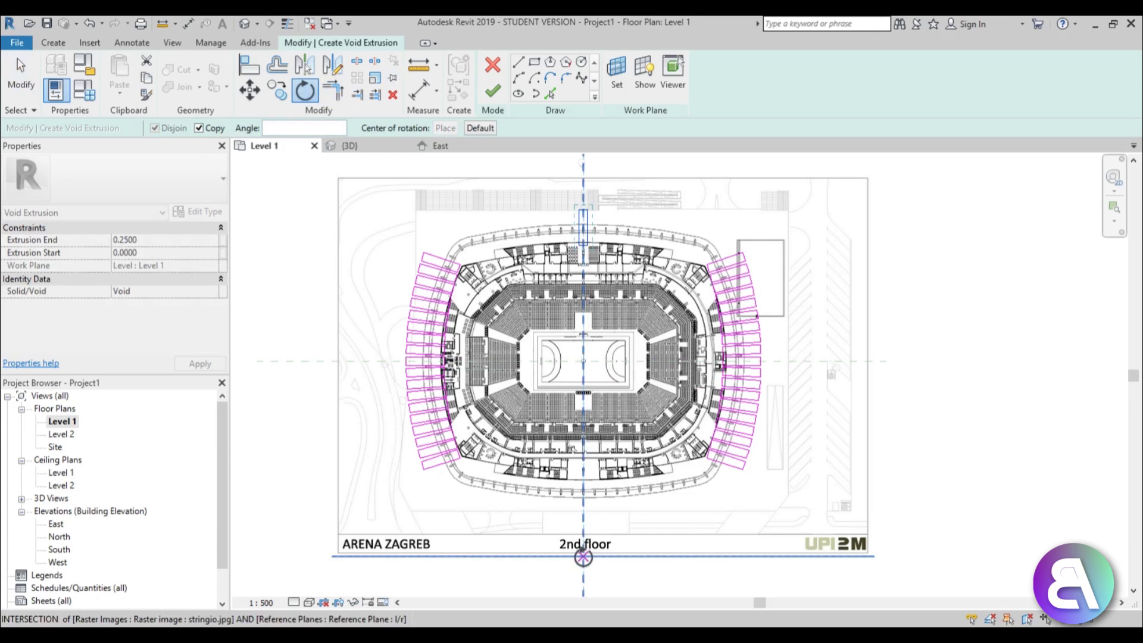
pyautogui.click(583, 557)
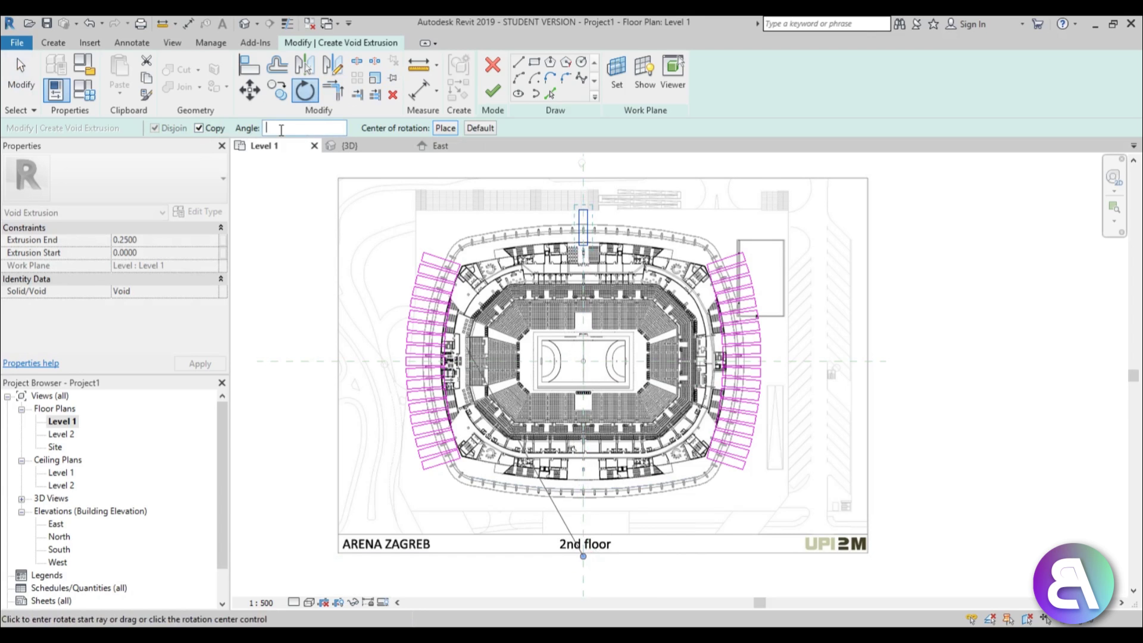
pyautogui.write('2')
pyautogui.press('Return')
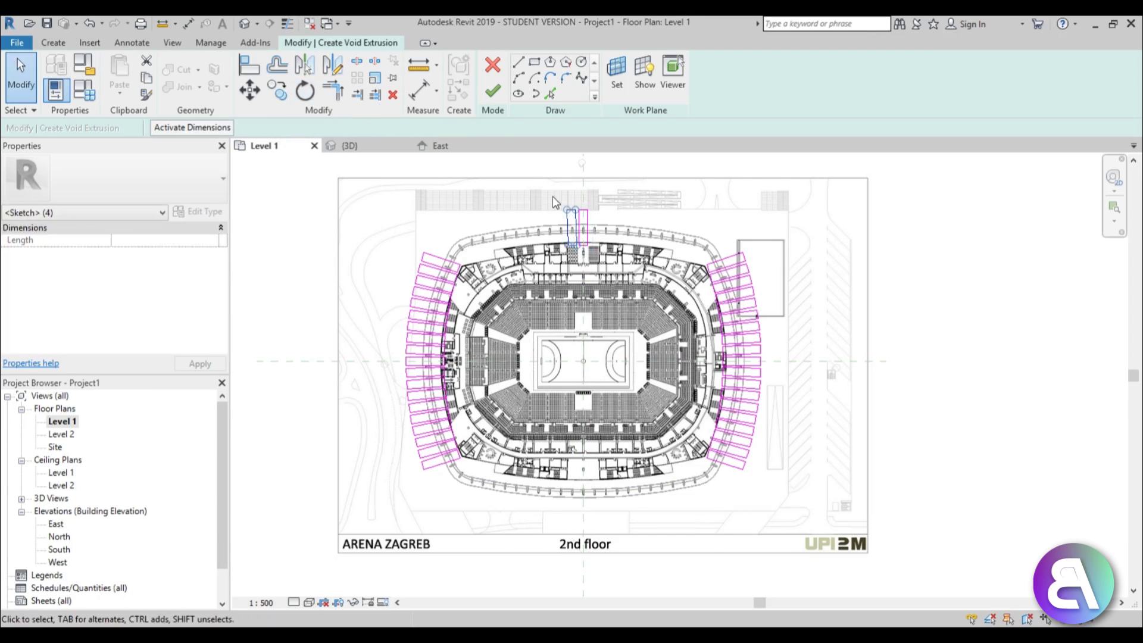
# Step: Rotate-copy the two north rectangles westward about the centreline's intersection with the image's lower edge, making an evenly spaced row of four
pyautogui.scroll(4, 586, 200)
pyautogui.moveTo(497, 186); pyautogui.dragTo(627, 396)
pyautogui.scroll(-3, 584, 216)
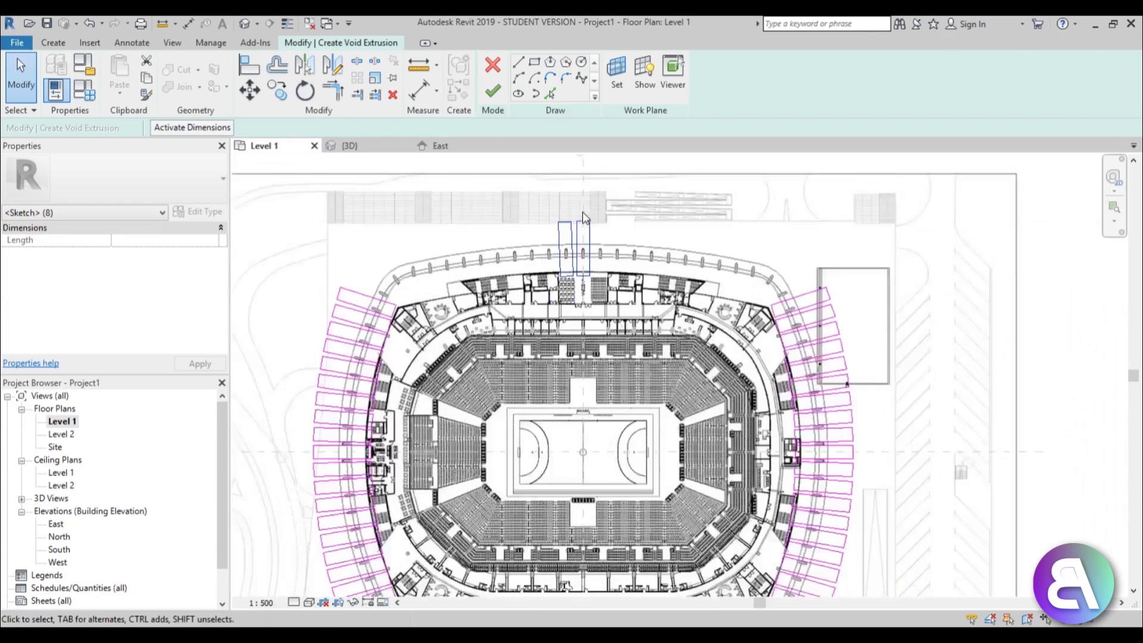
pyautogui.moveTo(583, 216); pyautogui.dragTo(576, 191, button='middle')
pyautogui.click(304, 91)
pyautogui.click(306, 92)
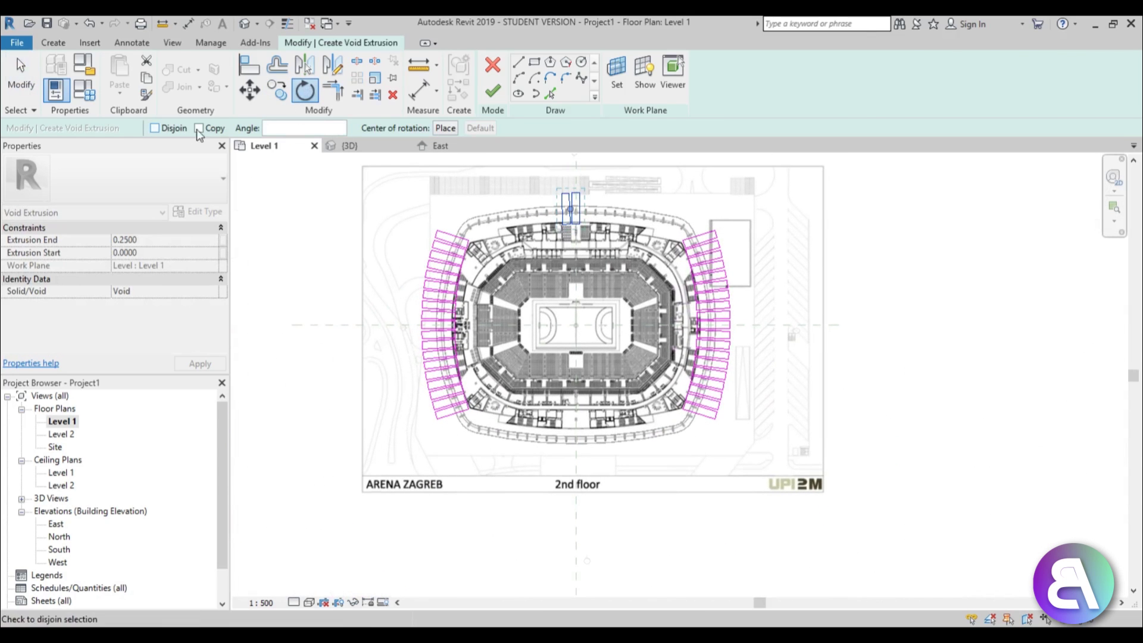
pyautogui.click(446, 128)
pyautogui.click(575, 495)
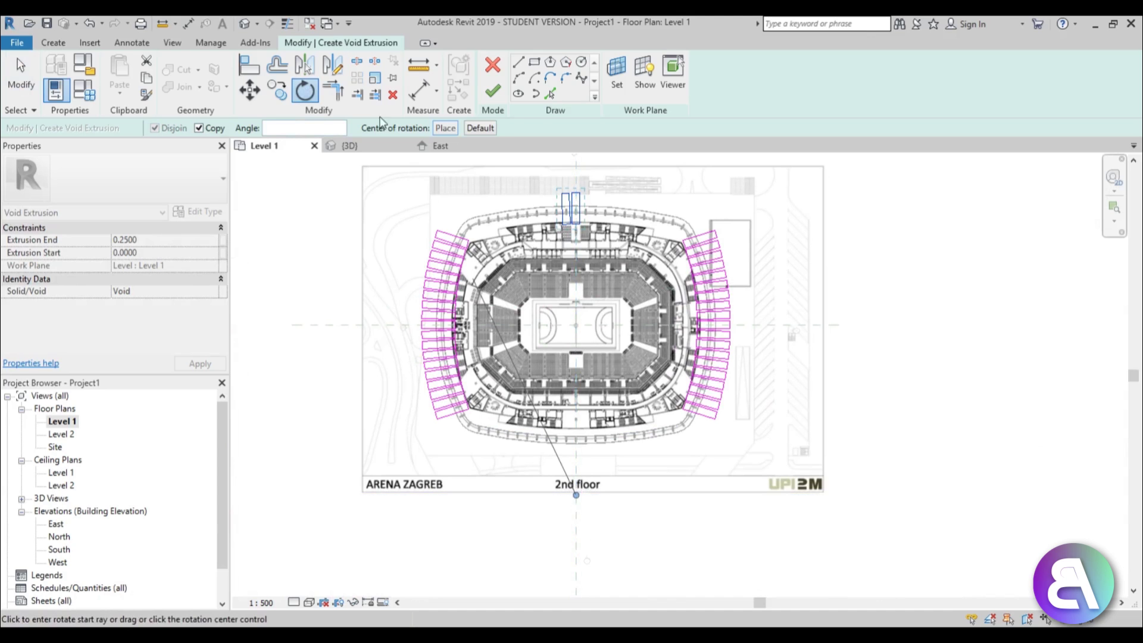
pyautogui.write('5')
pyautogui.press('Return')
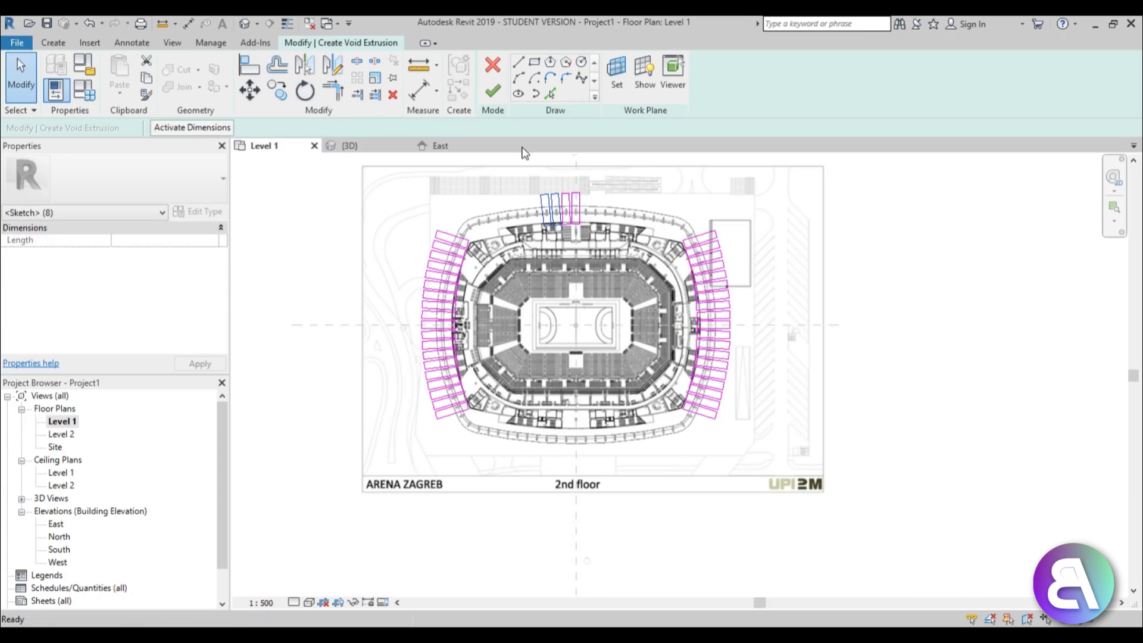
# Step: Rotate-copy the four north rectangles westward about the same centre point, extending the evenly spaced row to eight
pyautogui.moveTo(510, 167); pyautogui.dragTo(595, 265)
pyautogui.click(308, 95)
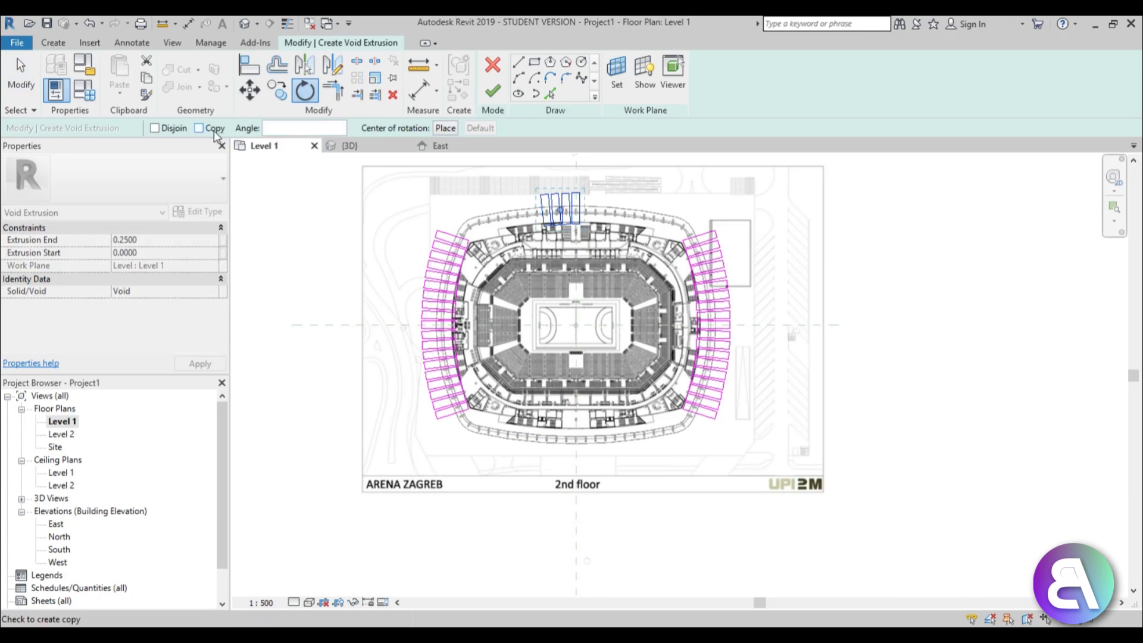
pyautogui.click(445, 130)
pyautogui.click(575, 494)
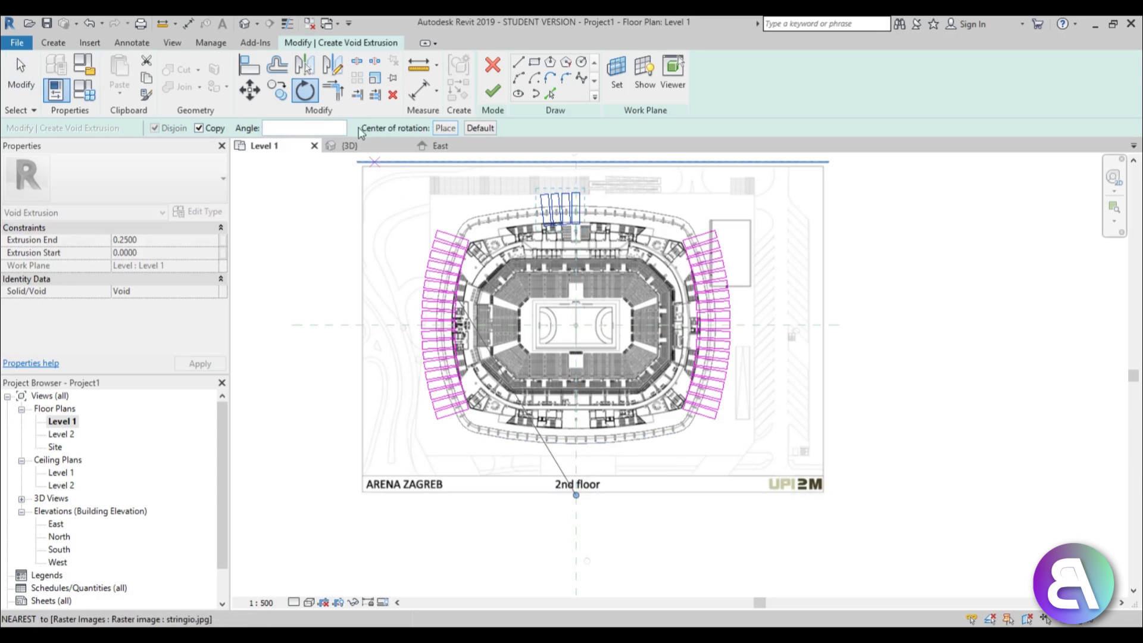
pyautogui.press('Escape')
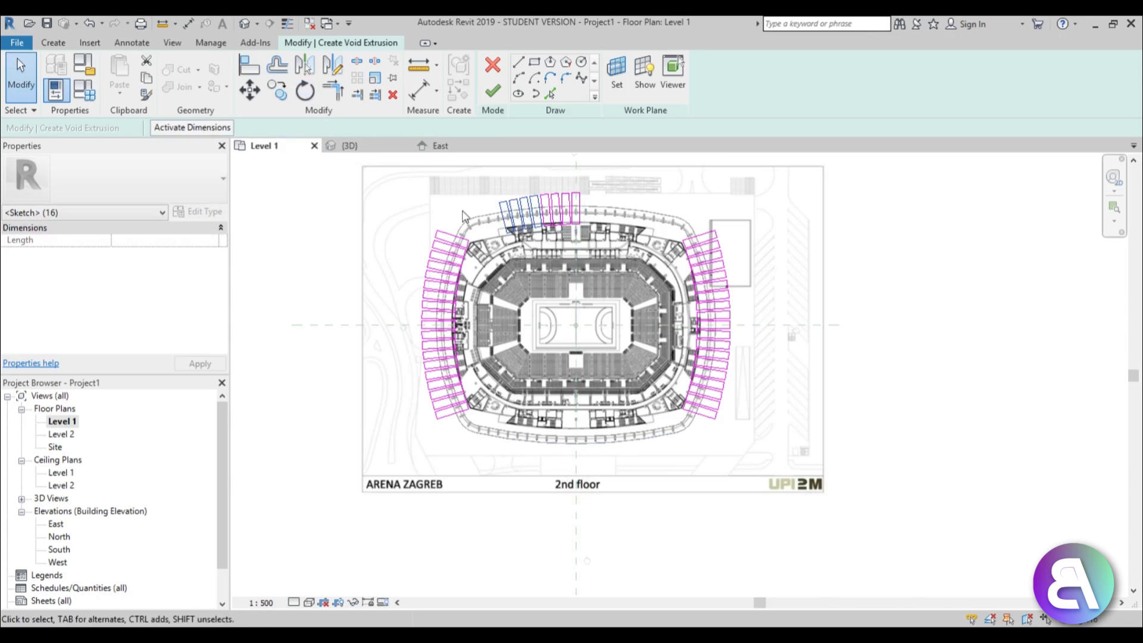
# Step: Rotate-copy the four westernmost north rectangles by 8° about the centreline's intersection with the image's lower edge
pyautogui.scroll(2, 456, 259)
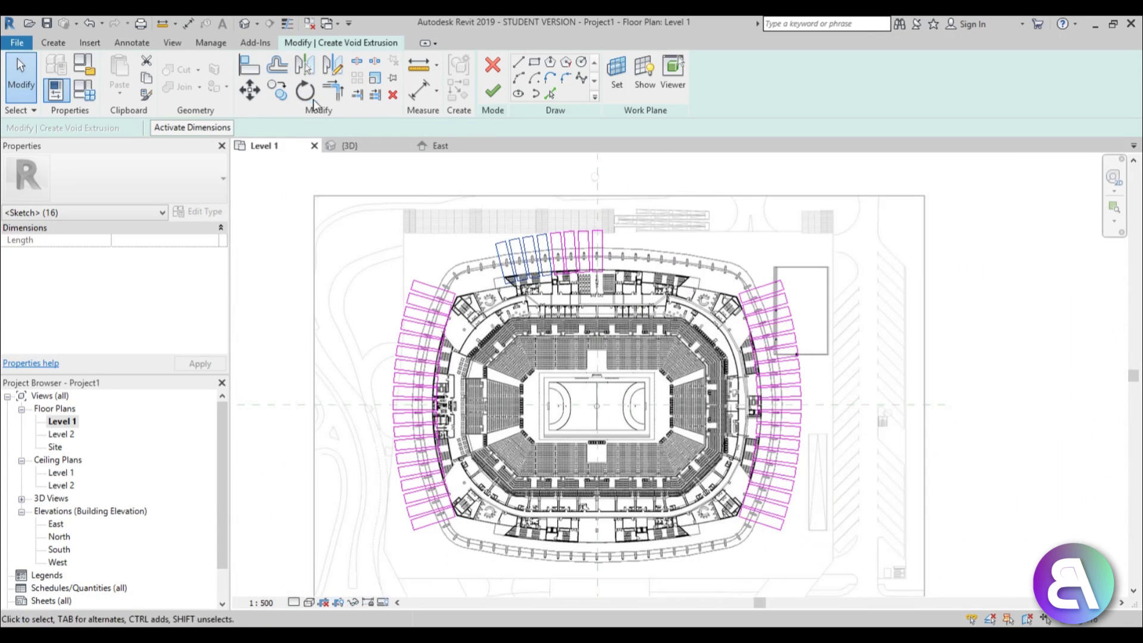
pyautogui.click(310, 96)
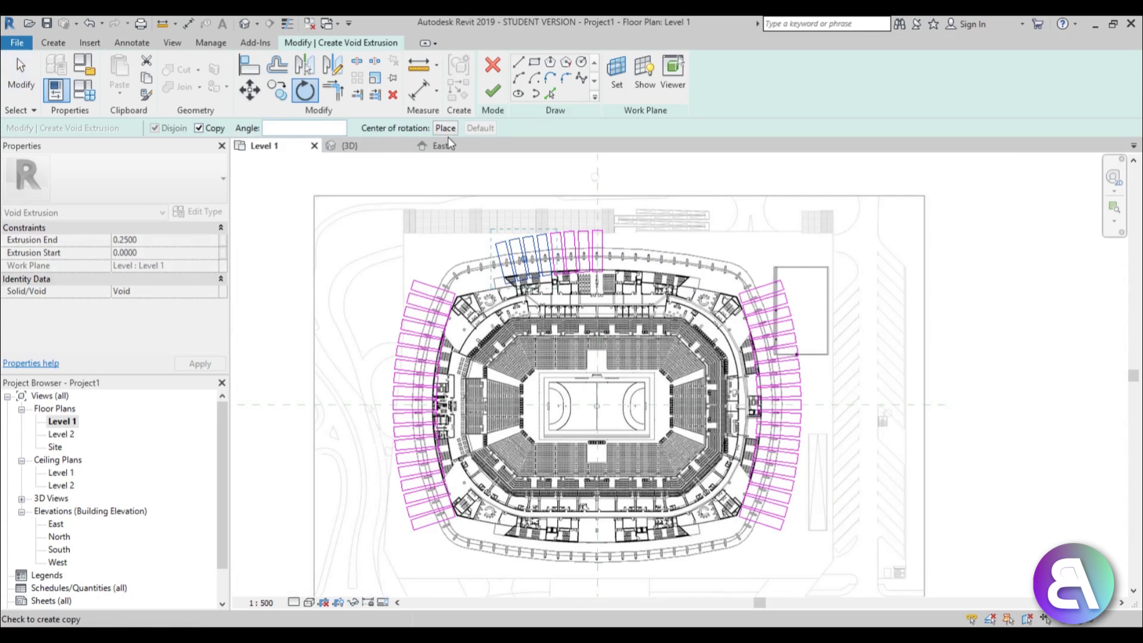
pyautogui.scroll(-1, 595, 555)
pyautogui.moveTo(595, 558); pyautogui.dragTo(597, 423, button='middle')
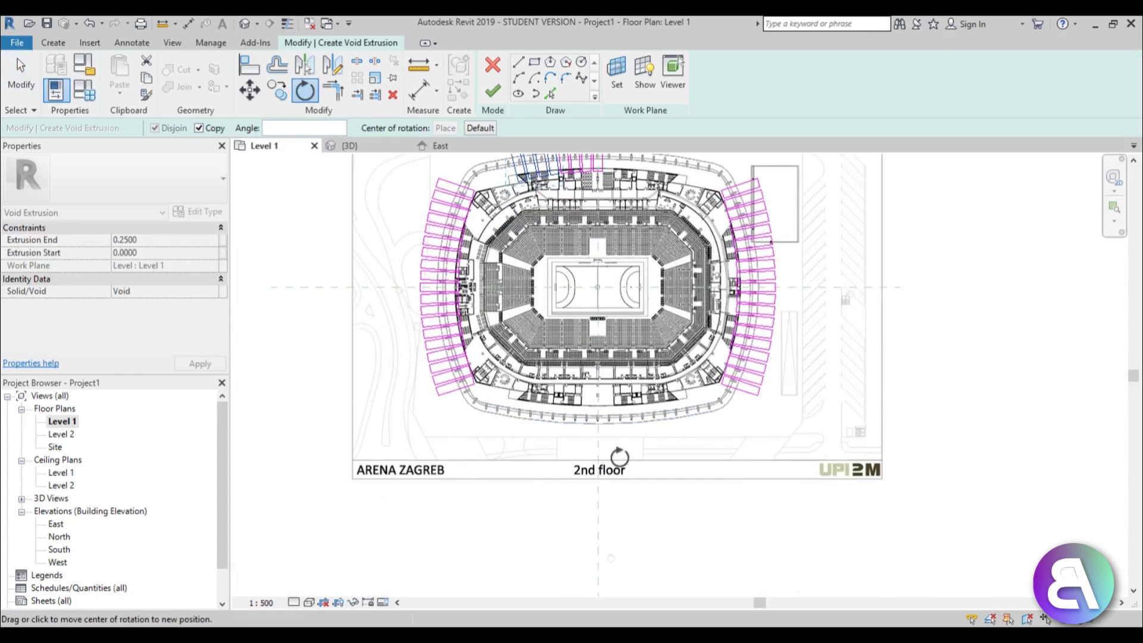
pyautogui.click(598, 482)
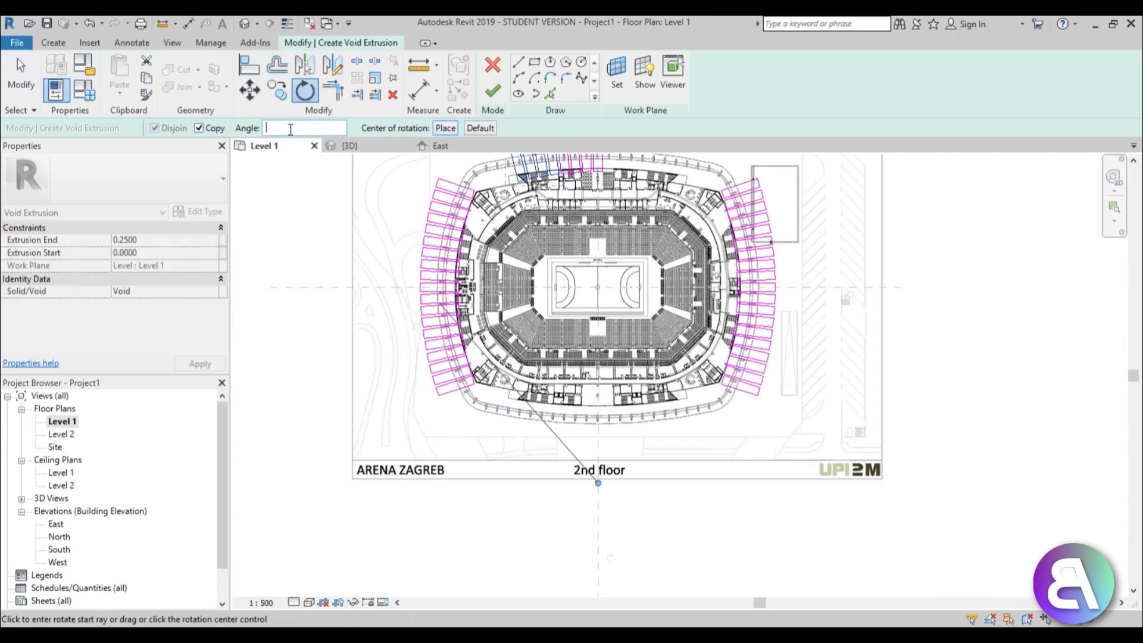
pyautogui.write('8')
pyautogui.press('Return')
# Step: Delete the outermost rectangle of the north row at the northwest corner of the facade ring
pyautogui.scroll(5, 454, 279)
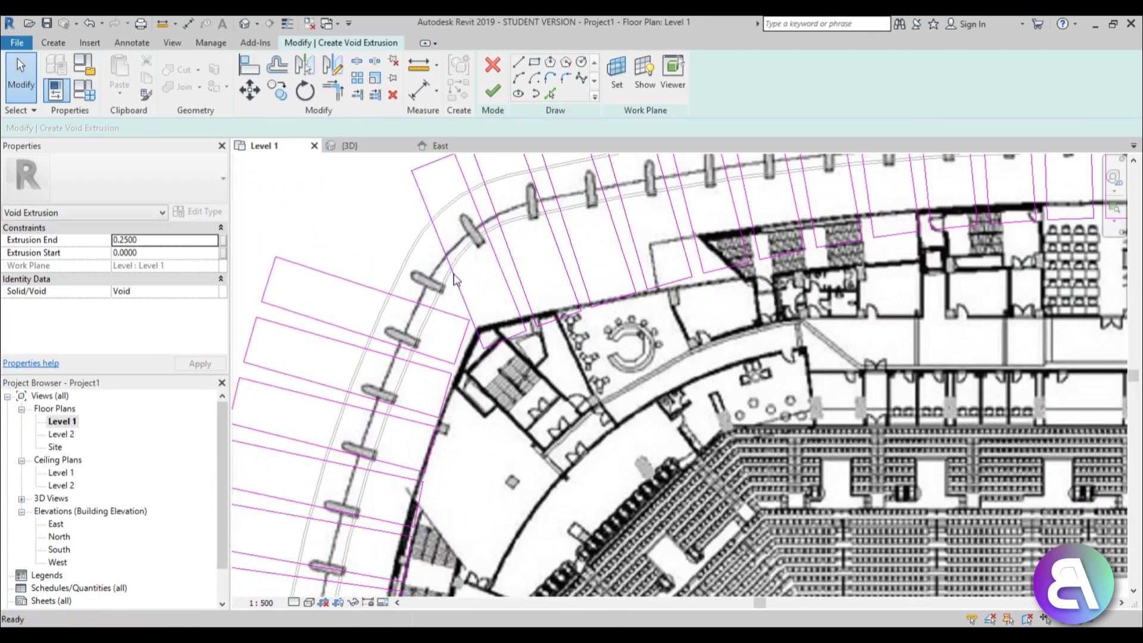
pyautogui.moveTo(454, 280); pyautogui.dragTo(466, 447, button='middle')
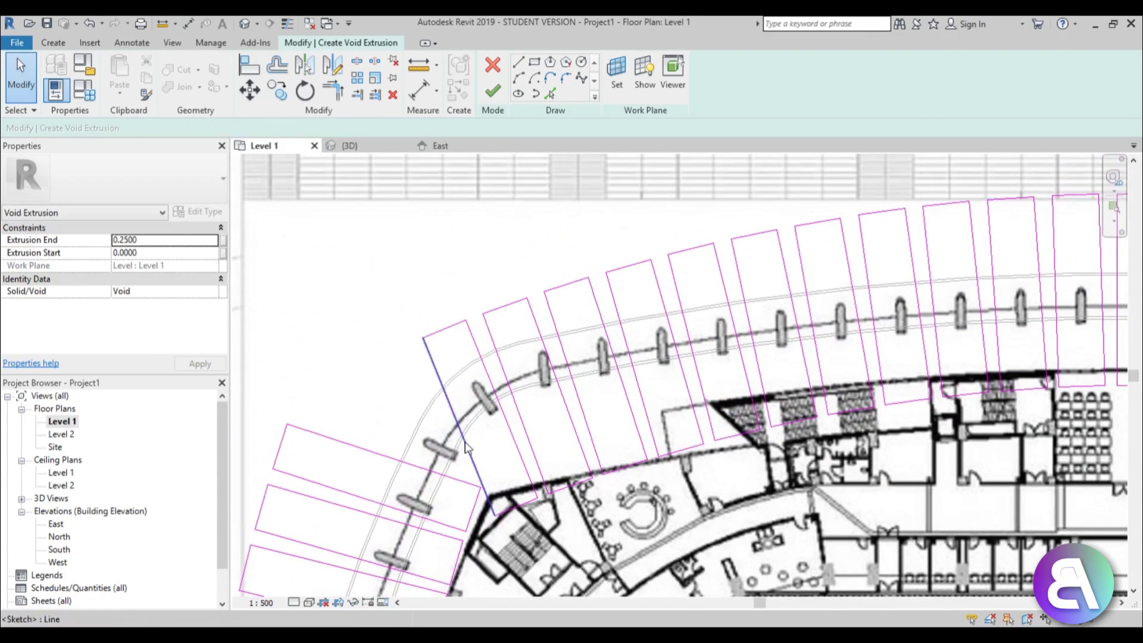
pyautogui.click(449, 332)
pyautogui.press('Delete')
pyautogui.scroll(-2, 464, 311)
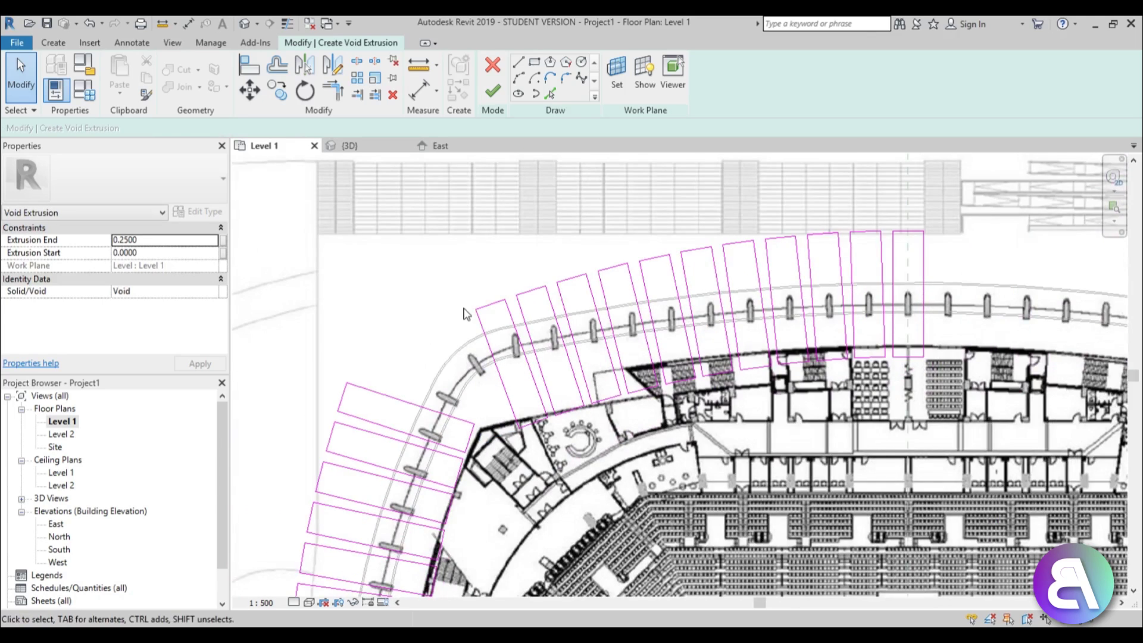
pyautogui.scroll(3, 490, 342)
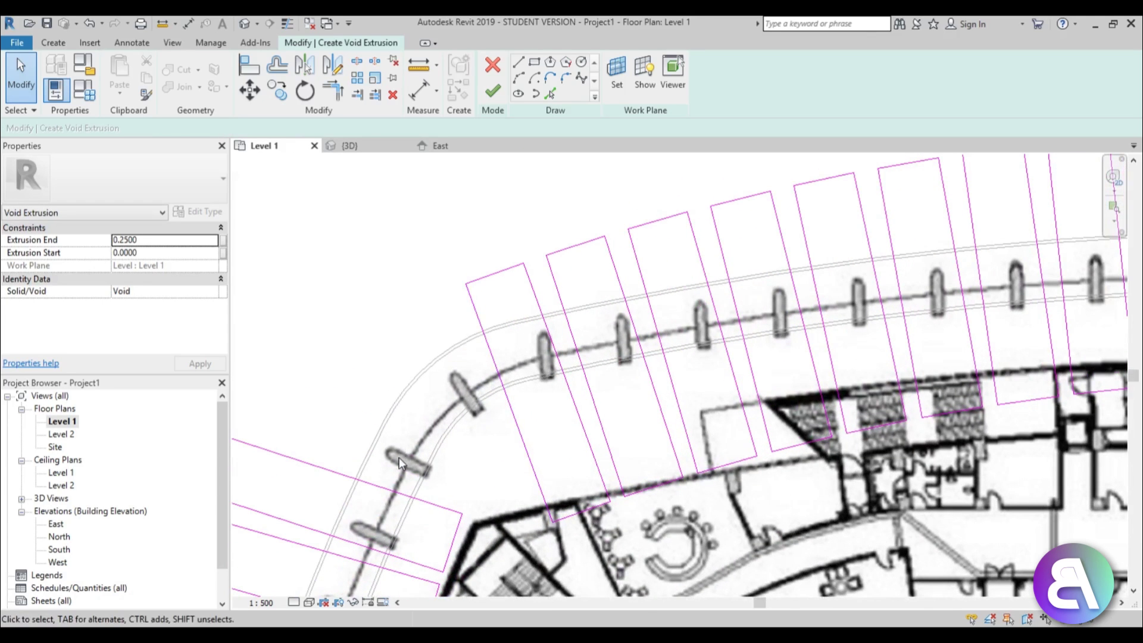
pyautogui.scroll(-3, 480, 280)
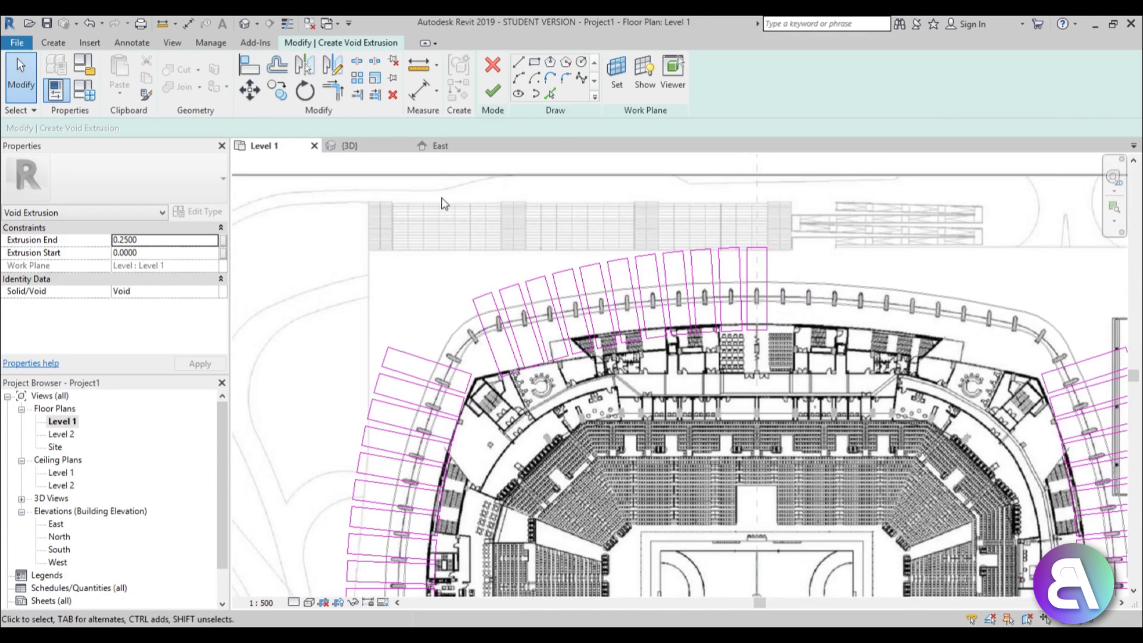
# Step: Mirror the ten north rectangles west of the centre one to the east side about the vertical centreline
pyautogui.moveTo(430, 189); pyautogui.dragTo(745, 462)
pyautogui.scroll(3, 459, 331)
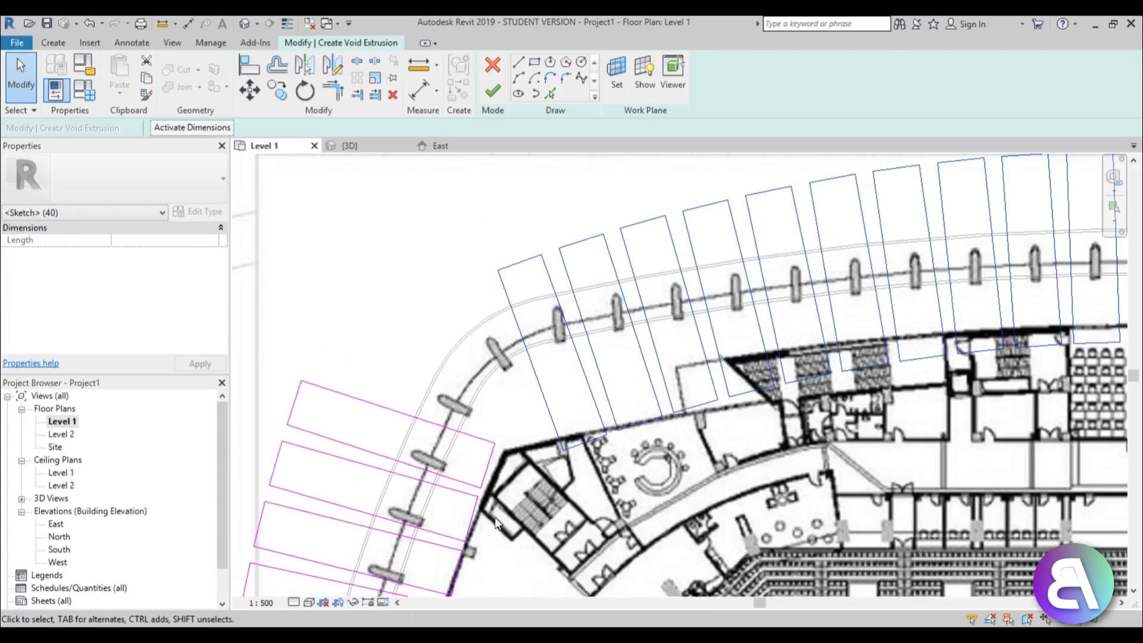
pyautogui.moveTo(495, 518); pyautogui.dragTo(373, 447, button='middle')
pyautogui.scroll(-3, 461, 279)
pyautogui.moveTo(556, 452); pyautogui.dragTo(476, 337, button='middle')
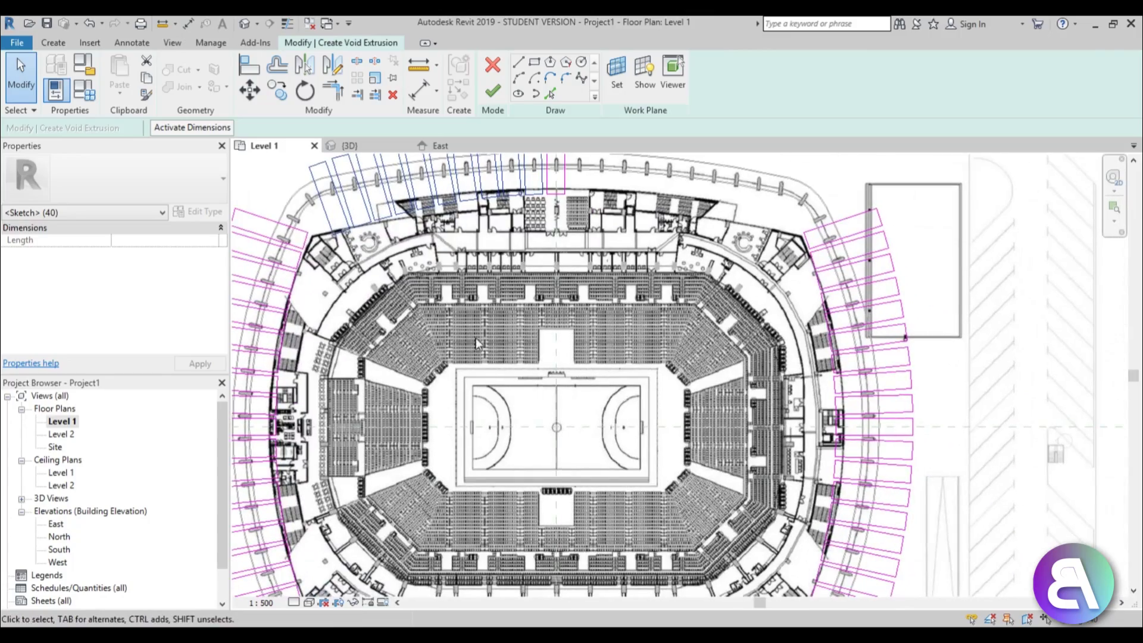
pyautogui.press('m')
pyautogui.click(556, 375)
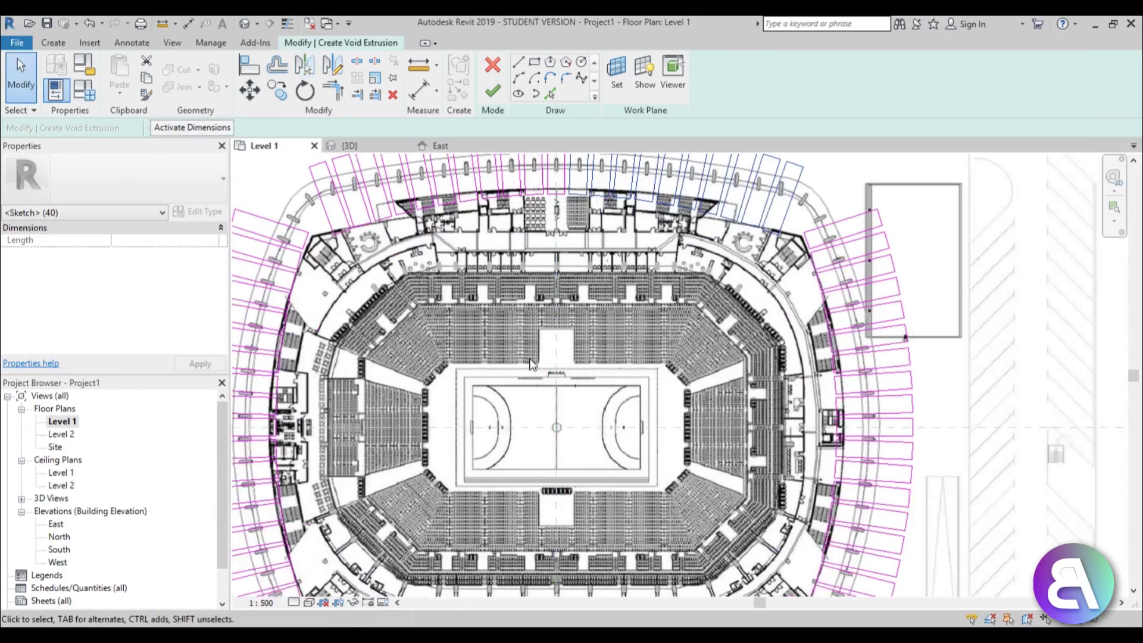
pyautogui.scroll(-2, 524, 405)
pyautogui.press('Escape')
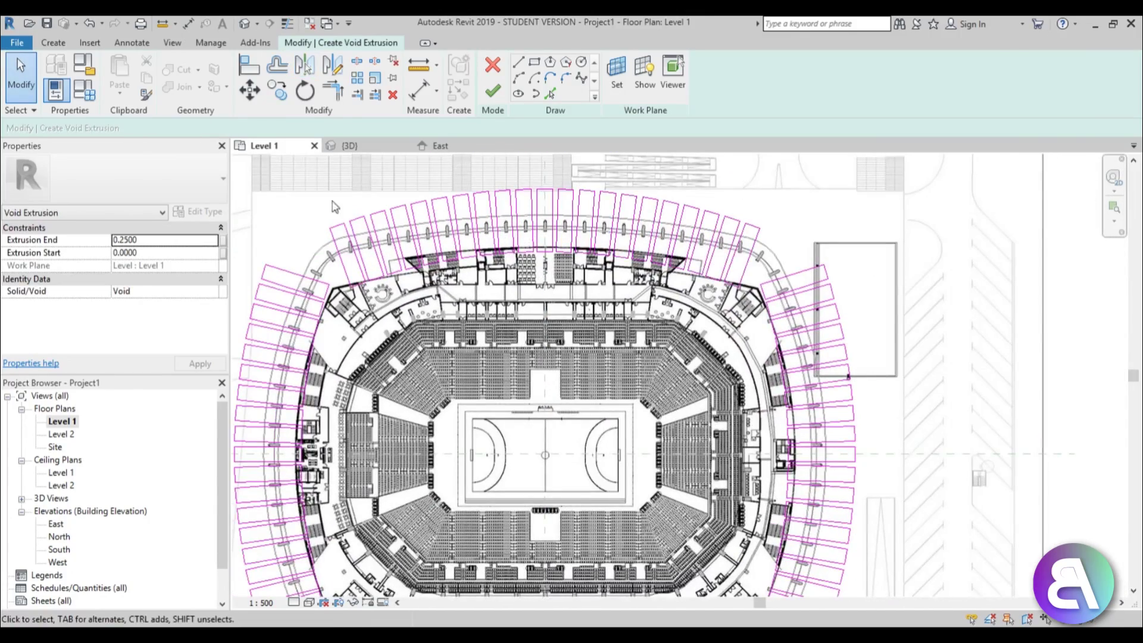
# Step: Nudge the whole row of north rectangles slightly outward, away from the arena
pyautogui.scroll(3, 334, 206)
pyautogui.moveTo(318, 222)
pyautogui.mouseDown()
pyautogui.moveTo(845, 461)
pyautogui.moveTo(946, 414)
pyautogui.moveTo(938, 403)
pyautogui.mouseUp()
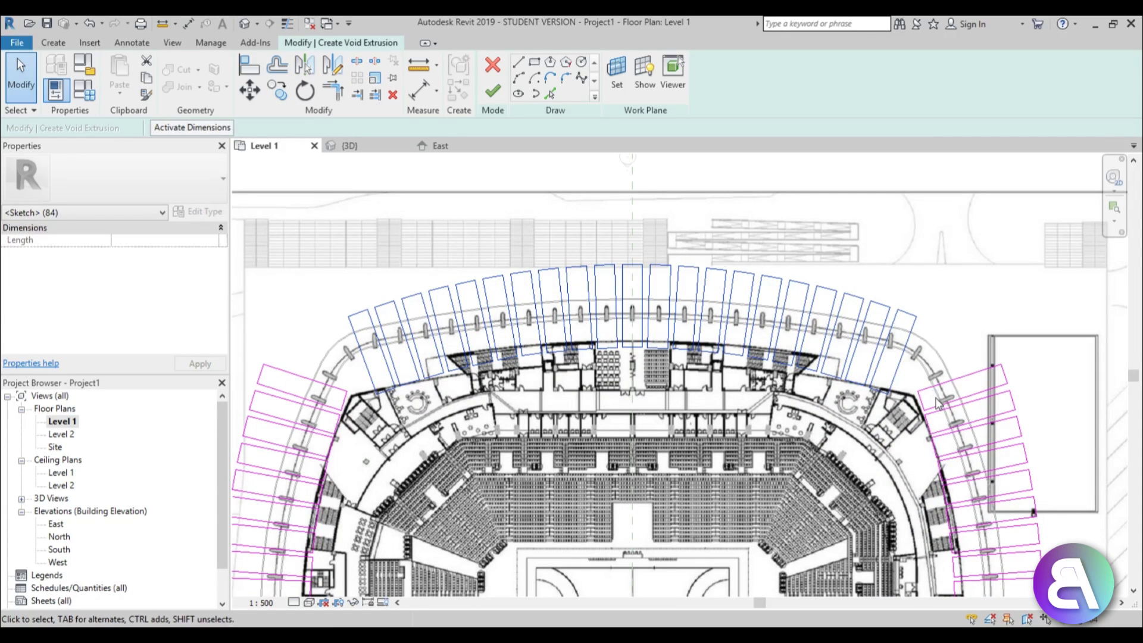
pyautogui.press('Up')
pyautogui.press('Up')
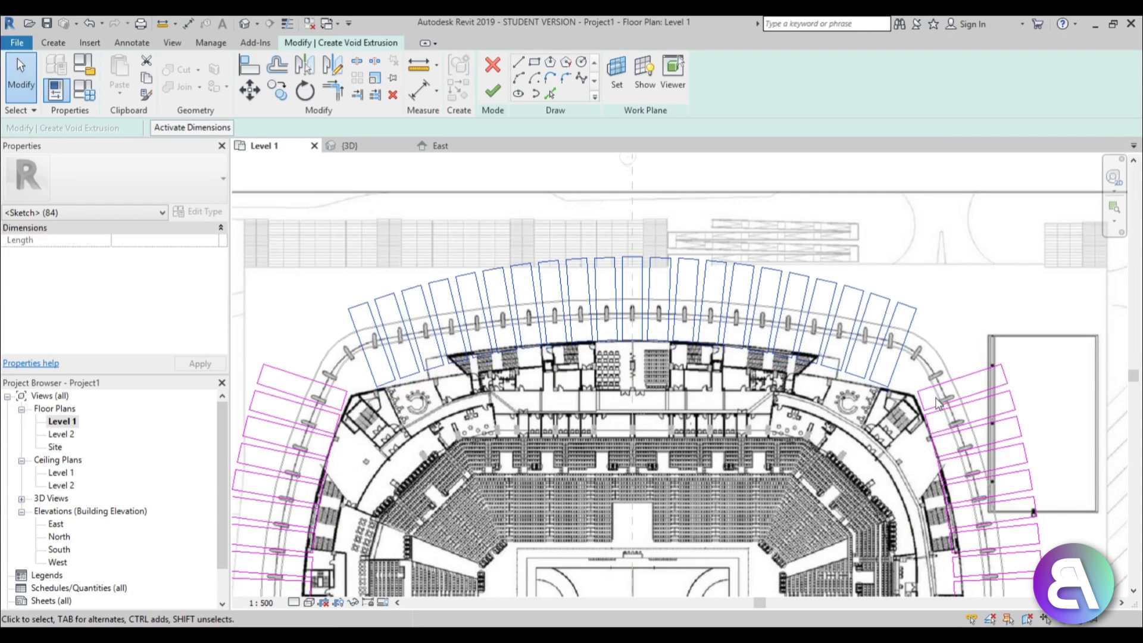
pyautogui.press('Escape')
pyautogui.scroll(8, 364, 342)
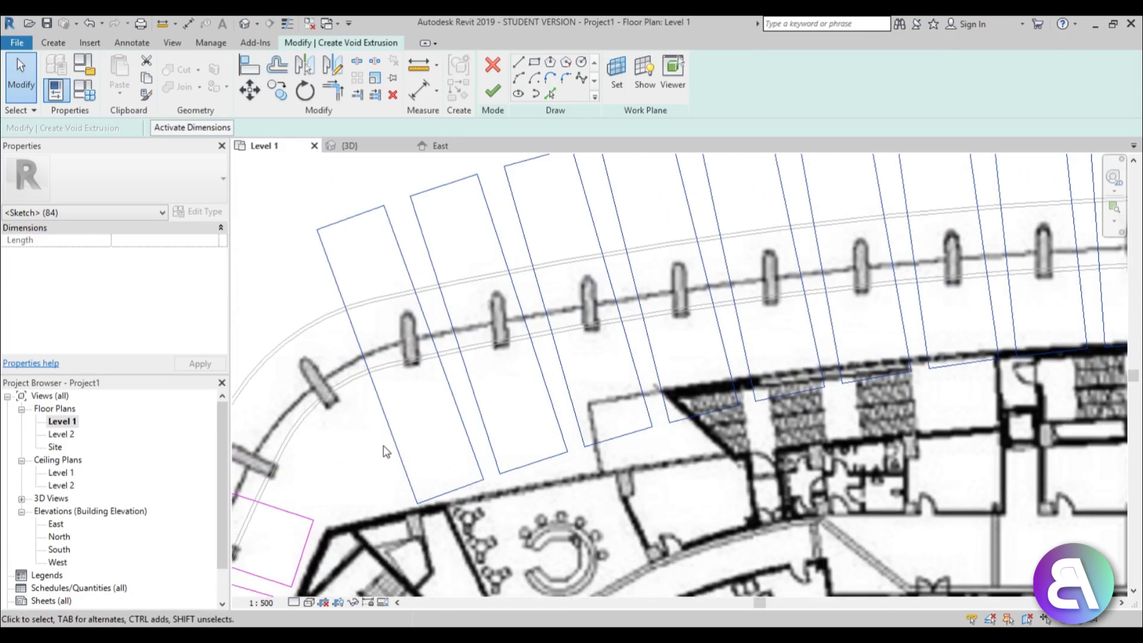
pyautogui.scroll(-8, 385, 452)
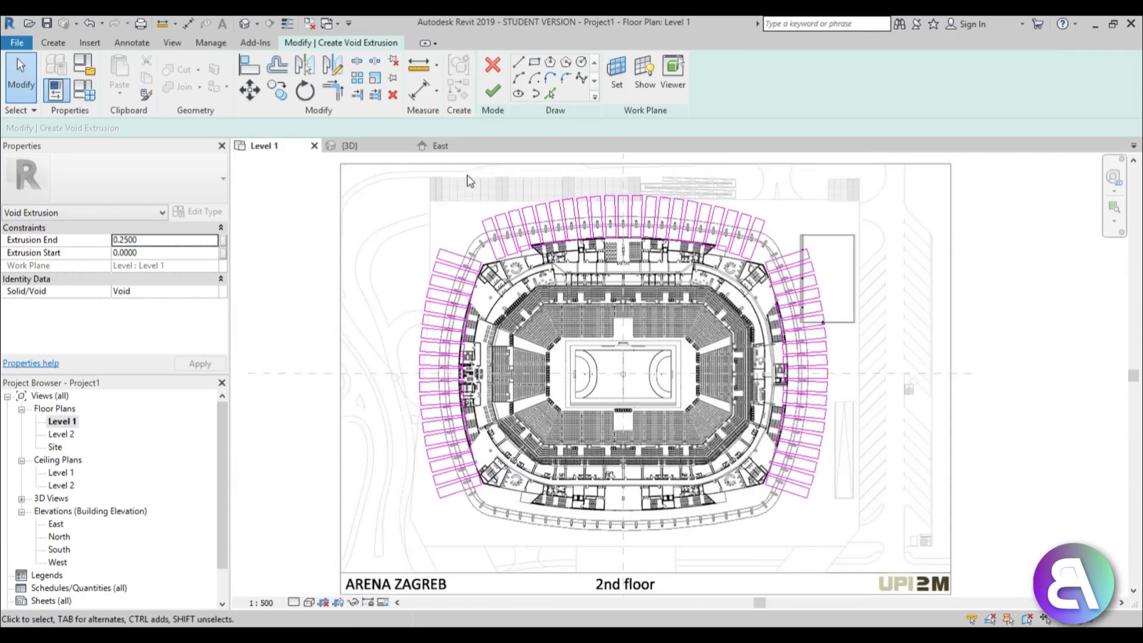
# Step: Mirror the whole north row of rectangles to the south side about the horizontal centreline
pyautogui.moveTo(467, 176); pyautogui.dragTo(789, 269)
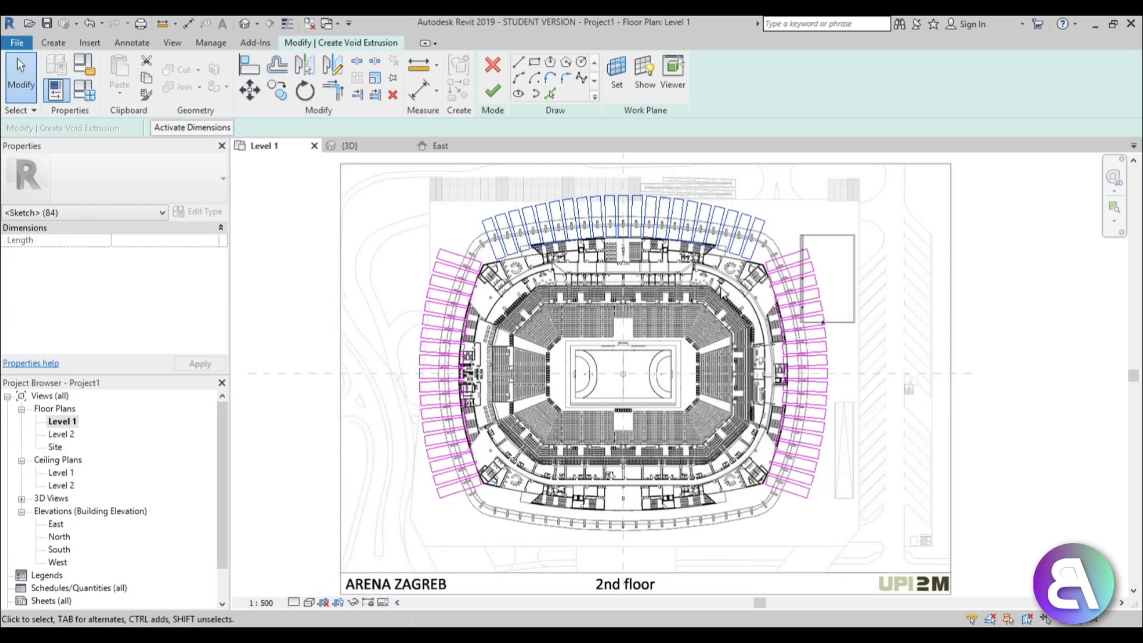
pyautogui.press('m')
pyautogui.press('m')
pyautogui.click(684, 373)
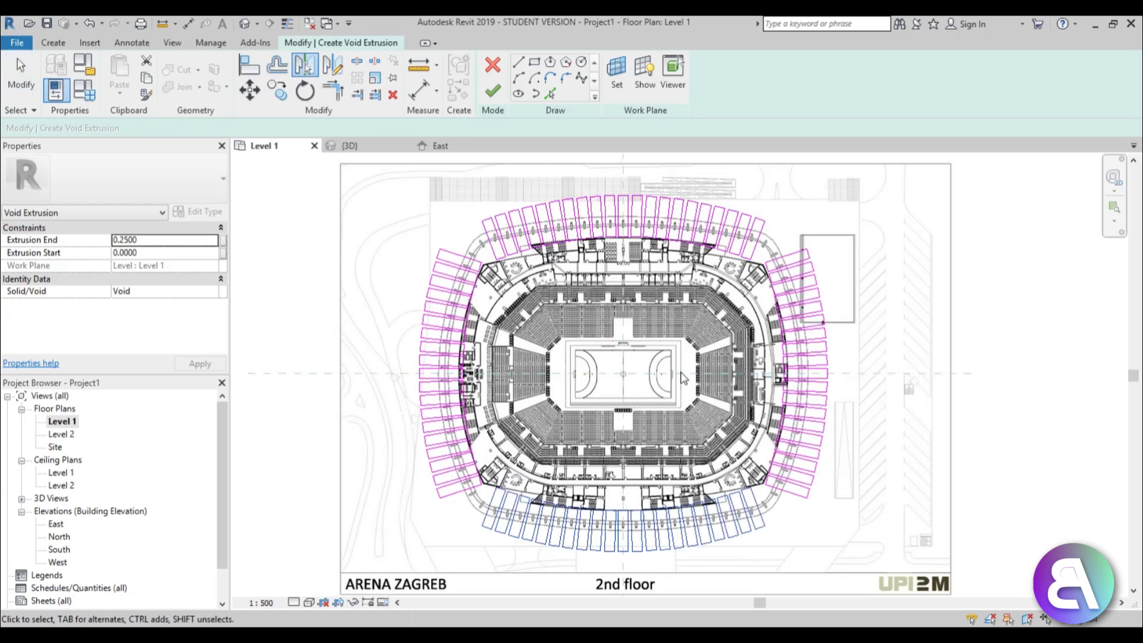
pyautogui.press('Escape')
# Step: Copy the northernmost rectangle of the west row into the gap at the facade ring's northwest corner
pyautogui.scroll(6, 541, 301)
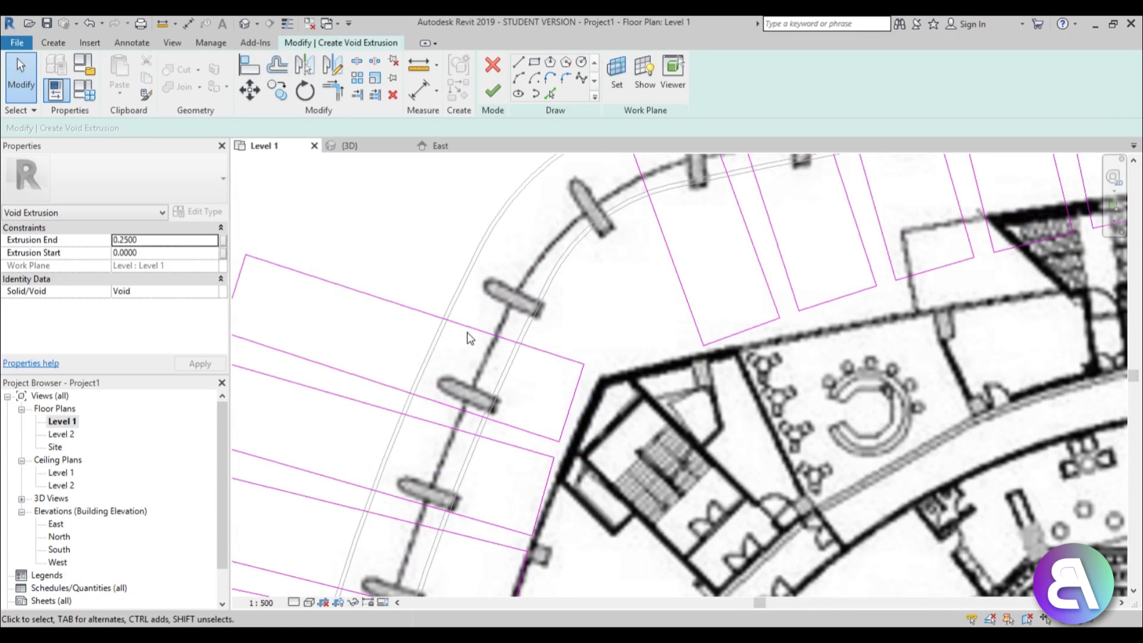
pyautogui.press('Tab')
pyautogui.click(476, 334)
pyautogui.scroll(-2, 436, 360)
pyautogui.moveTo(436, 360); pyautogui.dragTo(537, 374, button='middle')
pyautogui.scroll(3, 537, 374)
pyautogui.click(278, 89)
pyautogui.click(554, 333)
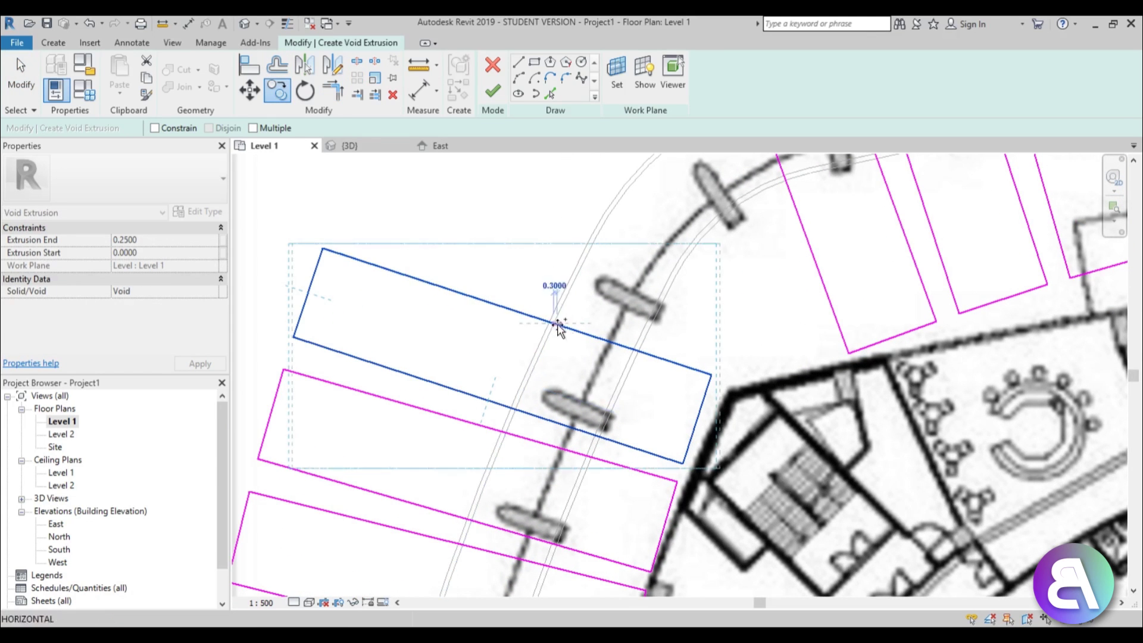
pyautogui.click(677, 244)
pyautogui.scroll(-2, 617, 308)
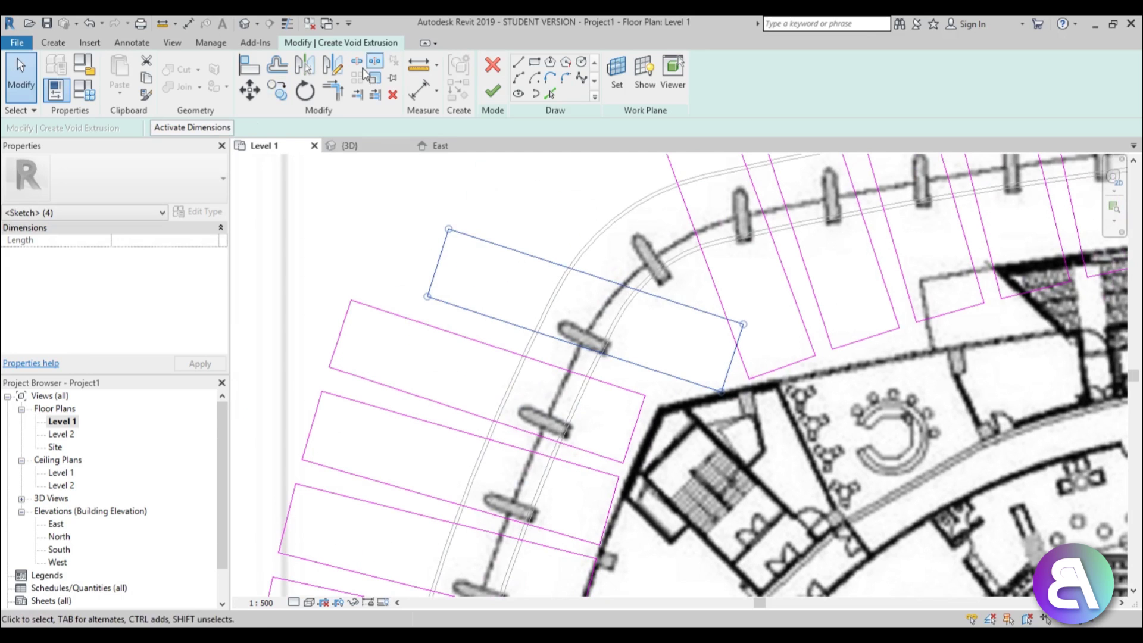
# Step: Rotate the copied northwest corner rectangle clockwise by about 11.5° to follow the curve of the ring
pyautogui.click(305, 91)
pyautogui.click(757, 344)
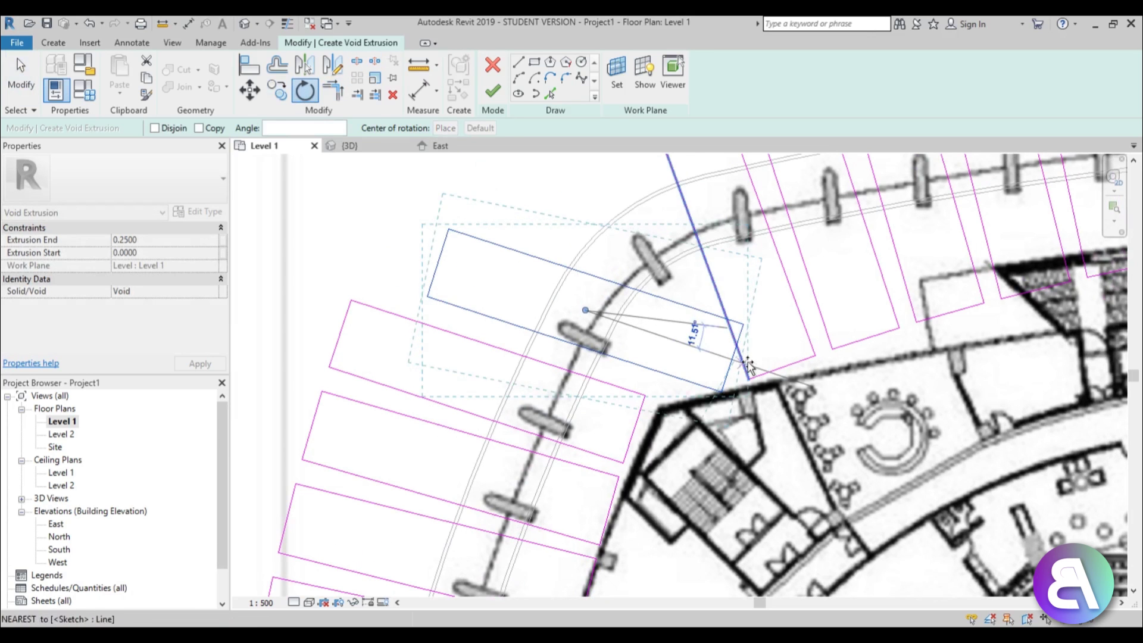
pyautogui.click(687, 352)
# Step: Nudge the rotated northwest corner rectangle into place, then copy it about 12 m northeast into the next gap along the ring
pyautogui.scroll(2, 671, 369)
pyautogui.moveTo(518, 344); pyautogui.dragTo(524, 339)
pyautogui.scroll(-2, 524, 338)
pyautogui.moveTo(524, 338); pyautogui.dragTo(510, 360, button='middle')
pyautogui.click(307, 94)
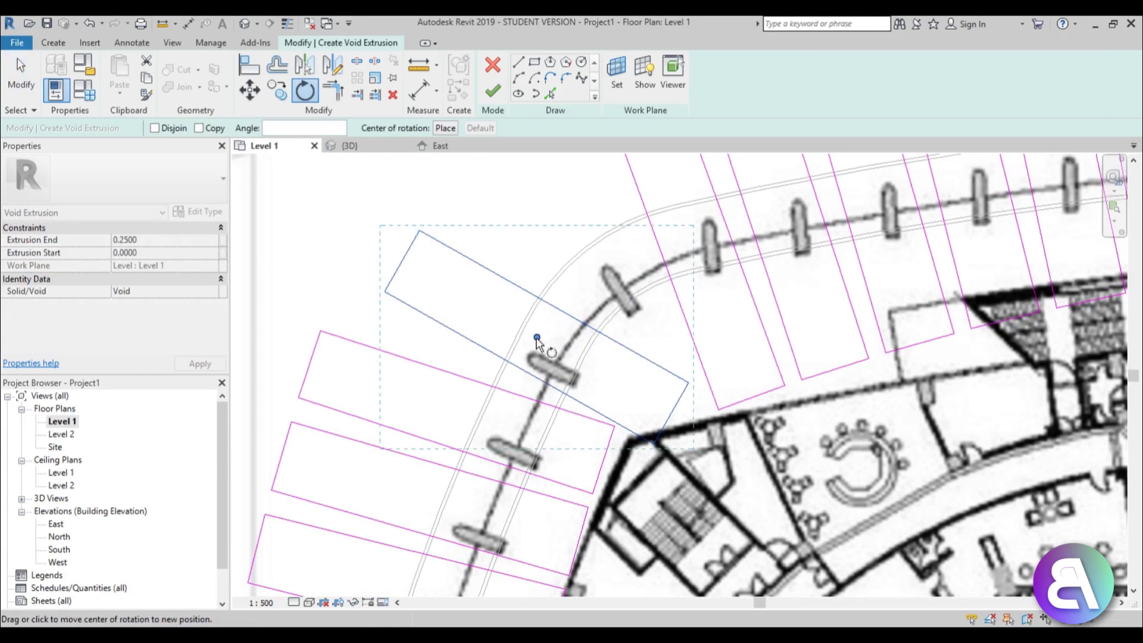
pyautogui.click(278, 91)
pyautogui.click(523, 331)
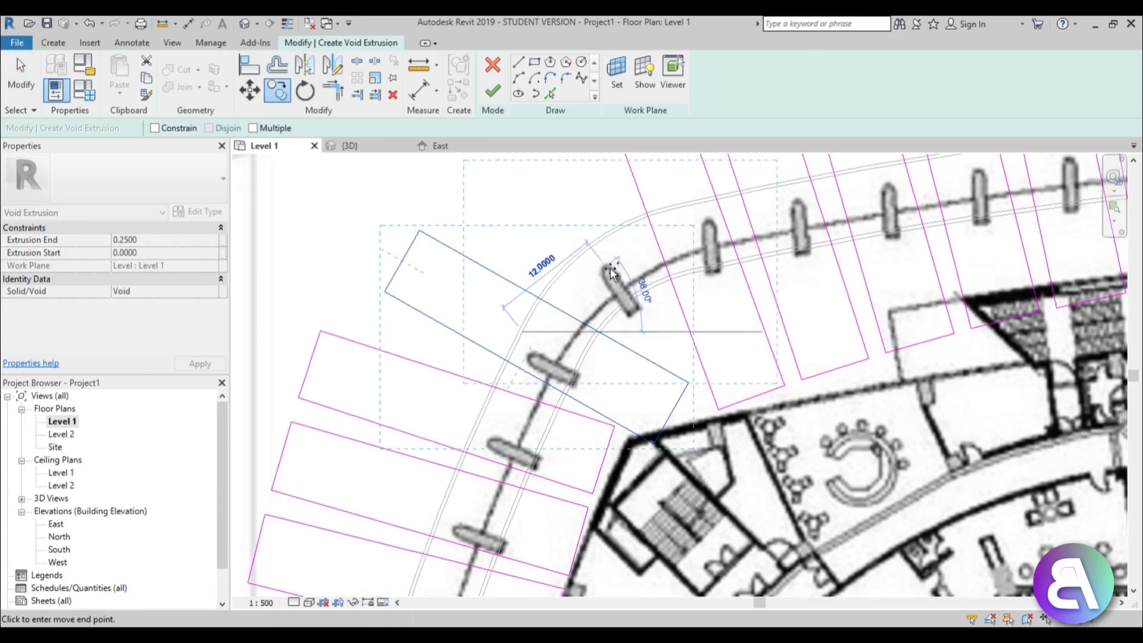
pyautogui.click(618, 266)
# Step: Rotate the second corner rectangle clockwise to follow the curve and shift it into the gap beside the north row
pyautogui.click(306, 92)
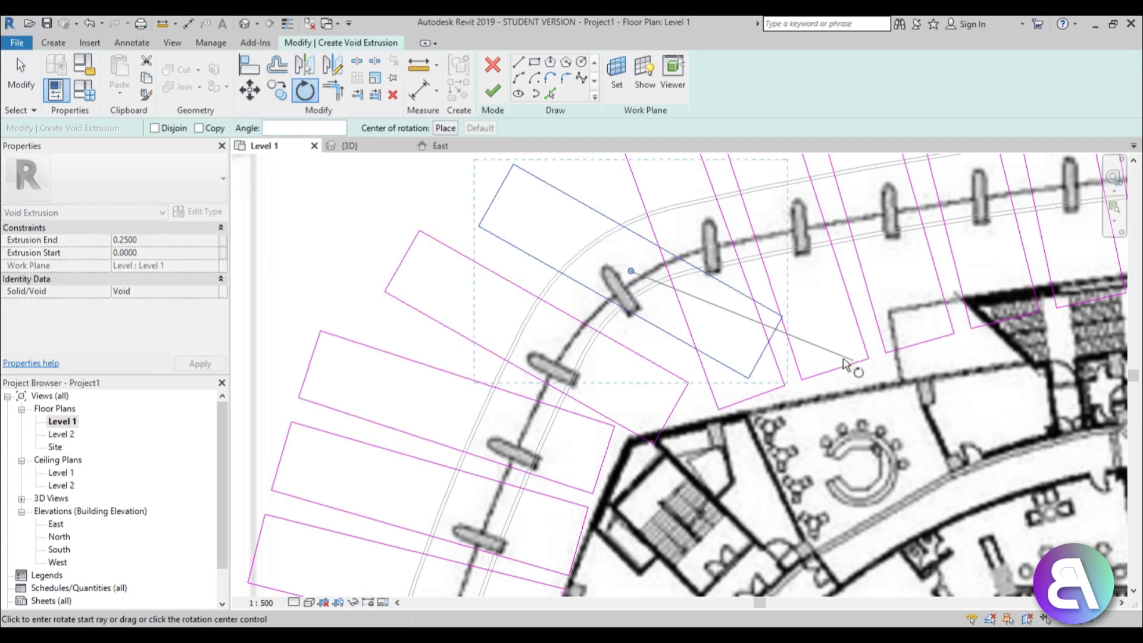
pyautogui.click(831, 388)
pyautogui.click(747, 471)
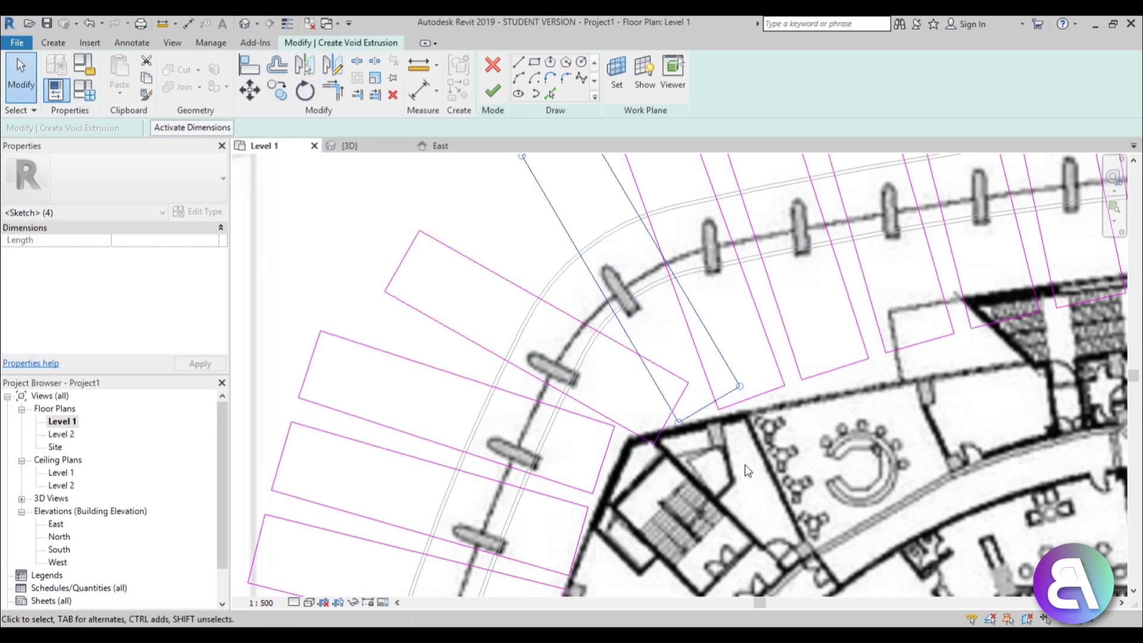
pyautogui.moveTo(601, 274)
pyautogui.mouseDown()
pyautogui.moveTo(584, 309)
pyautogui.moveTo(591, 293)
pyautogui.mouseUp()
pyautogui.scroll(-3, 604, 288)
pyautogui.click(598, 249)
# Step: Move the southern outer and inner corners of the western corner rectangle so its south edge fans away from the adjacent facade column
pyautogui.scroll(3, 597, 249)
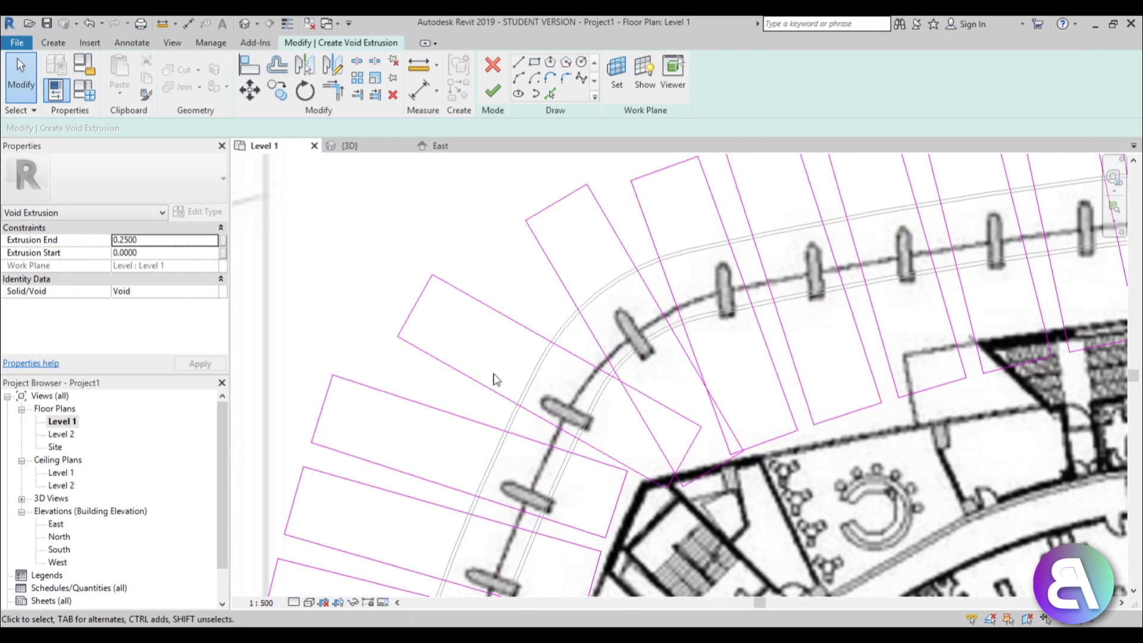
pyautogui.click(473, 379)
pyautogui.click(416, 360)
pyautogui.moveTo(416, 359)
pyautogui.mouseDown()
pyautogui.moveTo(368, 328)
pyautogui.moveTo(369, 351)
pyautogui.moveTo(364, 321)
pyautogui.moveTo(371, 336)
pyautogui.mouseUp()
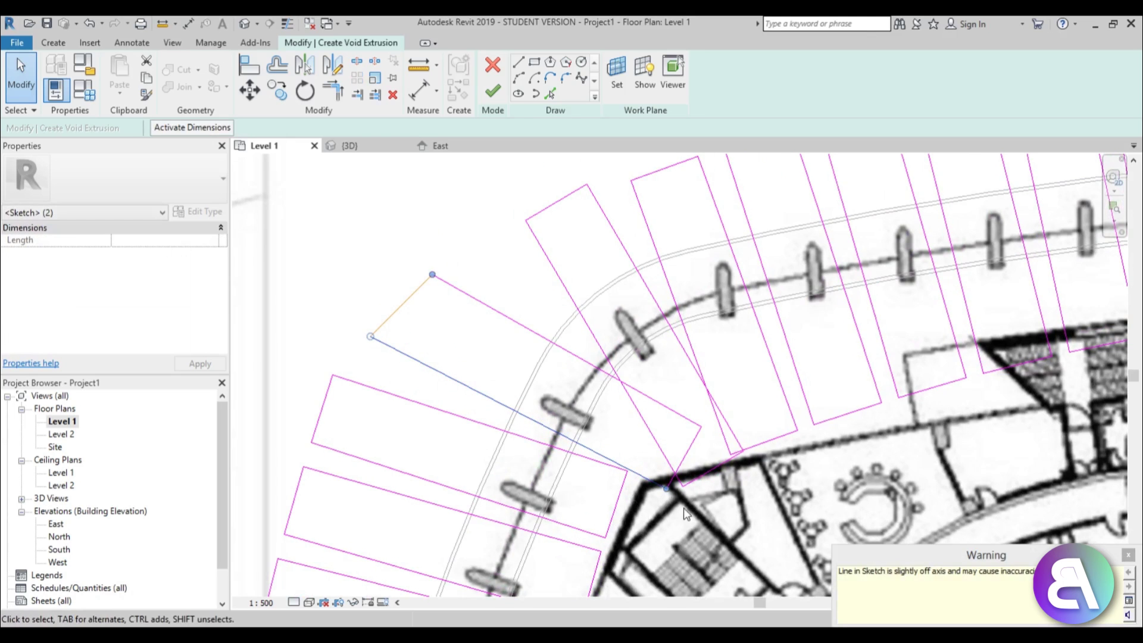
pyautogui.click(683, 513)
pyautogui.scroll(3, 669, 490)
pyautogui.moveTo(675, 502)
pyautogui.mouseDown()
pyautogui.moveTo(658, 478)
pyautogui.moveTo(653, 424)
pyautogui.moveTo(622, 440)
pyautogui.mouseUp()
pyautogui.scroll(-2, 503, 373)
pyautogui.click(316, 308)
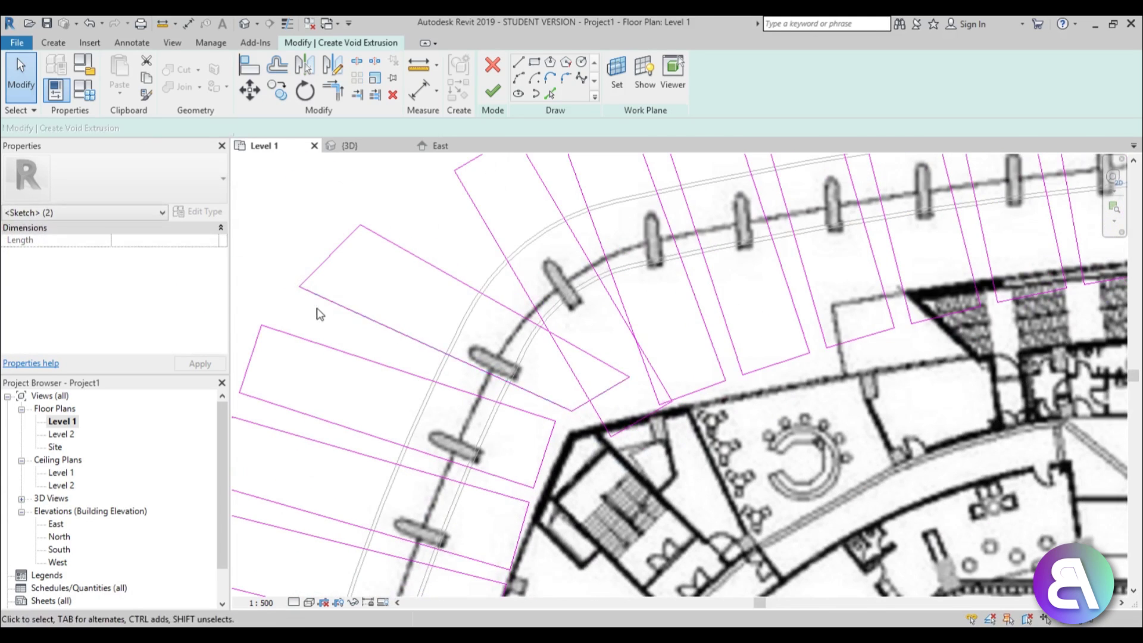
pyautogui.moveTo(316, 309)
pyautogui.mouseDown()
pyautogui.moveTo(294, 277)
pyautogui.moveTo(299, 304)
pyautogui.mouseUp()
pyautogui.click(357, 316)
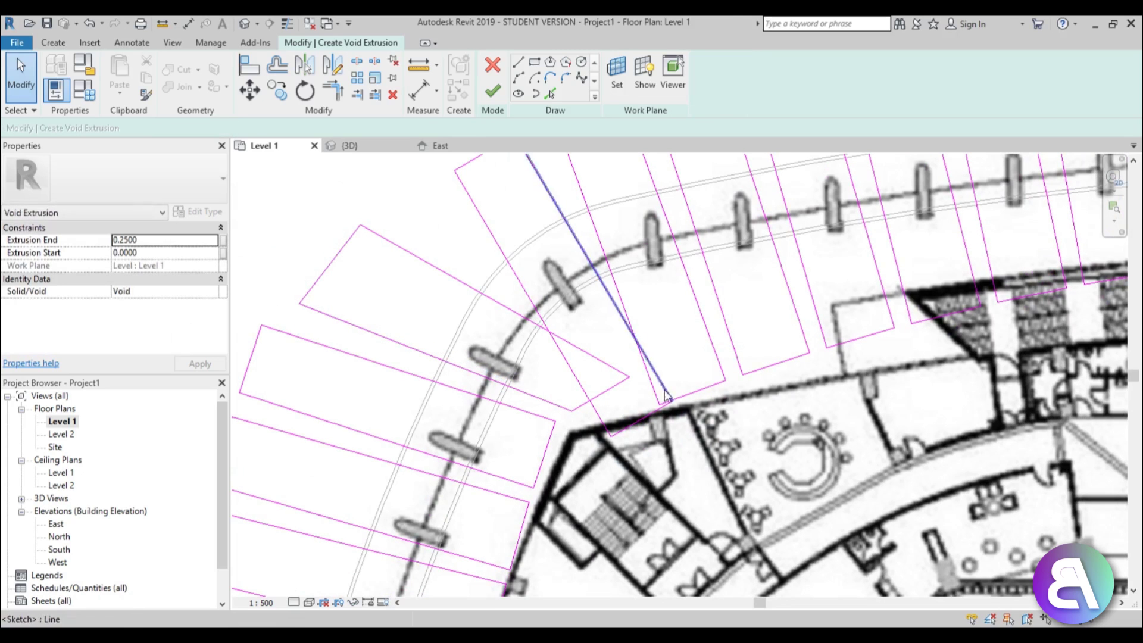
# Step: Pull in the western corner rectangle's northern inner corner and push out its northern outer corner to form a wedge
pyautogui.moveTo(640, 392)
pyautogui.mouseDown()
pyautogui.moveTo(606, 366)
pyautogui.moveTo(573, 384)
pyautogui.moveTo(564, 376)
pyautogui.mouseUp()
pyautogui.moveTo(402, 285); pyautogui.dragTo(355, 211)
pyautogui.moveTo(360, 225); pyautogui.dragTo(401, 190)
# Step: Move both inner corners of the second corner rectangle outward, clear of its neighbouring rectangles
pyautogui.moveTo(650, 448); pyautogui.dragTo(583, 390)
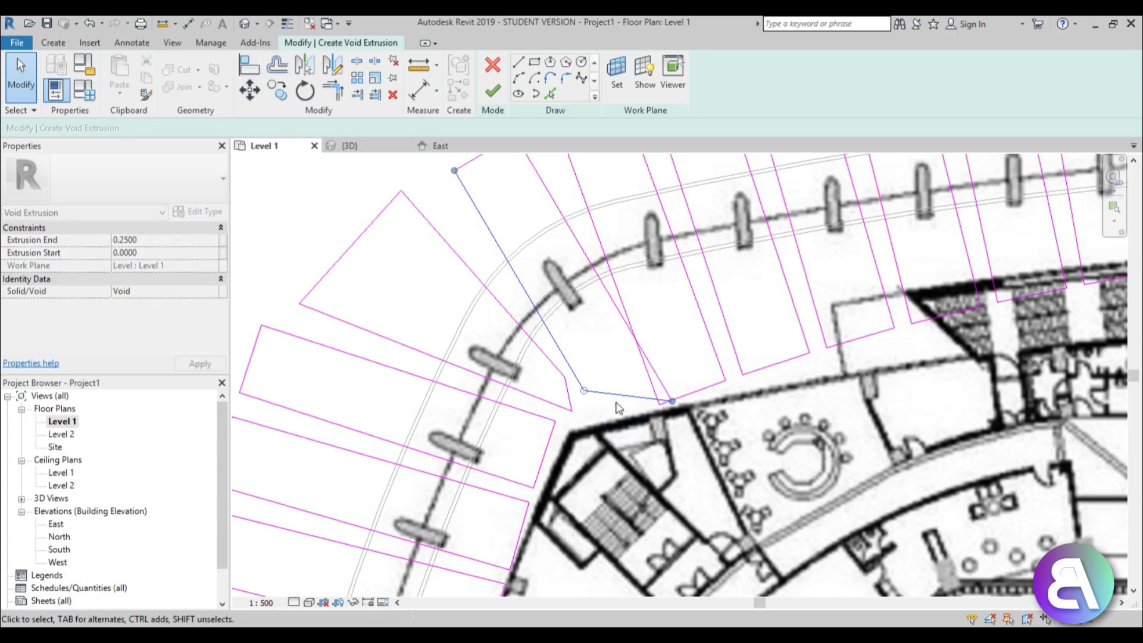
pyautogui.scroll(3, 664, 405)
pyautogui.keyDown('ctrl'); pyautogui.click(675, 383); pyautogui.keyUp('ctrl')
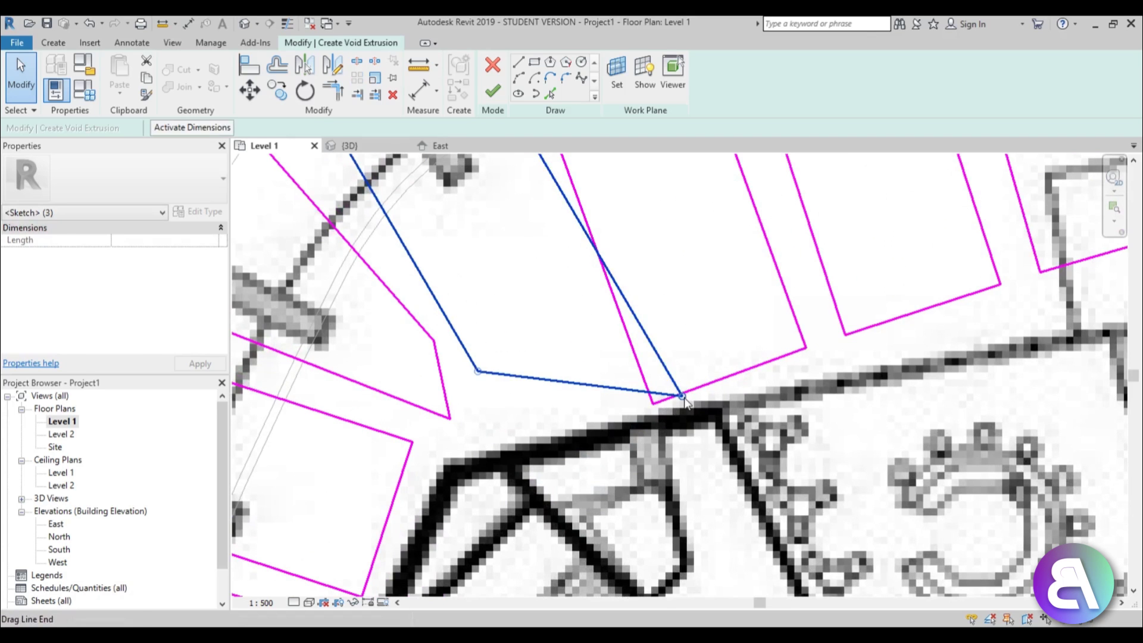
pyautogui.moveTo(682, 396); pyautogui.dragTo(596, 321)
# Step: Spread the two outer corners of the second corner rectangle so it widens away from the arena
pyautogui.scroll(-2, 523, 274)
pyautogui.moveTo(506, 238); pyautogui.dragTo(595, 484, button='middle')
pyautogui.click(471, 262)
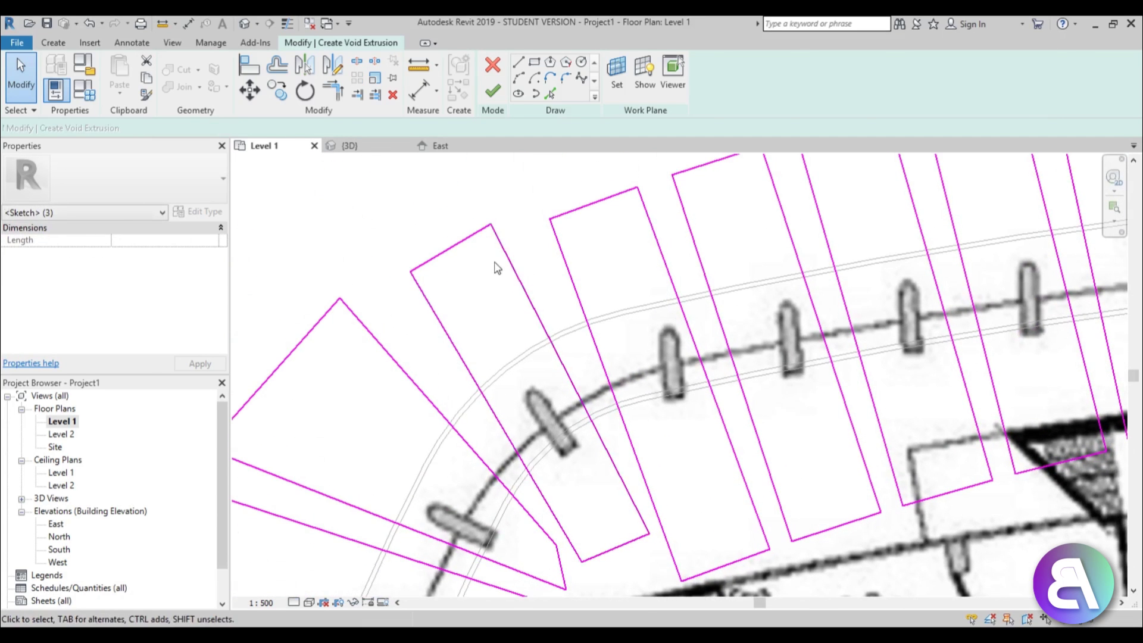
pyautogui.moveTo(509, 250)
pyautogui.mouseDown()
pyautogui.moveTo(487, 219)
pyautogui.moveTo(514, 233)
pyautogui.moveTo(486, 222)
pyautogui.moveTo(505, 219)
pyautogui.mouseUp()
pyautogui.moveTo(464, 283)
pyautogui.mouseDown()
pyautogui.moveTo(377, 245)
pyautogui.moveTo(403, 291)
pyautogui.moveTo(390, 293)
pyautogui.mouseUp()
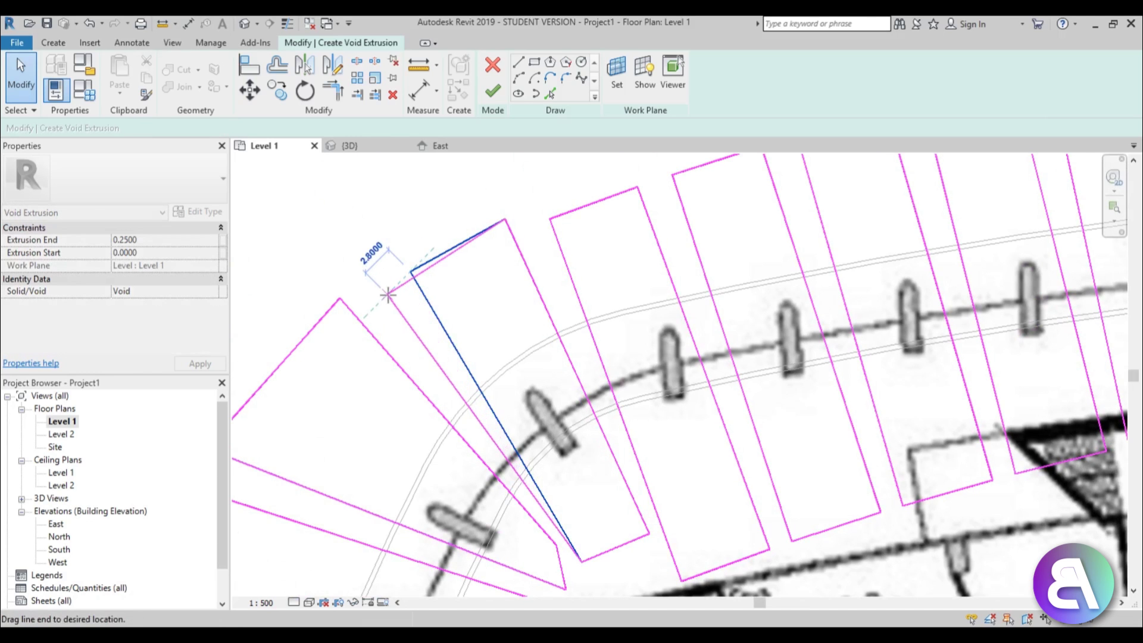
pyautogui.click(497, 250)
# Step: Adjust the inner and outer western corners of the second wedge to even out the rib beside it
pyautogui.scroll(-4, 500, 262)
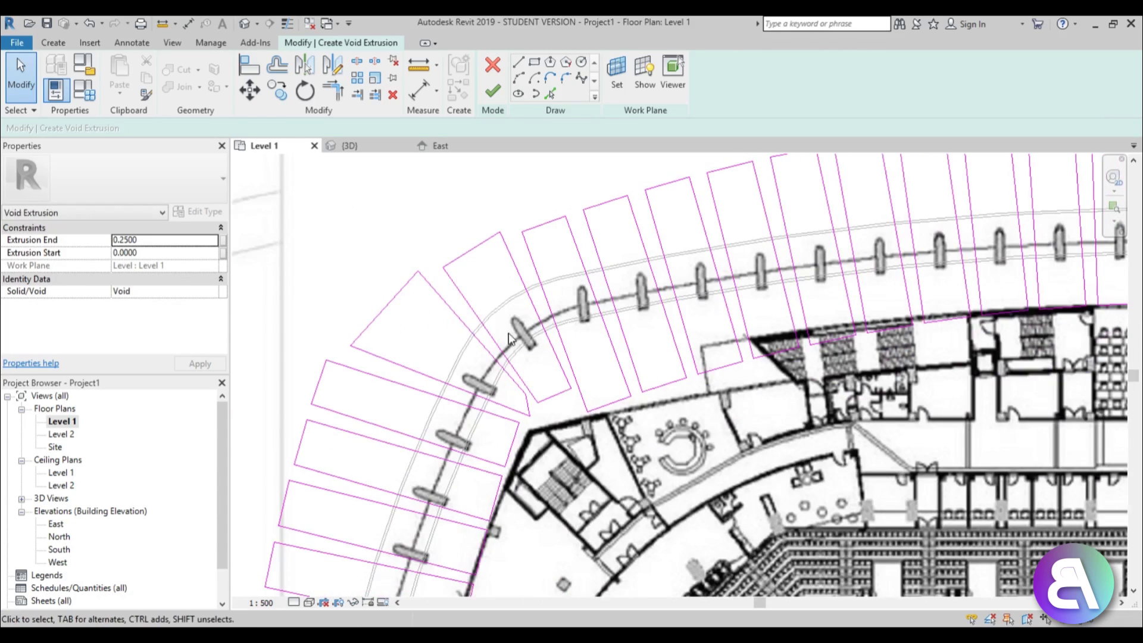
pyautogui.scroll(5, 521, 333)
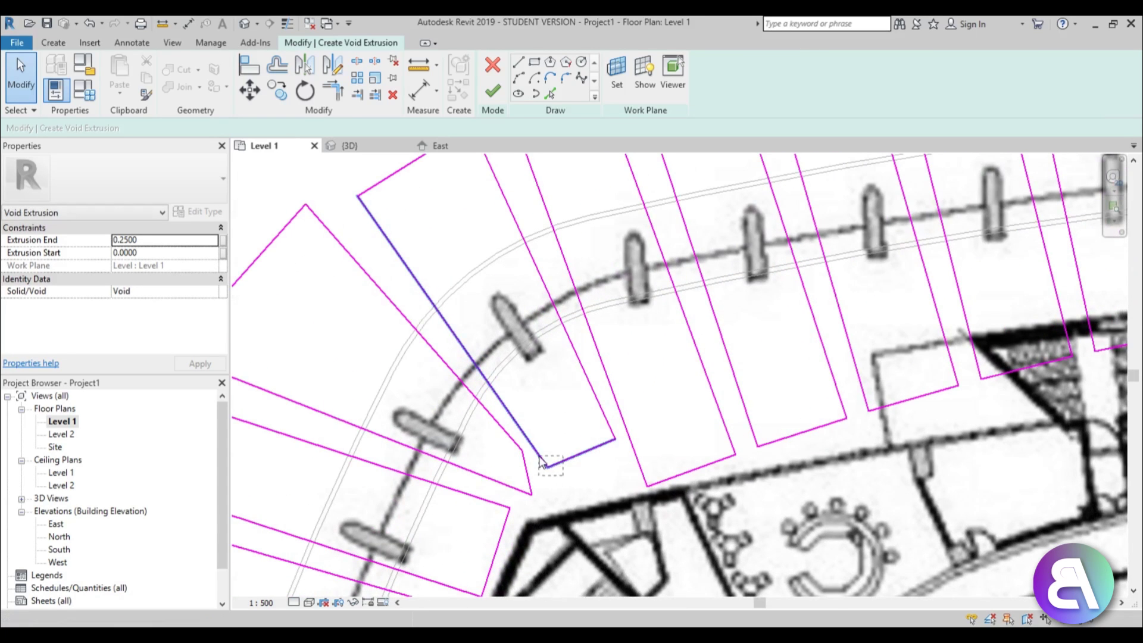
pyautogui.click(543, 465)
pyautogui.moveTo(544, 465)
pyautogui.mouseDown()
pyautogui.moveTo(566, 467)
pyautogui.moveTo(558, 438)
pyautogui.mouseUp()
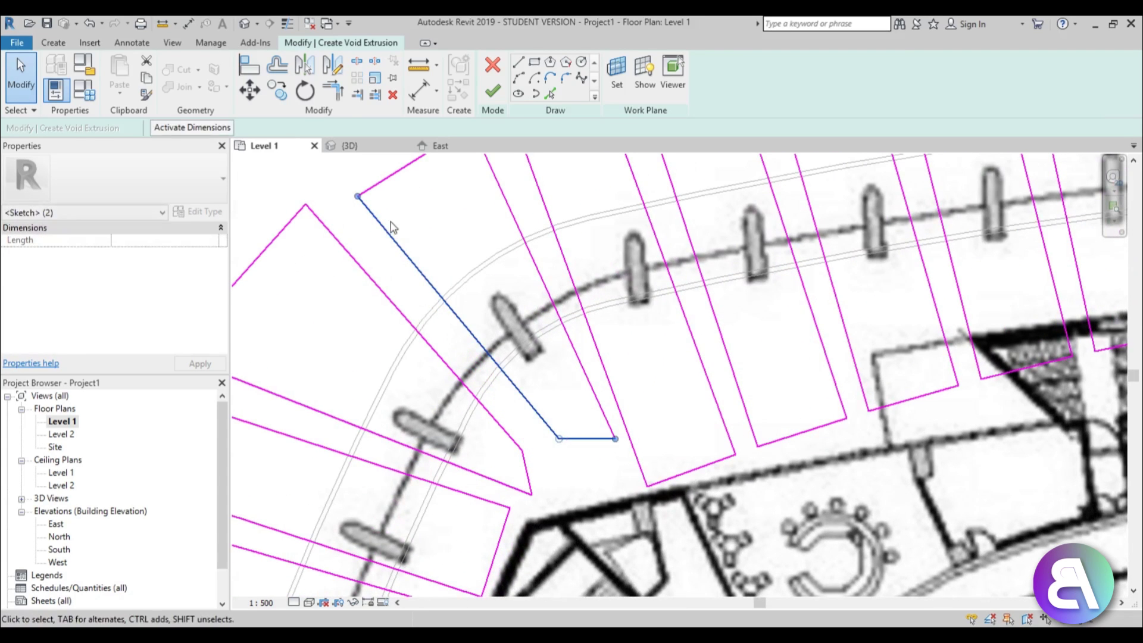
pyautogui.moveTo(390, 224)
pyautogui.mouseDown()
pyautogui.moveTo(330, 185)
pyautogui.moveTo(343, 210)
pyautogui.mouseUp()
# Step: Fine-tune the northern inner and outer corners of the western wedge to run parallel with the second wedge
pyautogui.moveTo(575, 509)
pyautogui.mouseDown()
pyautogui.moveTo(506, 440)
pyautogui.moveTo(549, 450)
pyautogui.mouseUp()
pyautogui.moveTo(325, 281)
pyautogui.mouseDown()
pyautogui.moveTo(286, 200)
pyautogui.moveTo(298, 210)
pyautogui.mouseUp()
pyautogui.moveTo(405, 314)
pyautogui.mouseDown()
pyautogui.moveTo(395, 327)
pyautogui.moveTo(406, 326)
pyautogui.mouseUp()
pyautogui.click(375, 334)
pyautogui.scroll(-6, 467, 302)
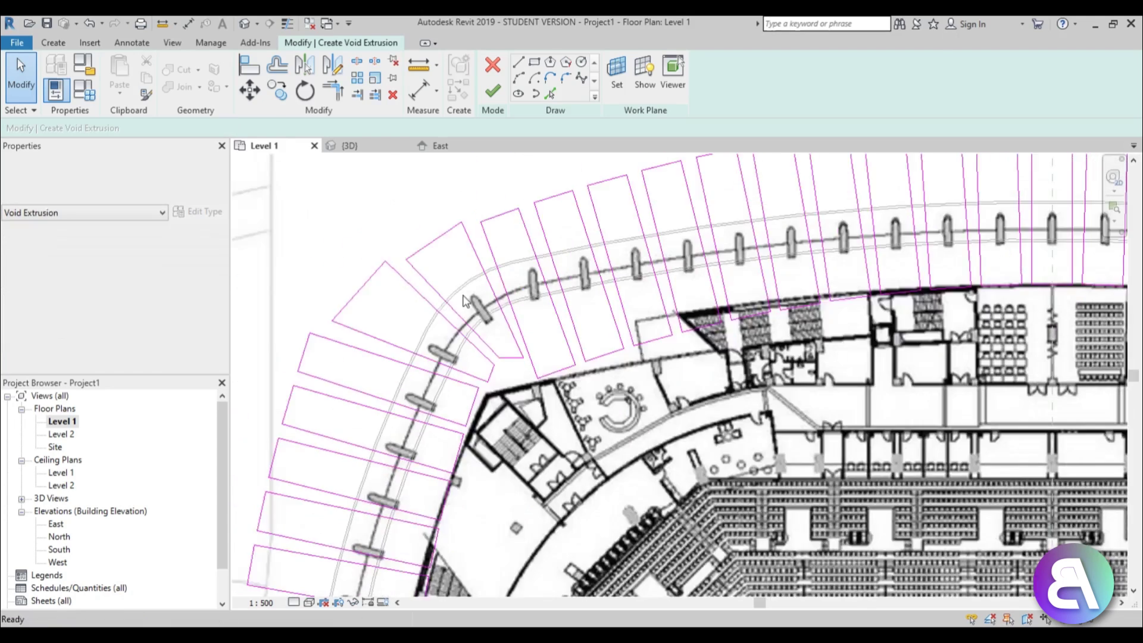
# Step: Mirror both northwest corner wedges about the vertical centreline to the northeast corner
pyautogui.scroll(3, 454, 249)
pyautogui.press('Tab')
pyautogui.click(481, 272)
pyautogui.press('Tab')
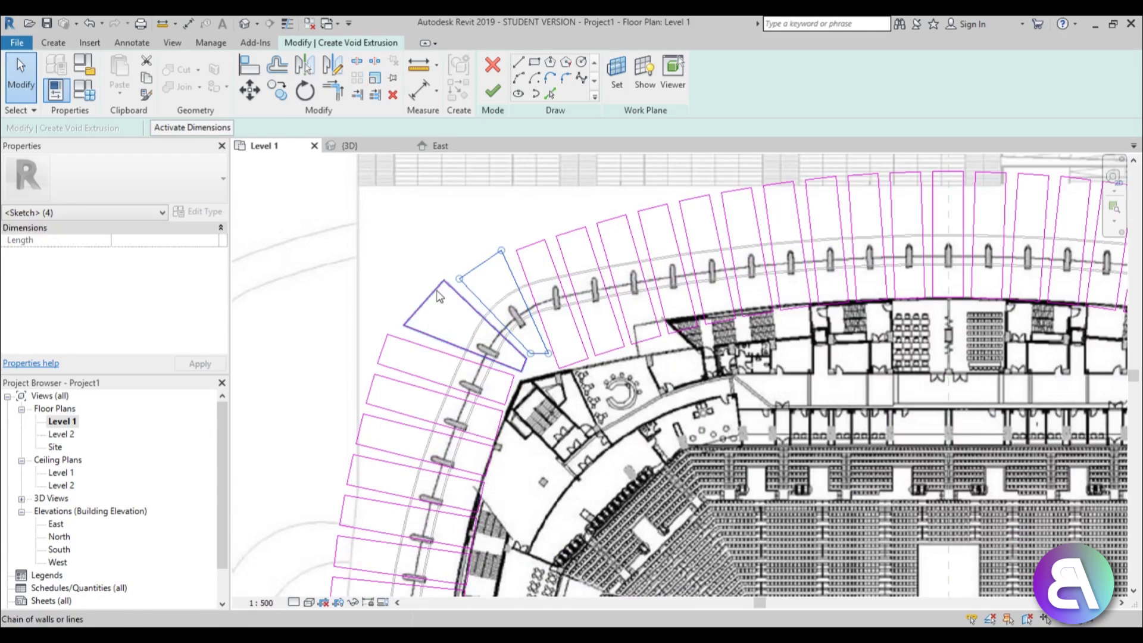
pyautogui.keyDown('ctrl'); pyautogui.click(439, 296); pyautogui.keyUp('ctrl')
pyautogui.scroll(-5, 379, 231)
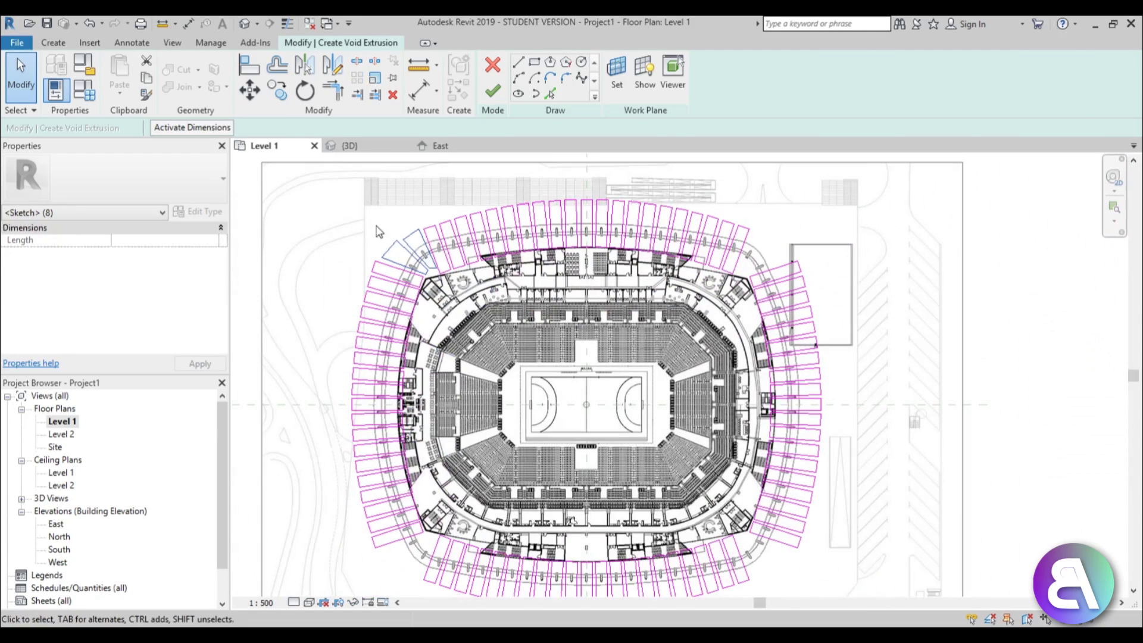
pyautogui.press('m')
pyautogui.click(587, 337)
# Step: Mirror the northwest and northeast corner wedges about the horizontal centreline to the two south corners
pyautogui.scroll(4, 443, 249)
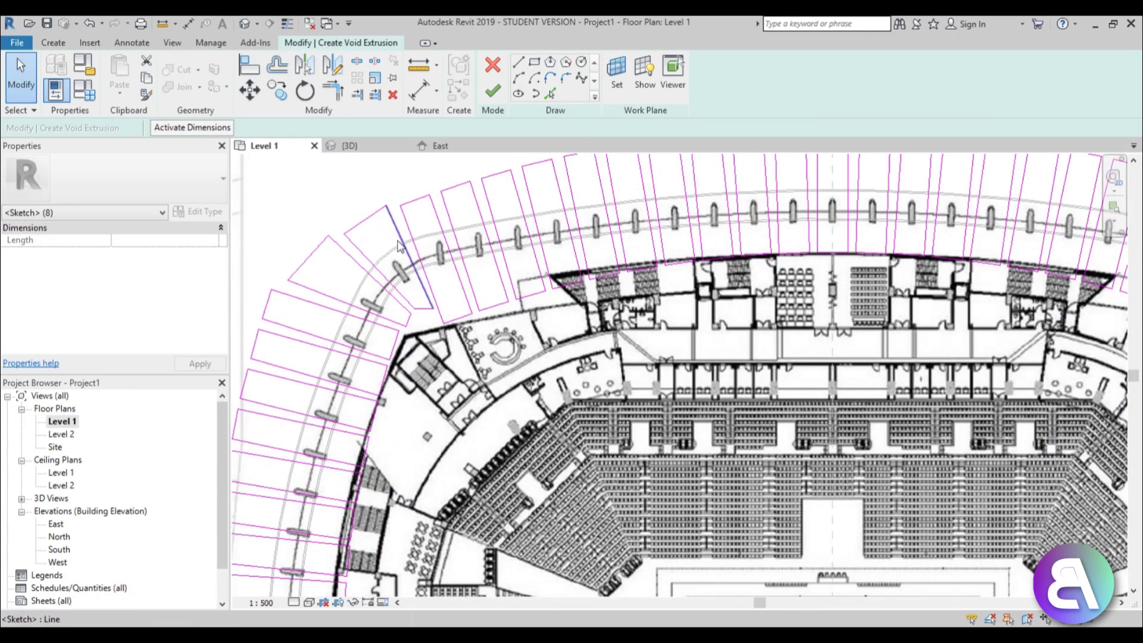
pyautogui.keyDown('ctrl'); pyautogui.click(399, 247); pyautogui.keyUp('ctrl')
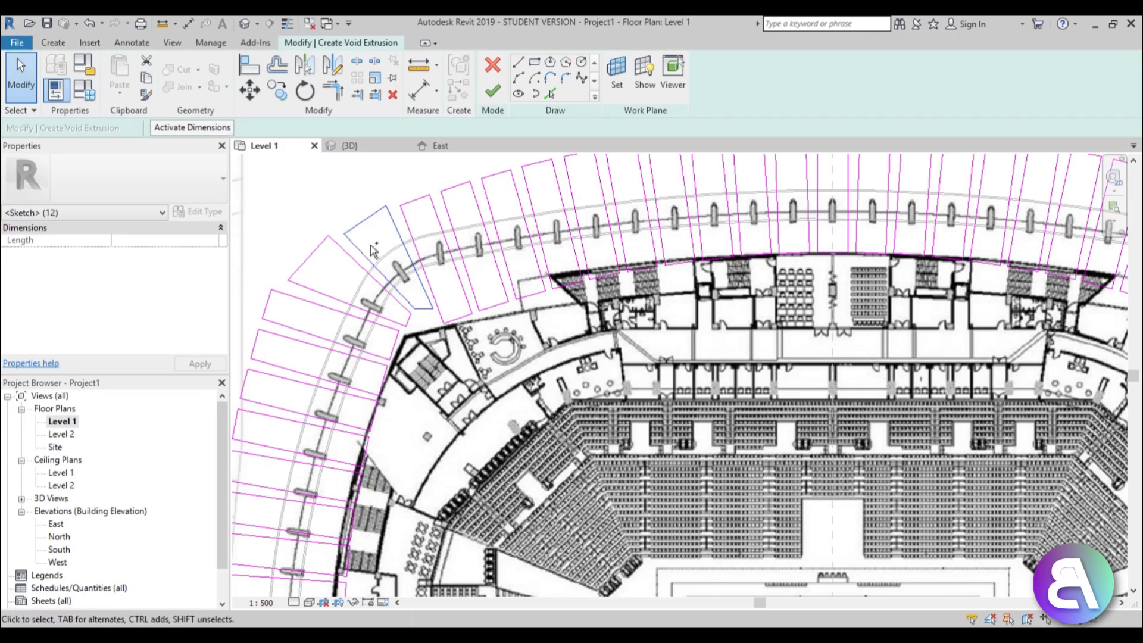
pyautogui.keyDown('ctrl'); pyautogui.click(317, 257); pyautogui.keyUp('ctrl')
pyautogui.scroll(-3, 417, 250)
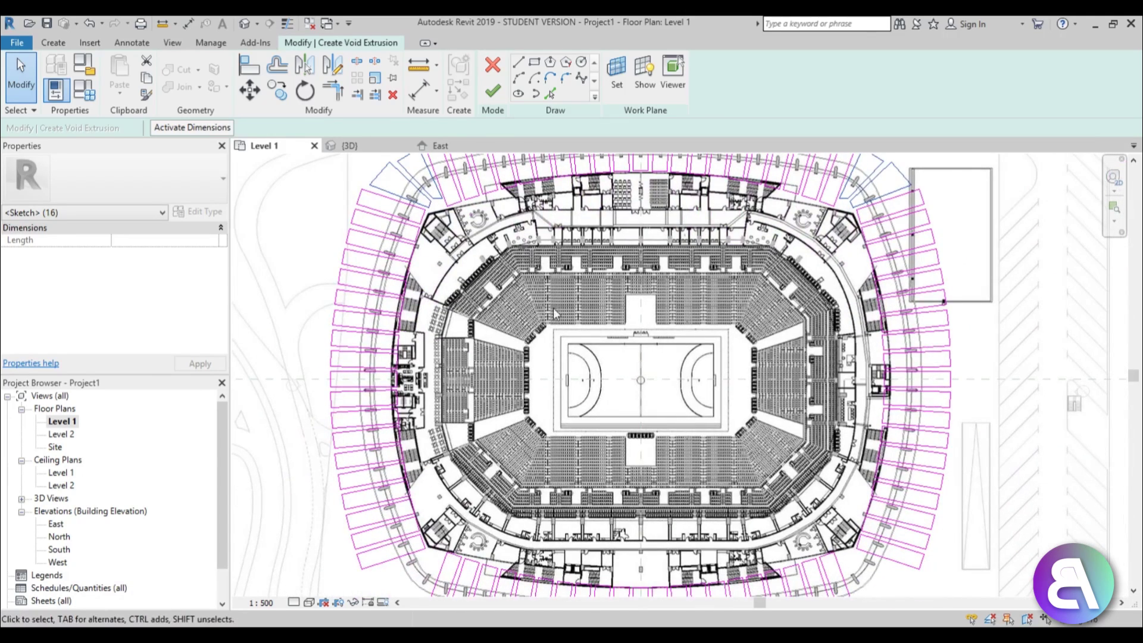
pyautogui.press('d')
pyautogui.press('m')
pyautogui.click(548, 379)
pyautogui.scroll(-3, 598, 381)
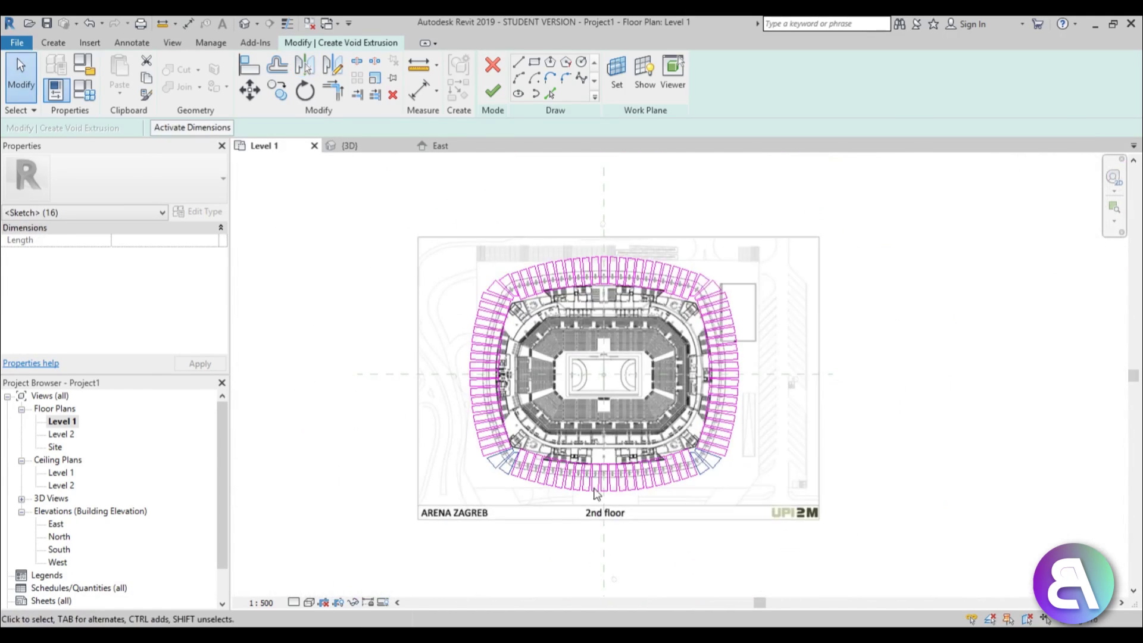
pyautogui.scroll(2, 595, 488)
pyautogui.scroll(-3, 527, 344)
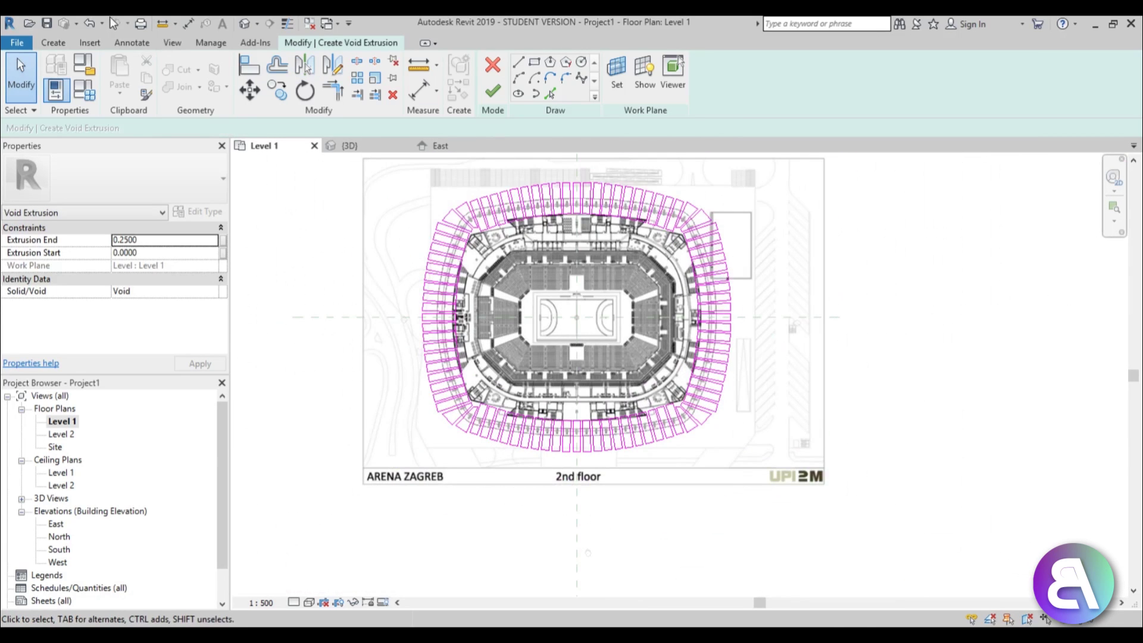
# Step: Switch to the 3D view and finish the void extrusion sketch
pyautogui.click(245, 24)
pyautogui.keyDown('shift'); pyautogui.moveTo(314, 171); pyautogui.dragTo(486, 195, button='middle'); pyautogui.keyUp('shift')
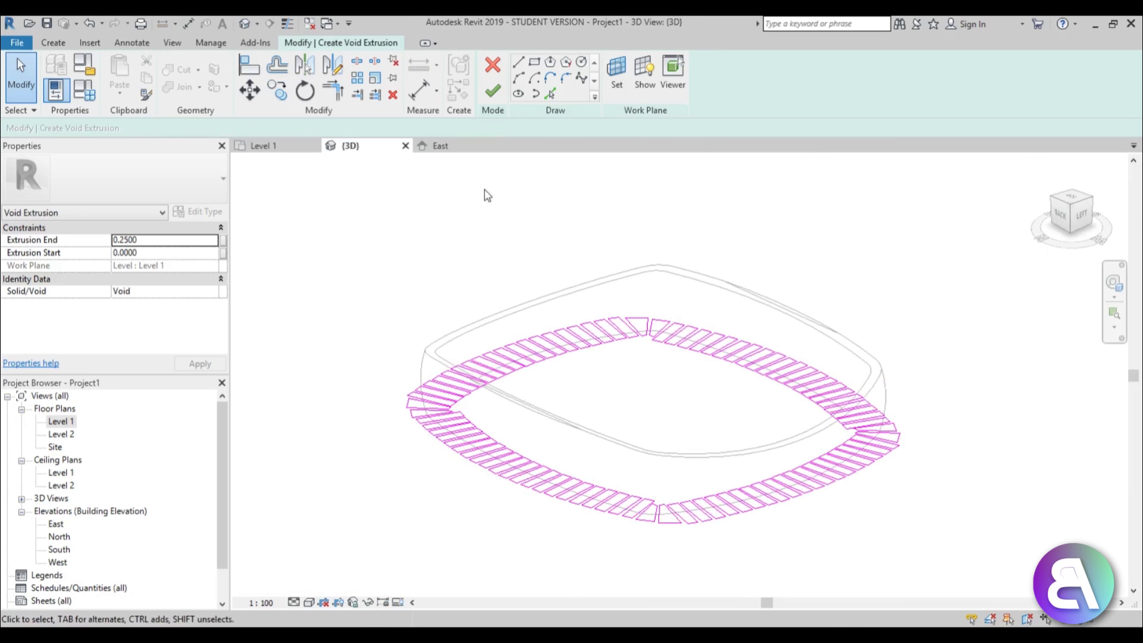
pyautogui.click(484, 95)
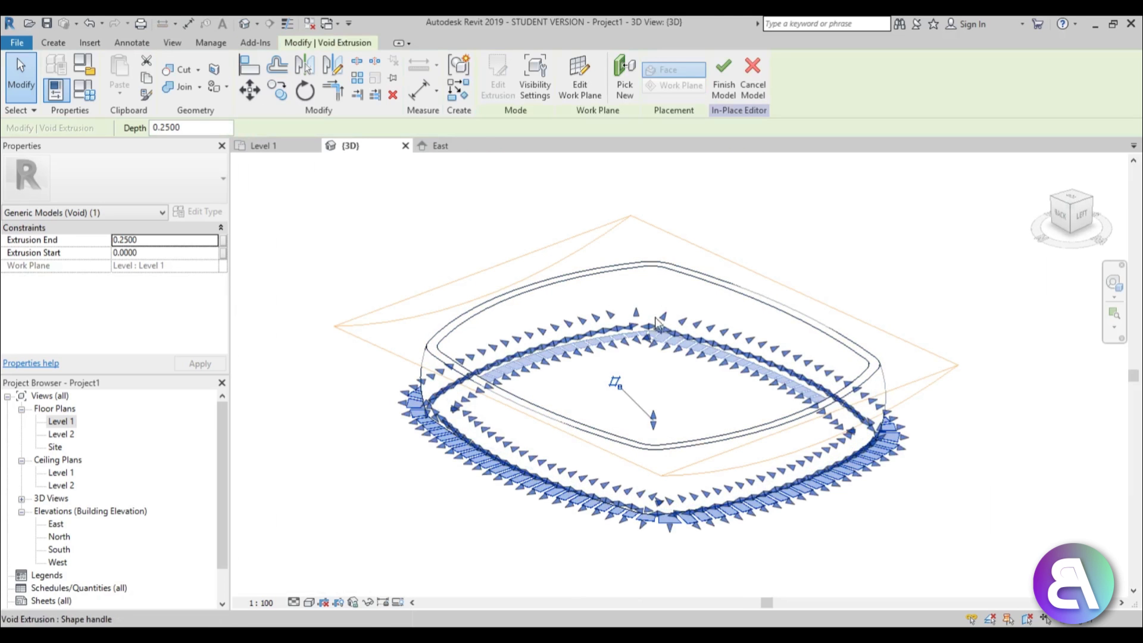
# Step: Stretch the void extrusion's top above the facade ring to about 83 m and finish the in-place model
pyautogui.moveTo(656, 323); pyautogui.dragTo(655, 317)
pyautogui.moveTo(870, 300); pyautogui.dragTo(880, 286)
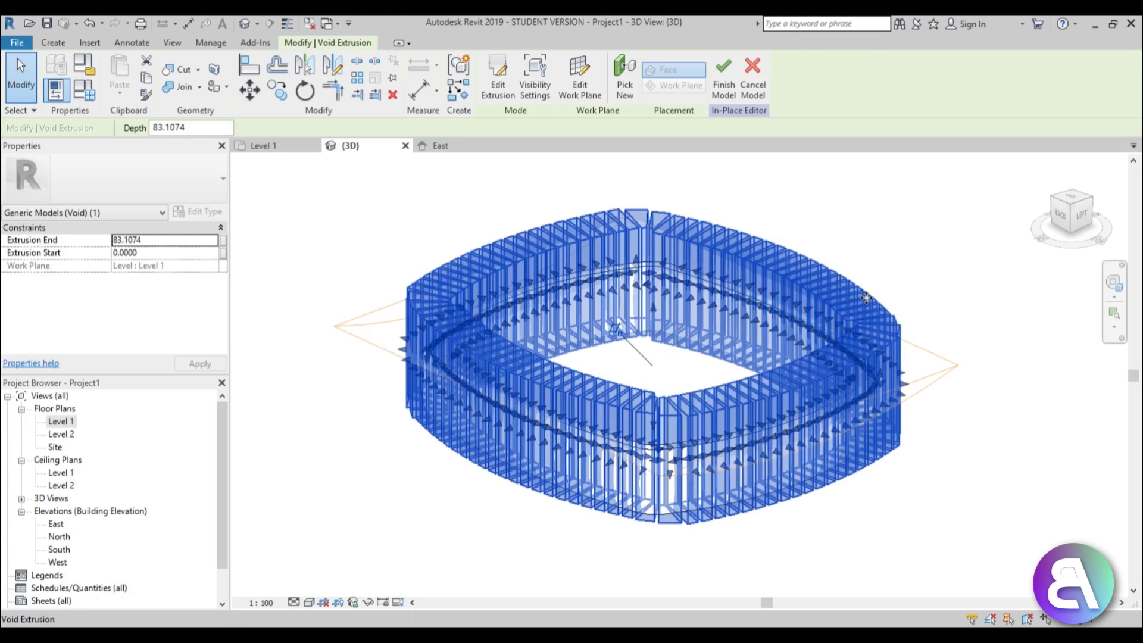
pyautogui.click(756, 198)
pyautogui.click(490, 89)
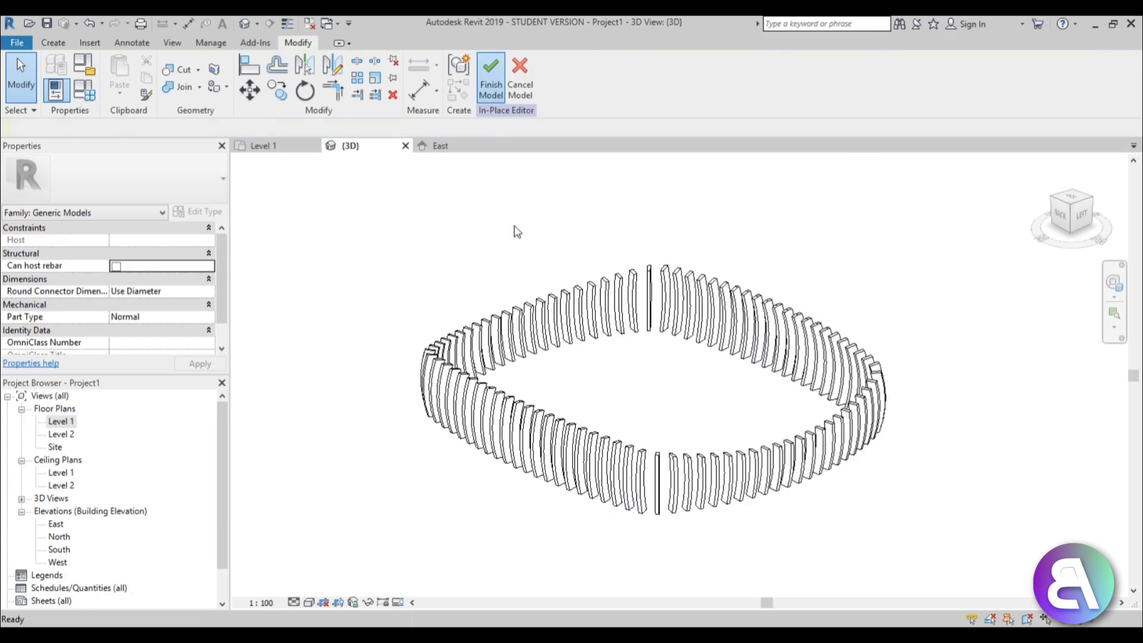
# Step: Turn on cast shadows and ambient shadows for the 3D view and inspect the ribbed facade from several angles
pyautogui.keyDown('shift'); pyautogui.moveTo(464, 531); pyautogui.dragTo(307, 430, button='middle'); pyautogui.keyUp('shift')
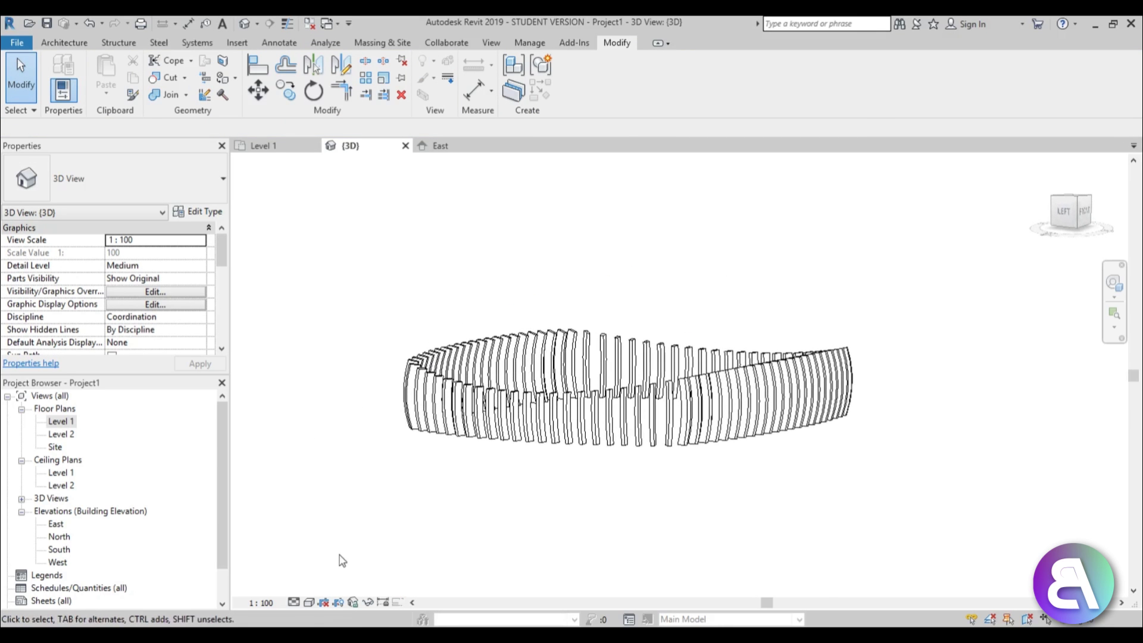
pyautogui.click(308, 603)
pyautogui.click(342, 496)
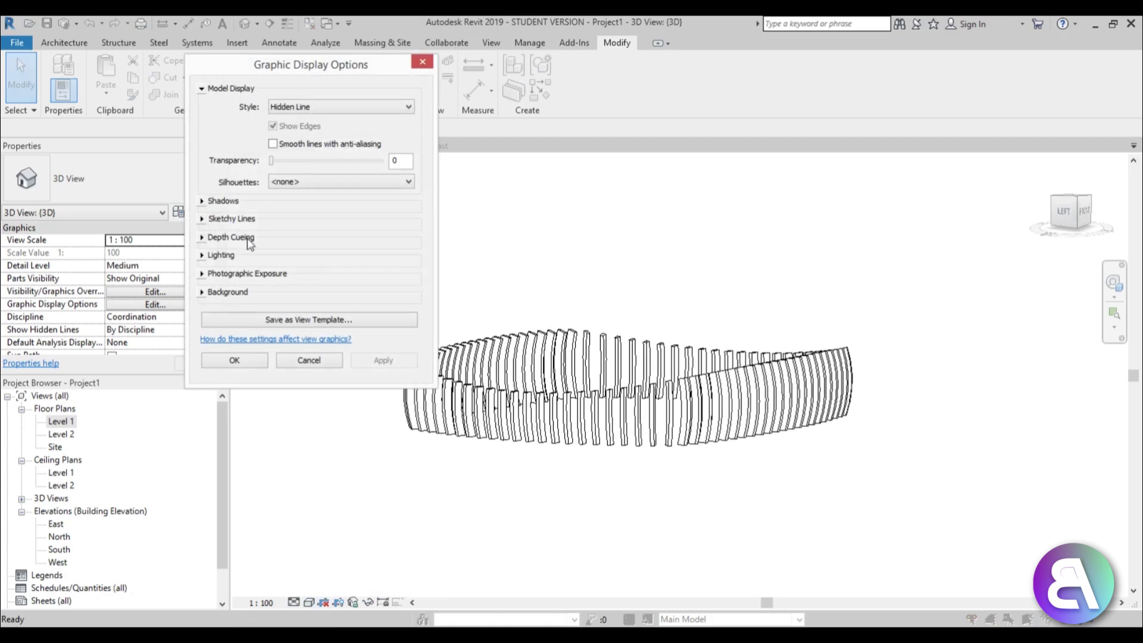
pyautogui.click(202, 202)
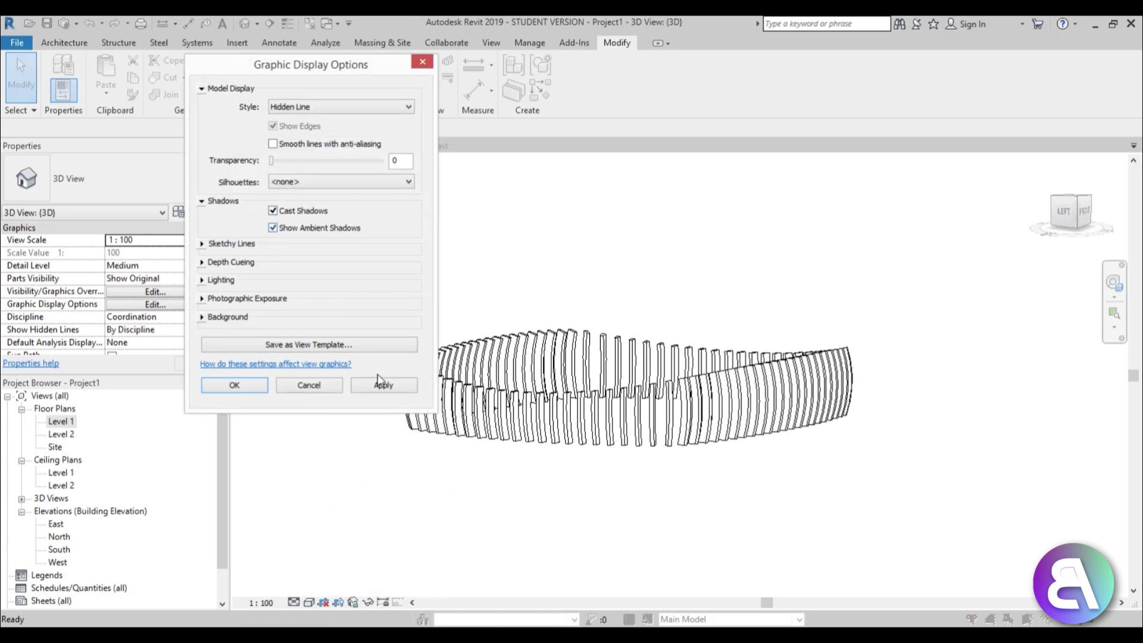
pyautogui.click(234, 385)
pyautogui.keyDown('shift'); pyautogui.moveTo(646, 375); pyautogui.dragTo(617, 406, button='middle'); pyautogui.keyUp('shift')
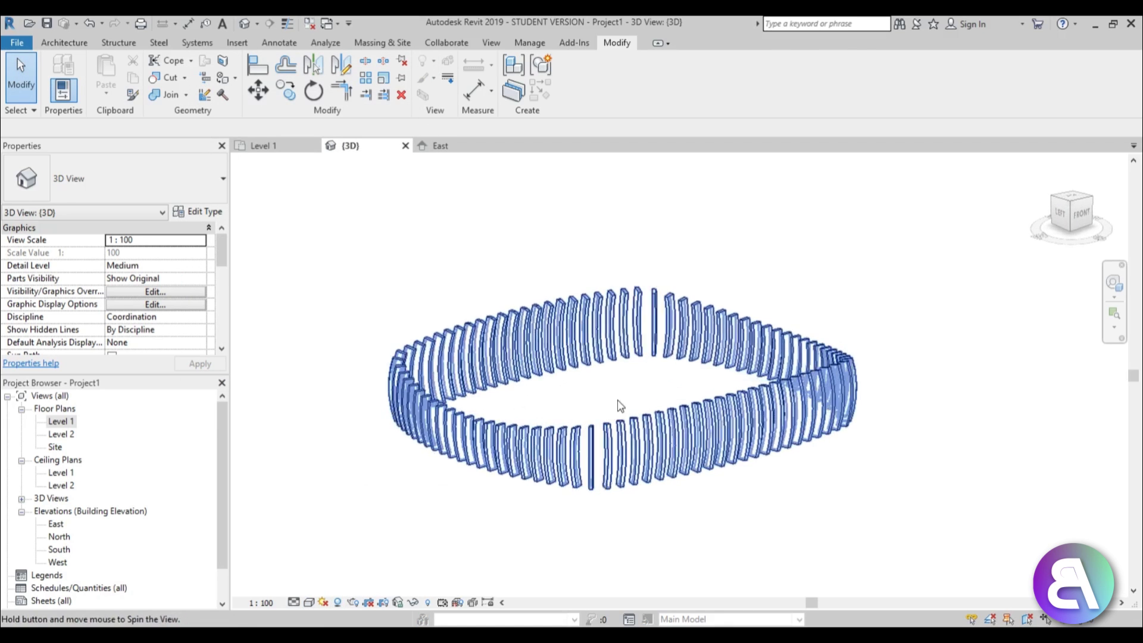
pyautogui.moveTo(719, 444)
pyautogui.keyDown('shift'); pyautogui.mouseDown(button='middle')
pyautogui.moveTo(727, 400)
pyautogui.moveTo(601, 339)
pyautogui.moveTo(636, 518)
pyautogui.moveTo(622, 476)
pyautogui.moveTo(437, 413)
pyautogui.mouseUp(button='middle'); pyautogui.keyUp('shift')
pyautogui.moveTo(845, 496)
pyautogui.keyDown('shift'); pyautogui.mouseDown(button='middle')
pyautogui.moveTo(852, 503)
pyautogui.moveTo(848, 494)
pyautogui.mouseUp(button='middle'); pyautogui.keyUp('shift')
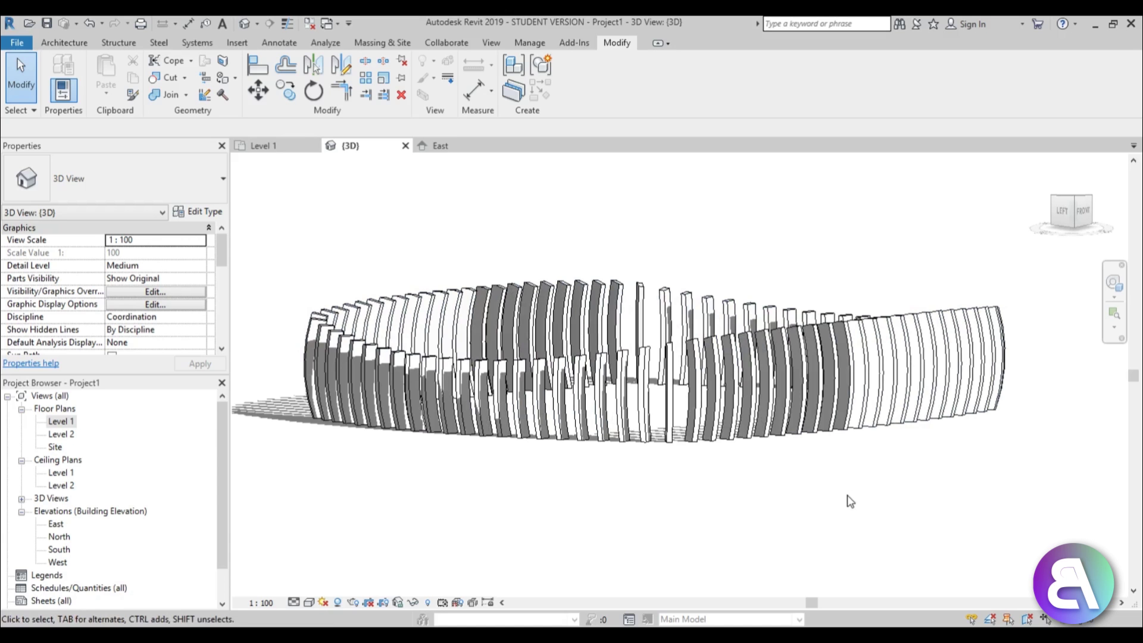